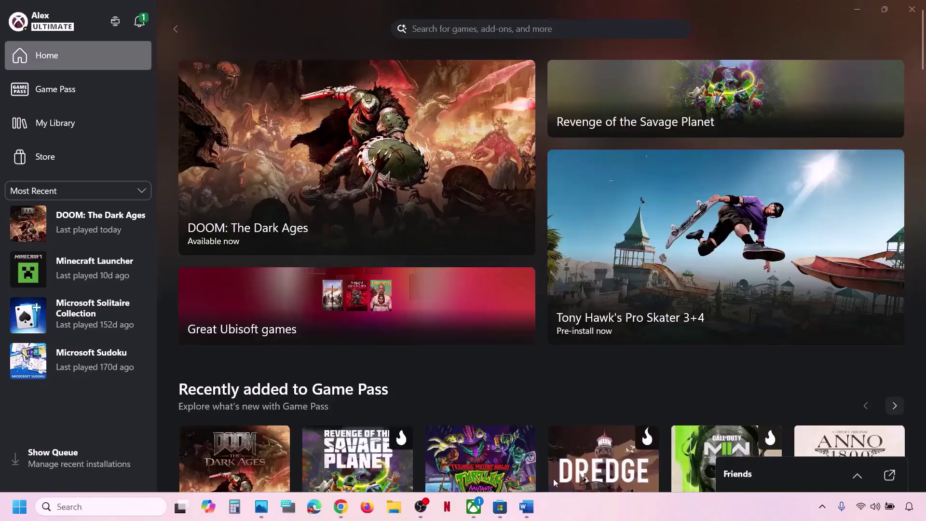
Switch to the Word notes and highlight the Step 1 instruction about launching the game from its installation folder
click(533, 506)
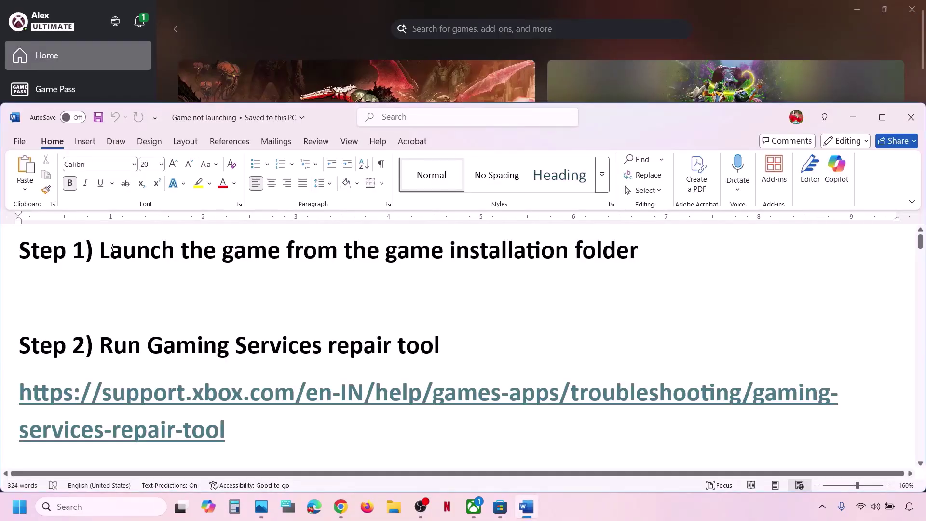
drag(112, 246, 638, 251)
click(338, 18)
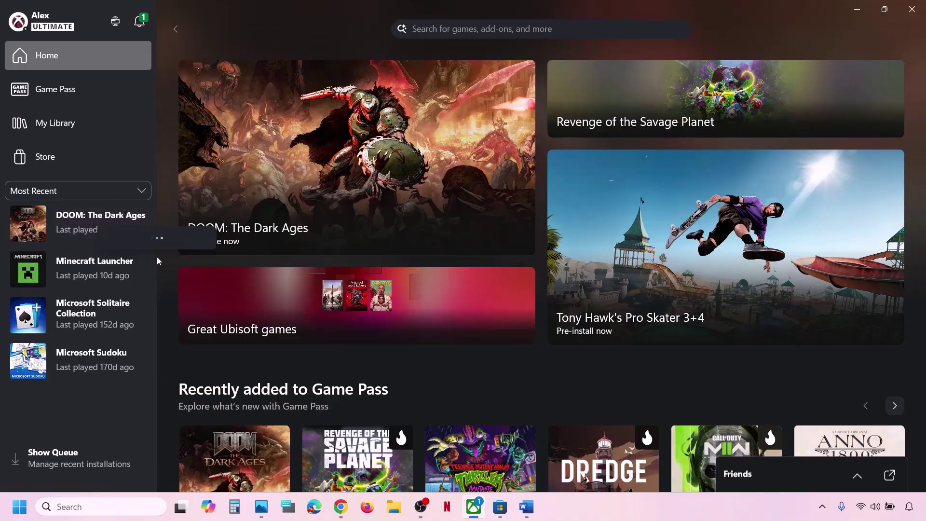
From the Xbox app, browse the installed files of DOOM: The Dark Ages and open its Content folder
right_click(135, 251)
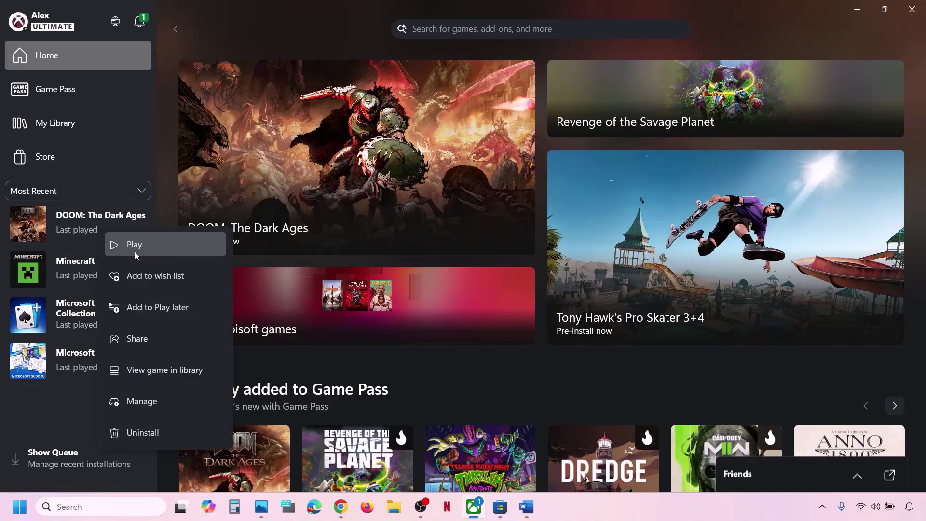
click(159, 401)
click(503, 115)
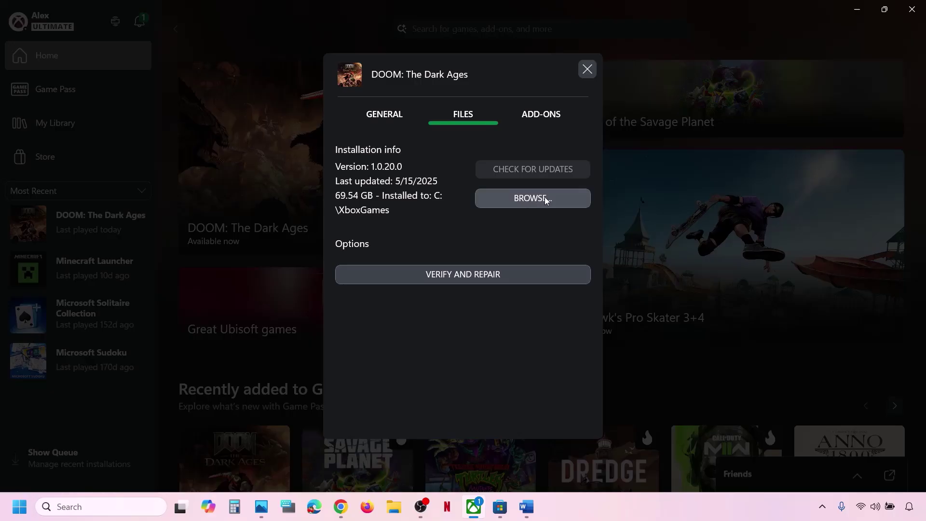
click(534, 199)
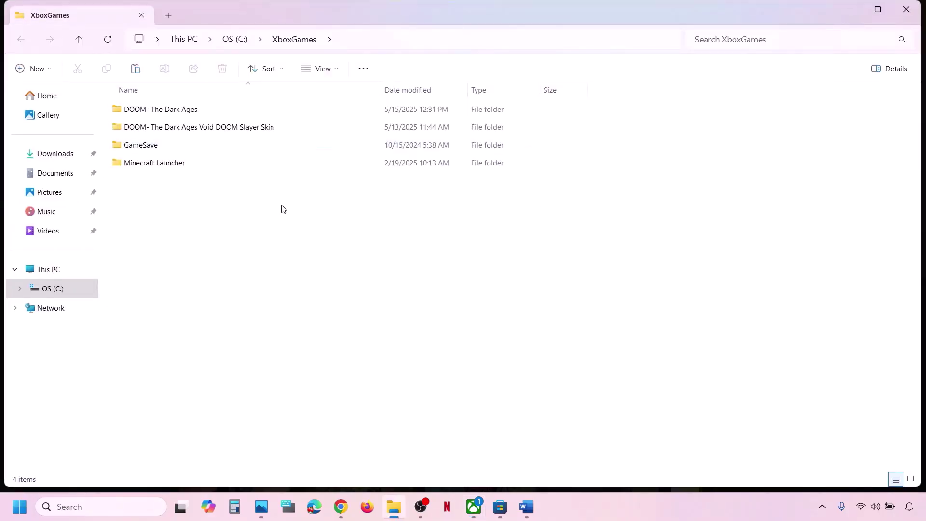
double_click(176, 117)
double_click(162, 111)
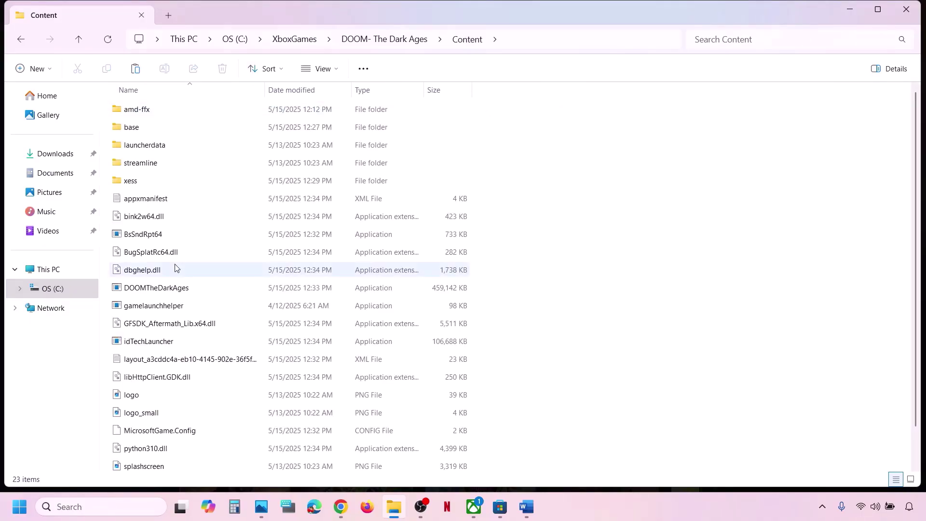
Locate the DOOMTheDarkAges application in the Content folder and view the actions available for it
scroll(176, 269, down, 1)
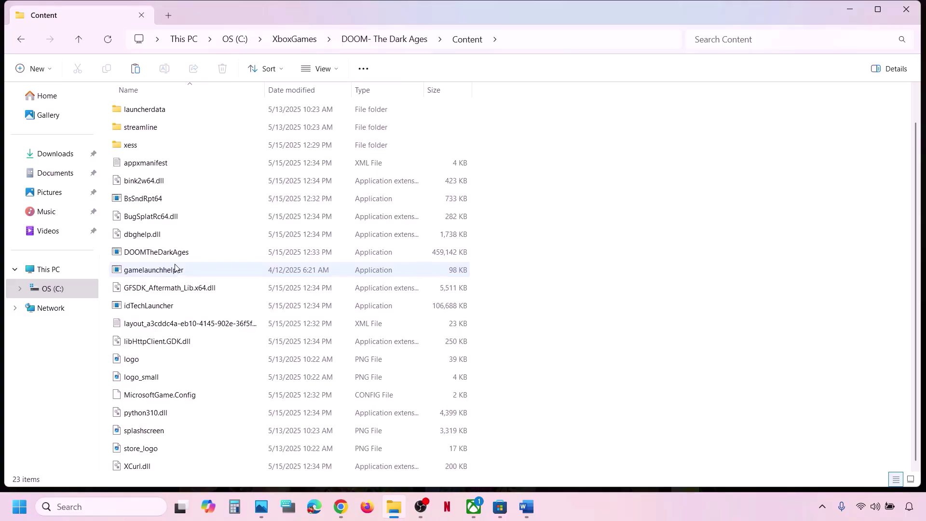
scroll(174, 267, up, 1)
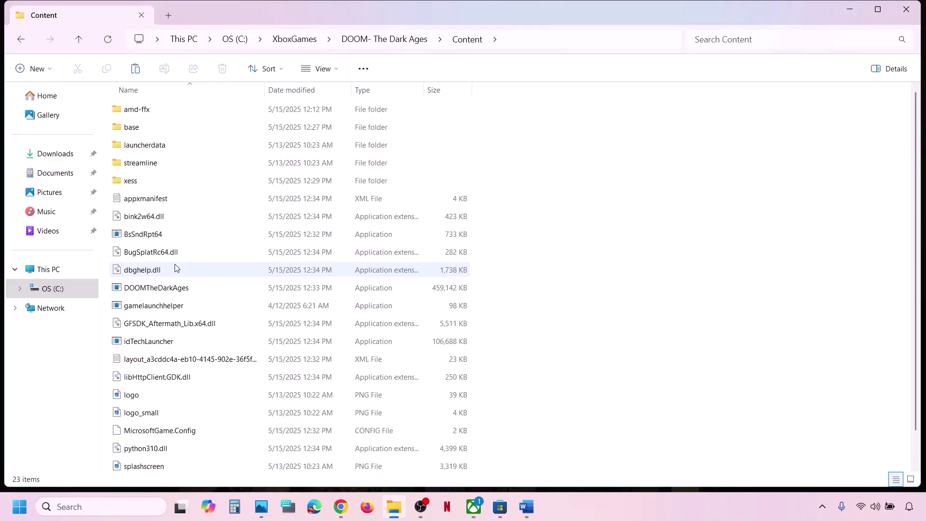
click(154, 290)
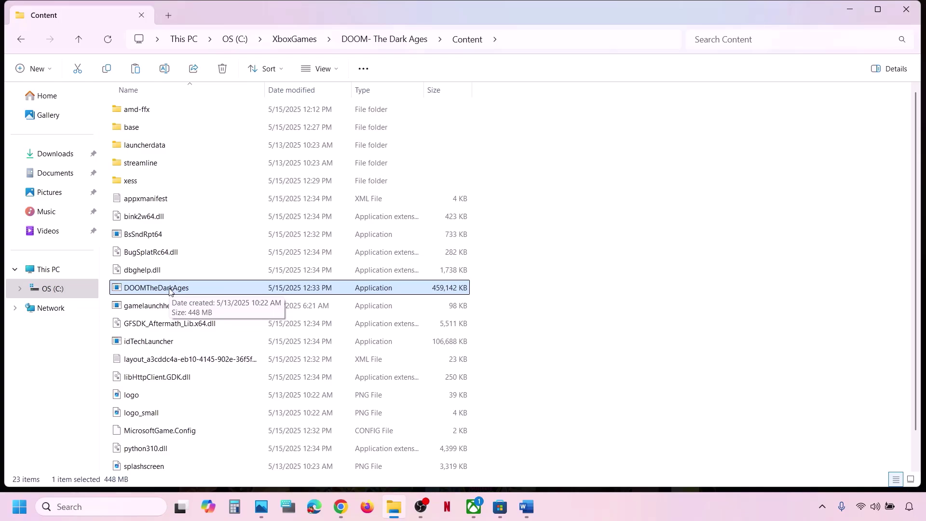
right_click(169, 292)
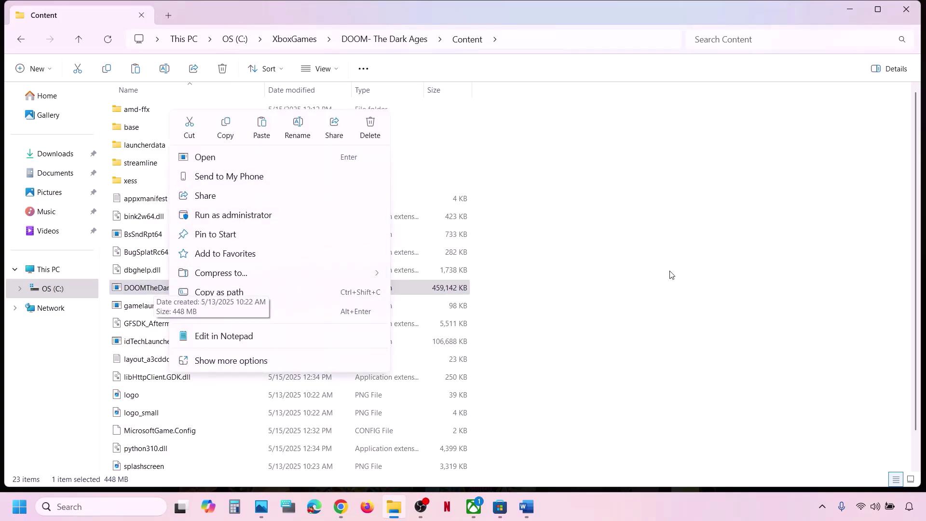
click(155, 291)
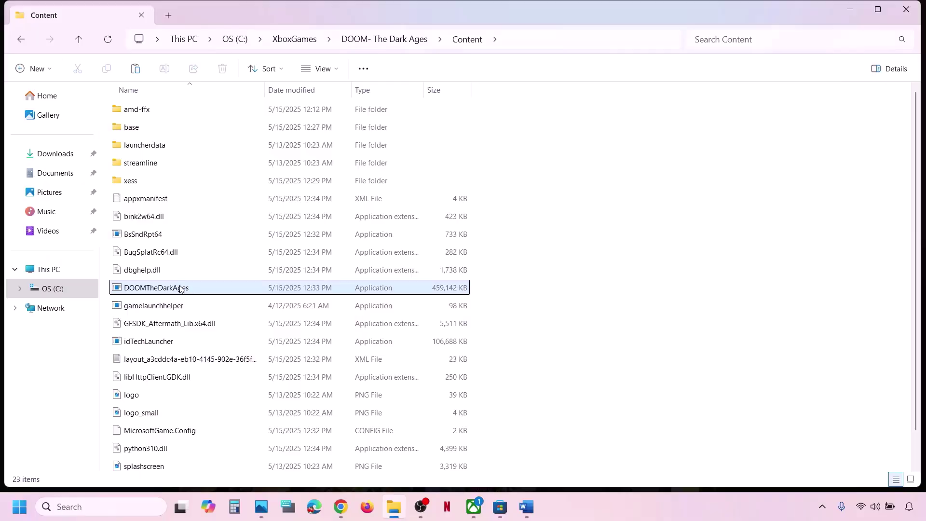
mouse_move(181, 289)
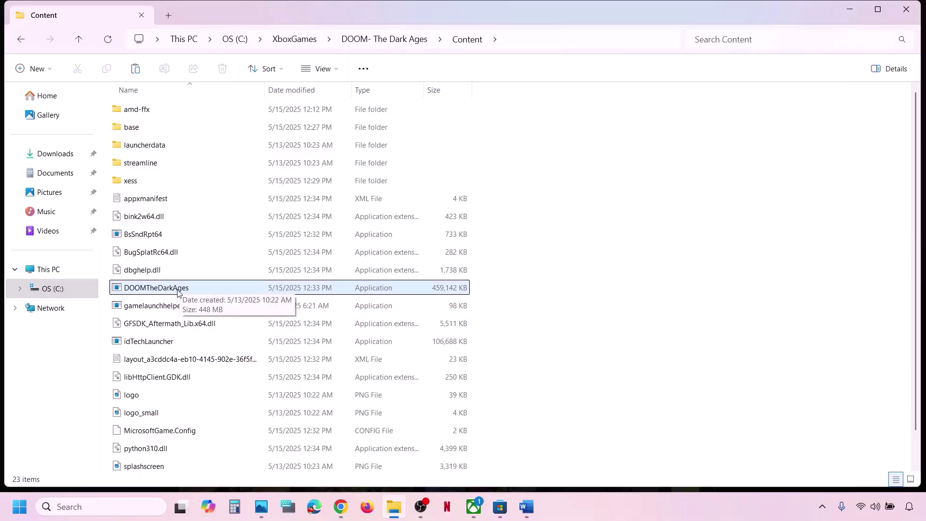
Launch the game through gamelaunchhelper, close the game window and select the DOOMTheDarkAges application
click(161, 307)
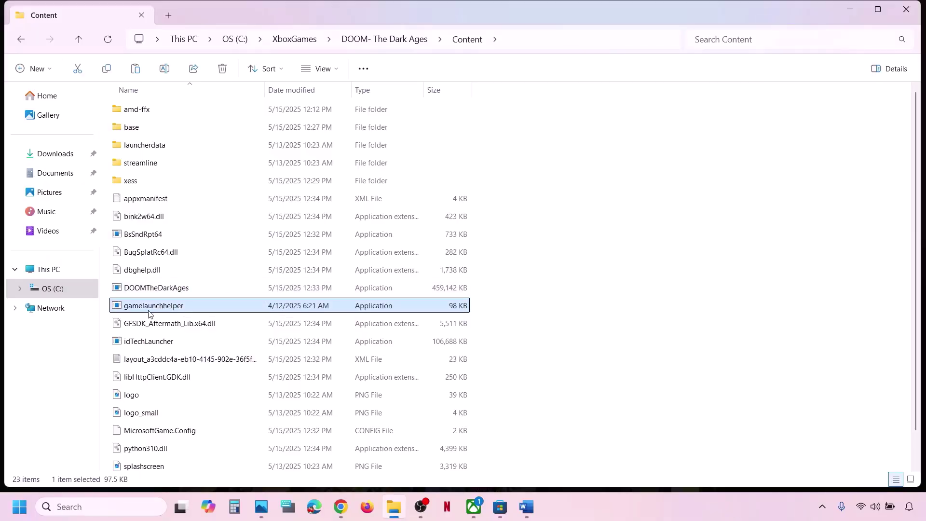
scroll(164, 304, down, 1)
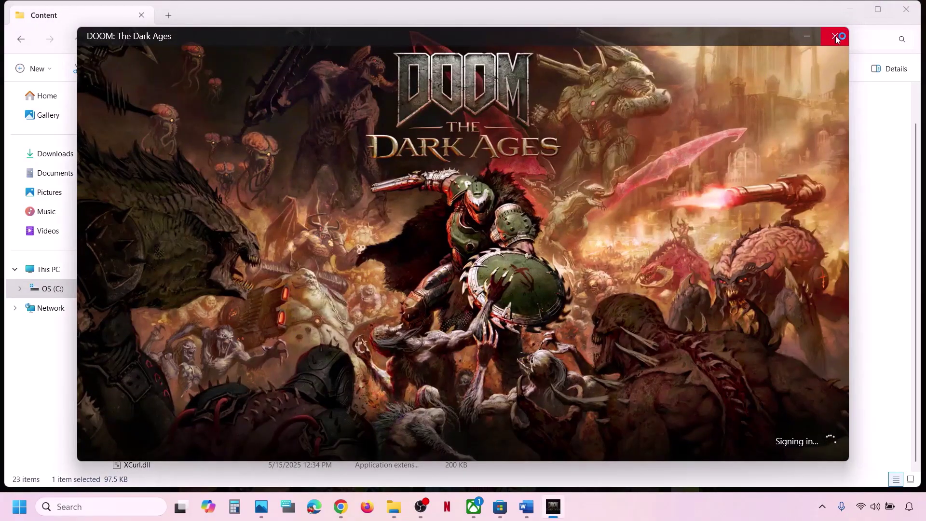
click(836, 37)
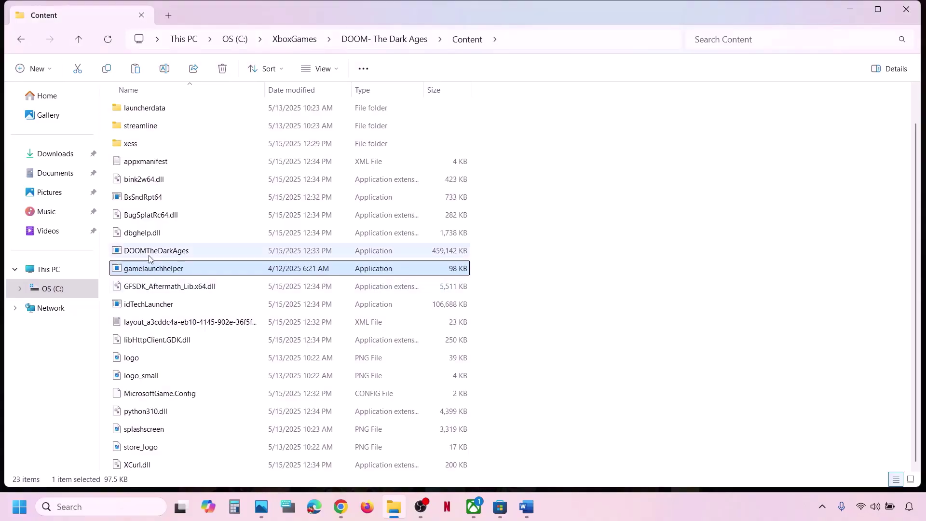
click(141, 252)
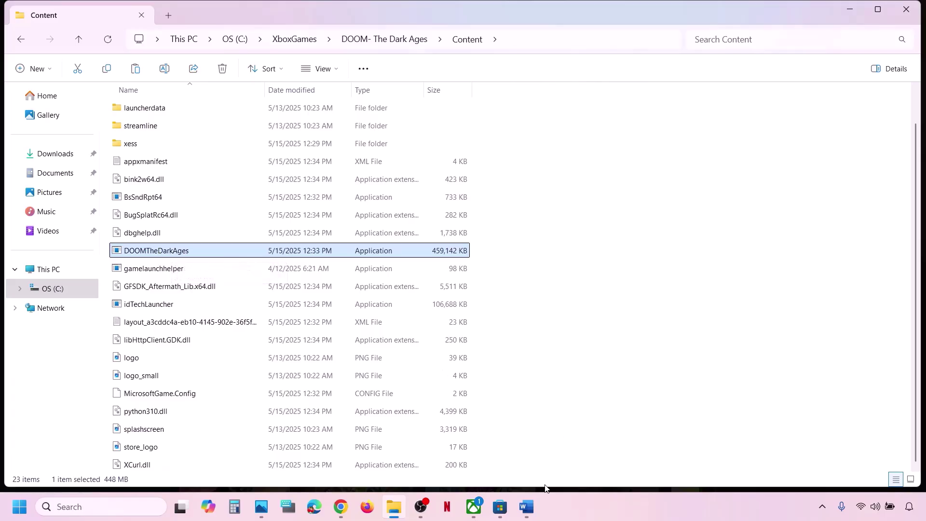
Switch to the Word notes and highlight the Step 2 instruction about running the Gaming Services repair tool
click(526, 506)
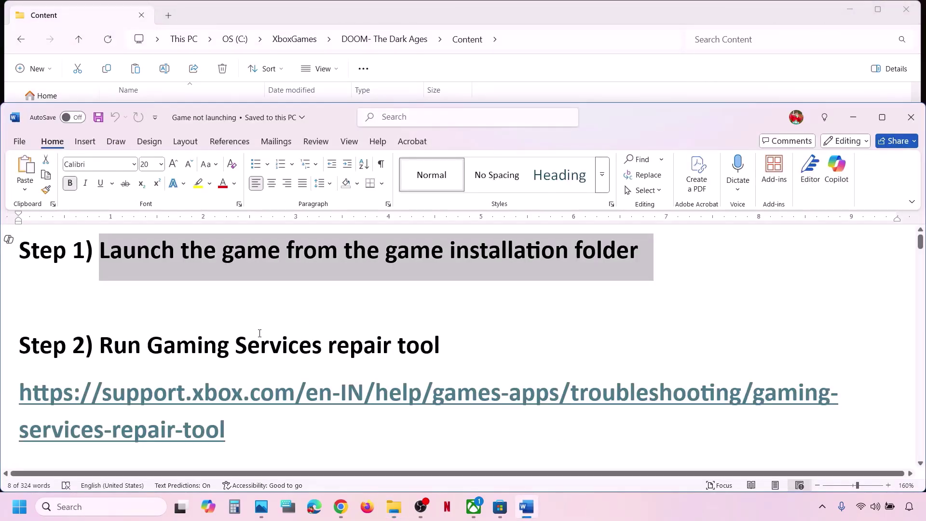
scroll(260, 333, down, 1)
drag(107, 340, 439, 338)
In the Xbox app, run the Gaming Services Repair Tool from the support options and close it when the repair ends
click(475, 512)
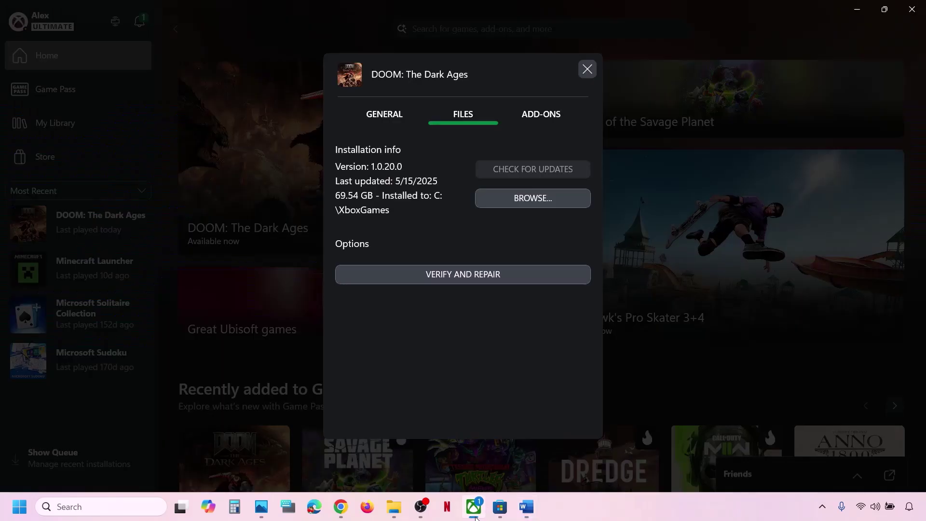
click(587, 68)
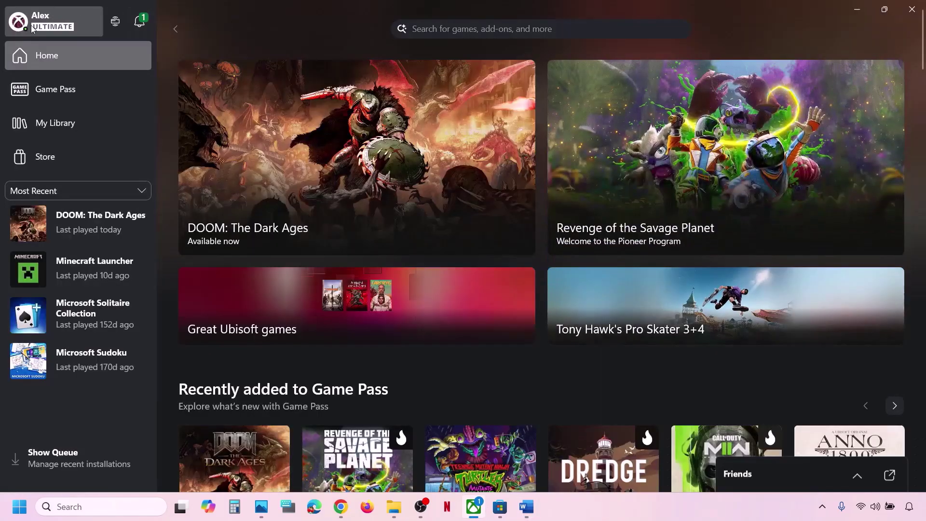
click(59, 21)
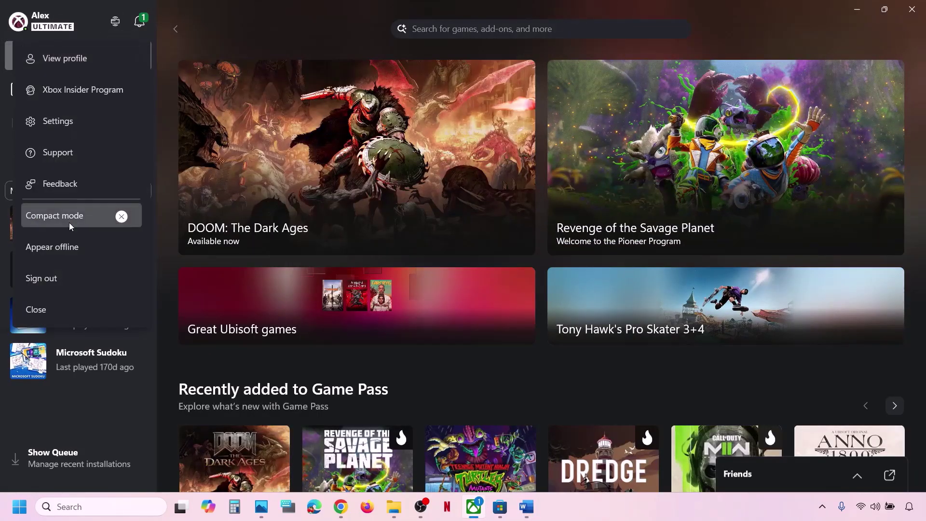
click(63, 156)
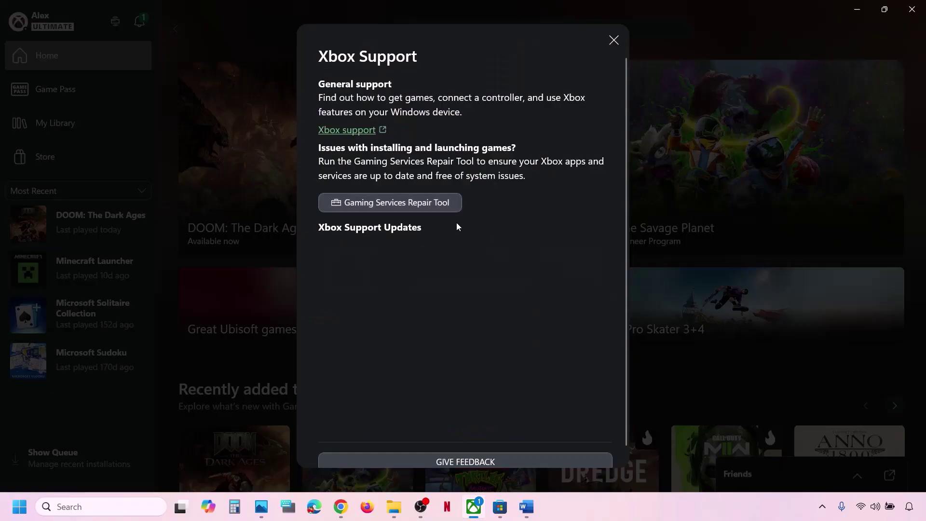
click(409, 207)
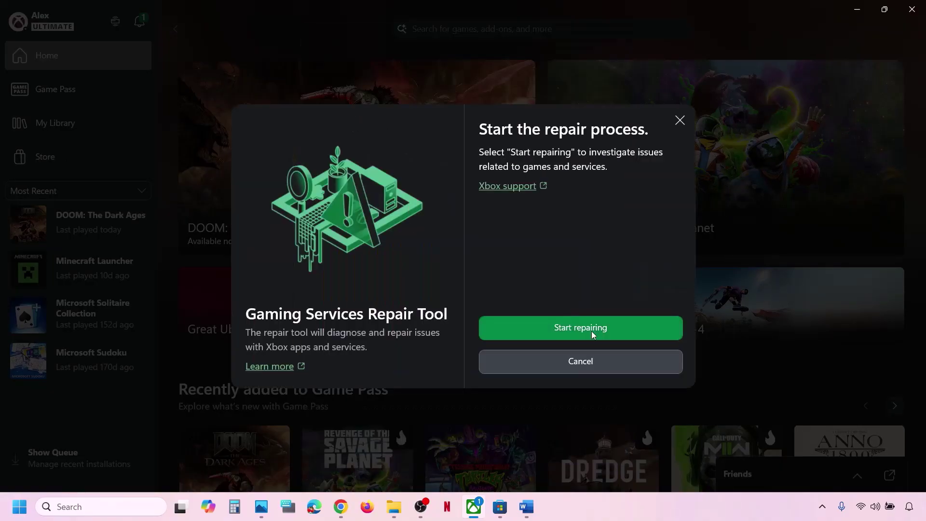
click(581, 331)
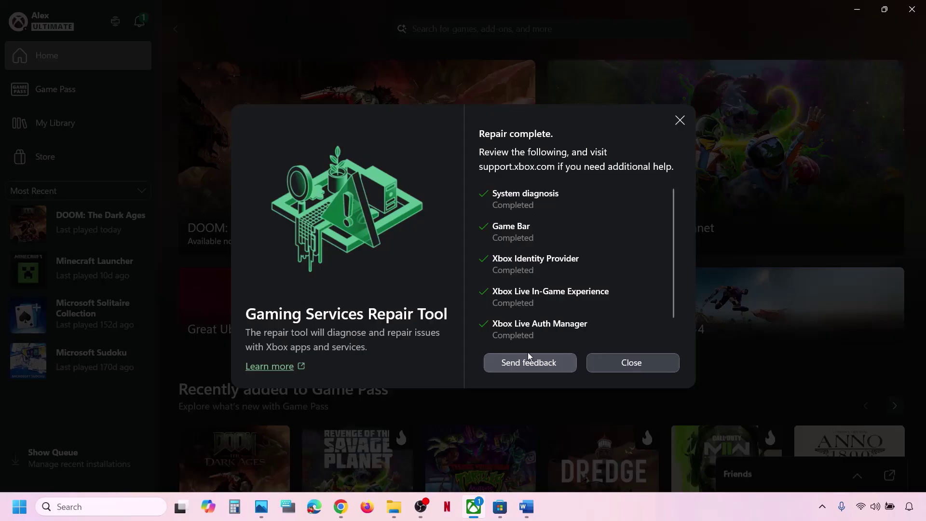
scroll(509, 288, down, 1)
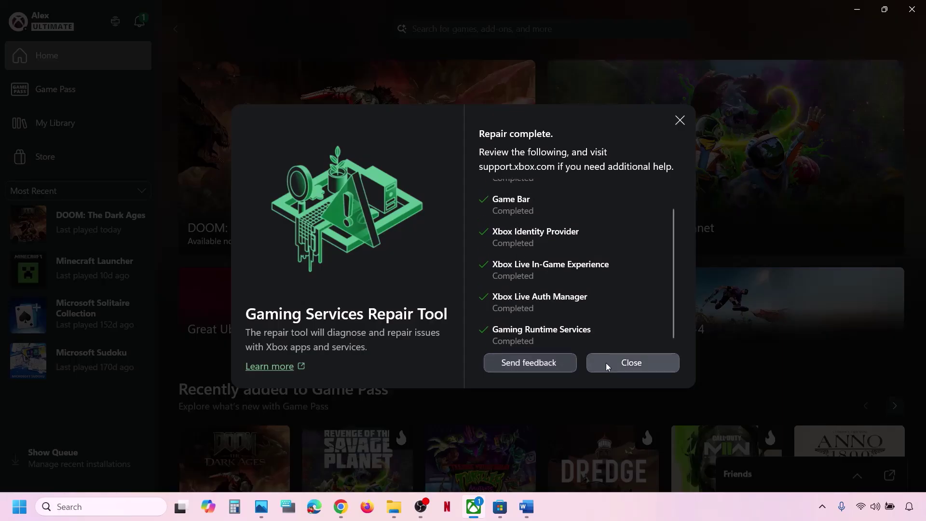
click(629, 364)
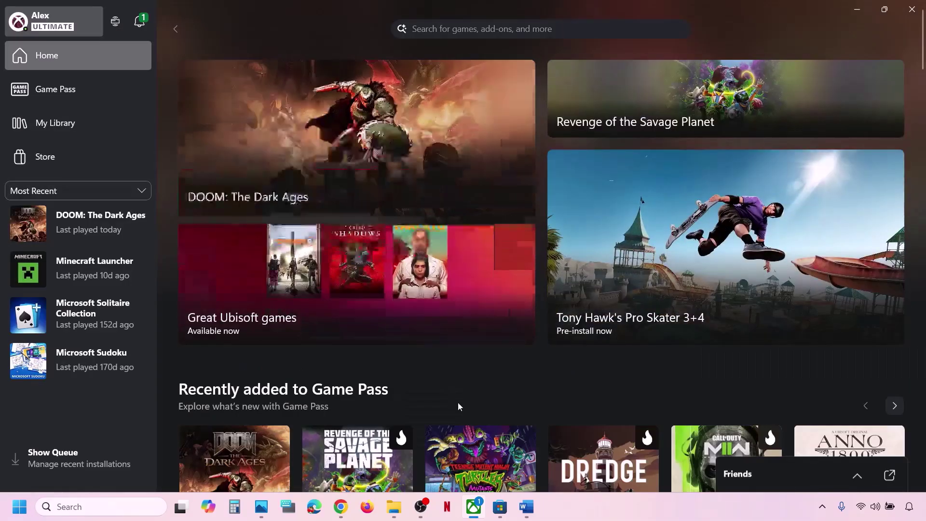
In Chrome, download the Gaming Services Repair Tool for PC from the Xbox support page, run it and close its console window
click(340, 514)
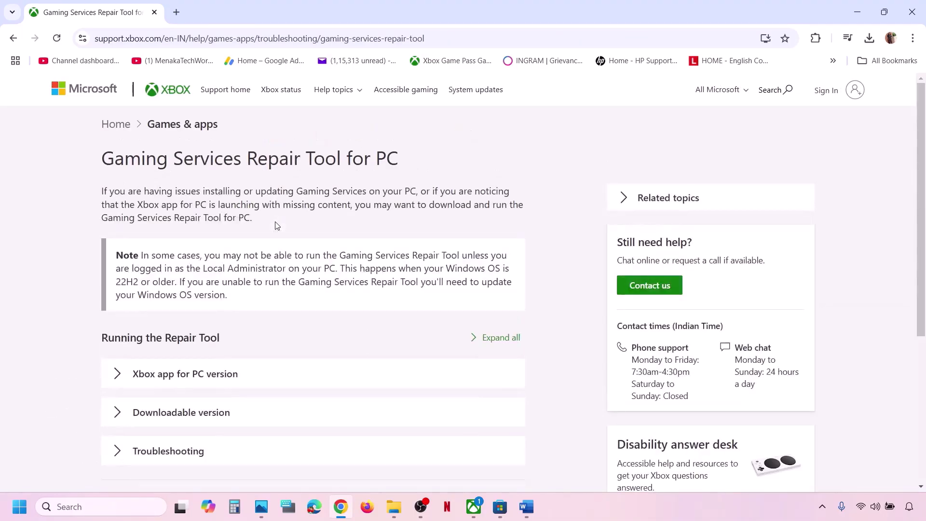
scroll(211, 232, down, 3)
click(219, 234)
scroll(200, 231, down, 10)
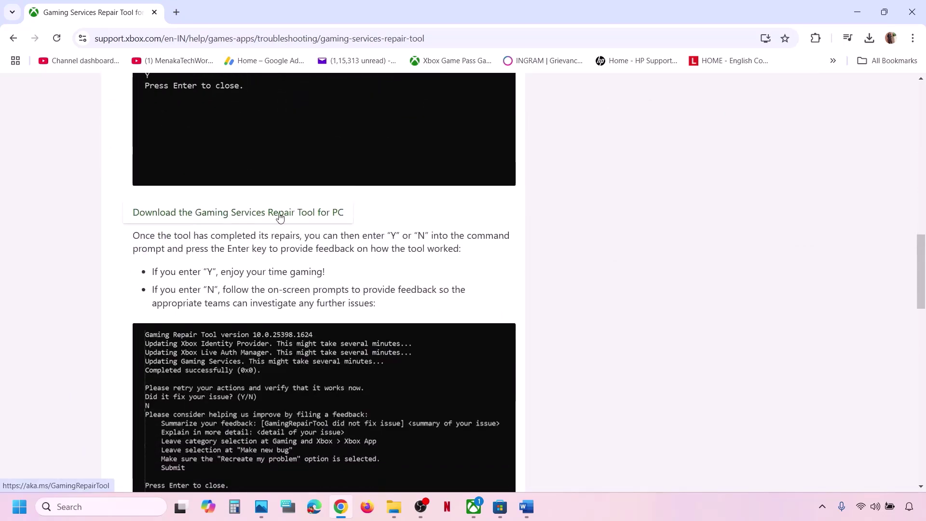
click(285, 215)
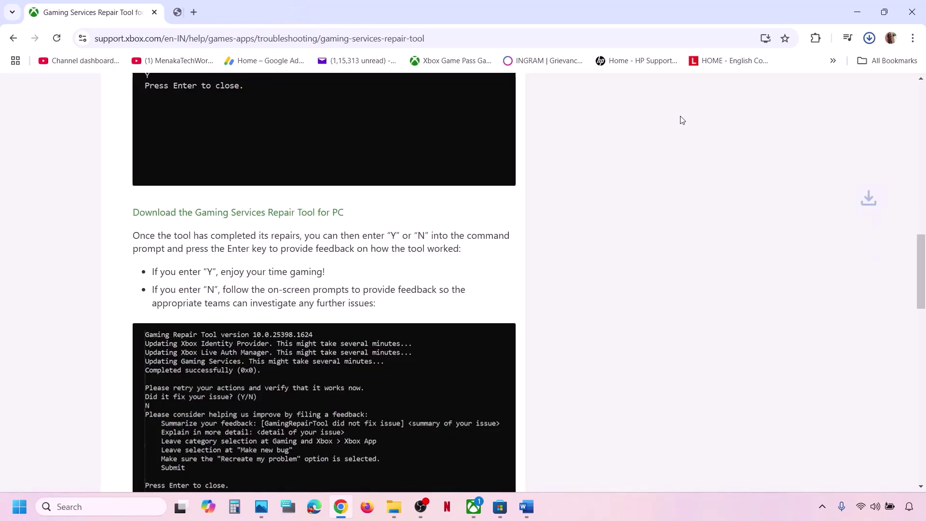
click(766, 70)
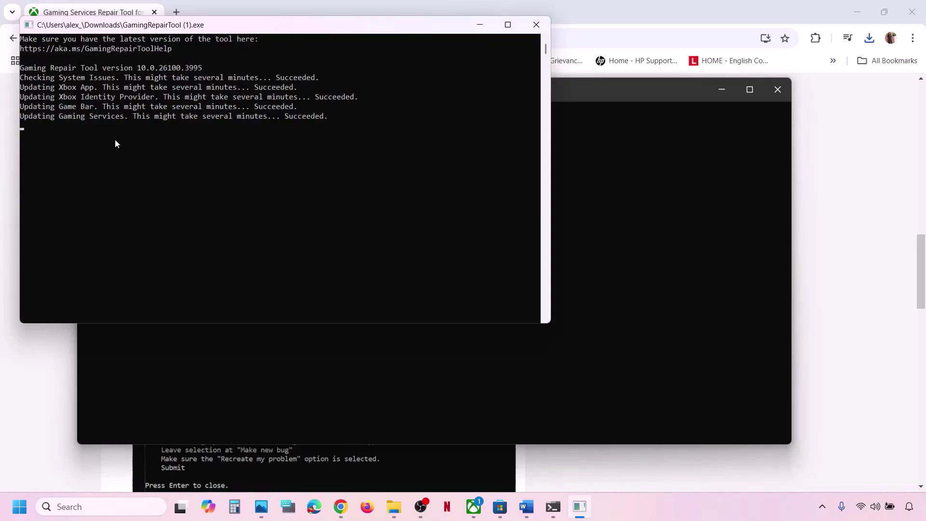
click(534, 26)
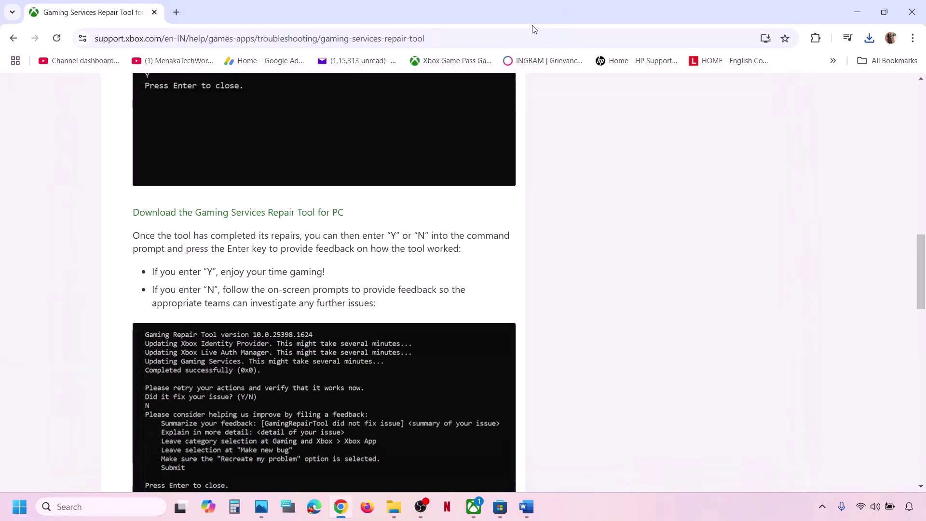
Switch to the Word notes, maximize the window and highlight the Step 3 instructions about disconnecting USB adapters and additional controllers
click(526, 507)
scroll(305, 374, down, 2)
scroll(305, 374, down, 4)
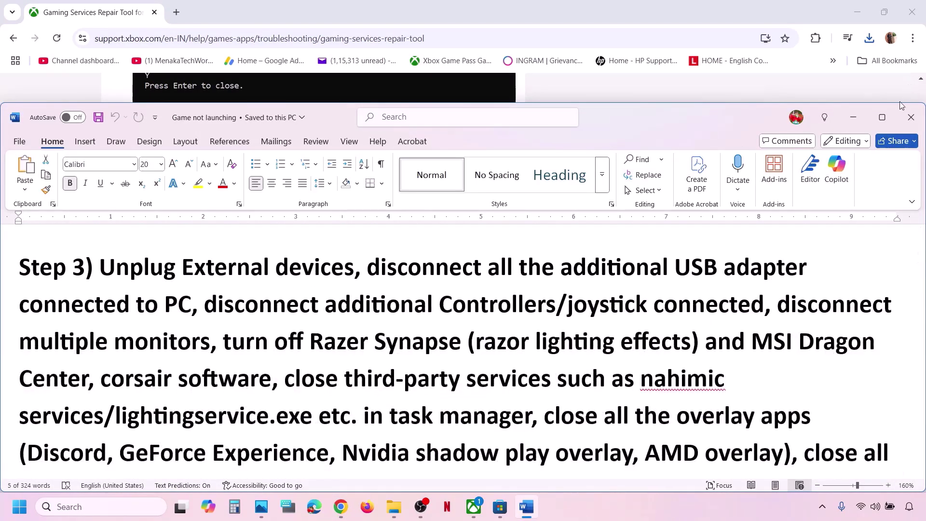
click(882, 117)
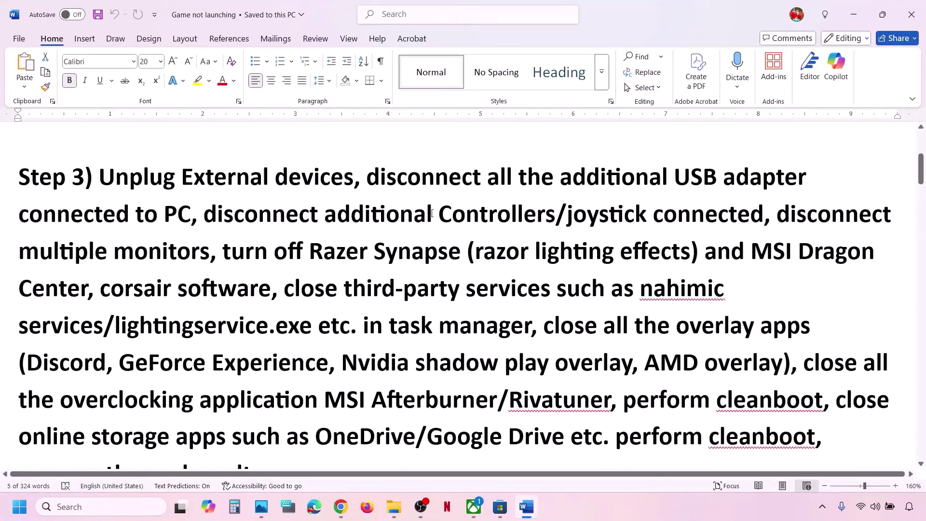
drag(485, 171, 199, 213)
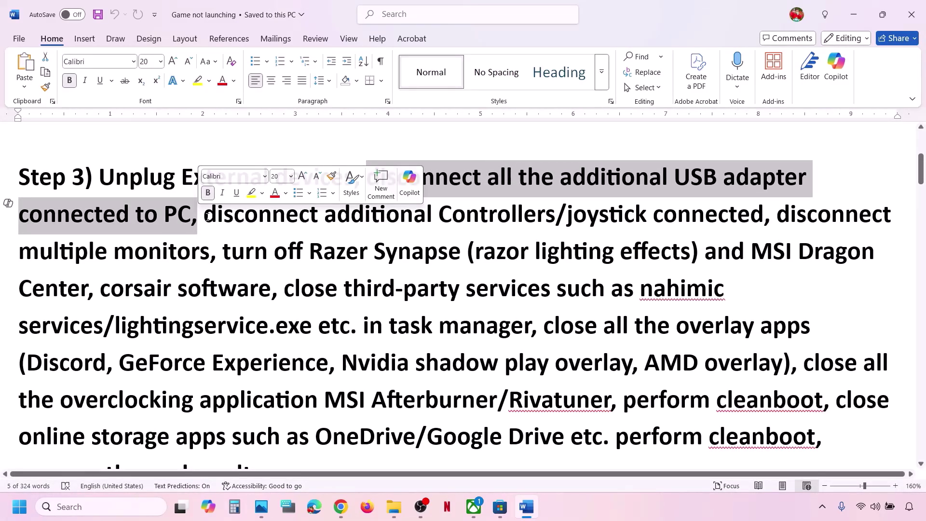
drag(203, 214, 677, 213)
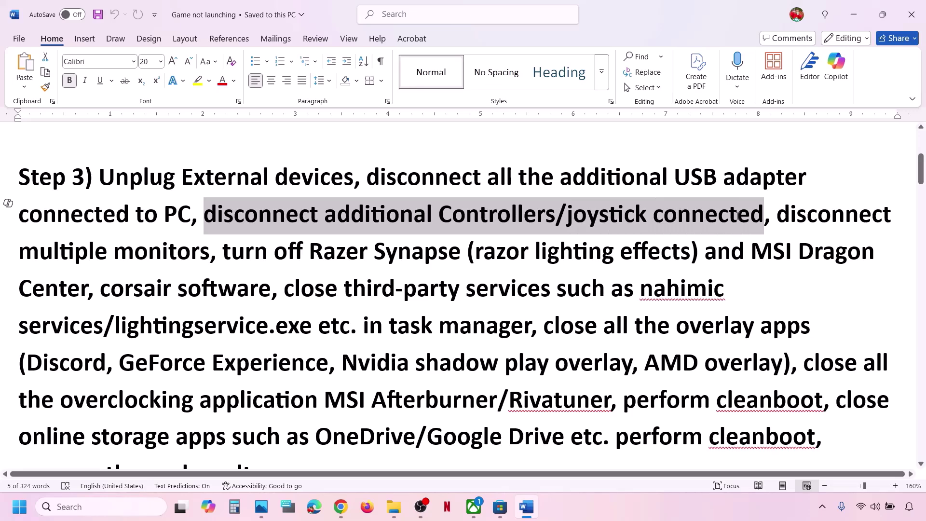
drag(738, 215, 889, 215)
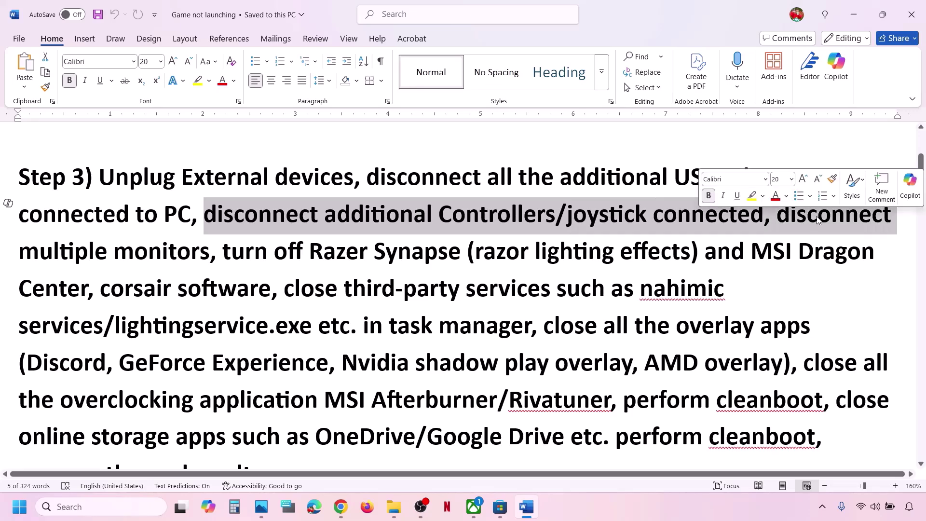
Highlight the Step 3 instructions about disconnecting multiple monitors and closing overlay apps such as Discord
click(418, 217)
drag(203, 214, 302, 253)
drag(364, 268, 787, 330)
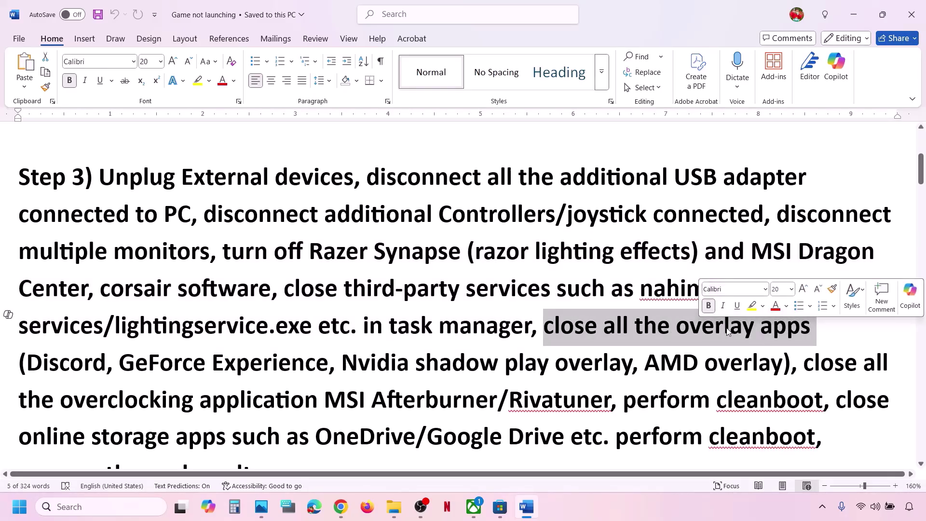
drag(106, 363, 27, 364)
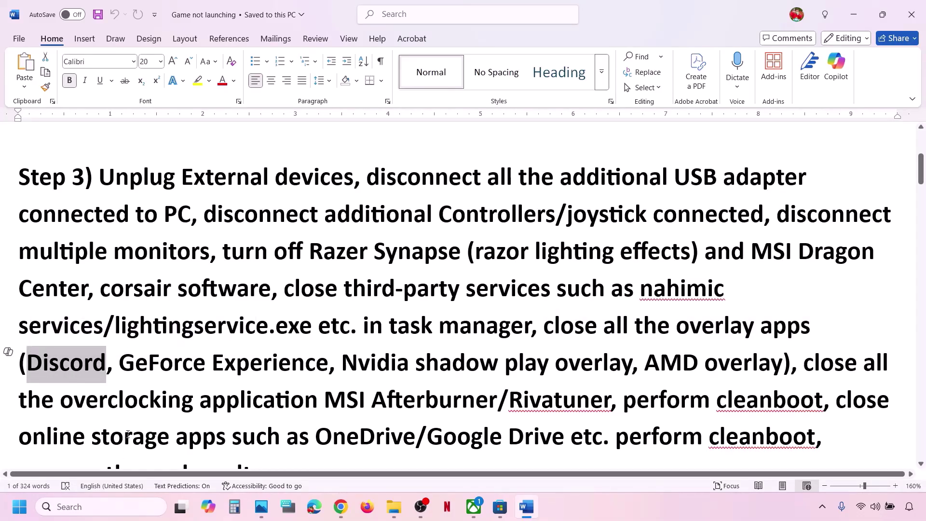
Open the NVIDIA App, check the NVIDIA overlay setting and close the app
click(97, 506)
text(nvi)
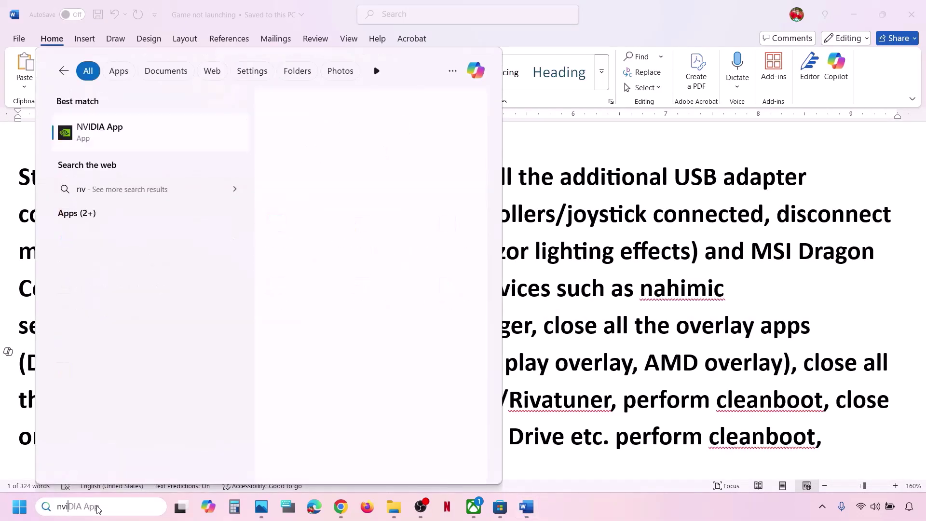
key(Return)
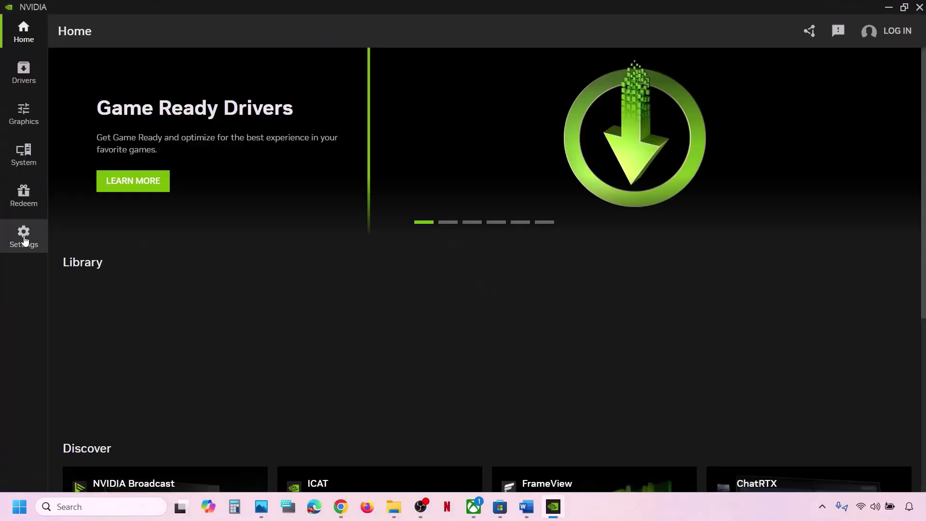
click(25, 240)
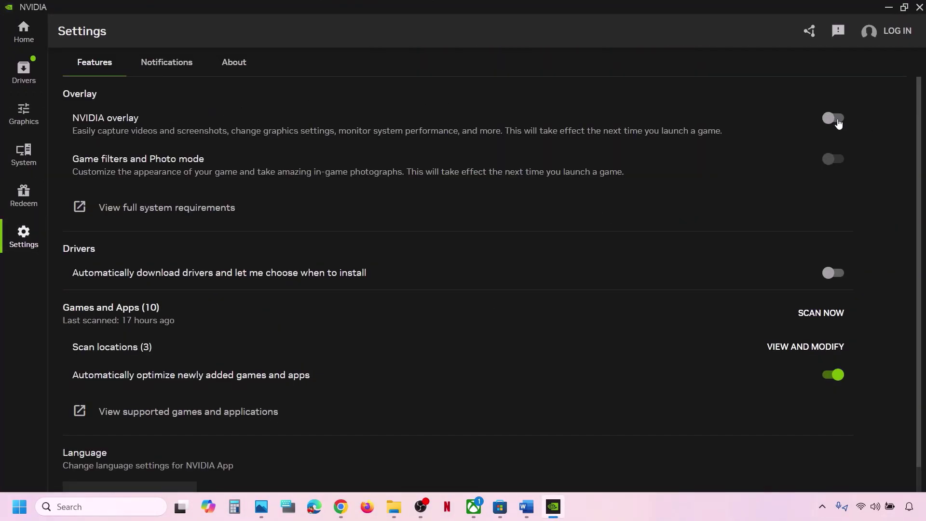
click(916, 12)
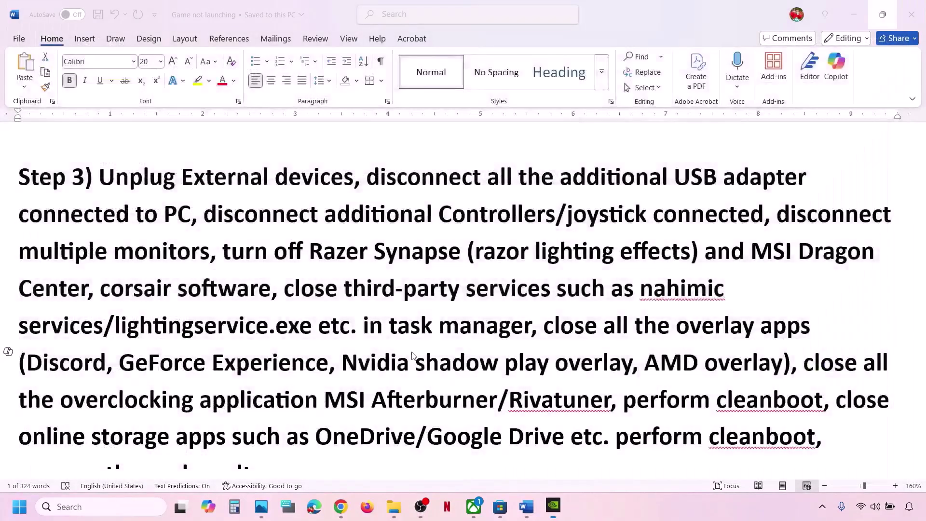
In the Word notes, highlight the Step 3 instruction about closing the overclocking applications MSI Afterburner/Rivatuner
scroll(413, 336, down, 1)
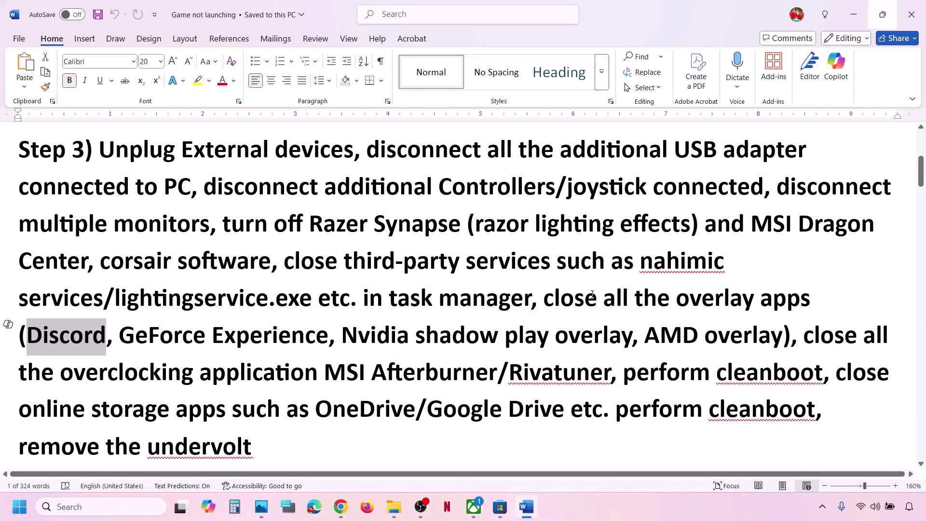
drag(547, 298, 497, 371)
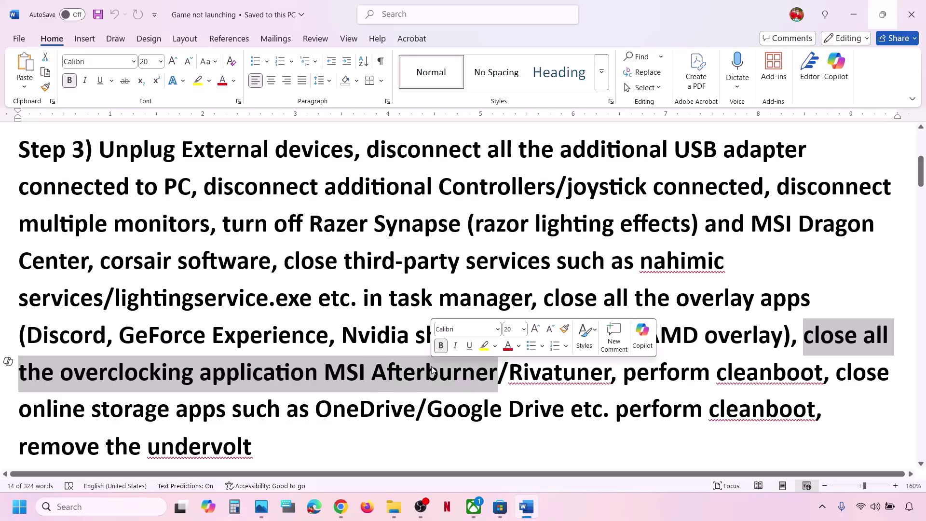
scroll(325, 361, down, 1)
click(325, 362)
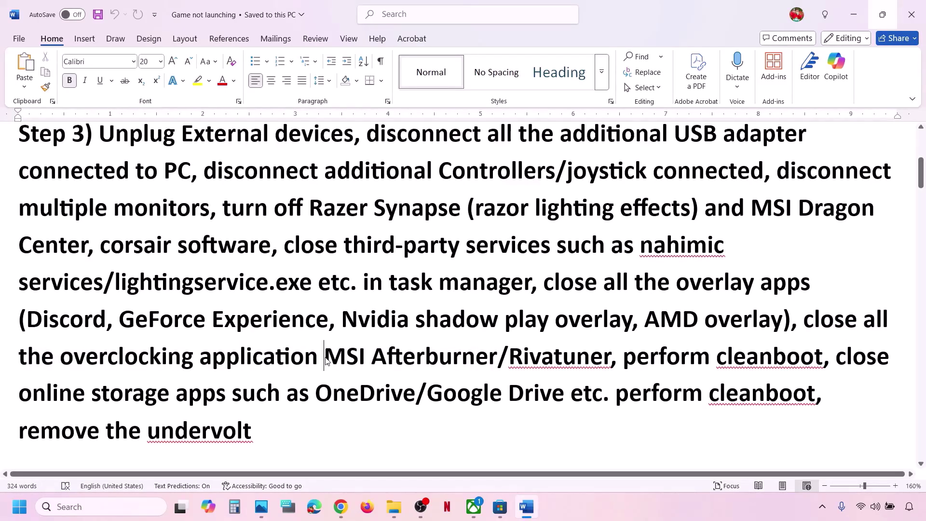
drag(325, 361, 583, 344)
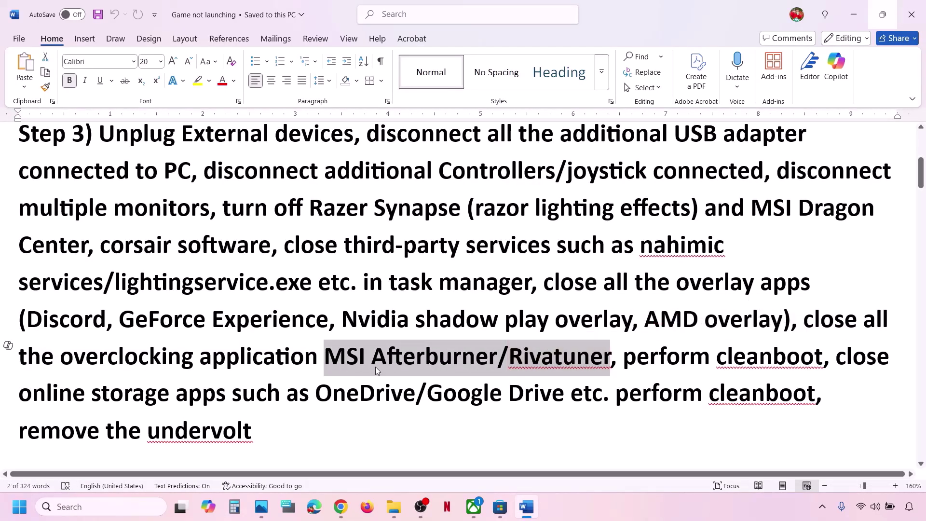
Launch MSI Afterburner and RivaTuner through Windows search, and close the Afterburner window
click(111, 504)
text(msi)
key(Return)
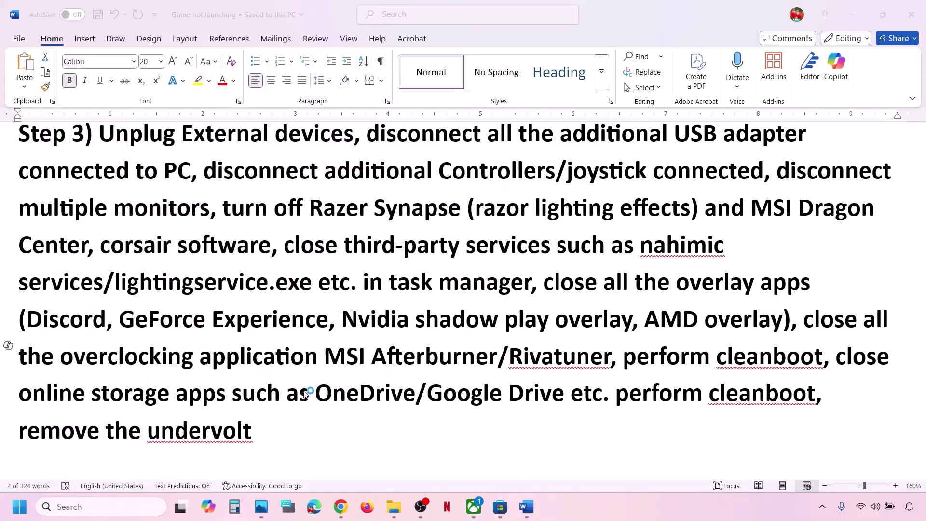
click(133, 503)
text(riv)
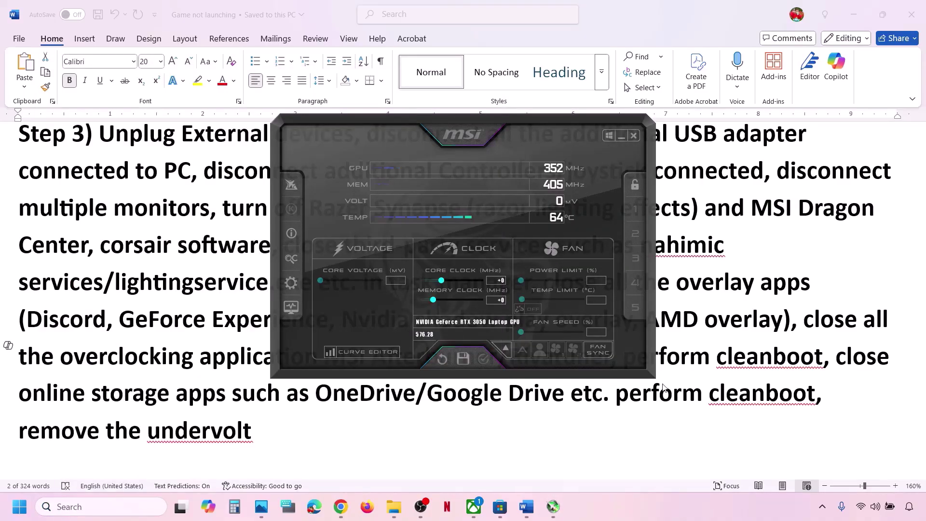
click(634, 136)
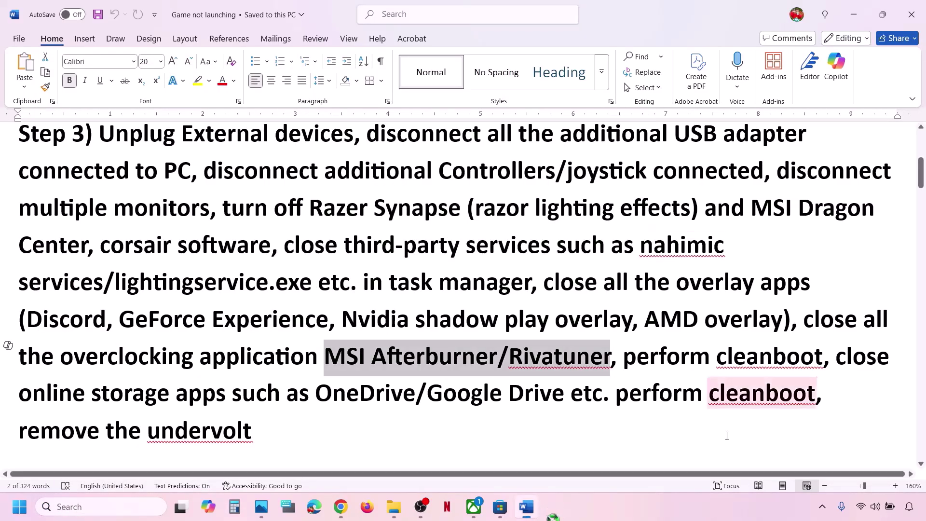
Close the MSI Afterburner and RivaTuner Statistics Server instances still running in the background
click(822, 506)
click(820, 470)
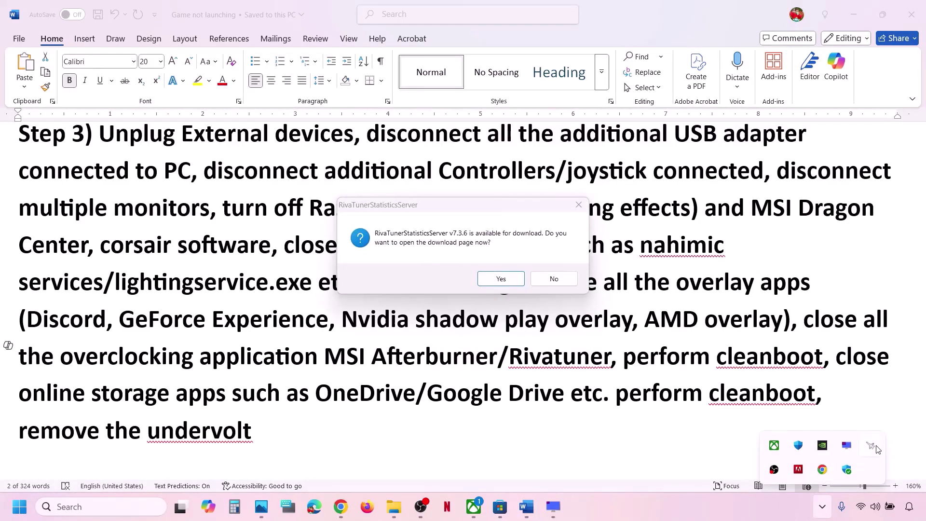
right_click(875, 447)
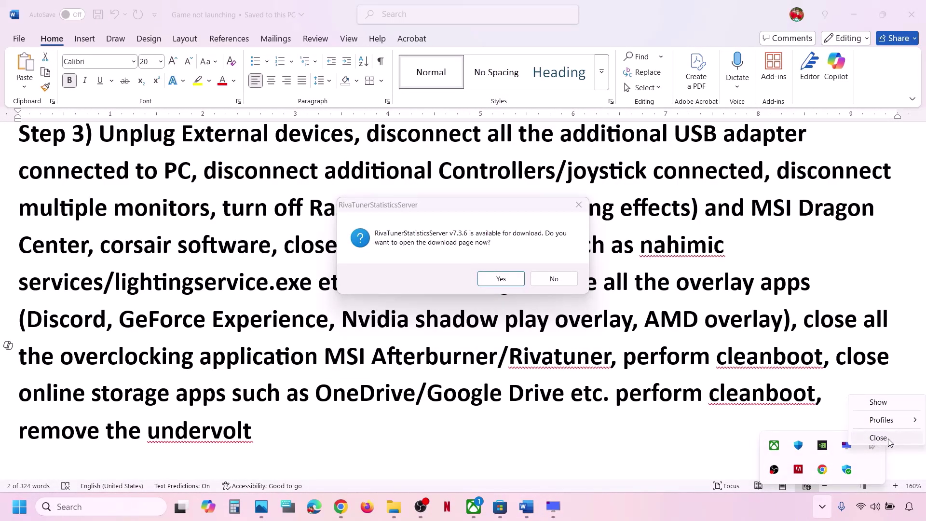
click(888, 438)
right_click(871, 445)
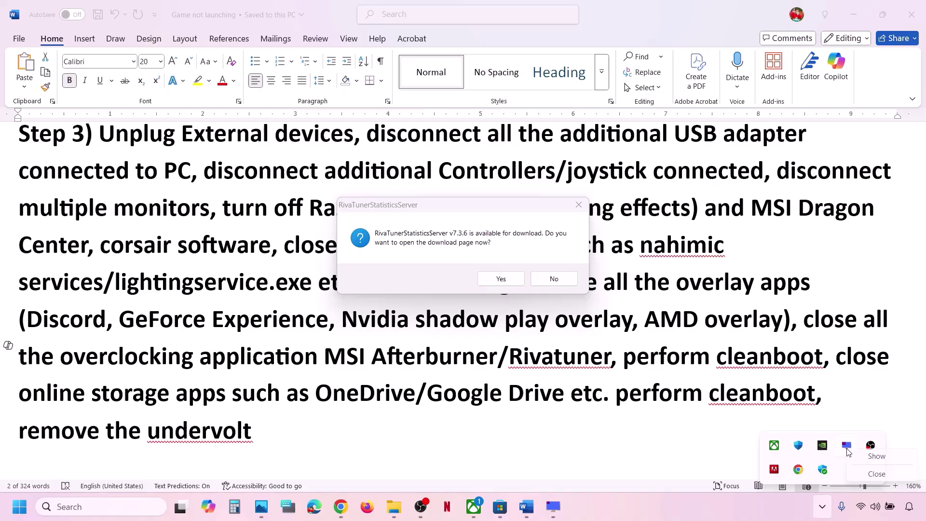
click(882, 474)
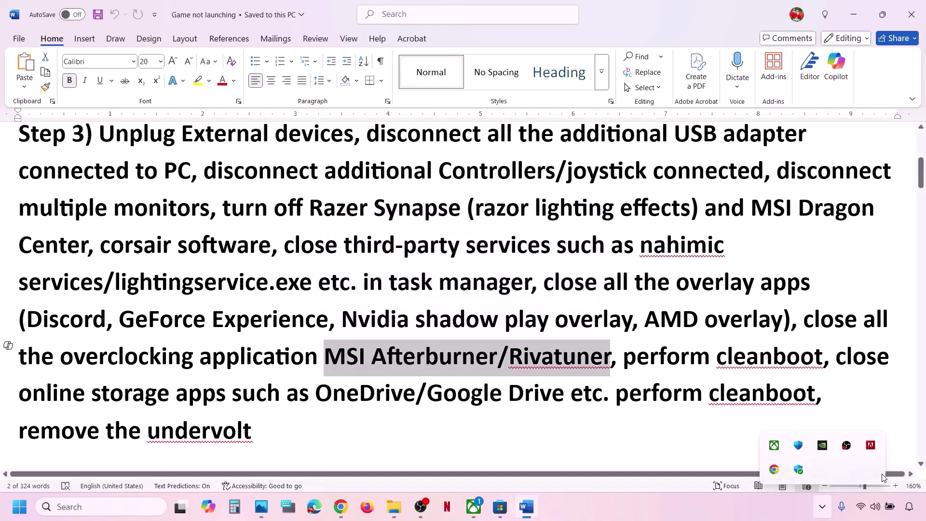
Insert "Set overclocking to default, " before "close all the overclocking application" in the Step 3 paragraph
click(525, 384)
drag(83, 362, 296, 352)
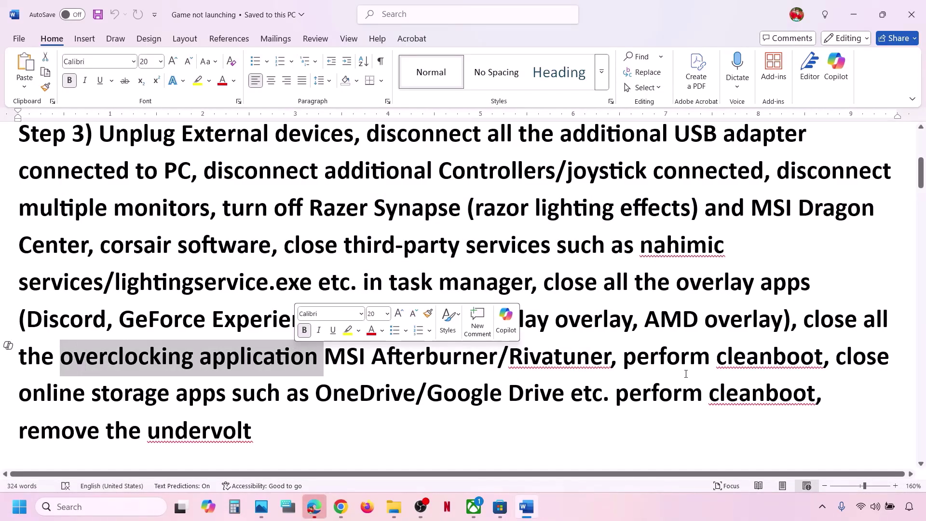
click(689, 357)
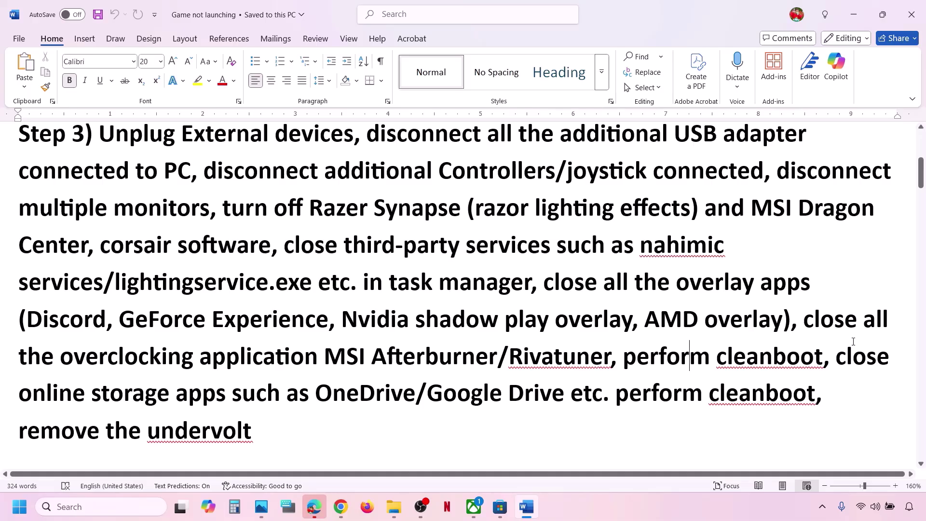
click(804, 320)
text(Set over)
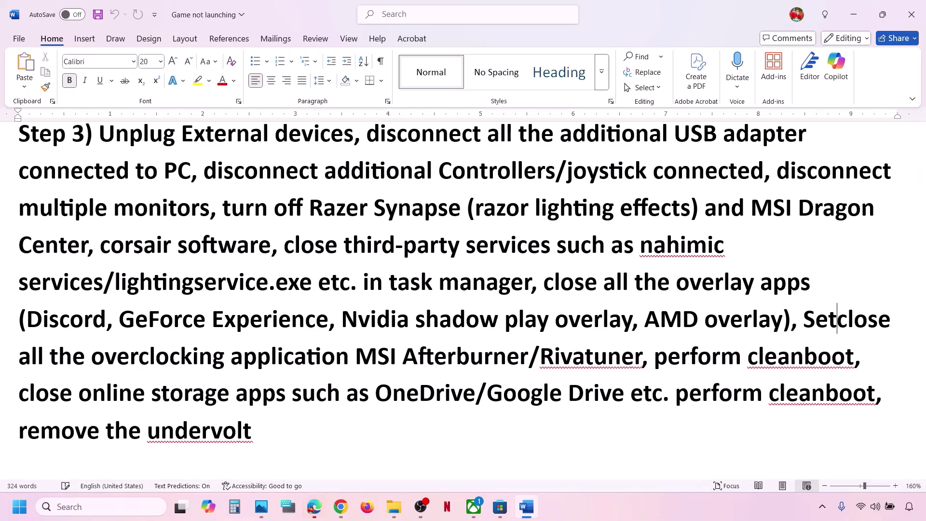
text(clocking t)
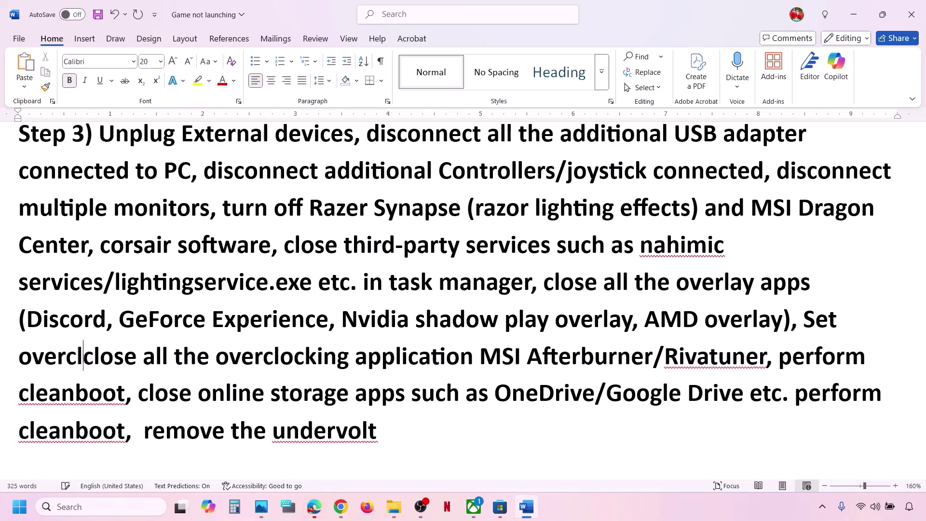
text(o default)
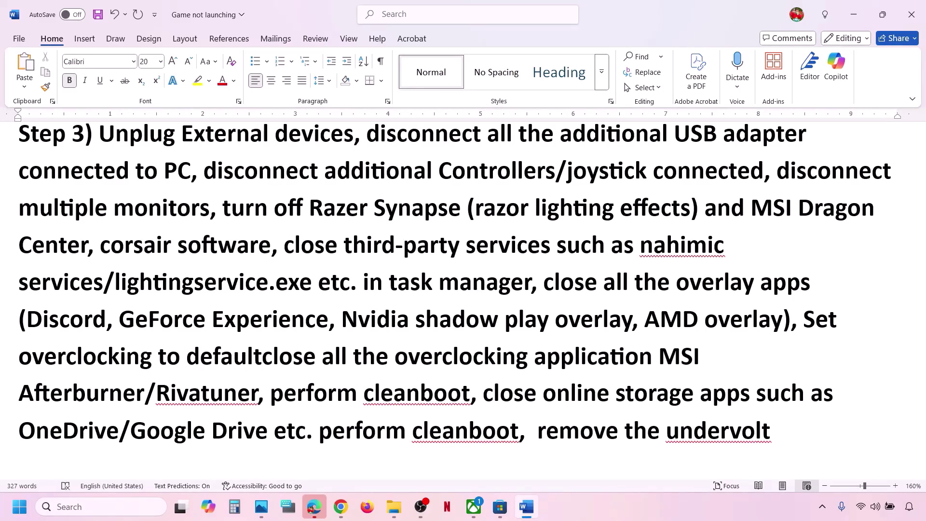
text(,)
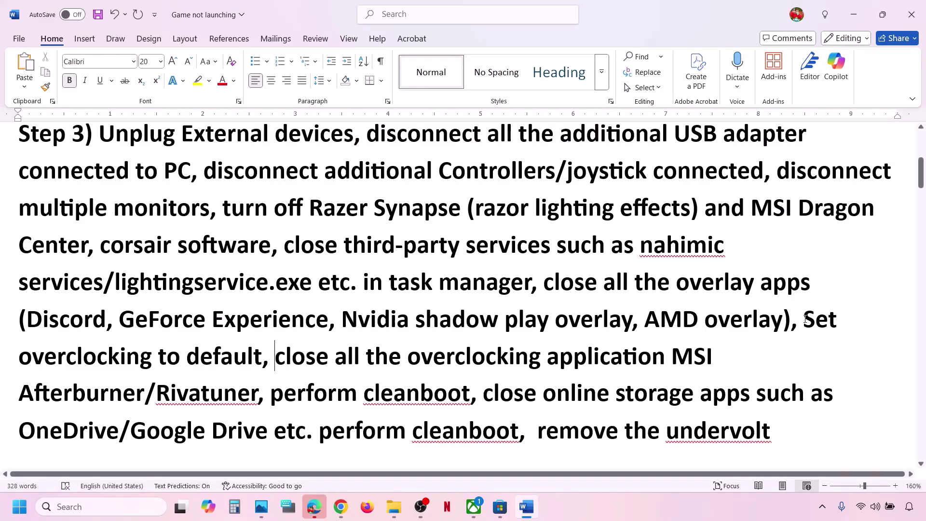
Highlight the overclocking and "perform cleanboot" instructions, and open System Configuration through Windows search
drag(805, 319, 470, 395)
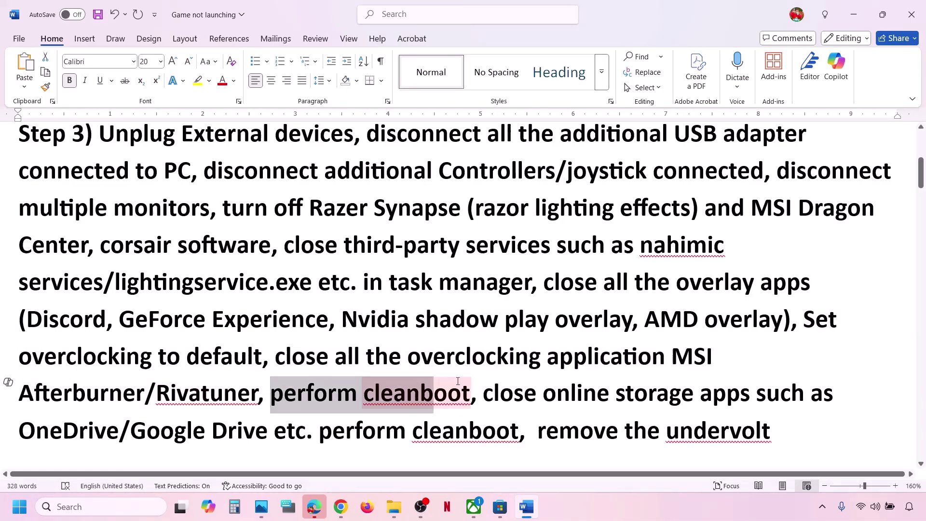
click(127, 507)
text(system)
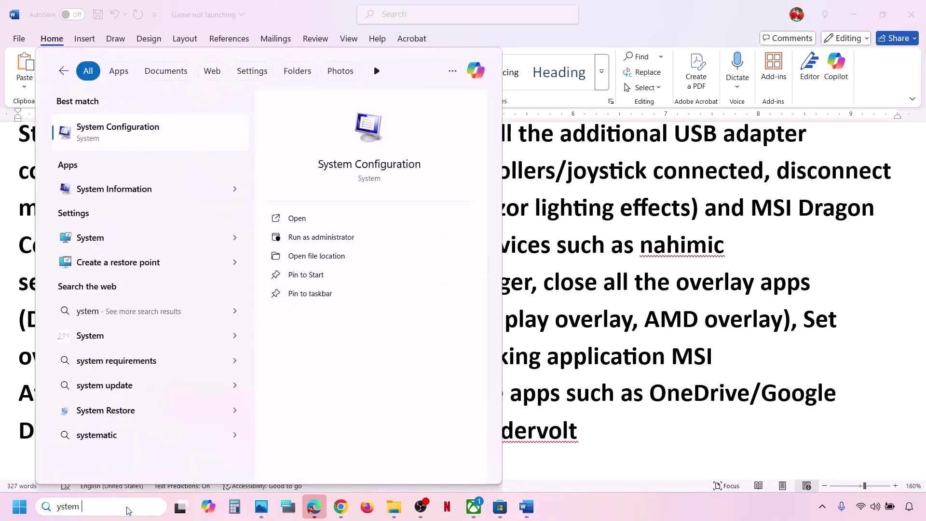
text(s)
text( c)
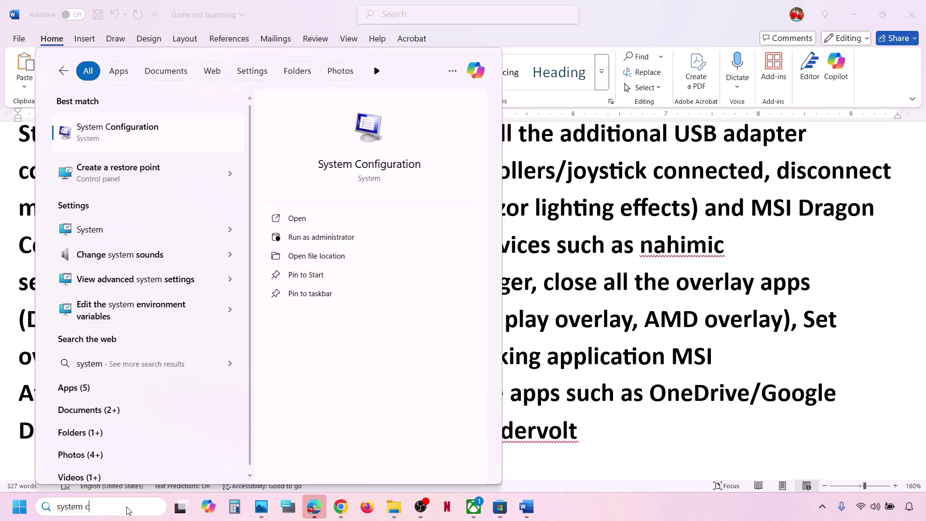
text(obfi)
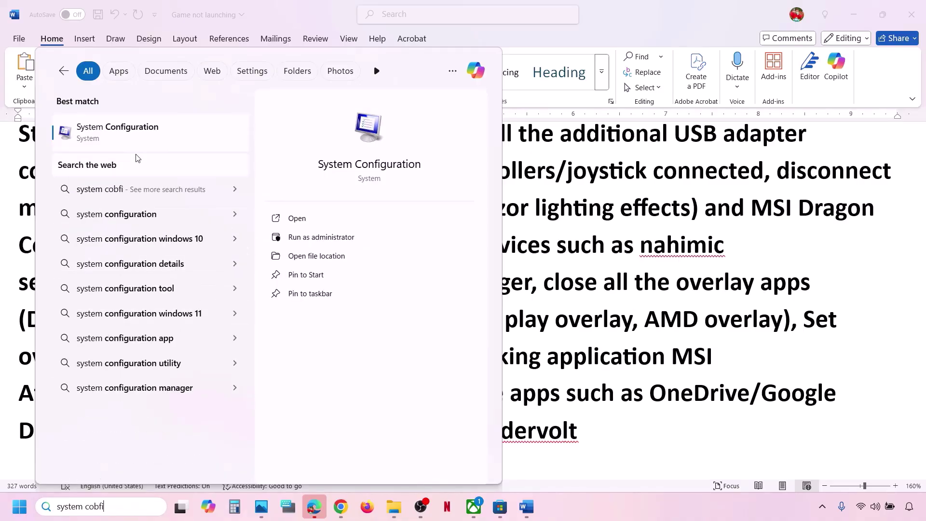
click(137, 127)
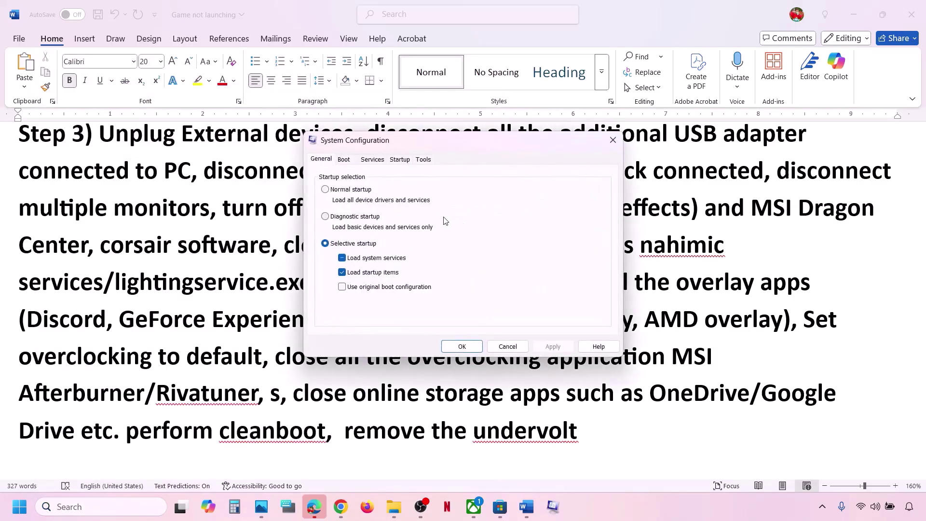
Hide the Microsoft services, disable all the remaining services, apply the change, and close the restart prompt without restarting
click(378, 163)
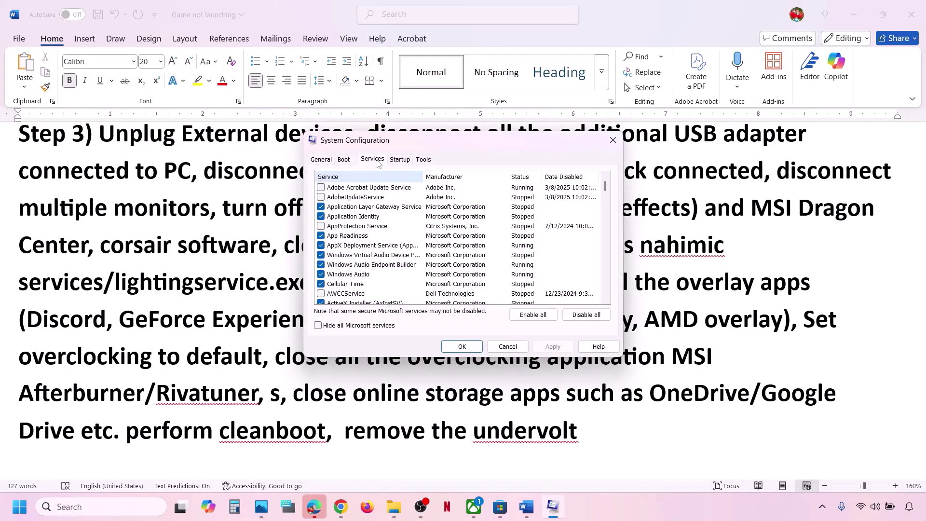
click(317, 325)
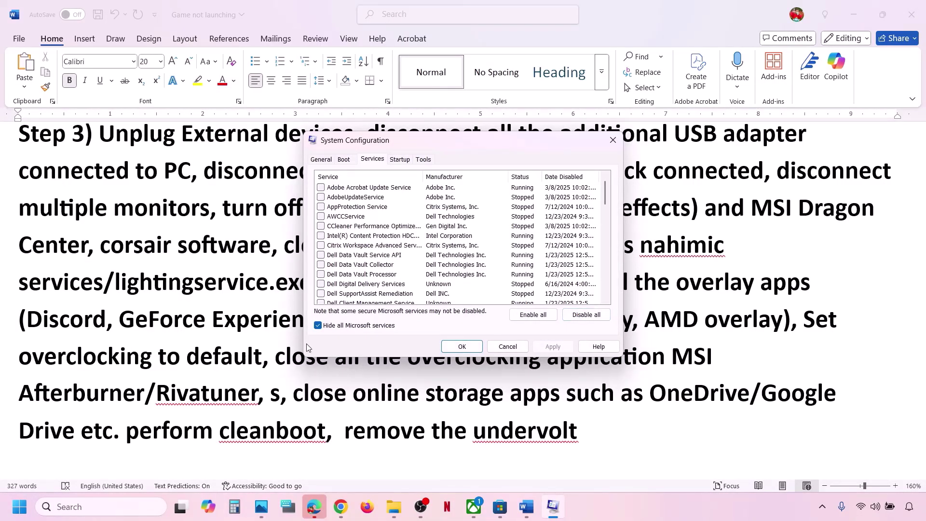
click(586, 314)
click(554, 347)
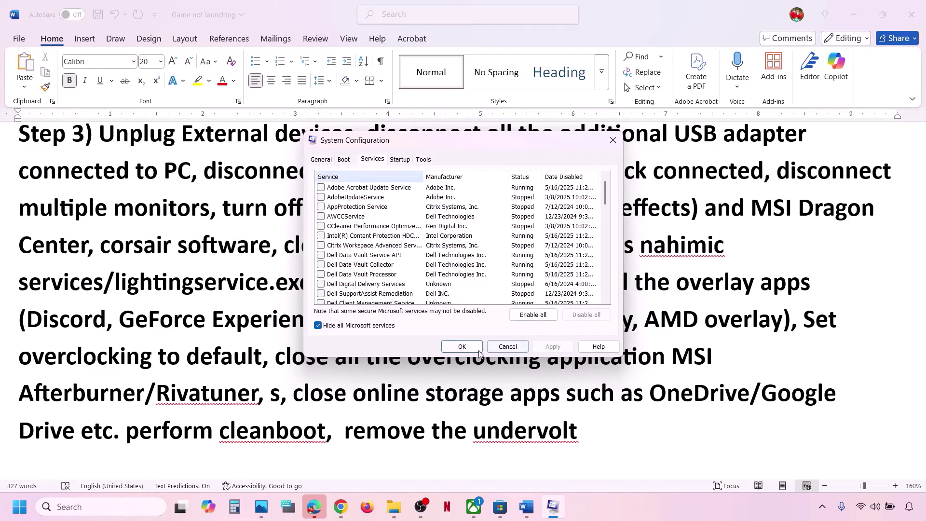
click(462, 346)
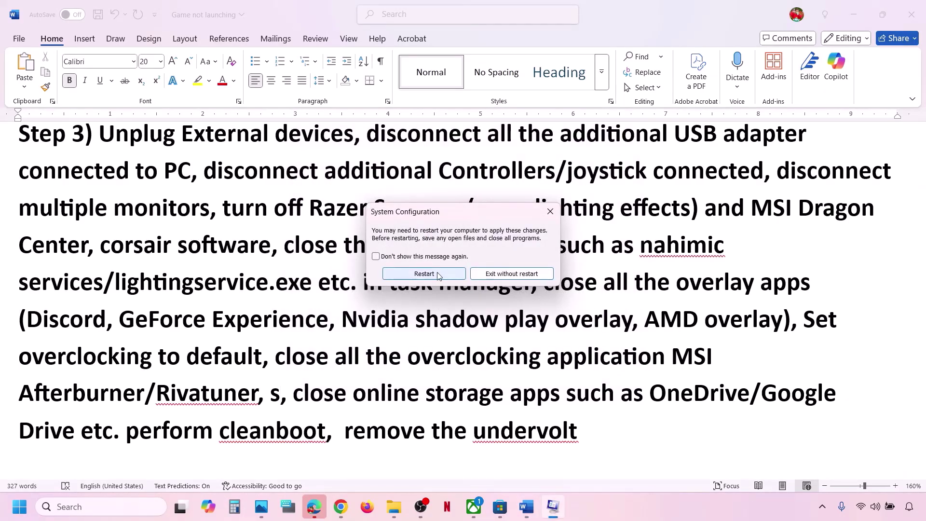
click(553, 210)
Undo the last text change in the Step 3 paragraph, and highlight the online storage apps and "remove the undervolt" instructions
scroll(362, 408, down, 1)
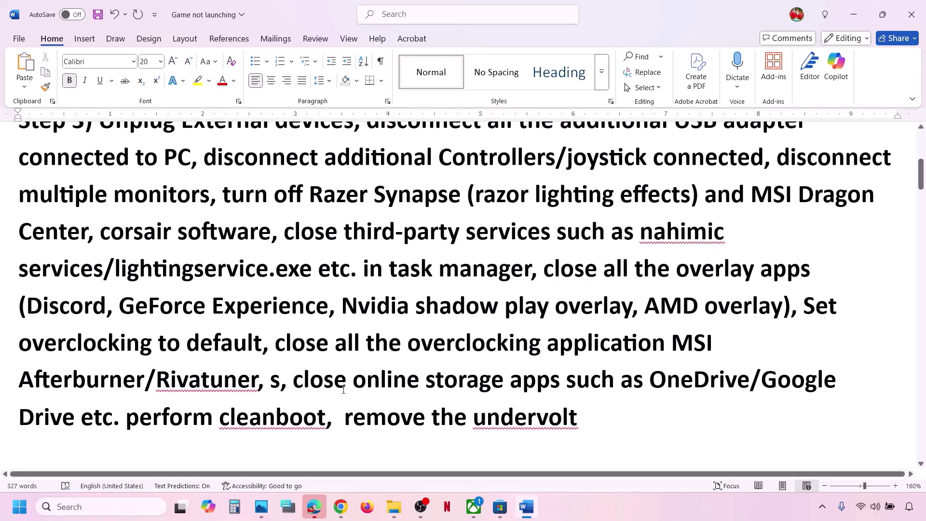
key(ctrl+z)
drag(484, 379, 306, 408)
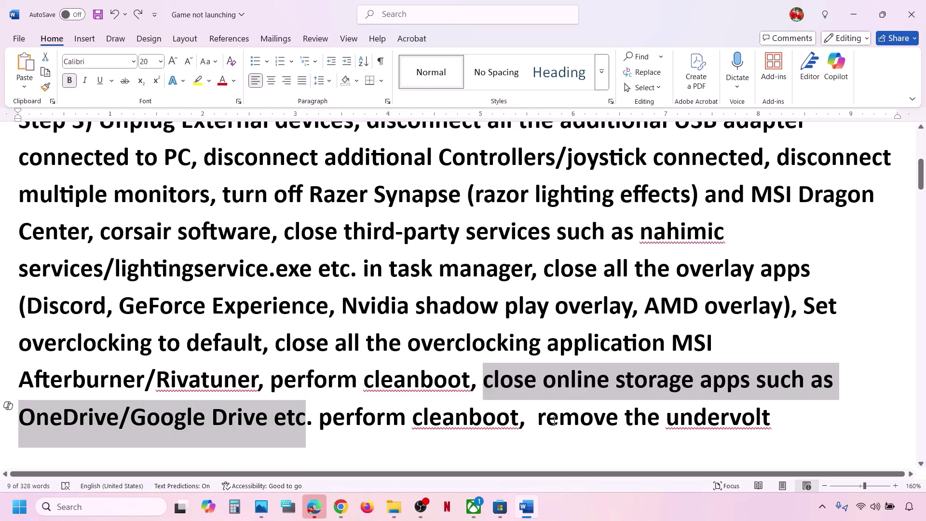
drag(540, 417, 770, 417)
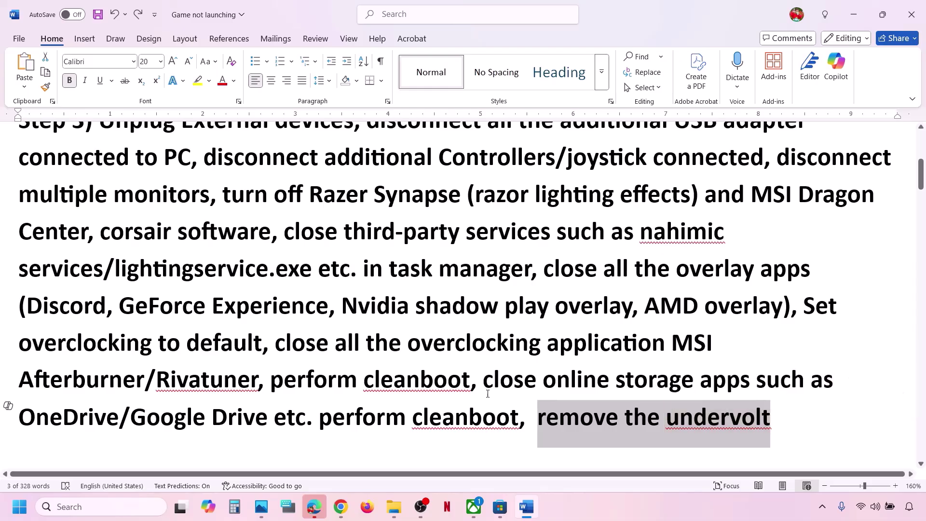
click(274, 364)
Highlight the "Restart PC" instruction in Step 4, and show the Windows power options before closing them
scroll(275, 364, down, 5)
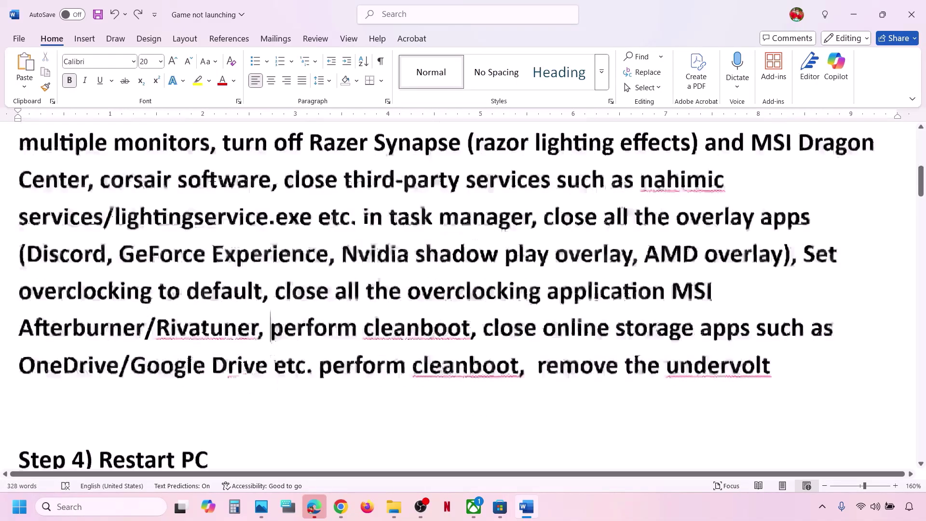
drag(123, 381, 204, 372)
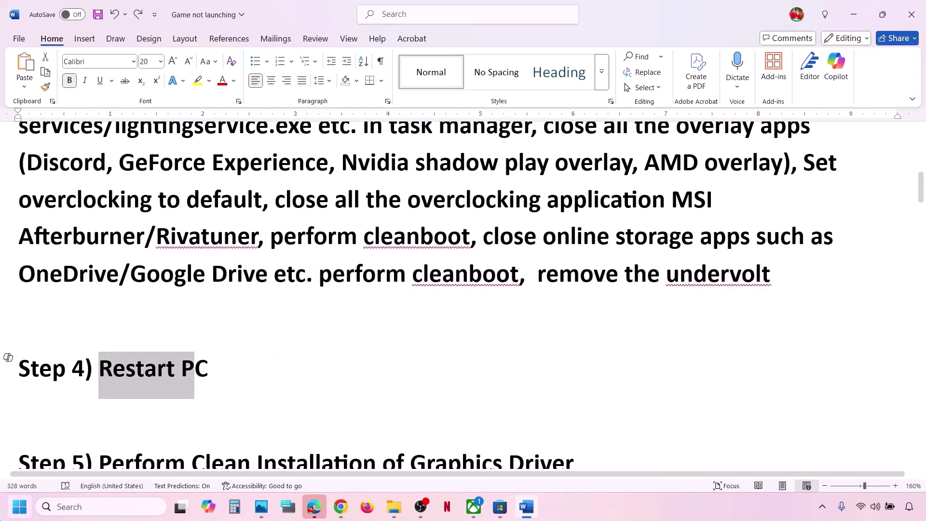
key(super)
click(359, 464)
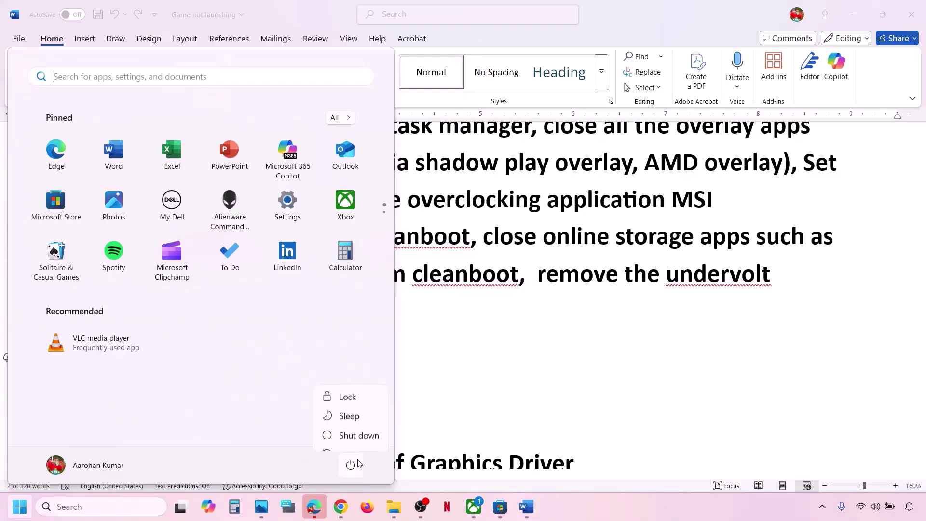
key(Escape)
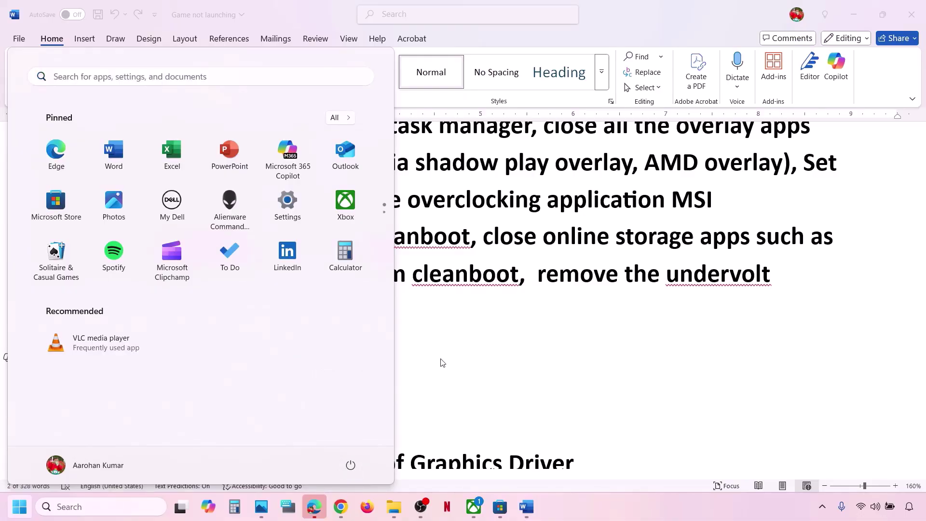
key(Escape)
Highlight the Step 5 instruction on clean graphics driver installation together with its NVIDIA and AMD links
scroll(441, 359, down, 5)
scroll(442, 359, down, 3)
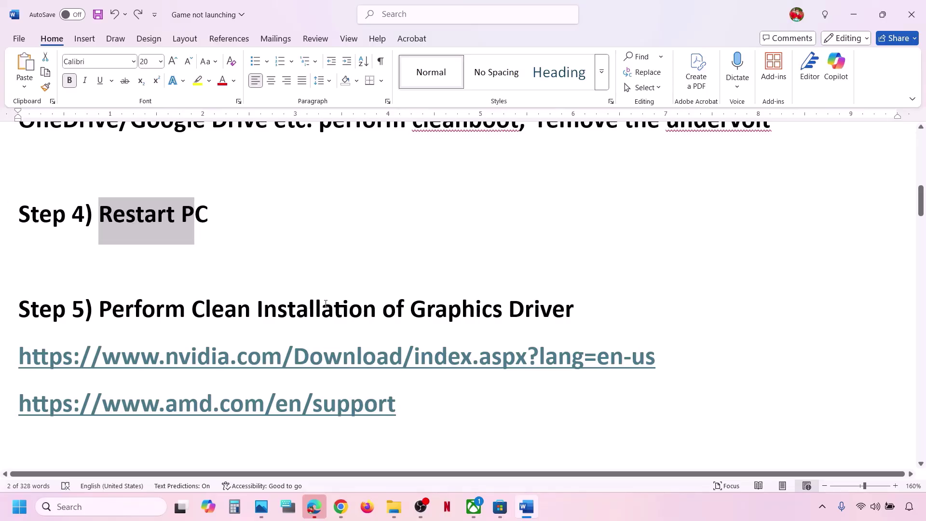
drag(326, 304, 579, 308)
drag(655, 357, 624, 357)
drag(57, 405, 313, 405)
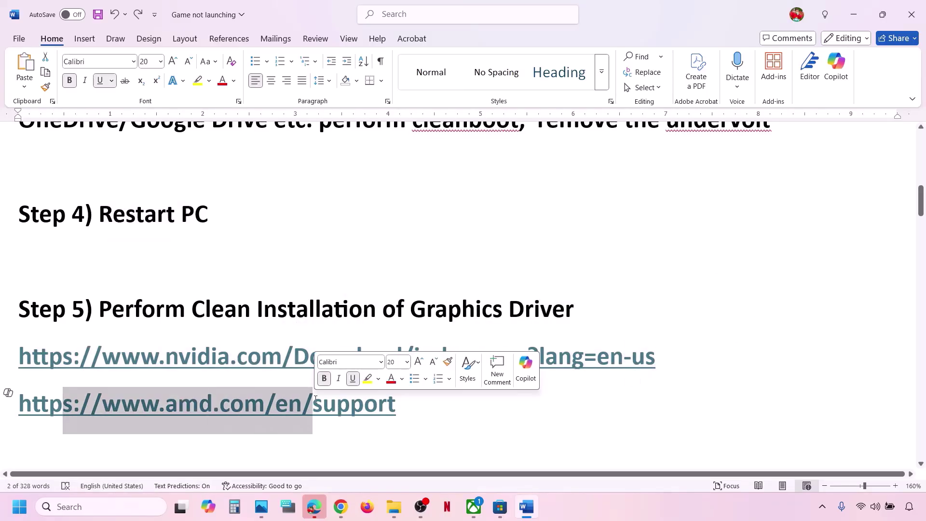
Switch to NVIDIA's driver page in Chrome, select Windows 11 for the GeForce RTX 3050 Laptop GPU, and find its drivers
click(685, 512)
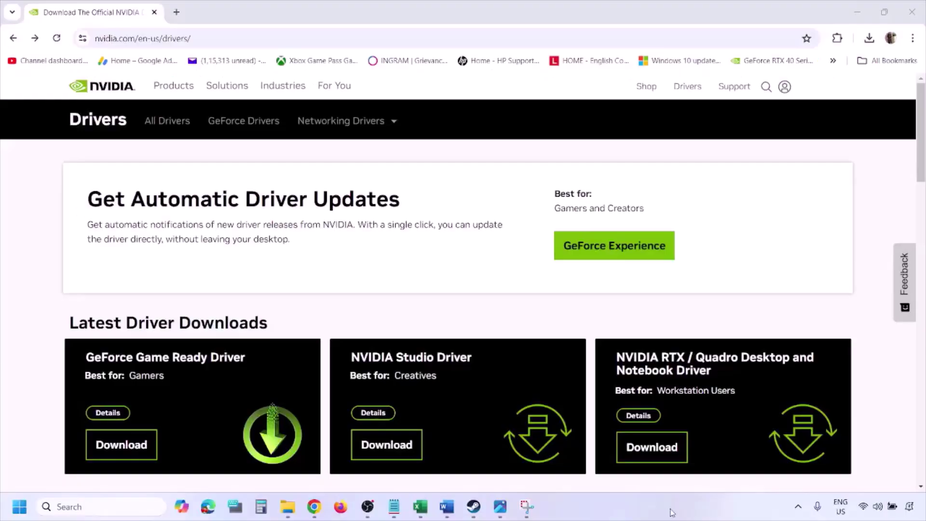
scroll(217, 295, down, 8)
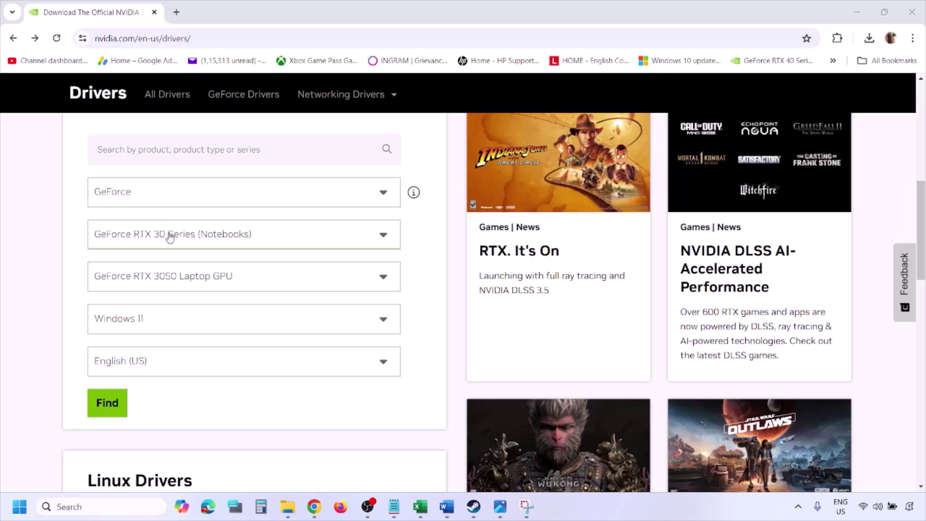
click(153, 323)
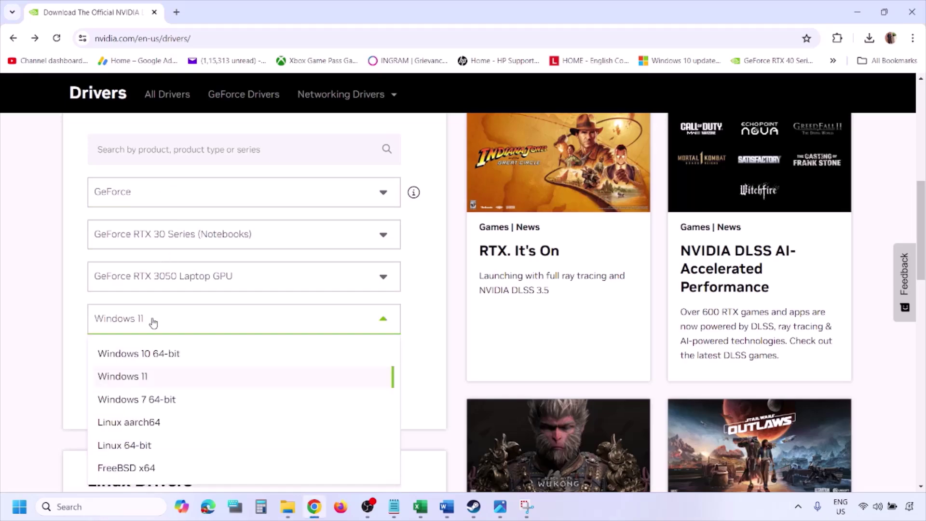
click(136, 378)
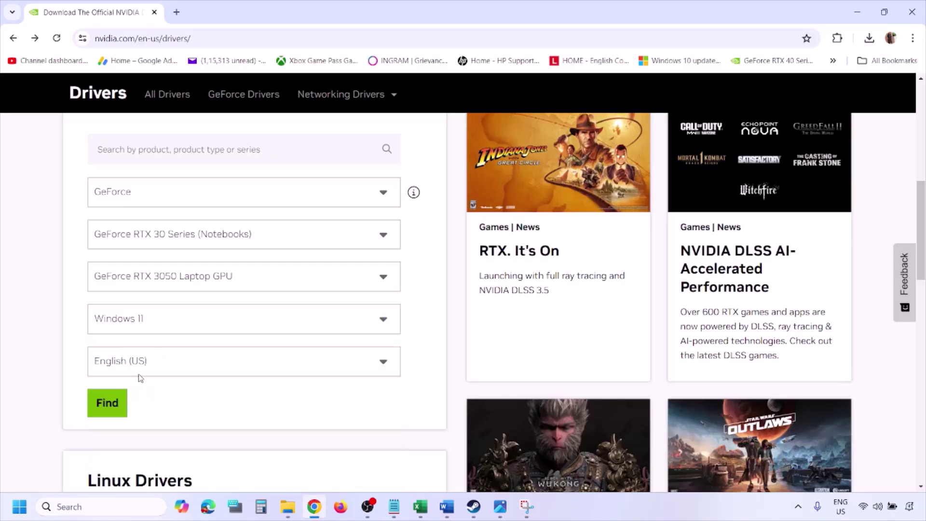
click(105, 405)
Review the NVIDIA driver download and clean installation screenshots 1.png to 5.png in Photos, and bring up the Windows power options
mouse_move(500, 507)
click(498, 442)
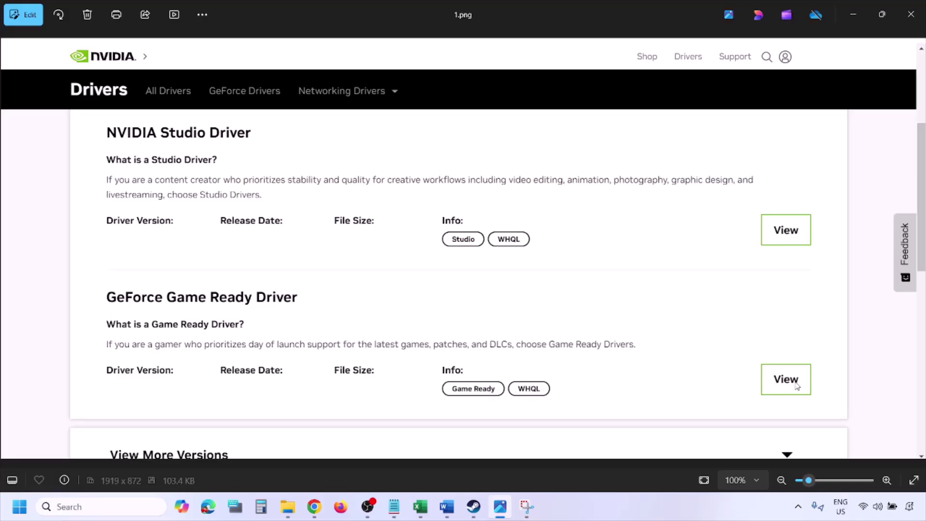
key(Right)
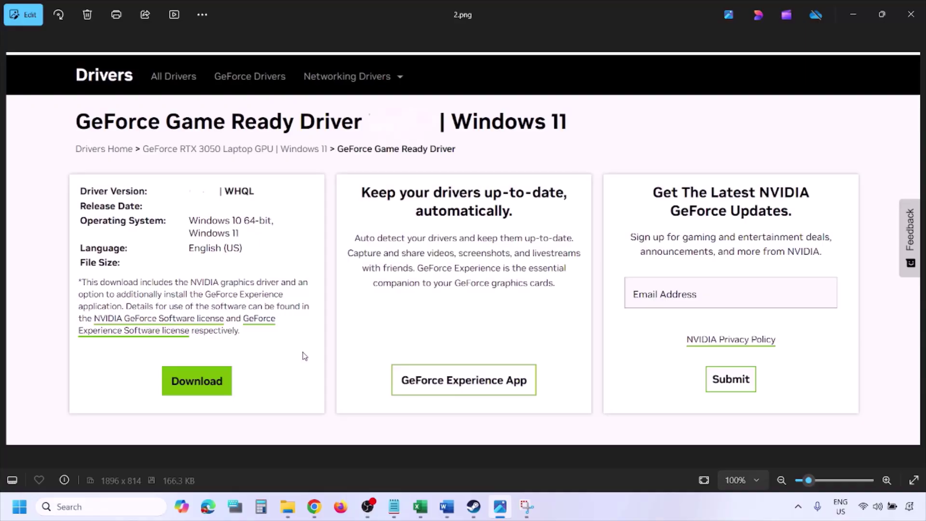
key(Right)
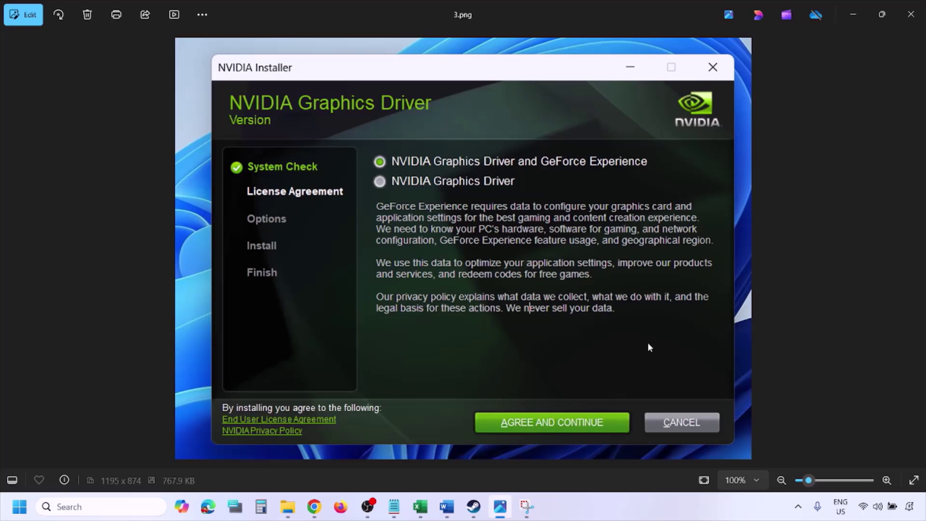
key(Right)
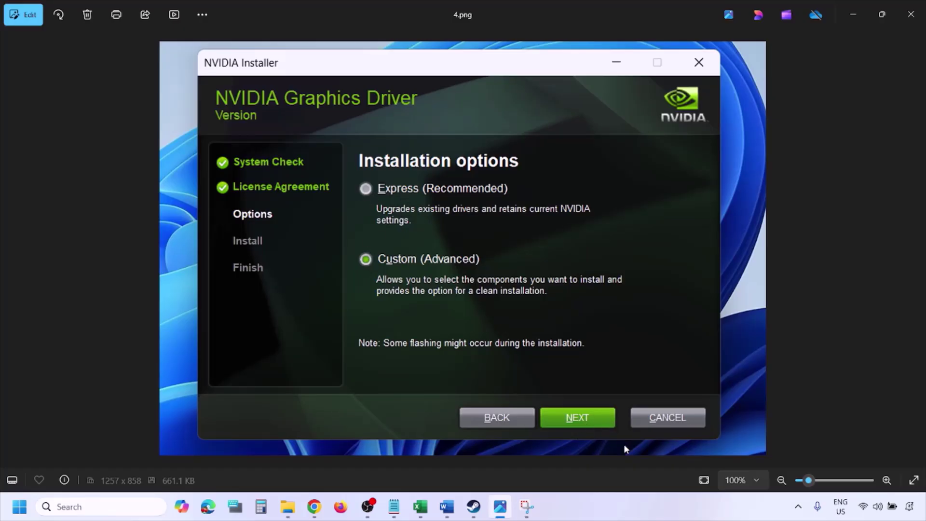
key(Right)
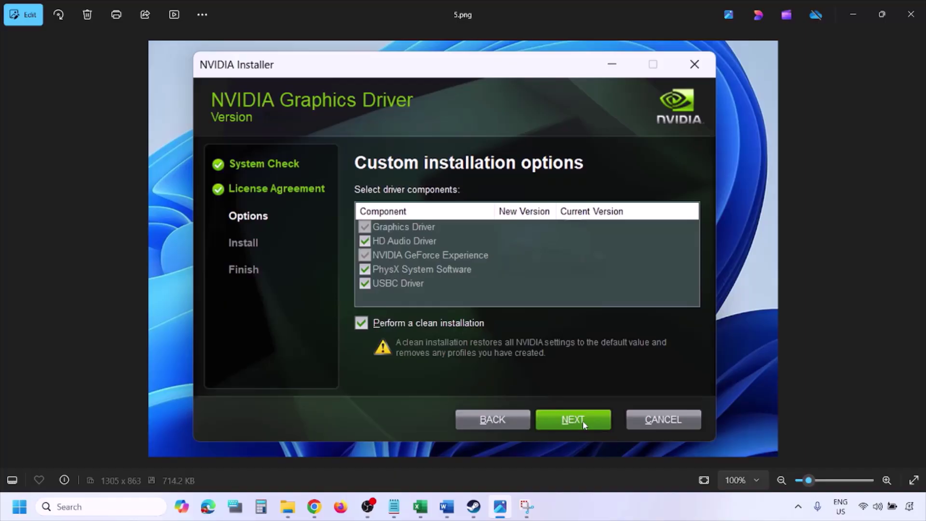
click(19, 506)
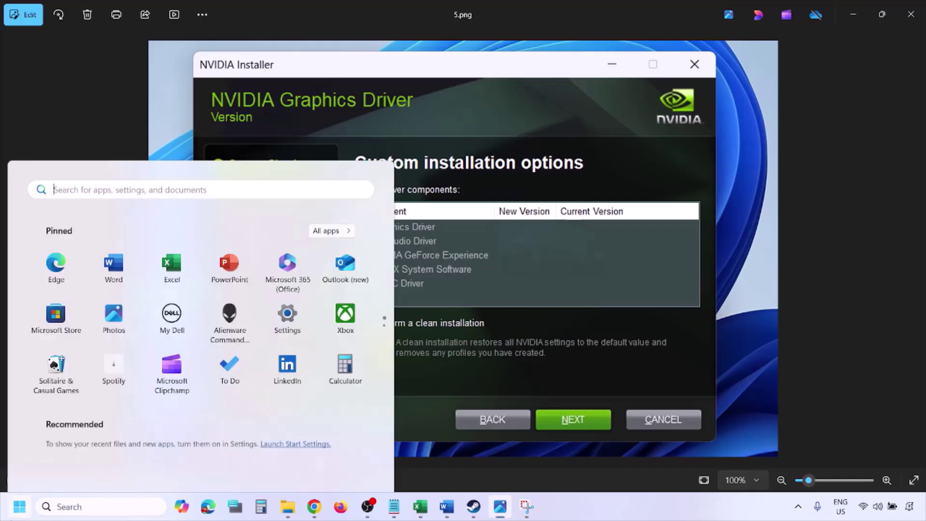
click(353, 466)
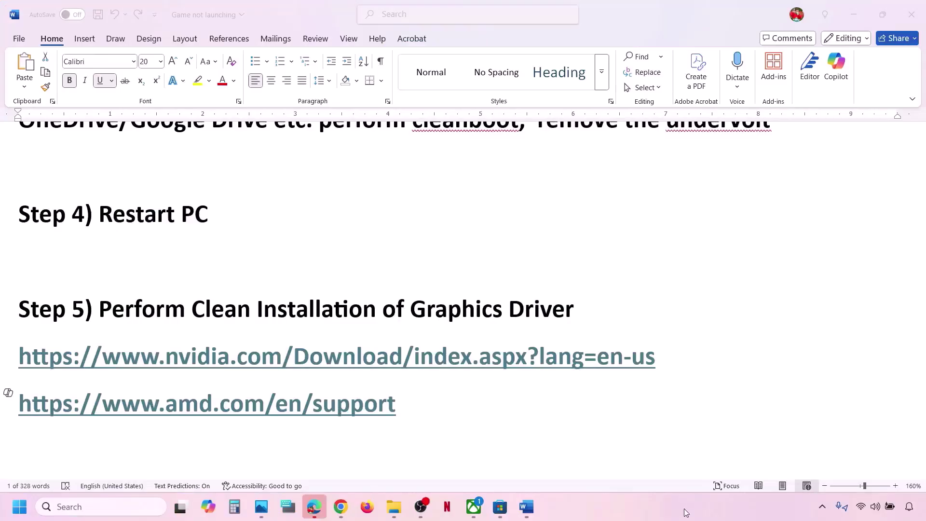
Return to the Word document and highlight the AMD support link under Step 5
click(404, 404)
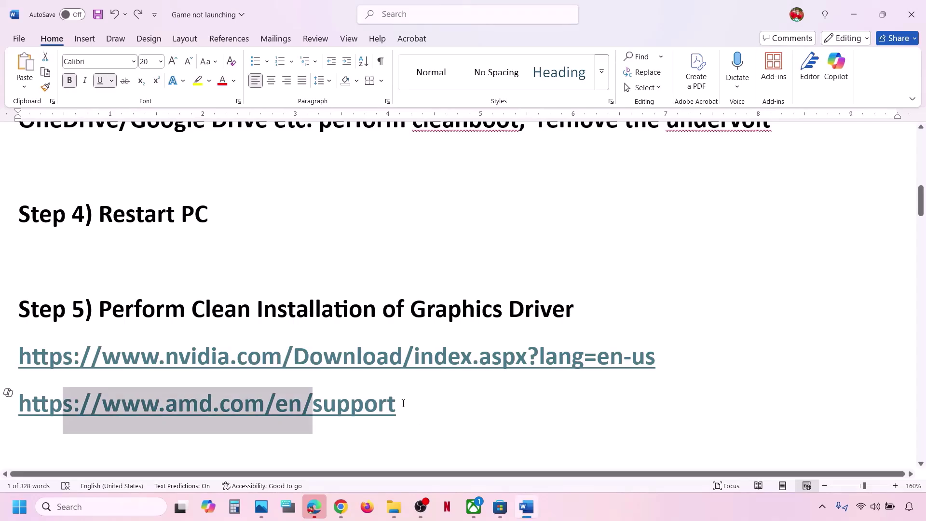
drag(400, 406, 48, 420)
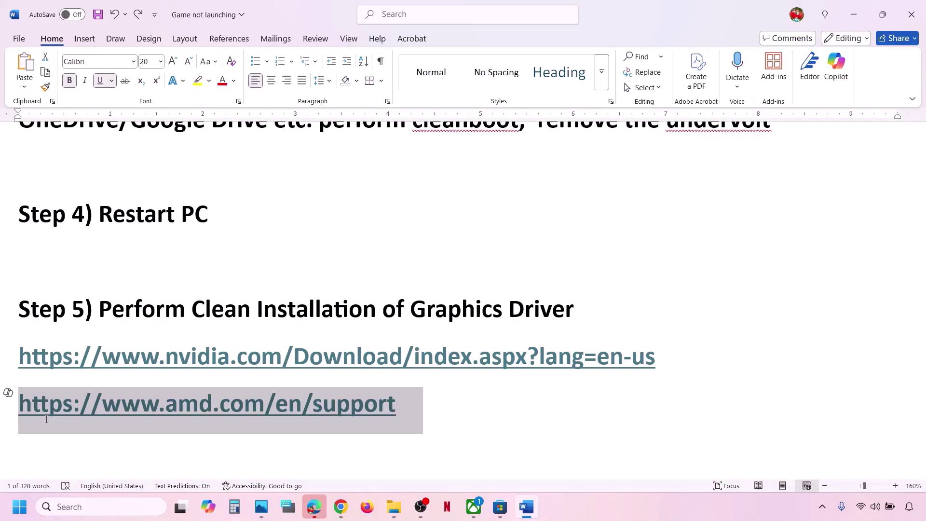
click(449, 391)
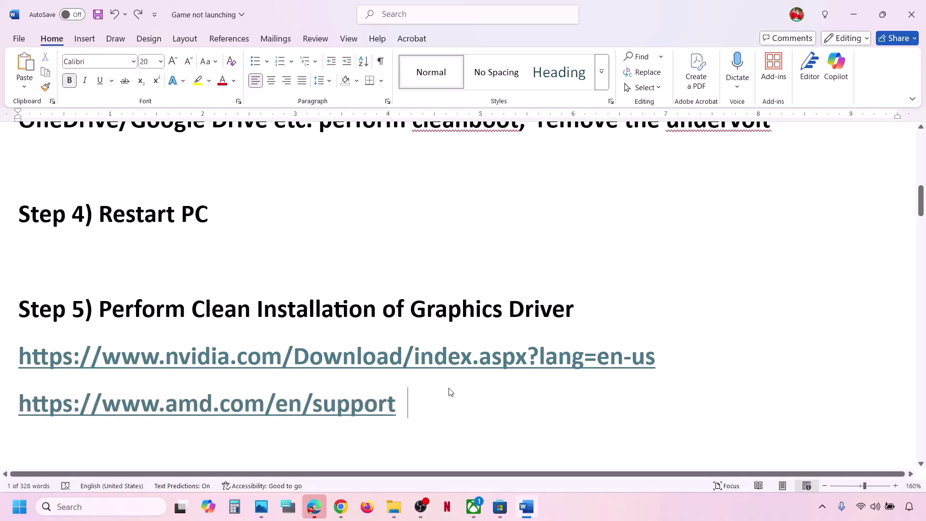
Copy the word "graphics" from Step 6, search Windows for "graphics settings", and open the Graphics settings page
scroll(449, 391, down, 3)
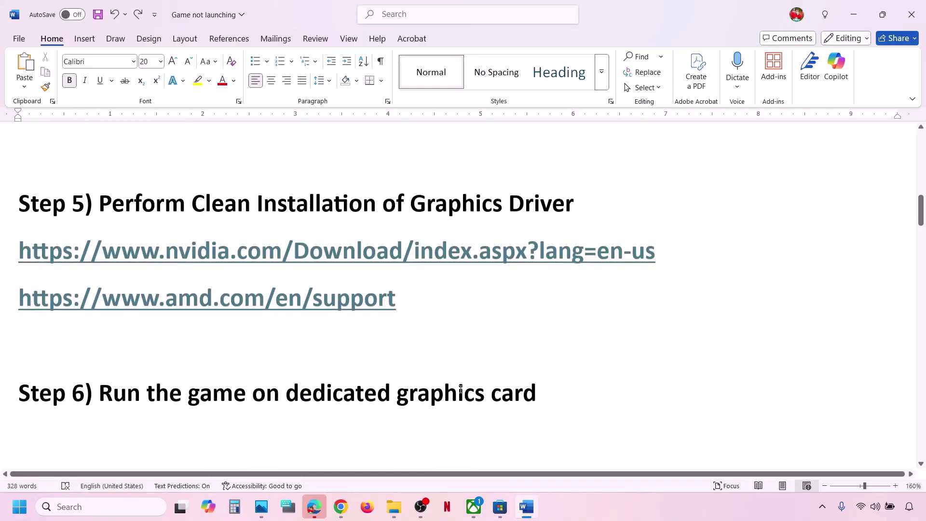
double_click(458, 392)
key(ctrl+c)
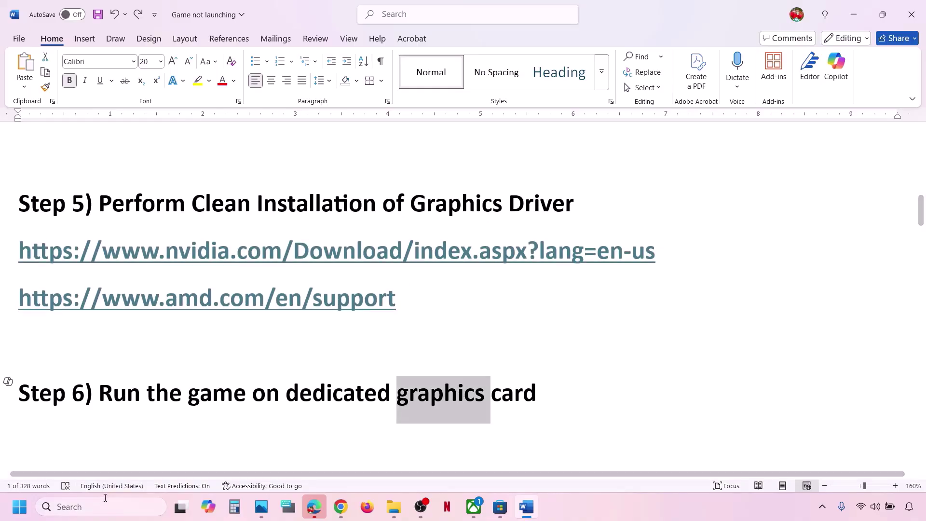
click(100, 503)
key(ctrl+v)
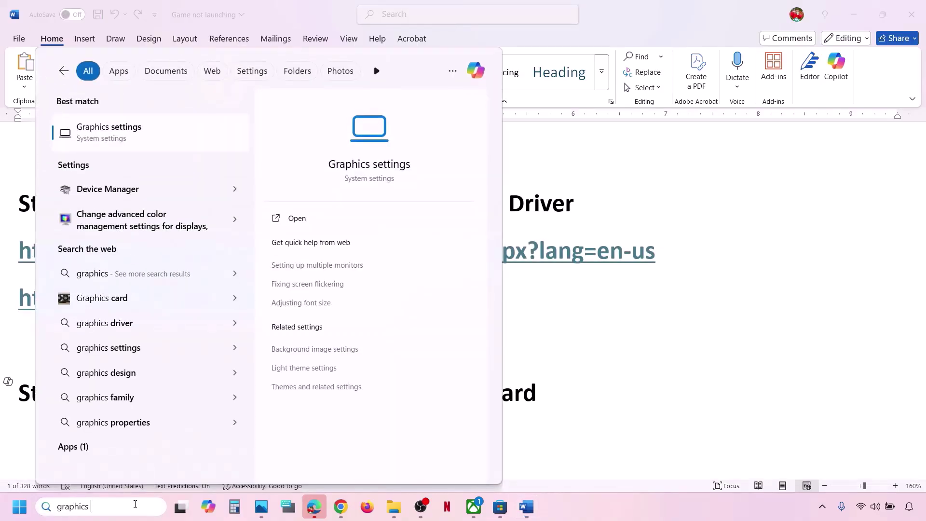
text(settings)
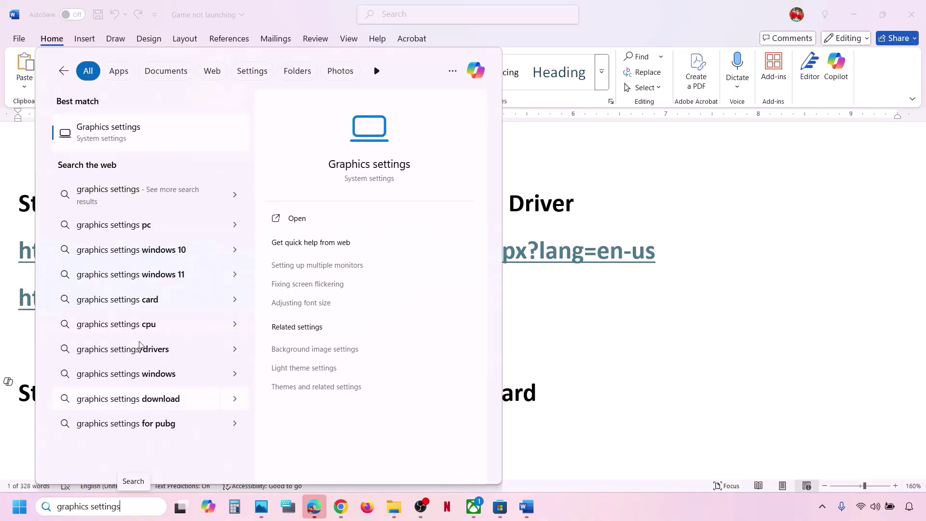
click(107, 139)
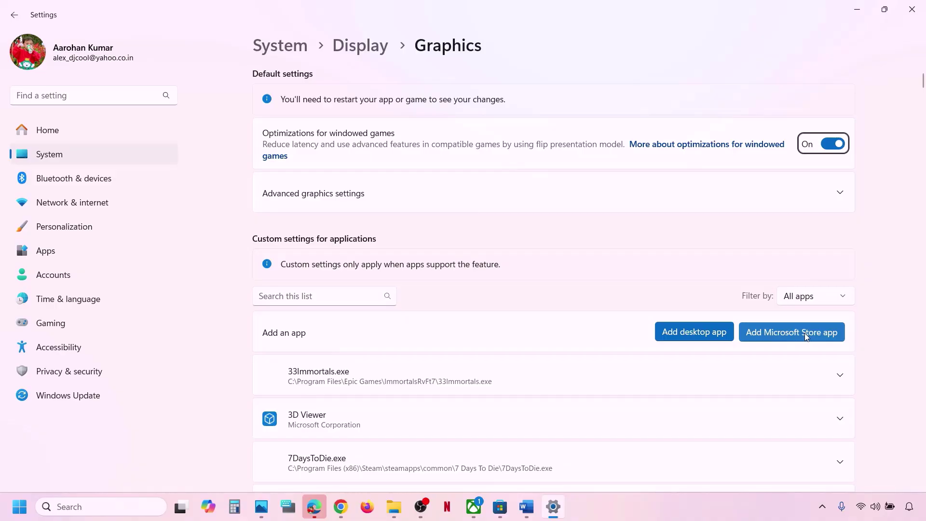
Add the Microsoft Store app DOOM: The Dark Ages to the custom graphics settings list
click(804, 333)
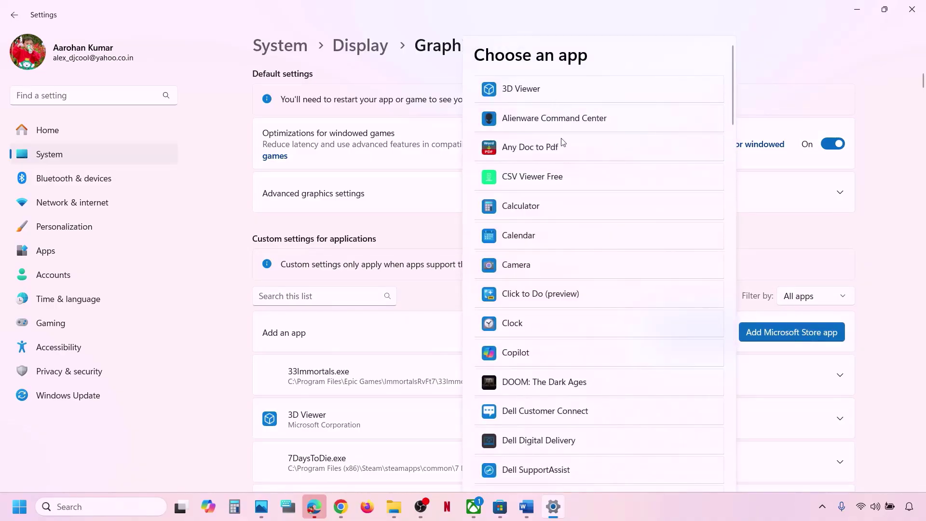
scroll(580, 376, down, 2)
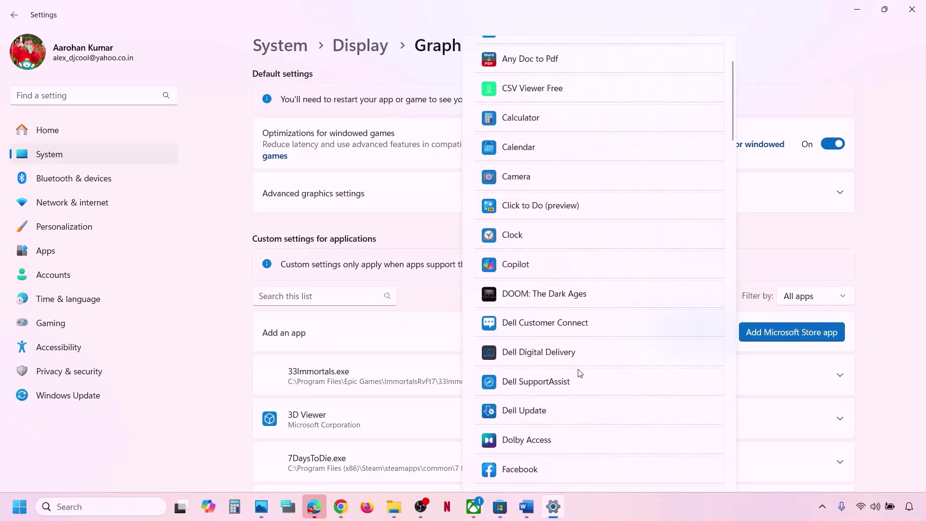
scroll(580, 375, down, 1)
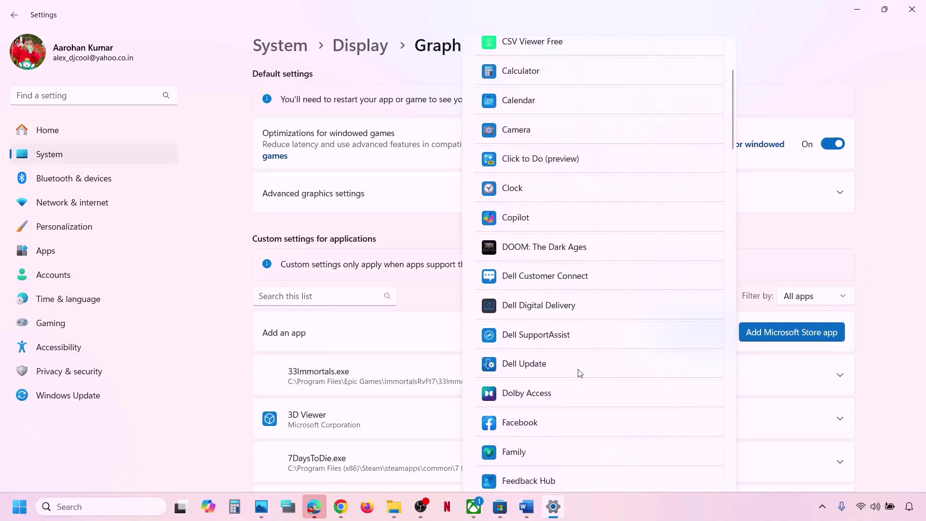
click(539, 249)
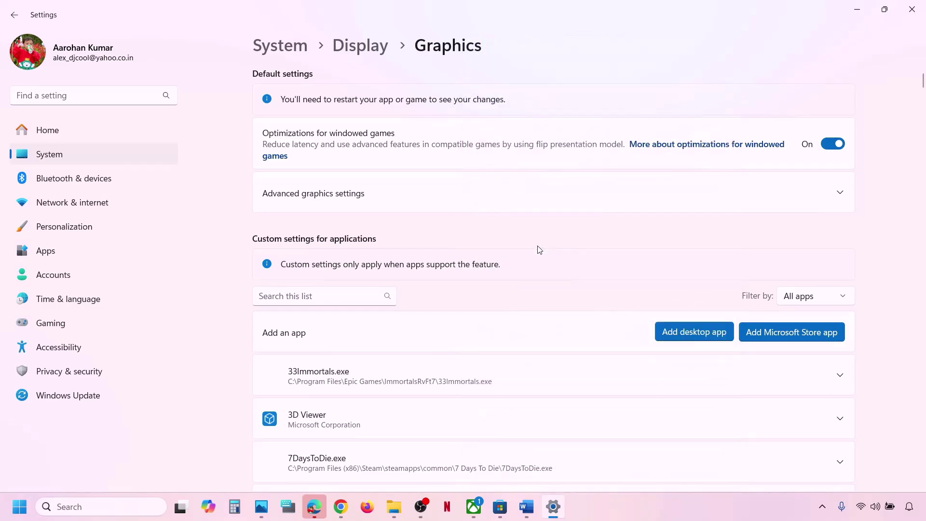
Set the GPU preference of the Bethesda Softworks DOOM: The Dark Ages entry to High Performance (NVIDIA GeForce RTX 3050 Laptop GPU) and close Settings
scroll(378, 385, down, 20)
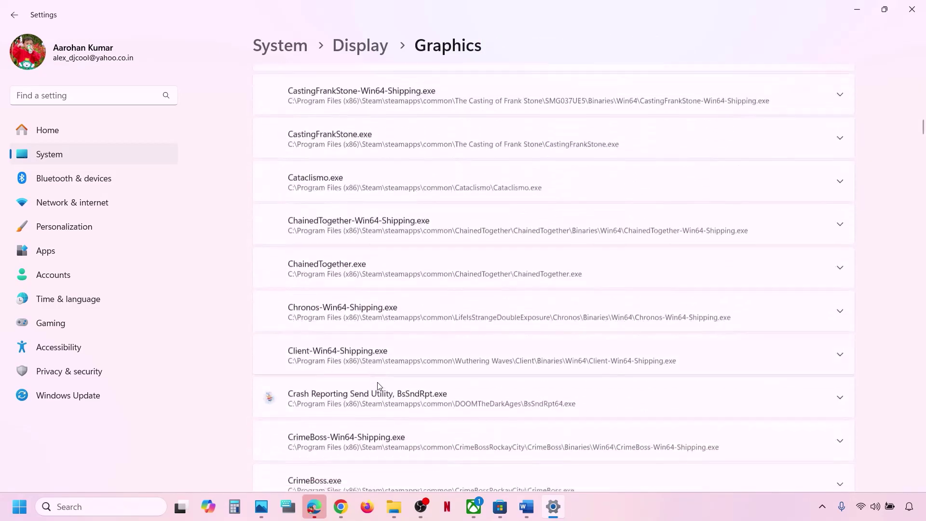
scroll(378, 384, down, 8)
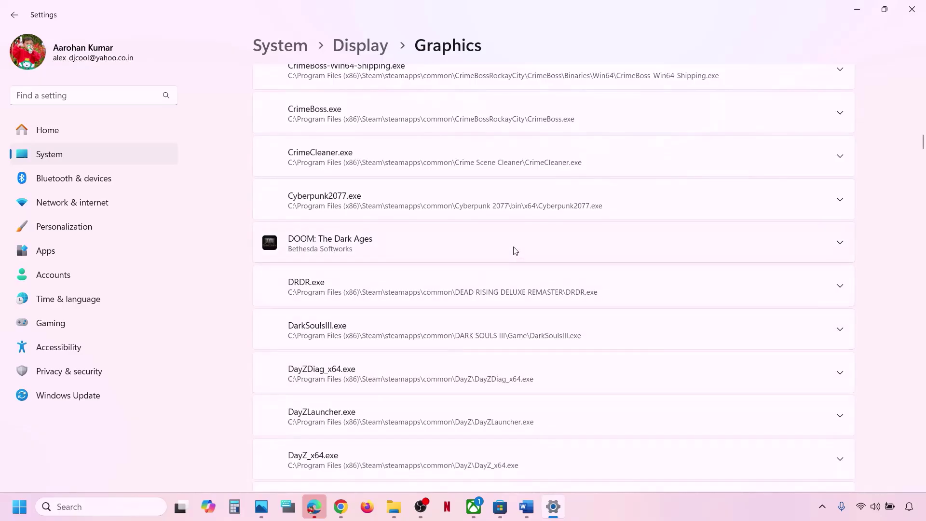
click(515, 250)
scroll(515, 250, down, 10)
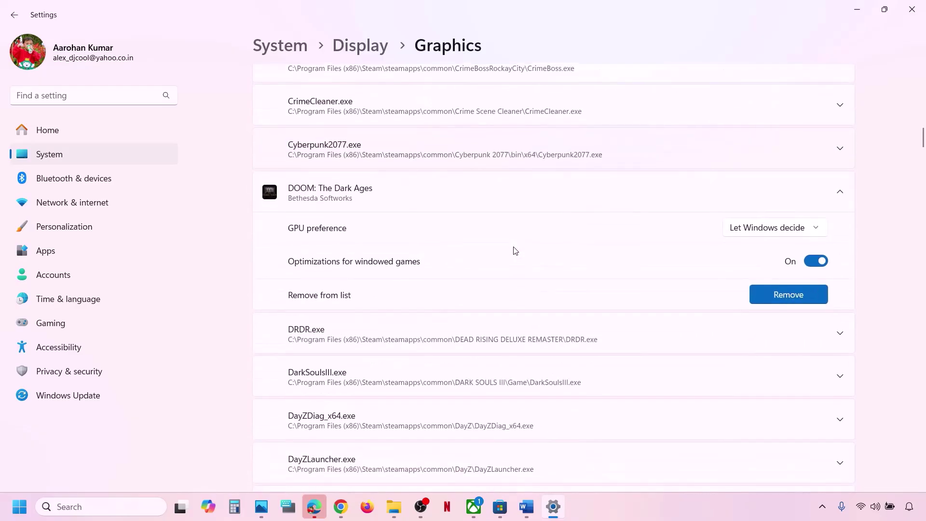
scroll(515, 250, down, 2)
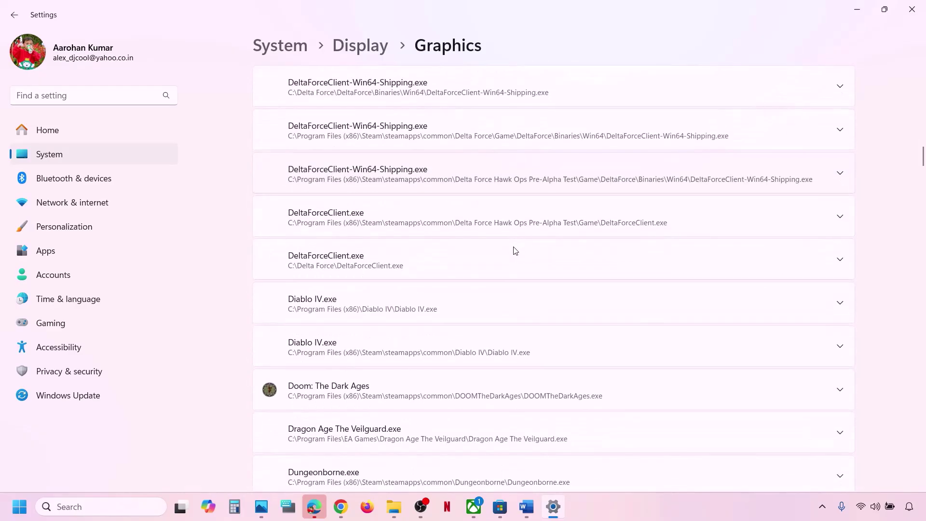
scroll(515, 250, up, 7)
scroll(514, 250, up, 2)
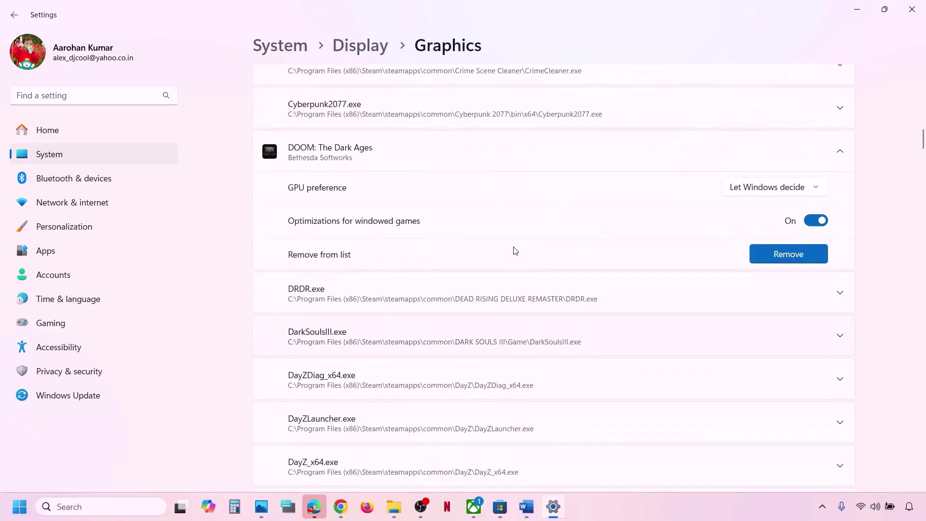
scroll(423, 162, up, 1)
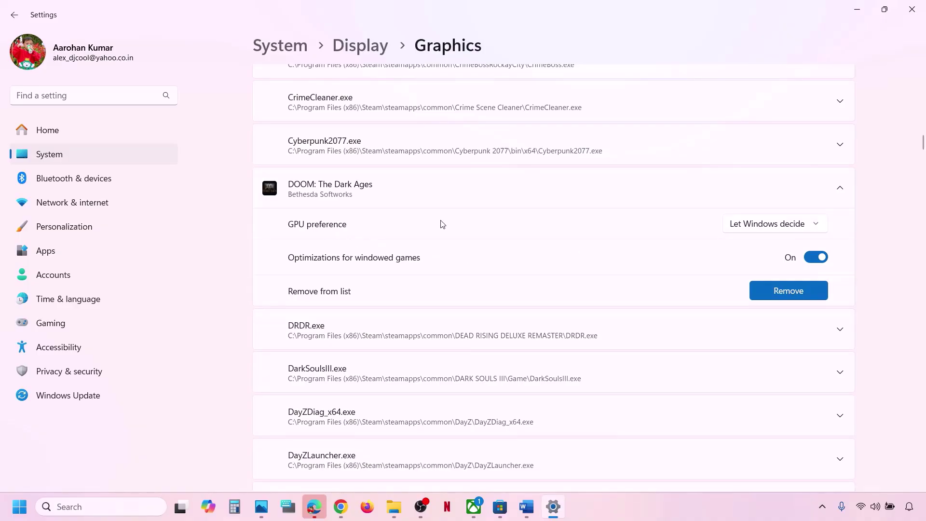
click(814, 228)
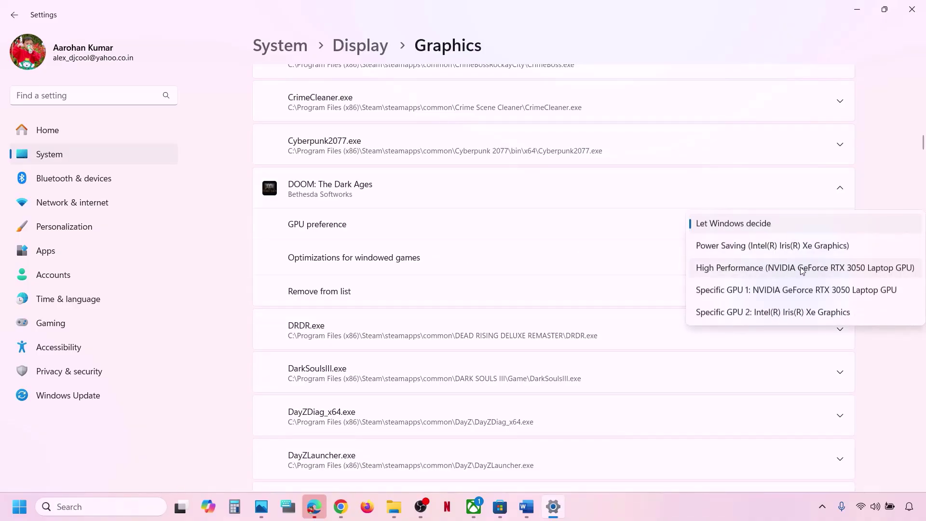
click(797, 268)
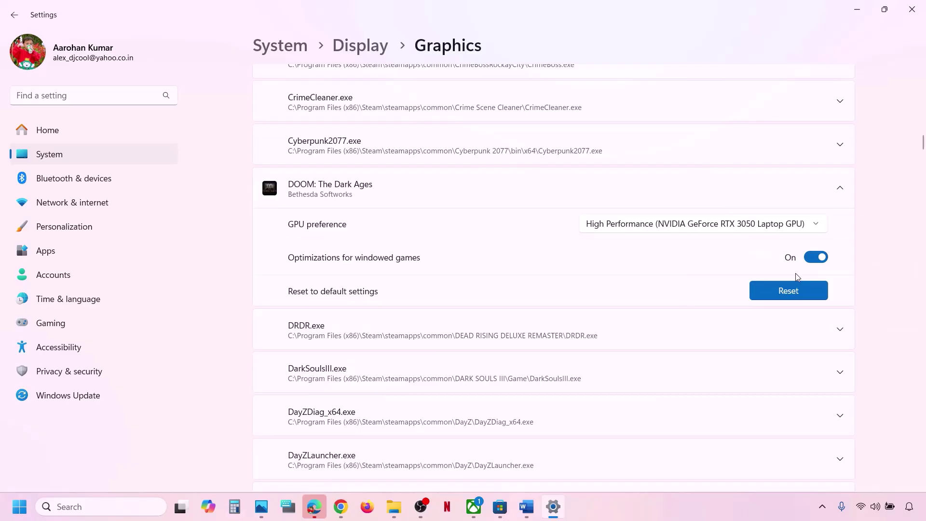
click(912, 9)
Highlight "Verify & repair the game" in Step 7 of the Word document, and verify and repair DOOM: The Dark Ages in the Xbox app
scroll(396, 326, down, 3)
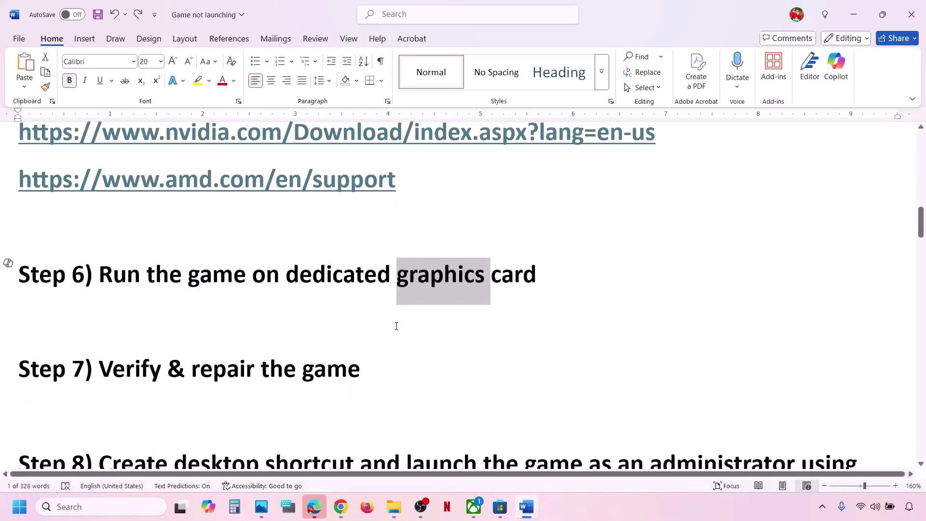
drag(144, 358, 376, 357)
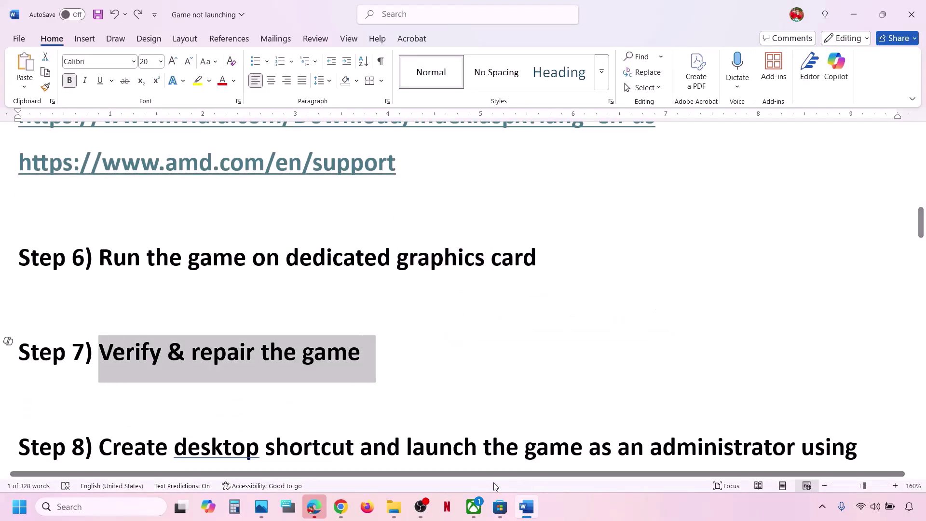
click(473, 506)
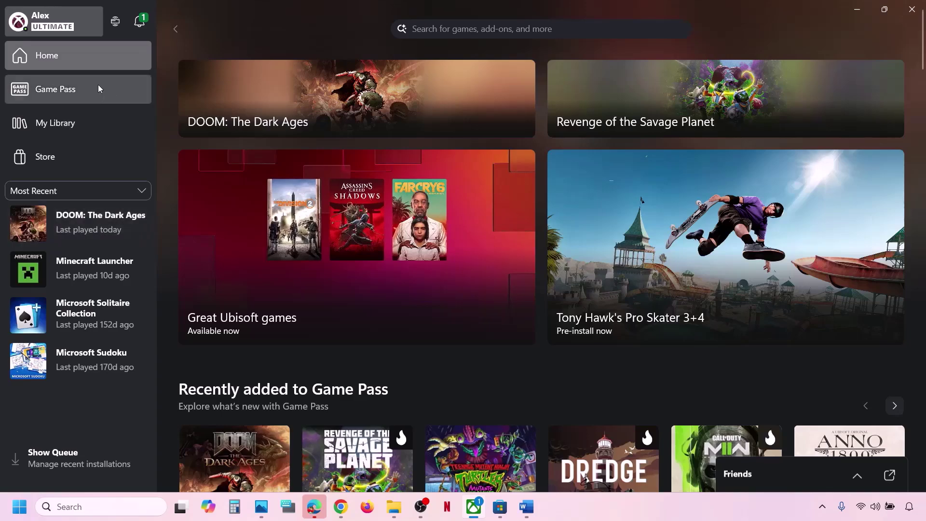
right_click(94, 222)
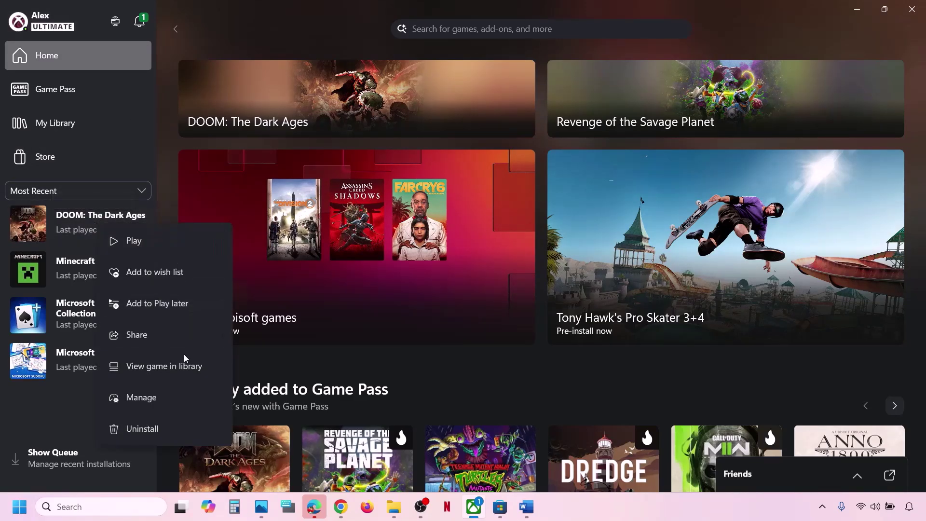
click(148, 405)
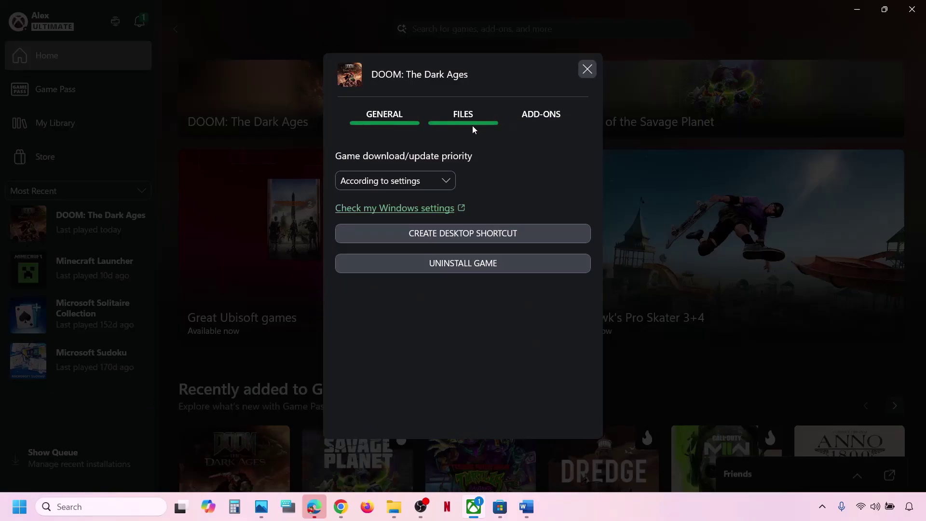
click(473, 125)
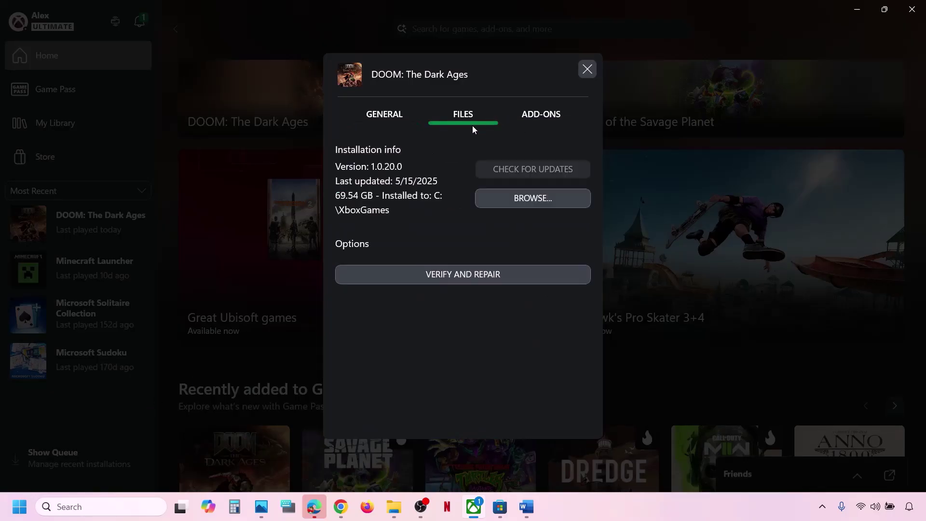
click(485, 276)
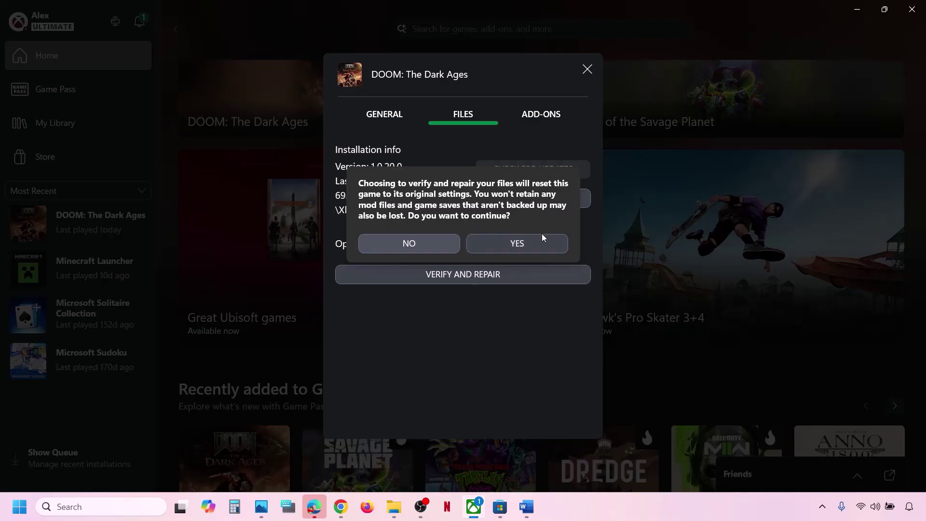
click(525, 245)
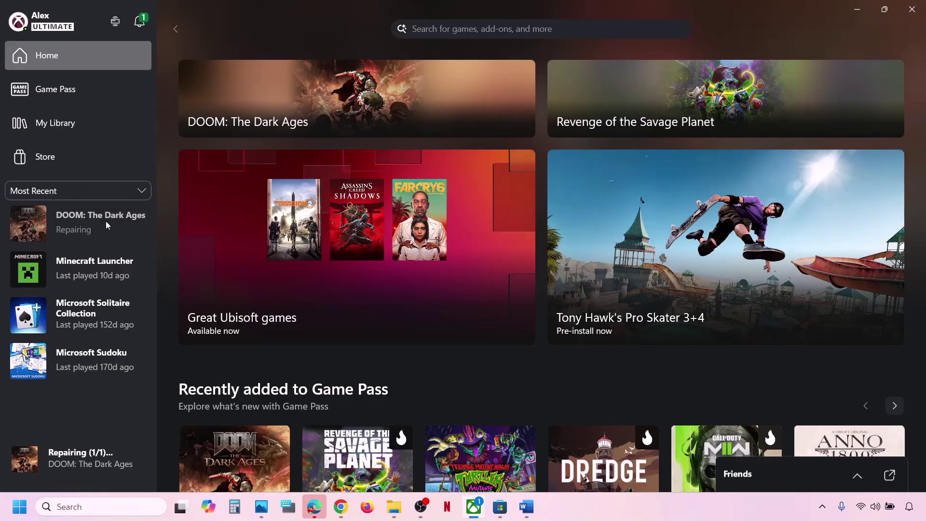
Return to the Word document and mark the Step 8 instruction about launching the game as administrator from a desktop shortcut
click(526, 507)
scroll(290, 391, down, 2)
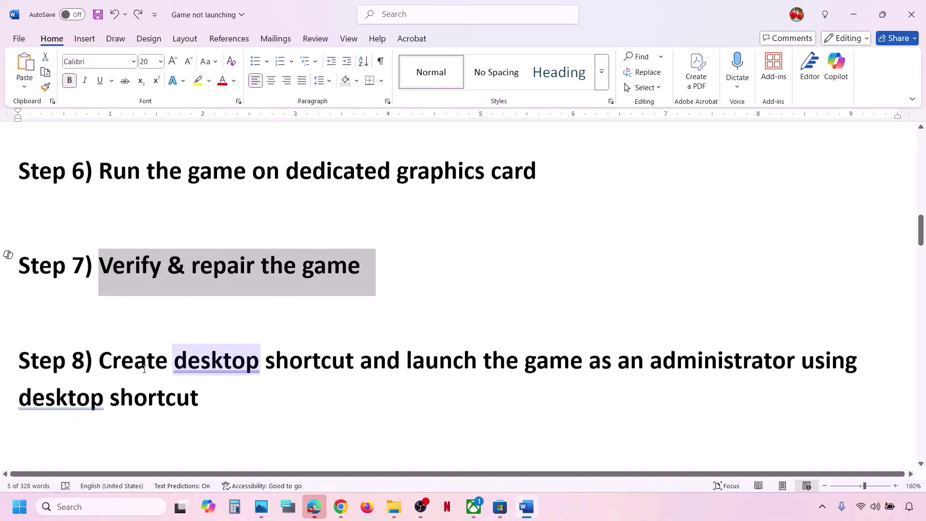
drag(100, 359, 206, 390)
click(207, 391)
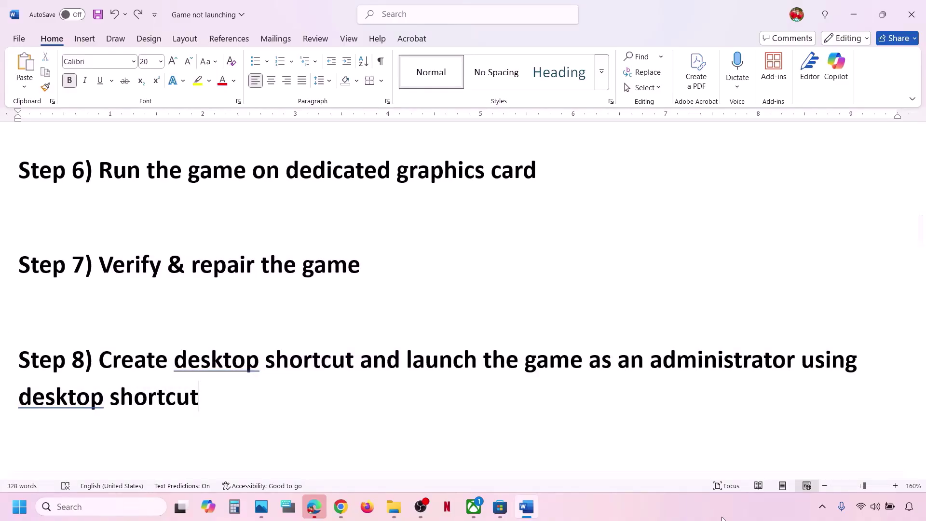
click(707, 514)
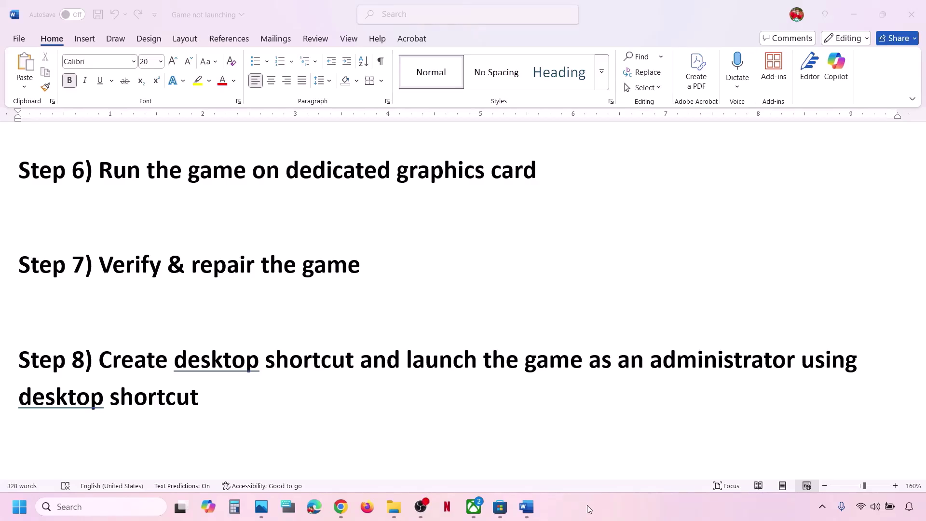
Switch to the Xbox app, create a desktop shortcut for DOOM: The Dark Ages, and close the game's management dialog
click(478, 506)
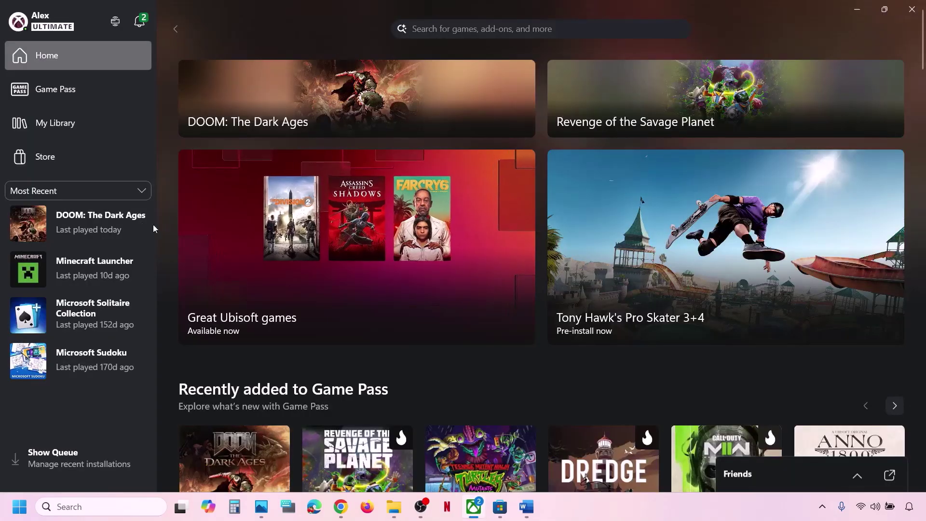
right_click(98, 228)
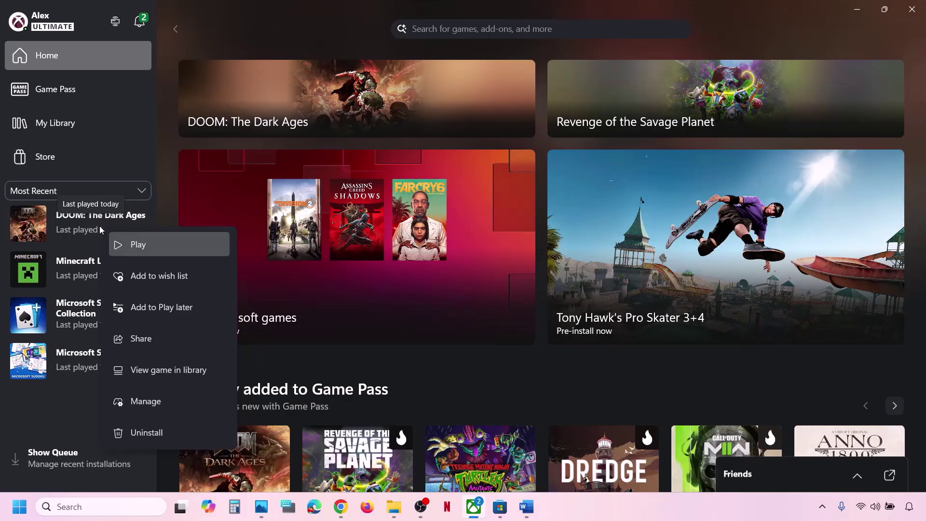
click(165, 404)
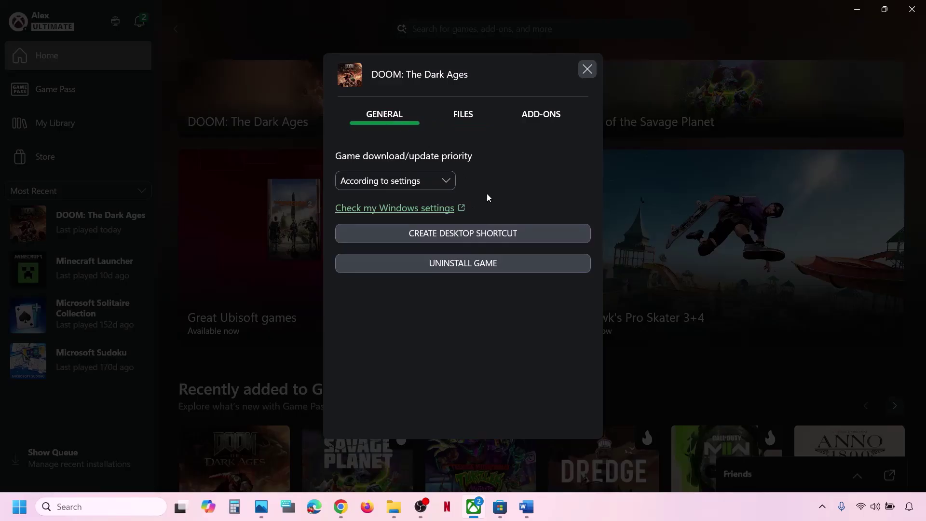
click(487, 234)
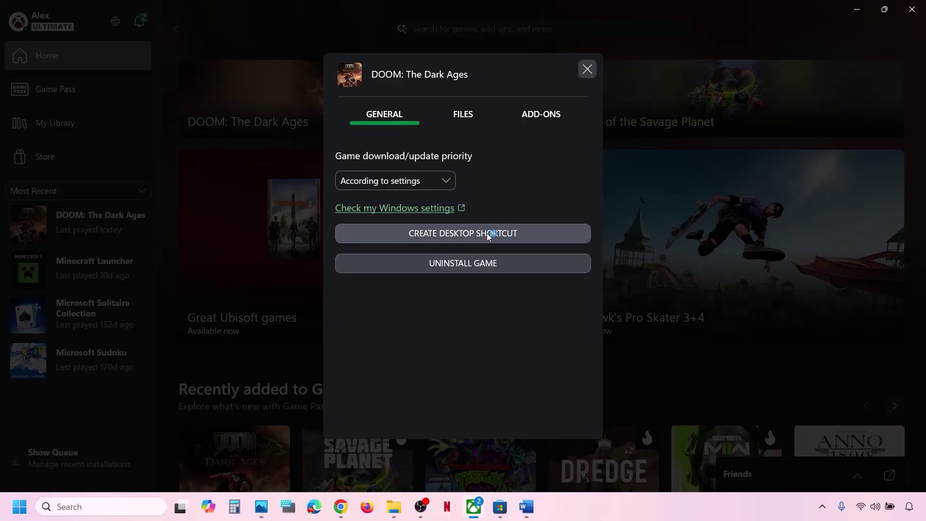
click(587, 69)
Show the desktop, move the DOOM The Dark Ages shortcut away from the other icons, and bring up its Run as administrator option
key(super+d)
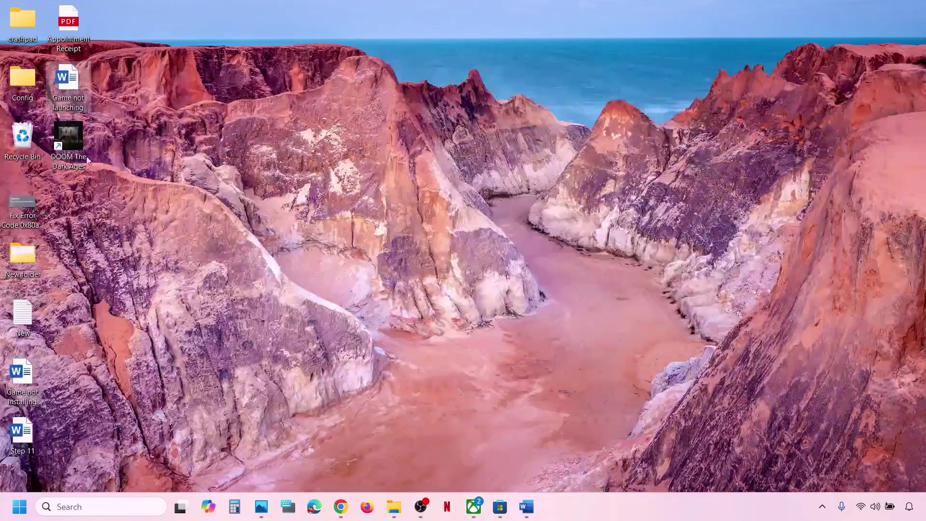
drag(86, 158, 347, 205)
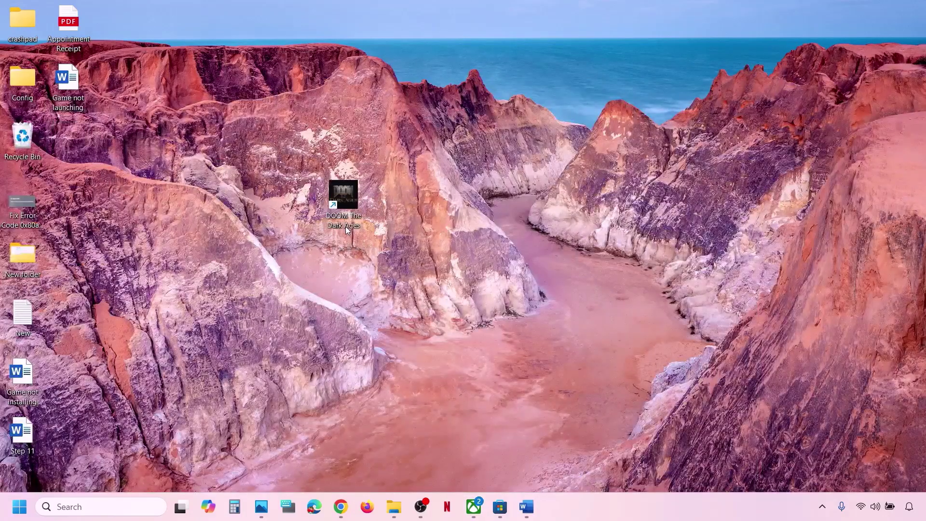
right_click(347, 192)
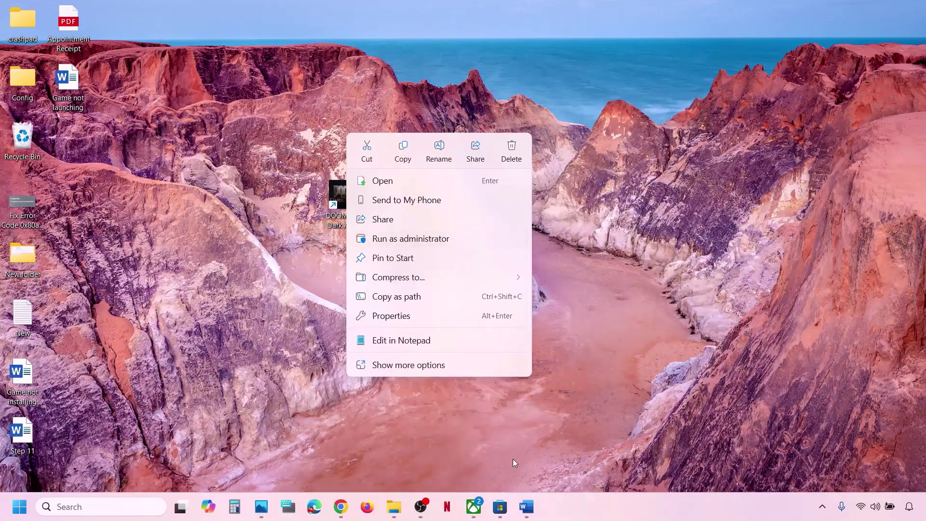
Return to the Word document and mark Step 9, "Repair/Reset the game"
click(473, 506)
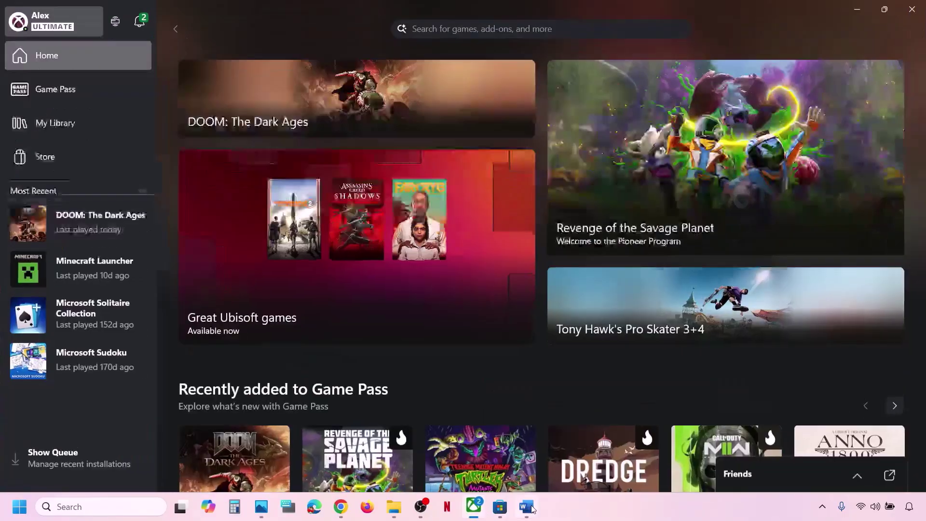
click(527, 506)
scroll(370, 271, down, 2)
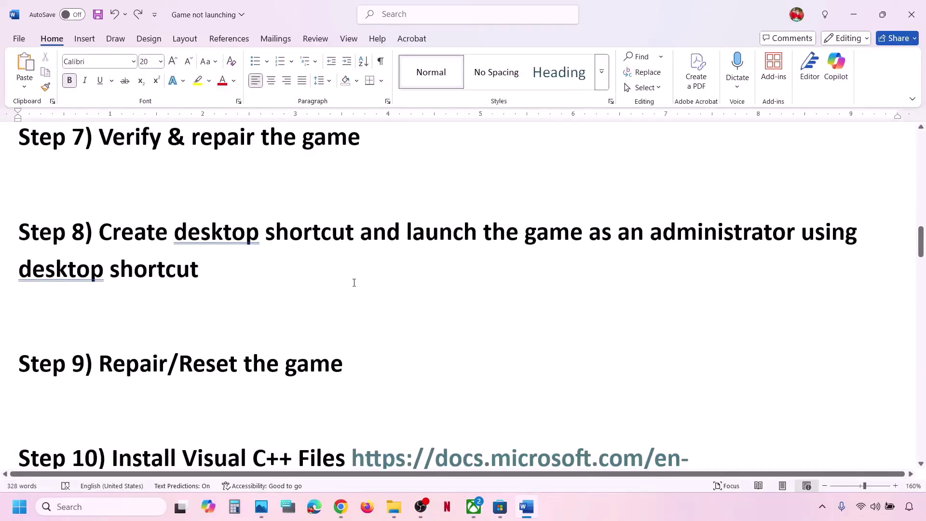
drag(129, 369, 14, 313)
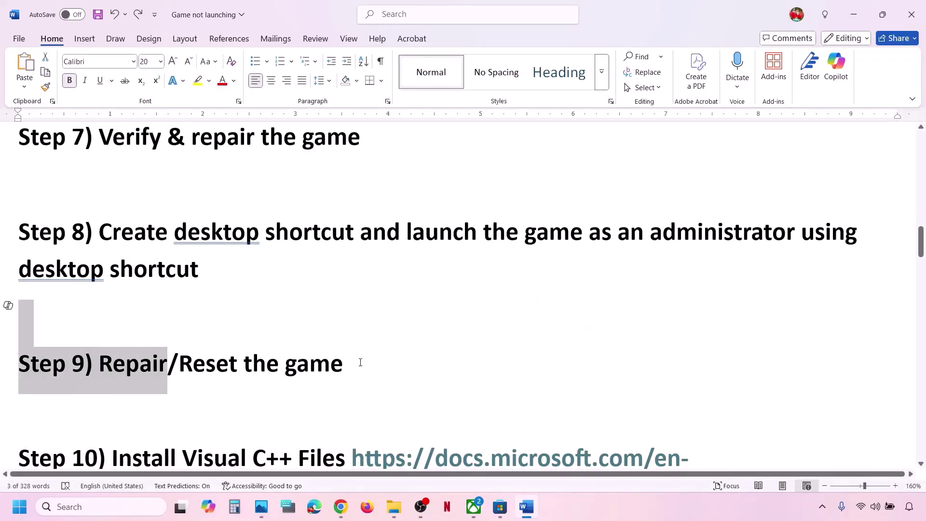
click(361, 362)
Open Windows Settings and go to the list of installed apps
key(super+i)
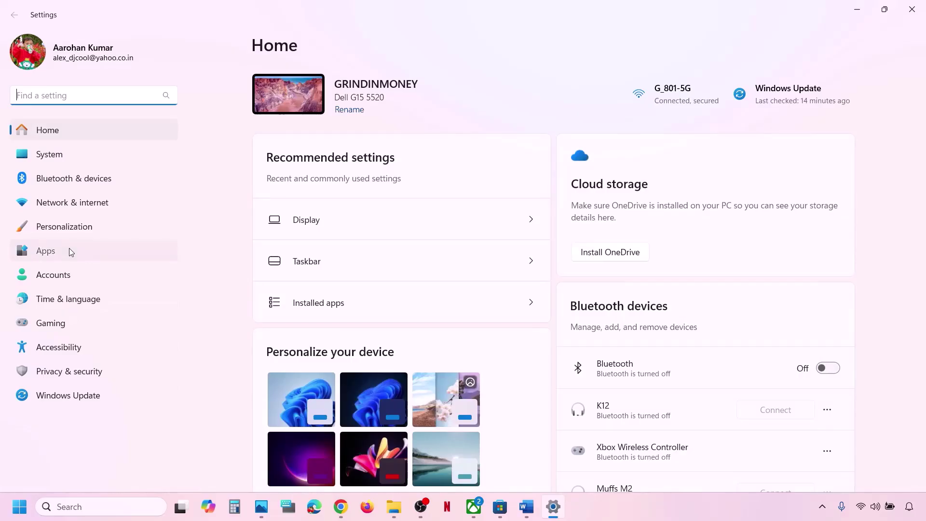
click(70, 252)
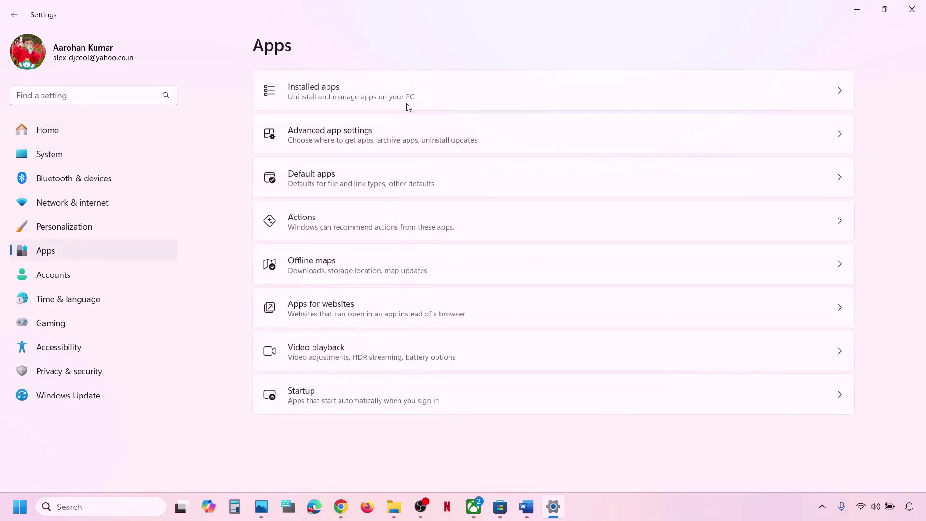
click(358, 91)
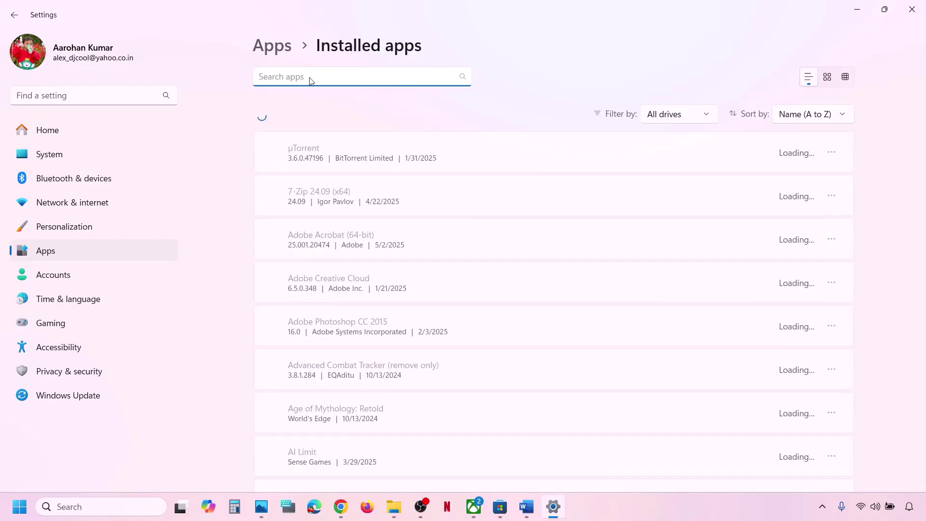
Find the Bethesda Softworks entry of DOOM: The Dark Ages among the installed apps and open its advanced options
scroll(380, 292, down, 12)
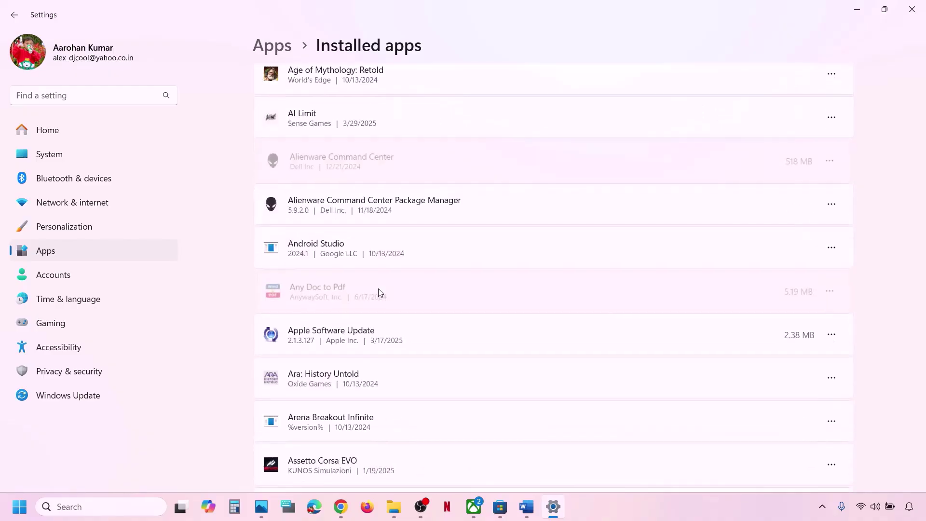
scroll(381, 292, down, 3)
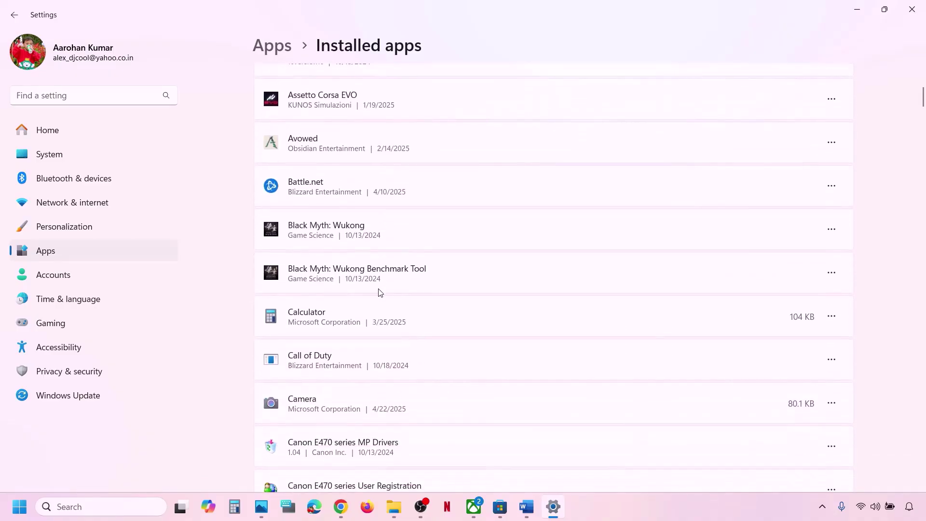
scroll(380, 292, down, 13)
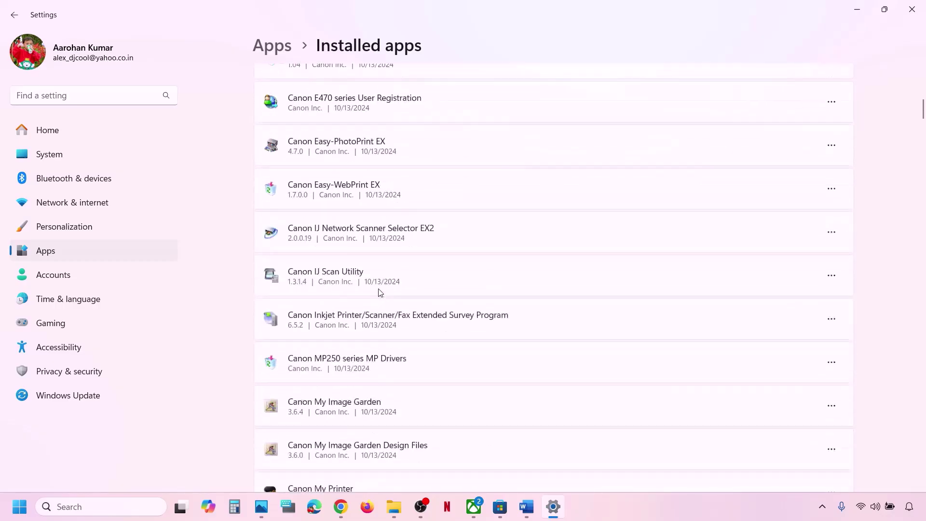
scroll(380, 292, down, 7)
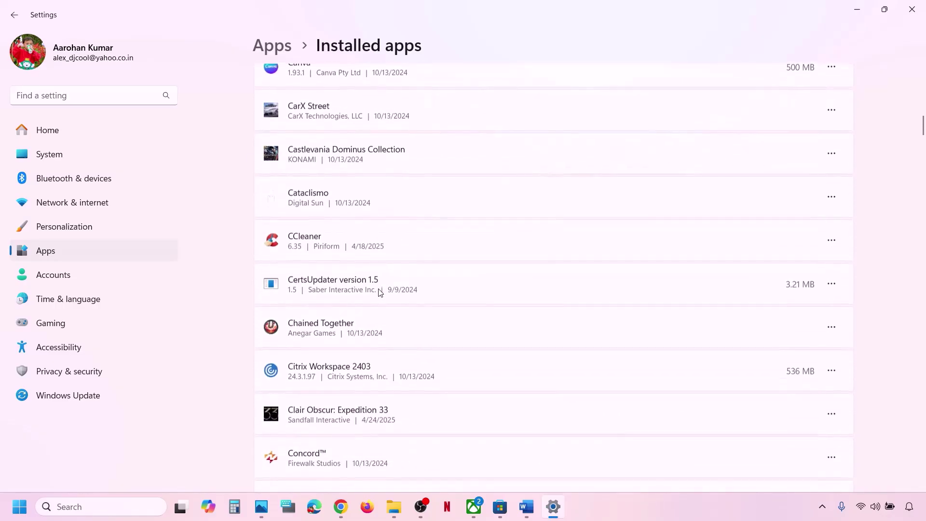
scroll(380, 293, down, 2)
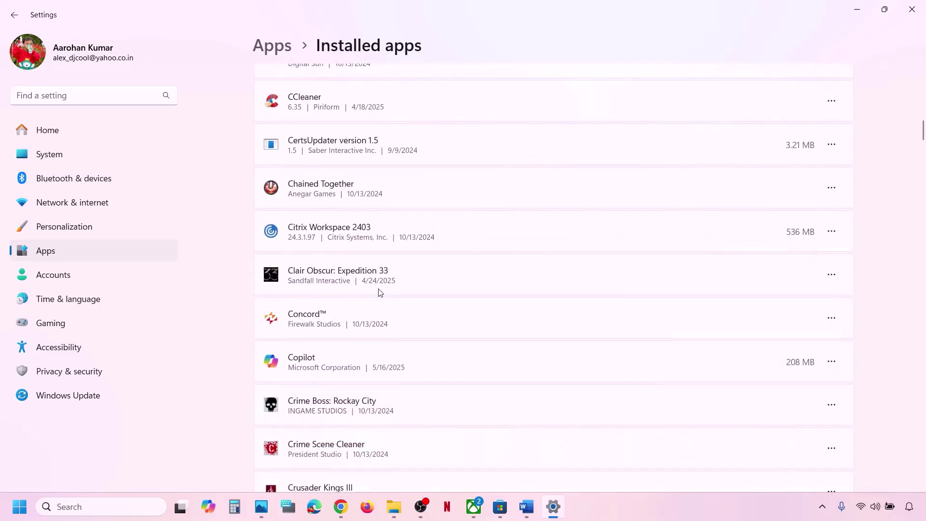
scroll(381, 293, down, 6)
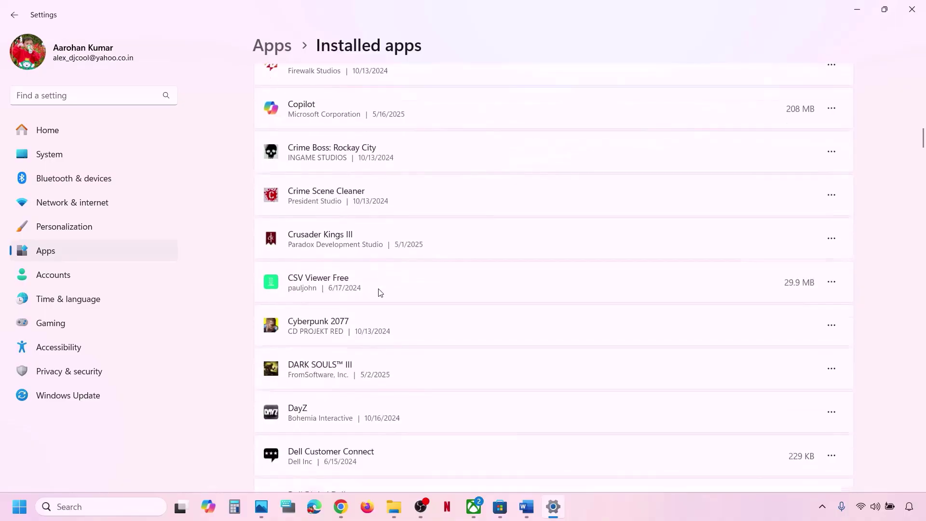
scroll(380, 293, down, 14)
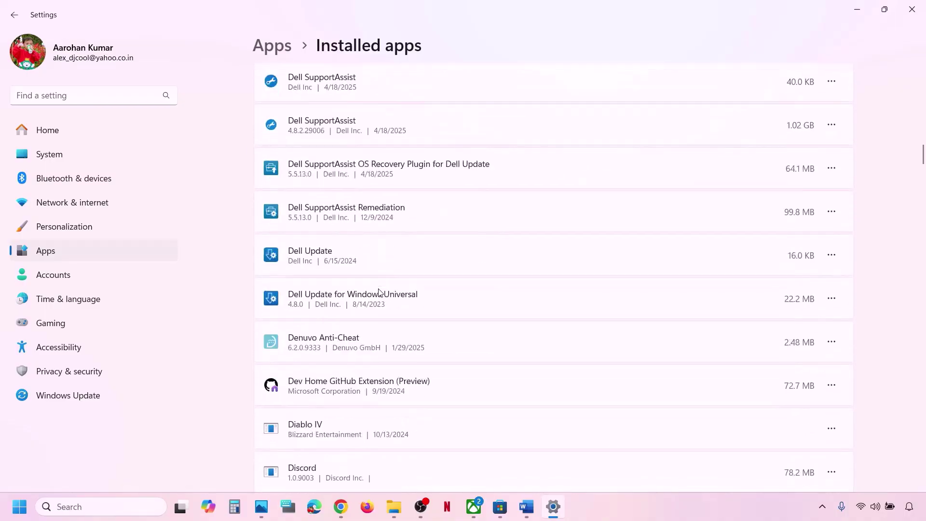
scroll(381, 292, down, 4)
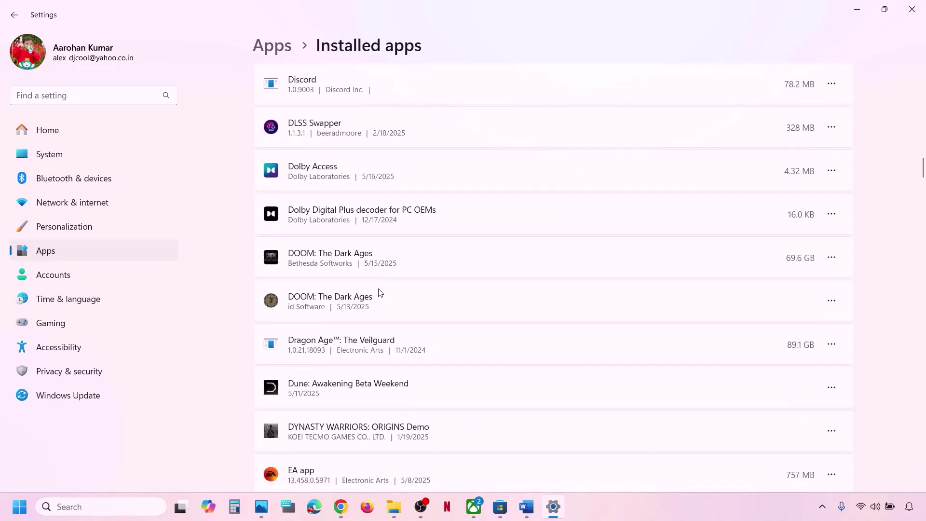
click(833, 257)
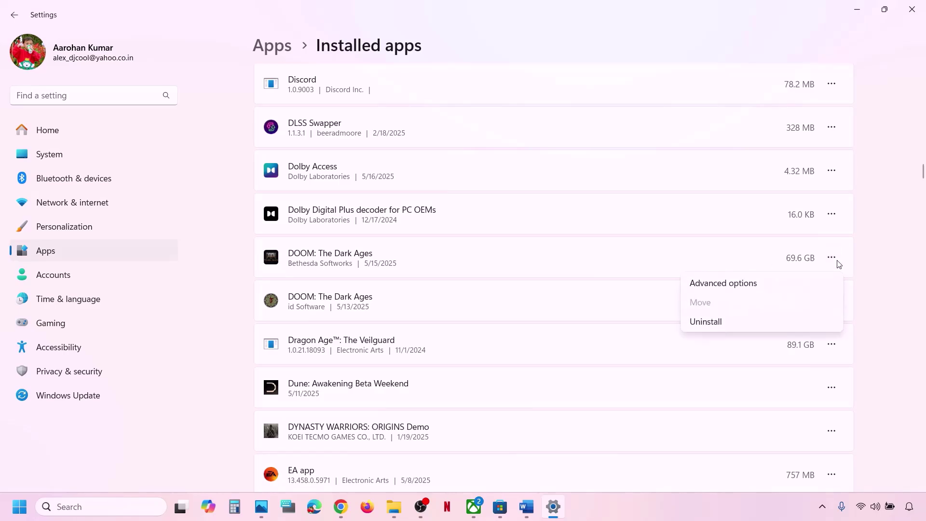
click(742, 289)
Repair DOOM: The Dark Ages, and also reset it, confirming the deletion of its app data
scroll(458, 314, down, 8)
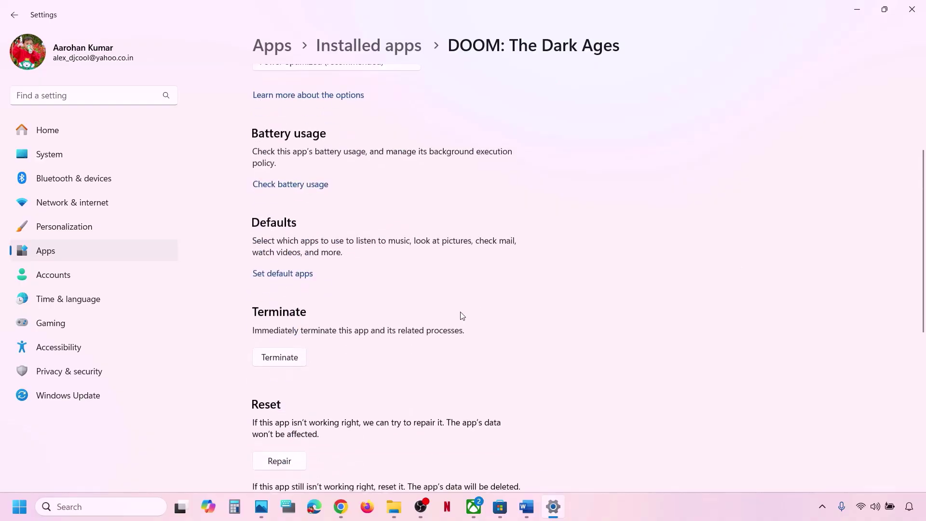
scroll(462, 316, down, 1)
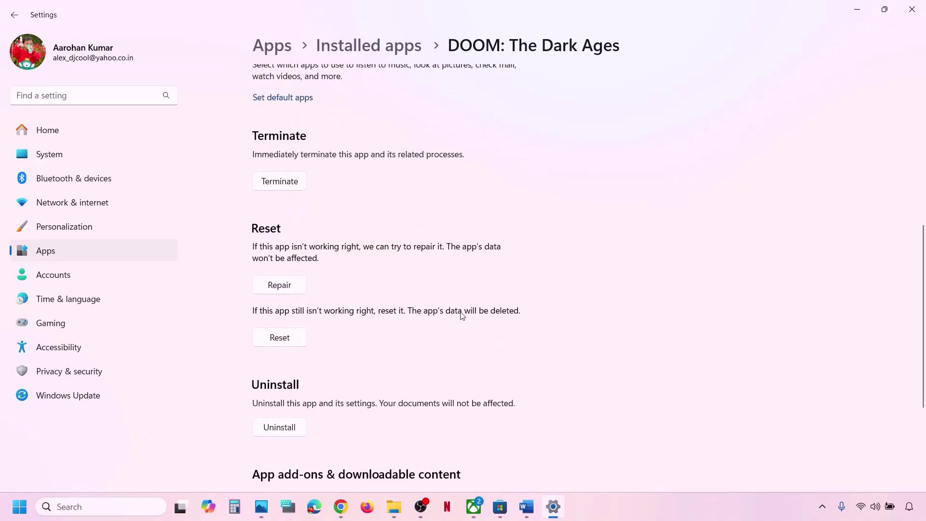
click(275, 288)
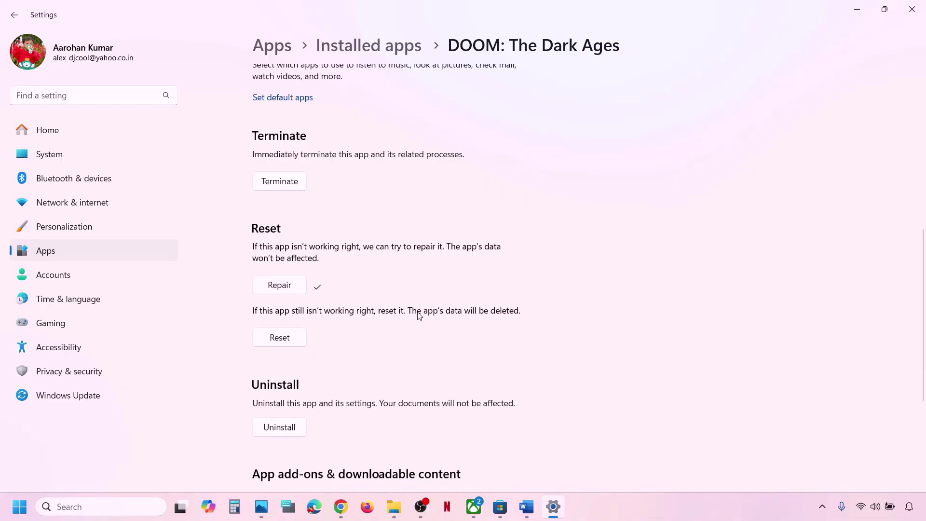
click(286, 341)
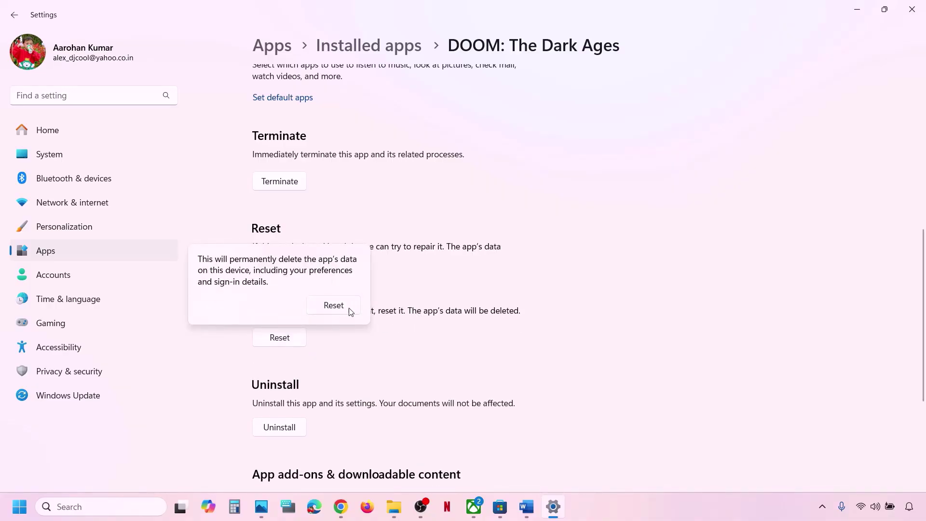
click(333, 305)
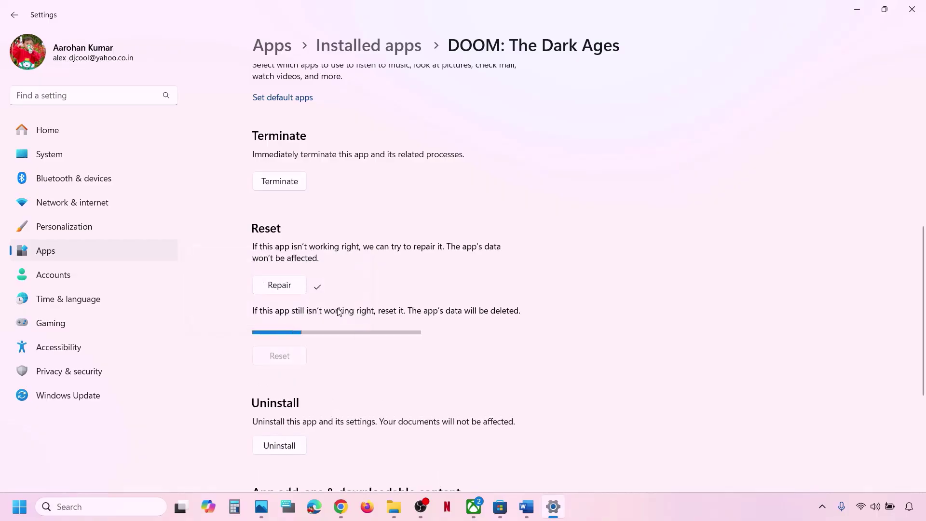
Switch to the Xbox app and open the store page of DOOM: The Dark Ages
click(474, 511)
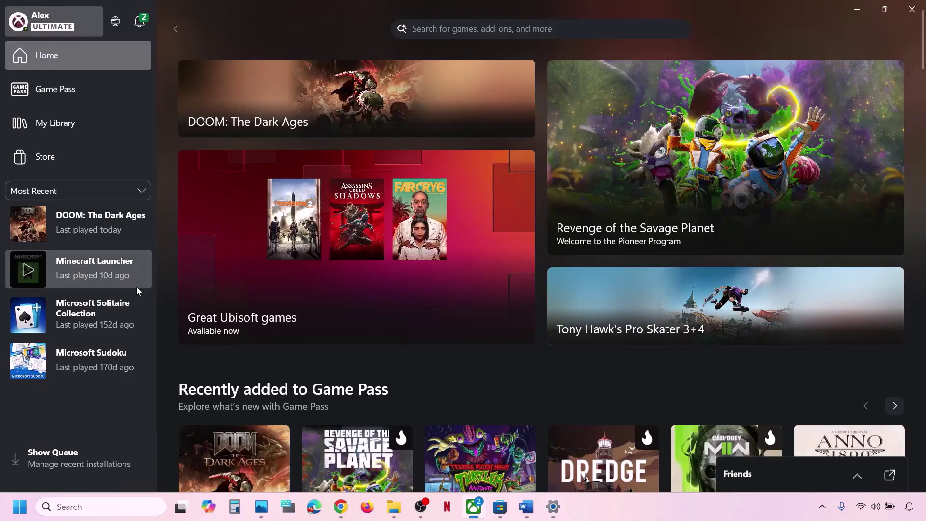
click(99, 227)
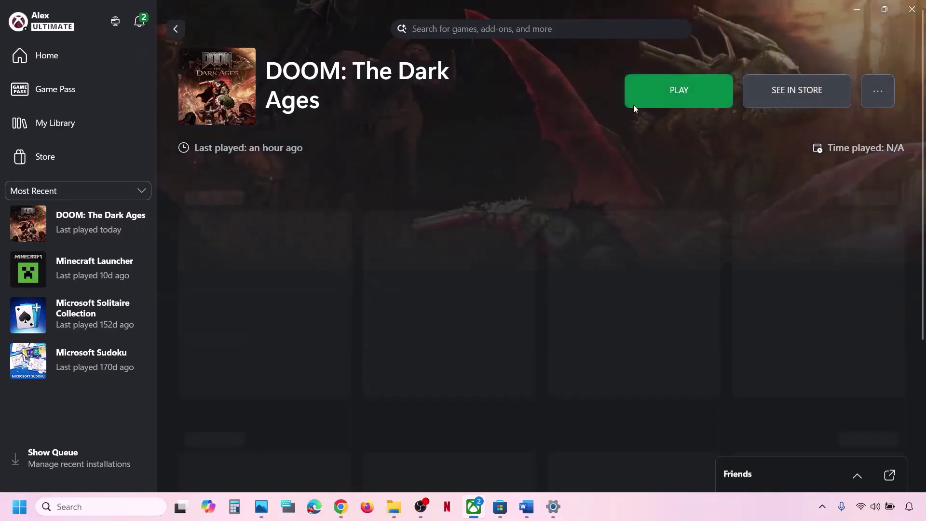
click(800, 90)
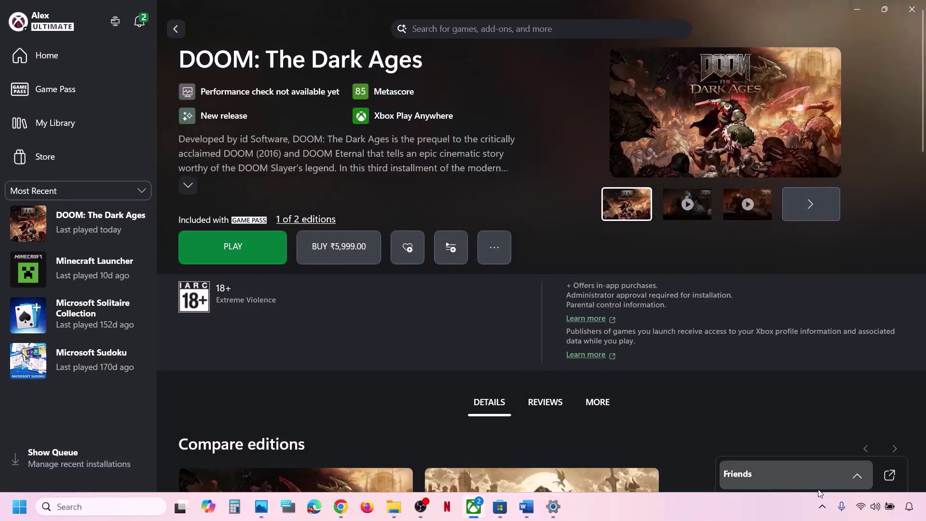
Quit the Xbox app completely from the background, restart it, and reopen the DOOM: The Dark Ages page
click(822, 506)
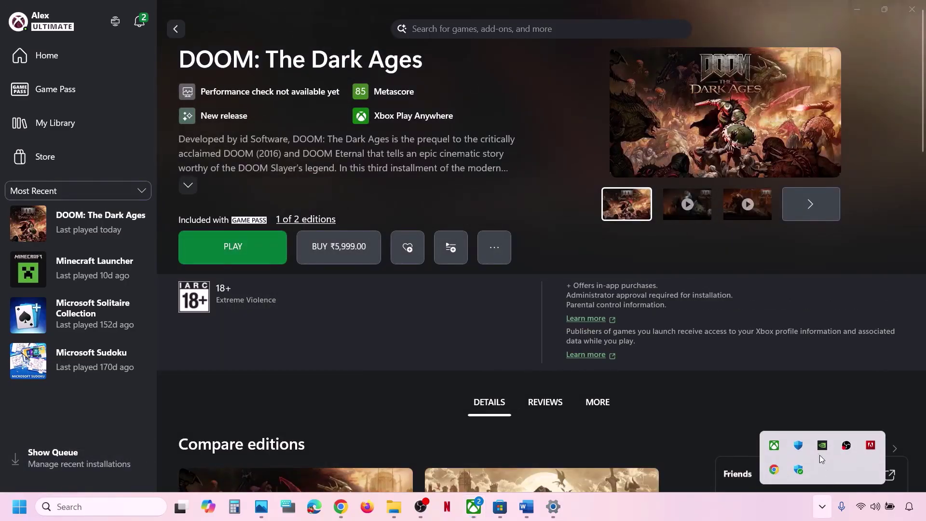
right_click(773, 445)
click(745, 444)
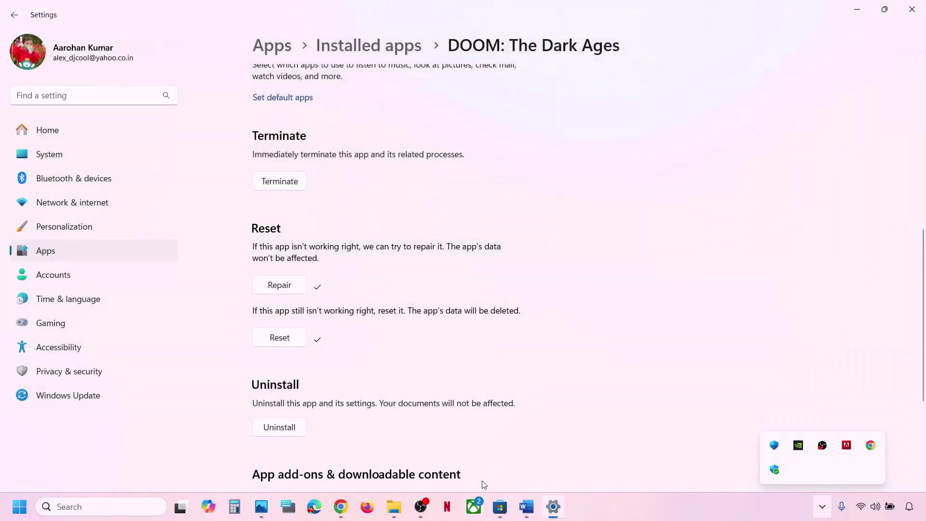
click(474, 506)
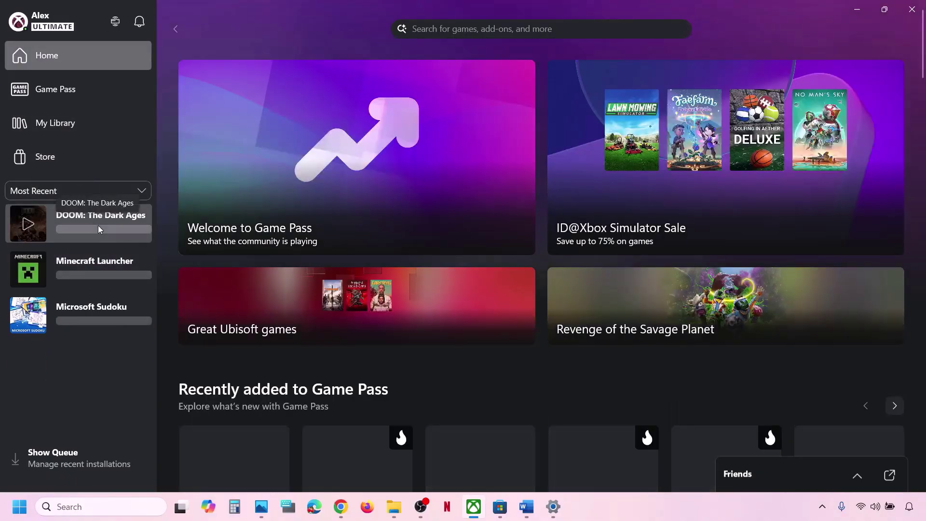
click(98, 225)
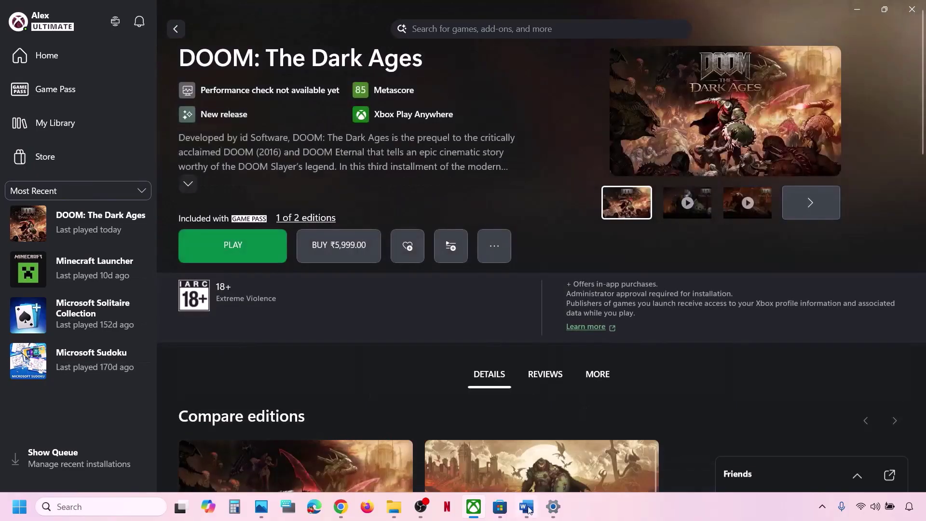
Return to the Word document and copy the Visual C++ download link in Step 10
click(527, 506)
scroll(311, 367, down, 2)
scroll(311, 367, down, 1)
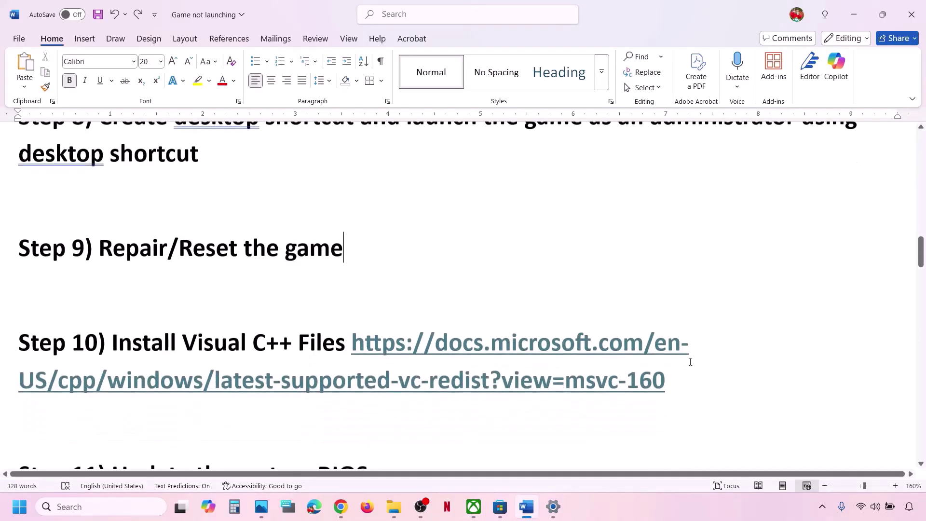
drag(677, 394, 356, 346)
key(ctrl+c)
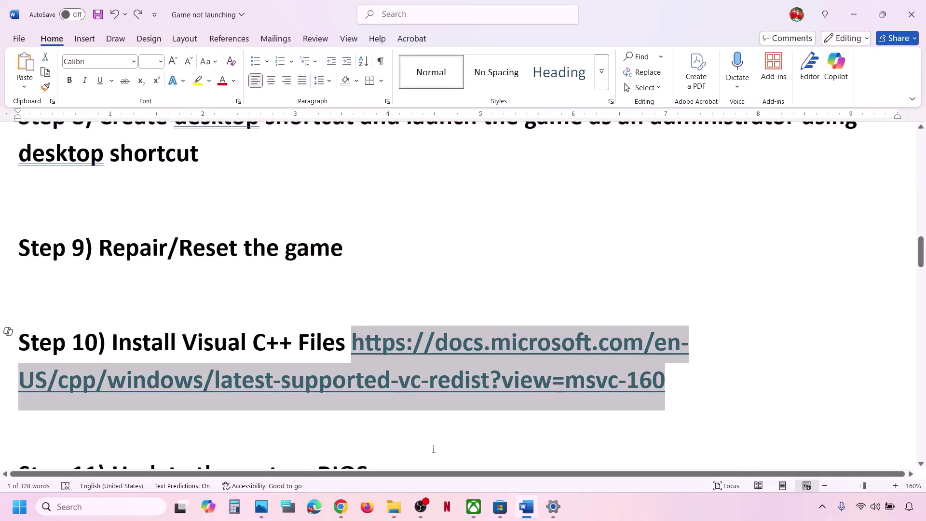
Switch to Chrome and load the copied Visual C++ Redistributable link in the empty tab
click(340, 506)
click(176, 13)
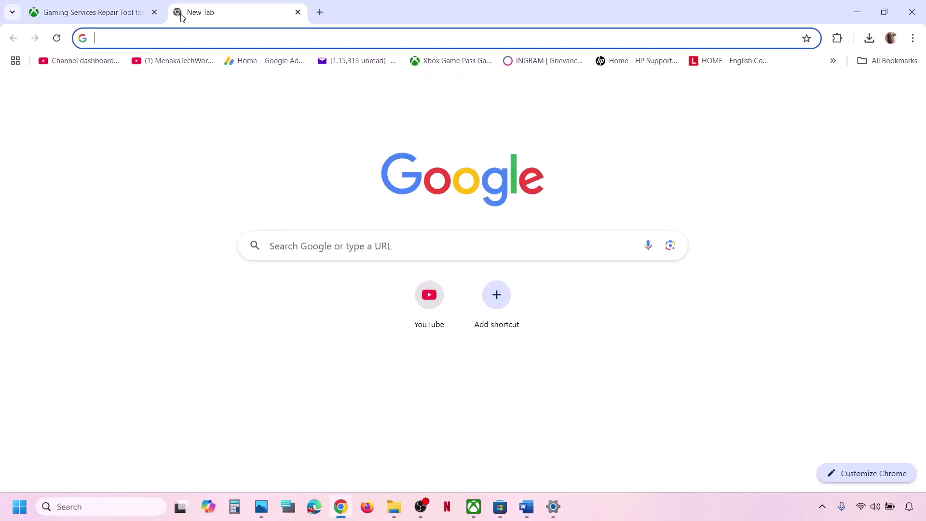
key(ctrl+v)
key(Return)
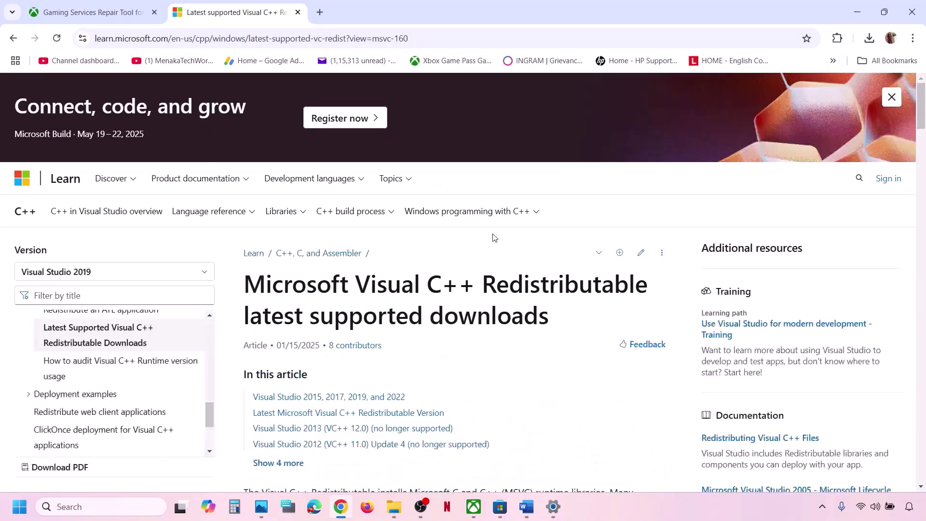
Find the latest Visual C++ Redistributable downloads and install the X86 version, agreeing to the license terms
scroll(498, 351, down, 12)
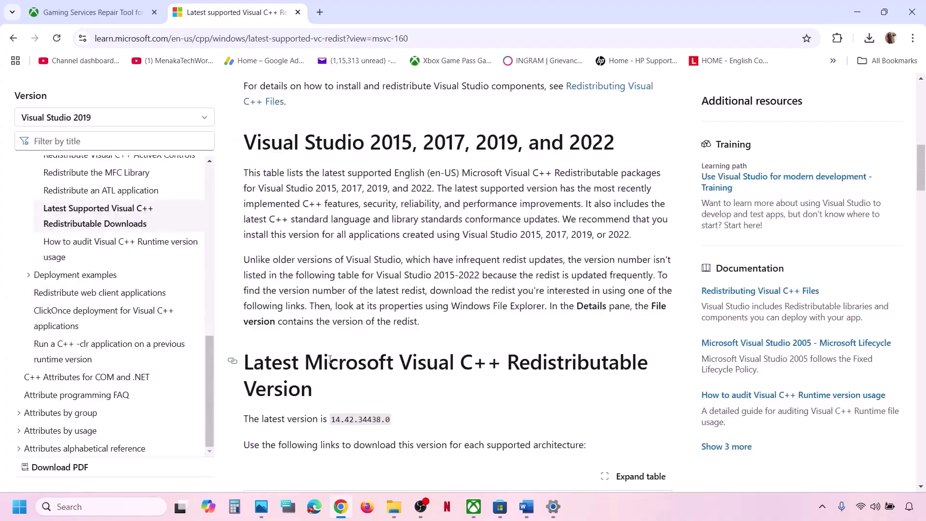
scroll(330, 359, down, 6)
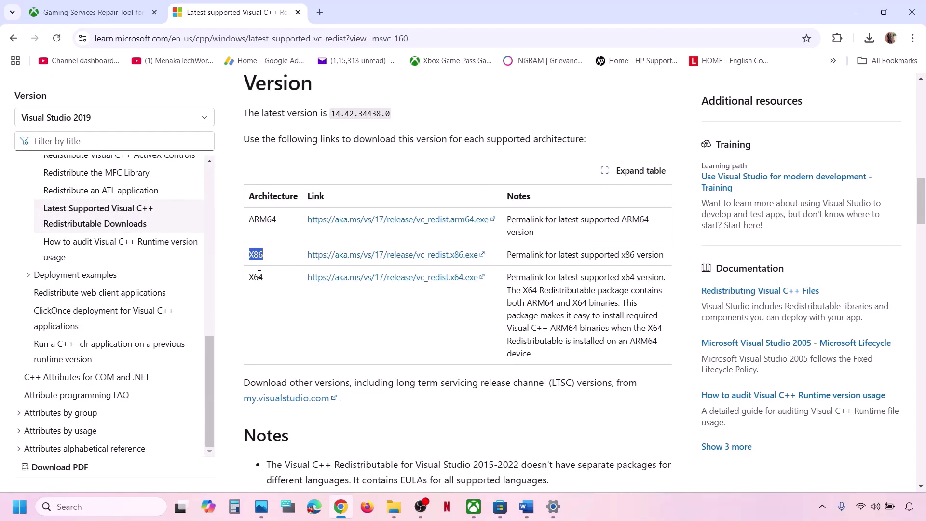
mouse_move(249, 254)
mouse_down()
mouse_move(264, 279)
mouse_move(264, 254)
mouse_up()
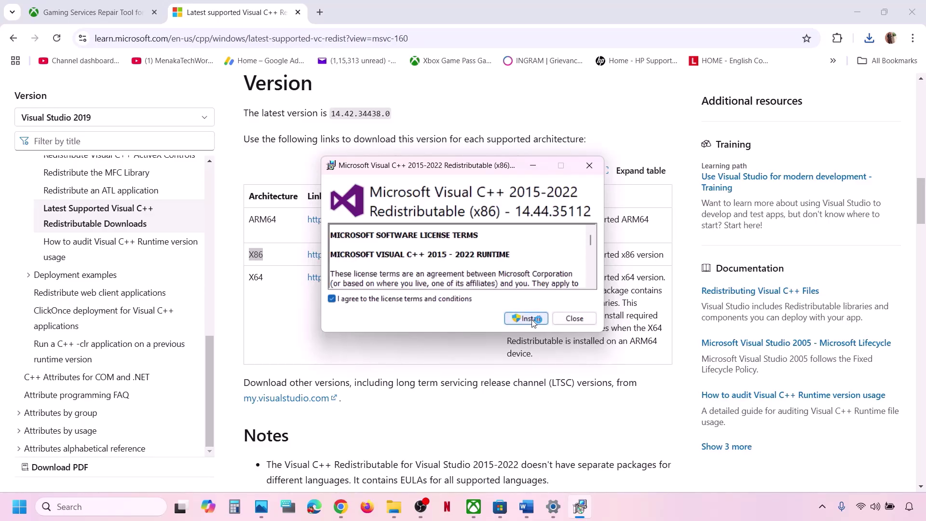
click(530, 319)
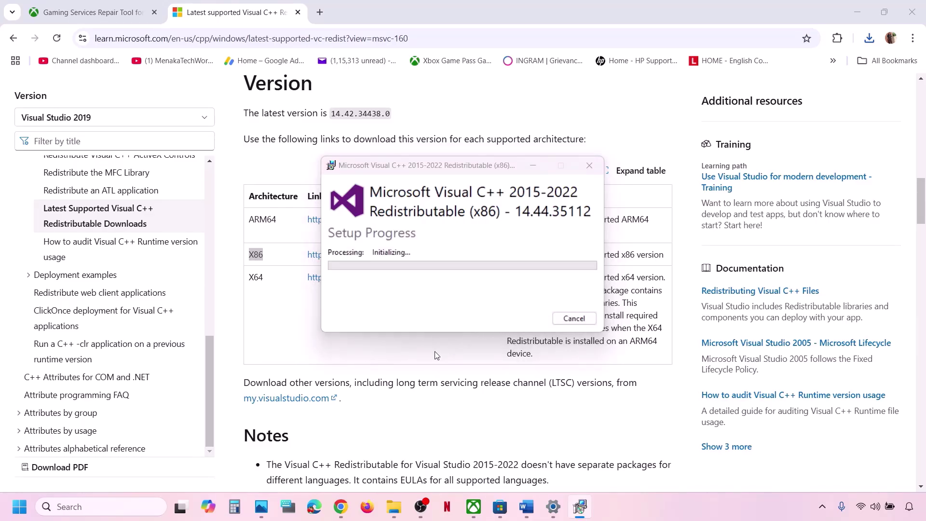
Mark the X64 version, launch its downloaded installer, and start repairing the Visual C++ 2015-2022 Redistributable (x64)
double_click(263, 277)
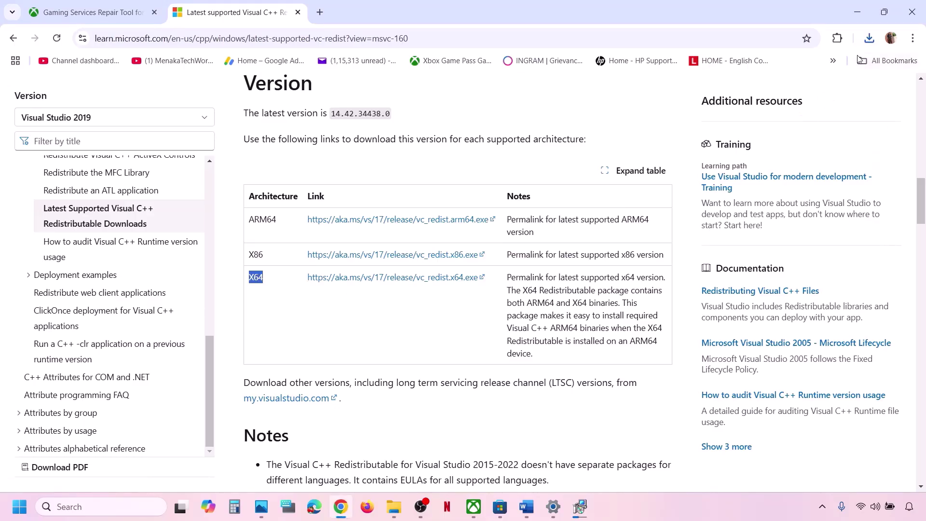
click(869, 38)
click(770, 91)
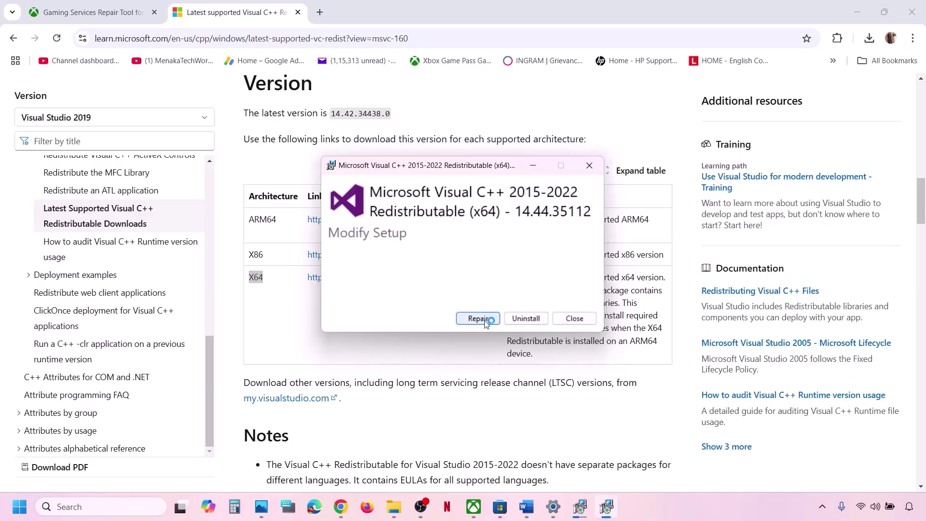
click(479, 319)
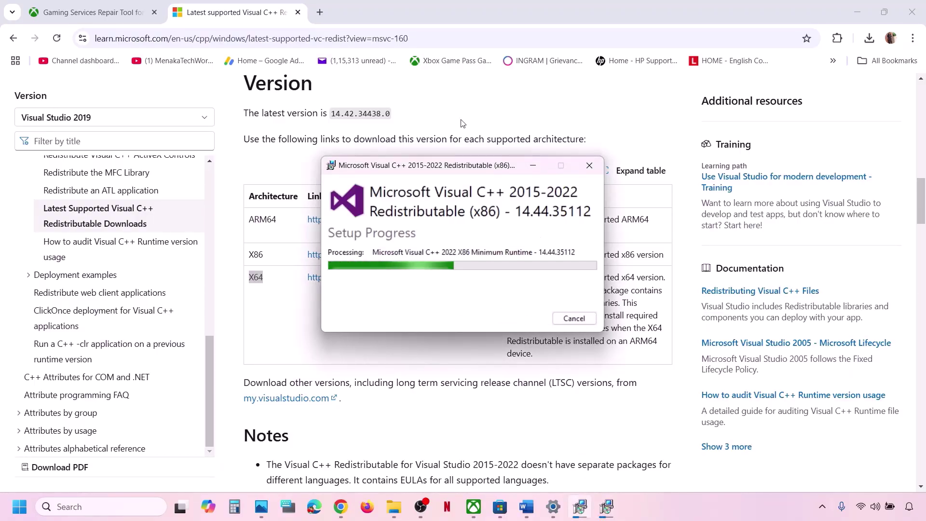
Place the x86 and x64 Visual C++ installer windows side by side, then bring the download page back to the front
drag(450, 163, 628, 184)
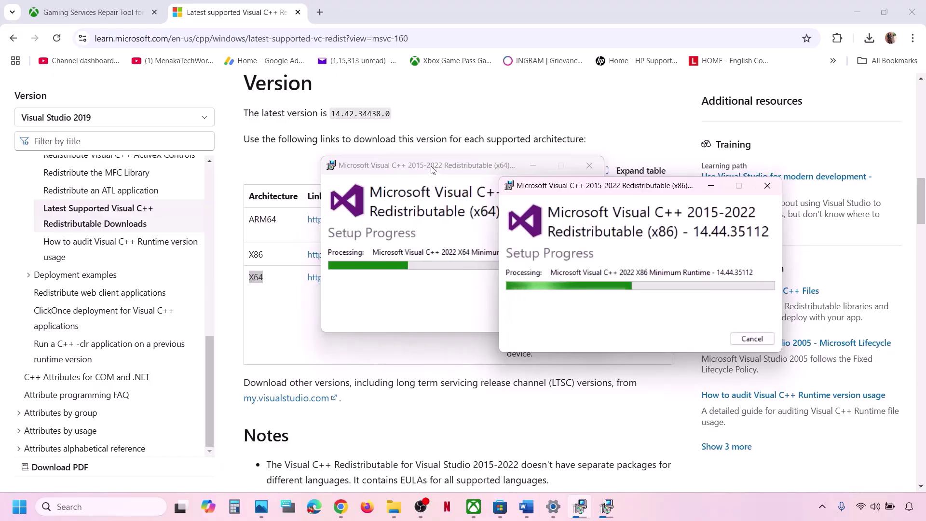
drag(431, 167, 319, 214)
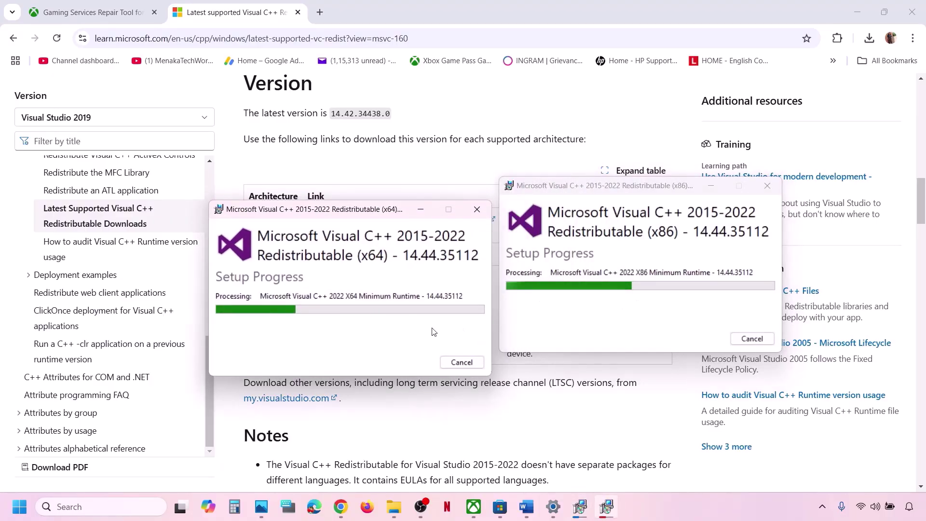
click(518, 418)
Look at the Windows power options, including Restart, and close them without choosing any
click(20, 506)
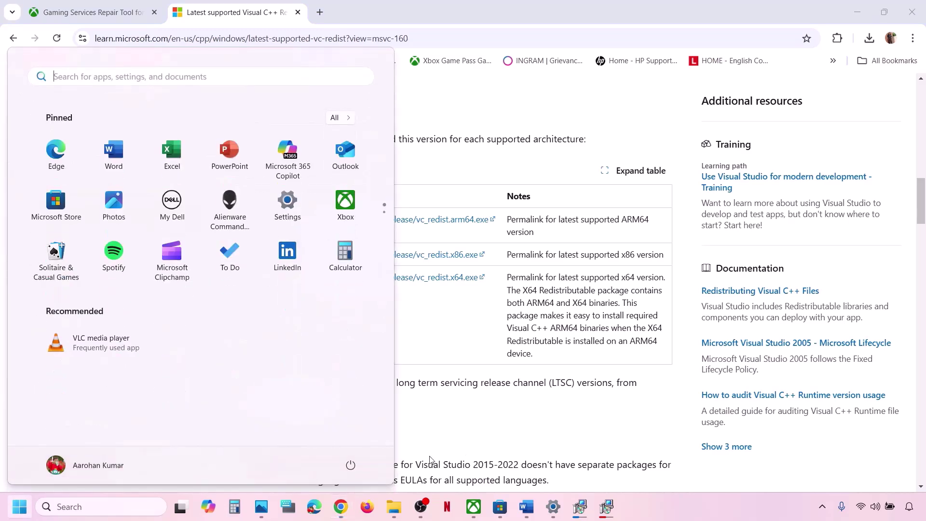
click(349, 467)
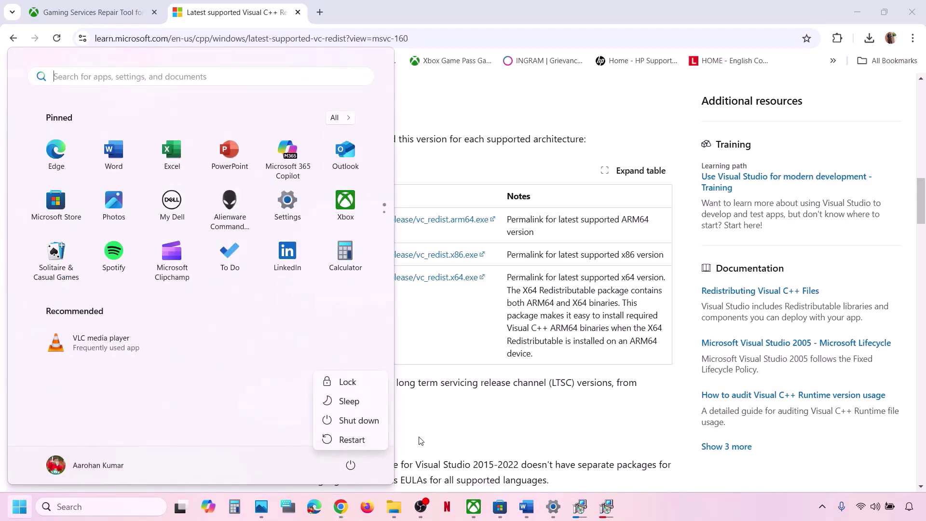
key(Escape)
click(443, 437)
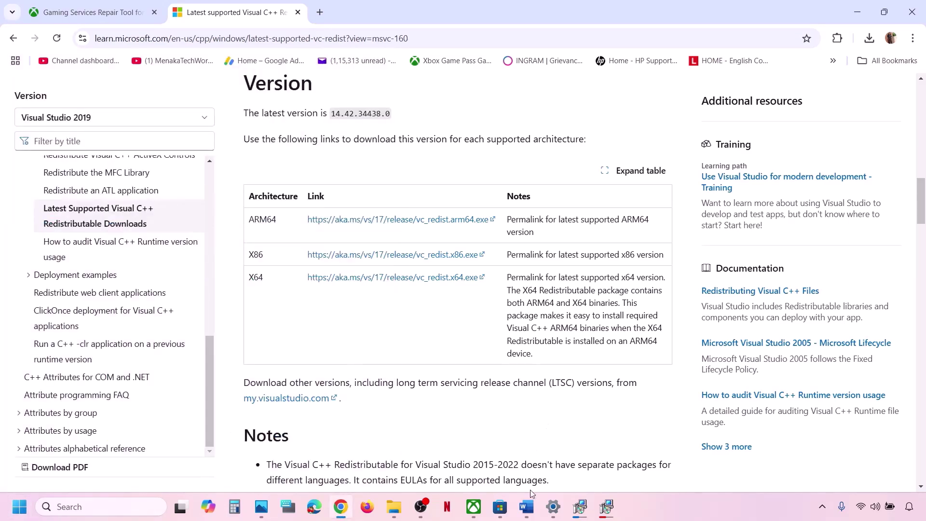
Return to the Word document and examine Step 11, Update the system BIOS
click(527, 506)
scroll(356, 367, down, 3)
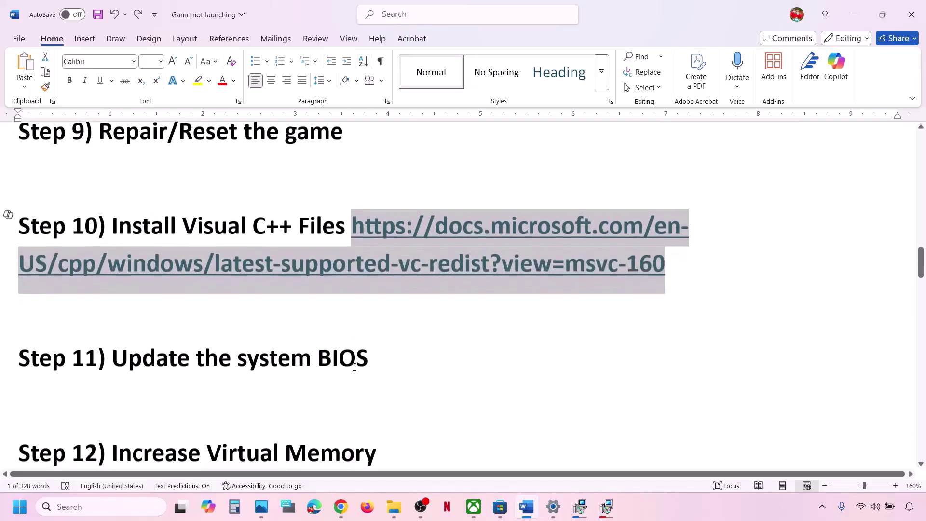
drag(127, 355, 375, 356)
click(375, 356)
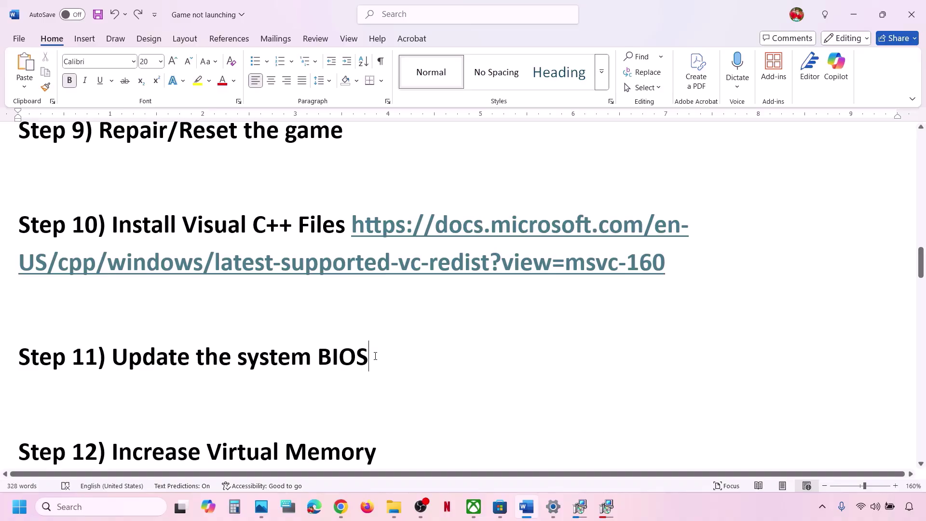
click(375, 355)
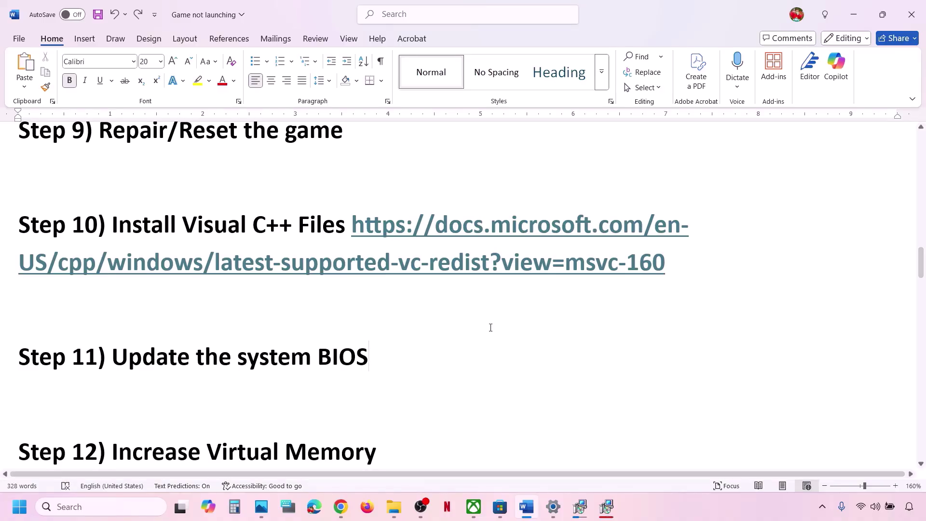
Check the laptop's battery charge, then highlight Step 11 and move on to Step 12, Increase Virtual Memory
click(861, 506)
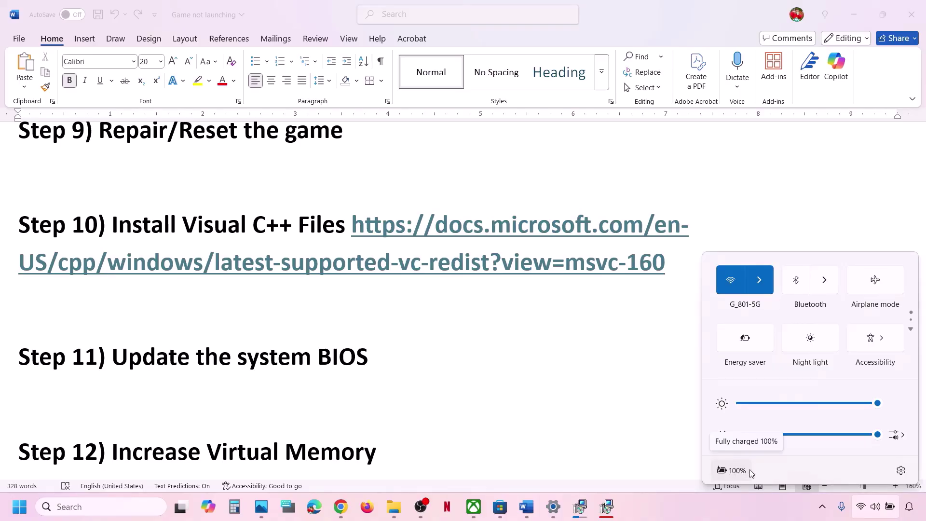
click(389, 356)
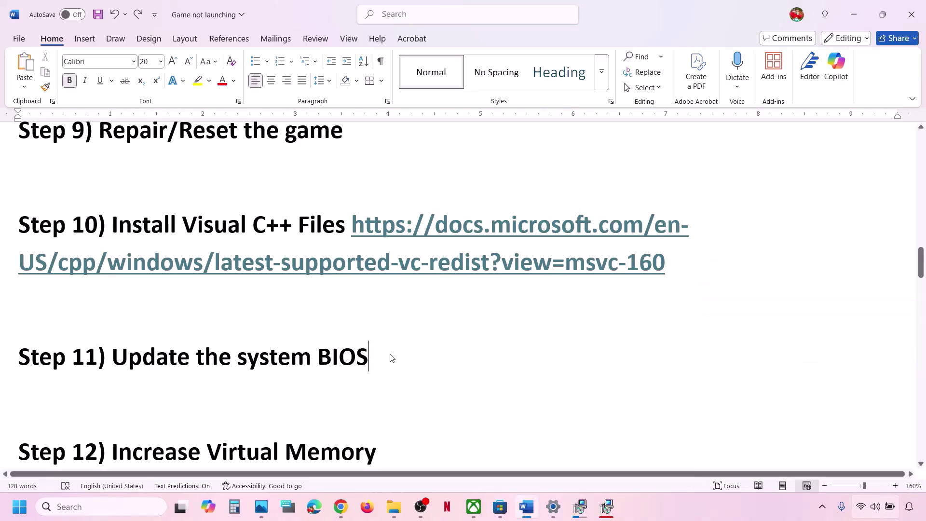
drag(384, 354, 96, 357)
scroll(97, 356, down, 4)
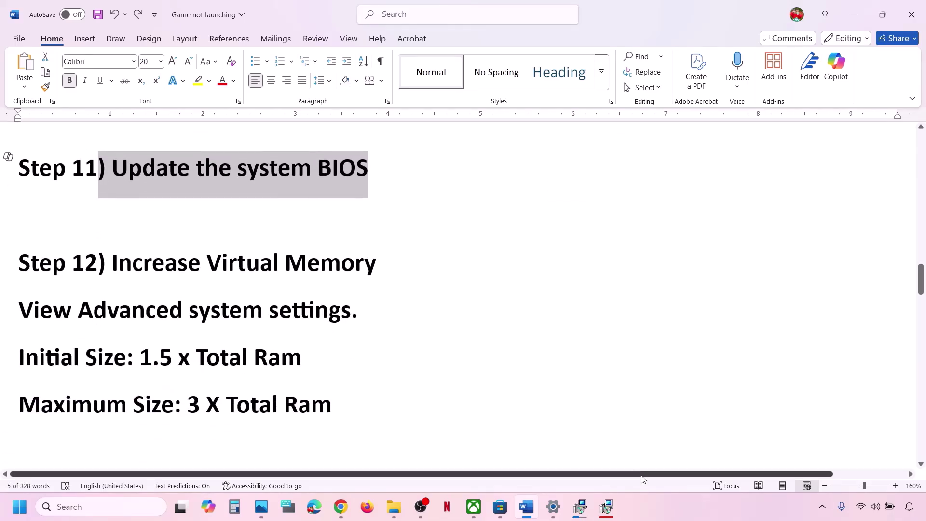
click(642, 503)
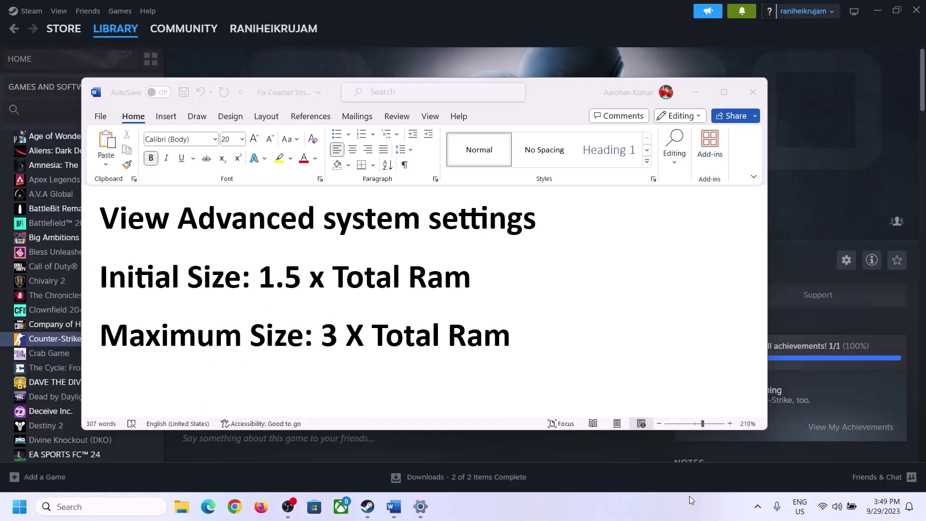
Copy "View Advanced system settings" from the Word document, search Windows for it and open the matching Control Panel result
click(112, 222)
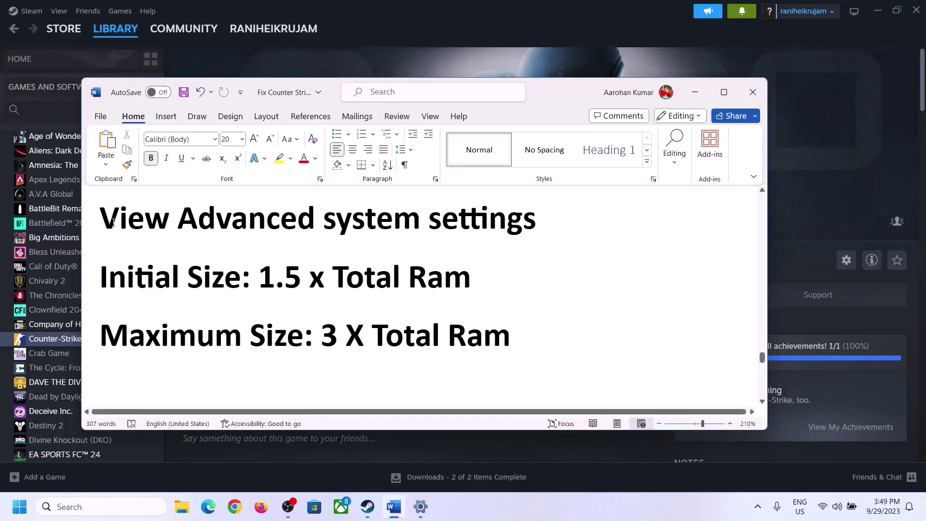
drag(119, 225, 515, 228)
key(ctrl+c)
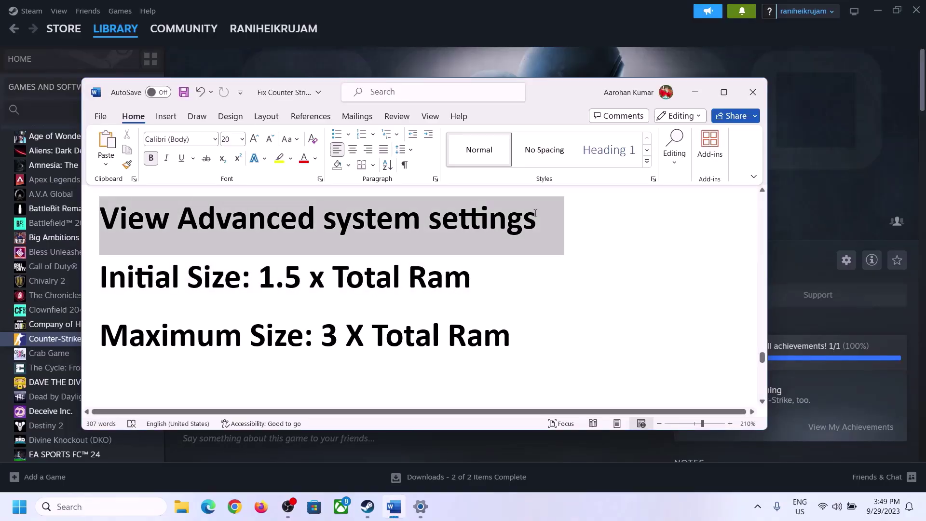
click(110, 506)
key(ctrl+v)
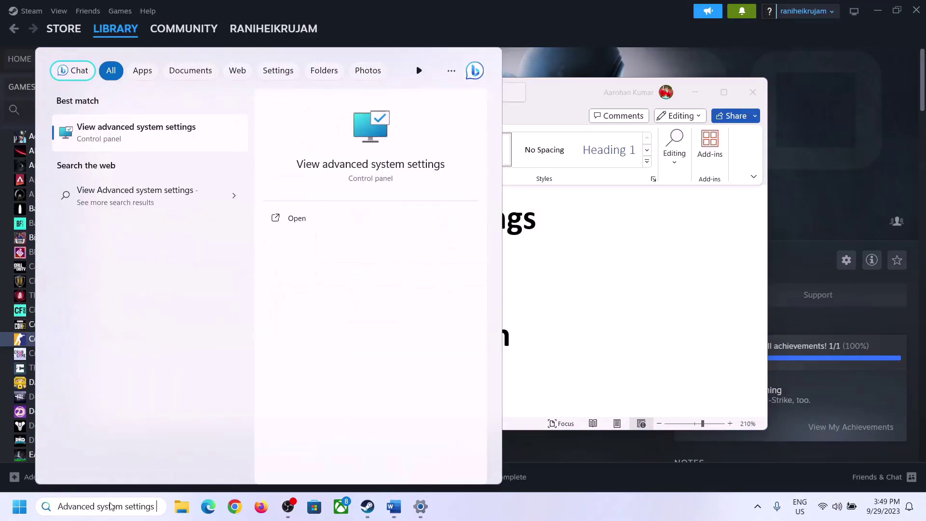
click(129, 139)
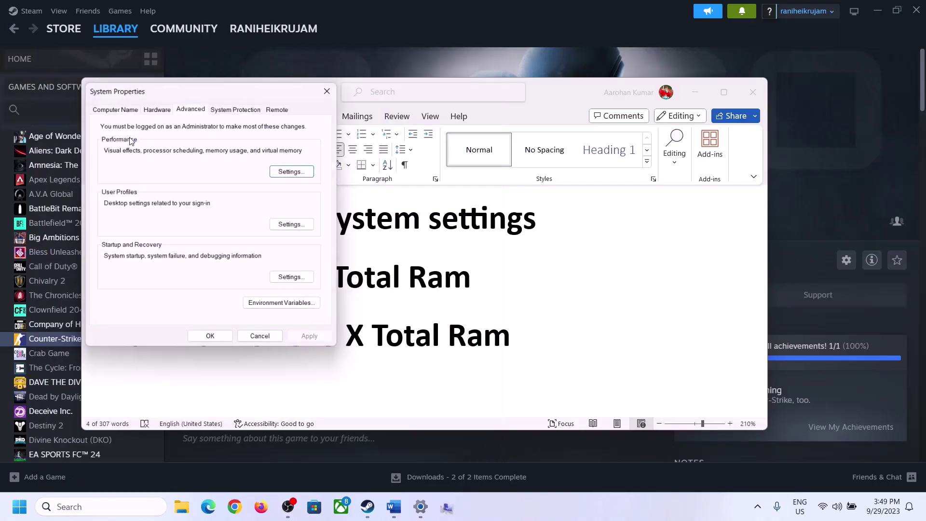
Move System Properties to the middle of the screen and open the Virtual Memory dialog from the advanced Performance Options
drag(192, 92, 410, 161)
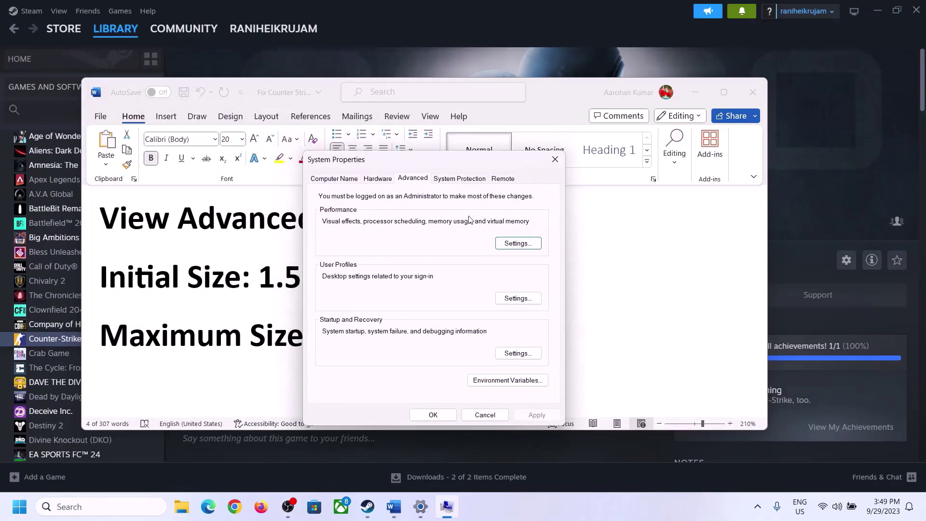
click(519, 244)
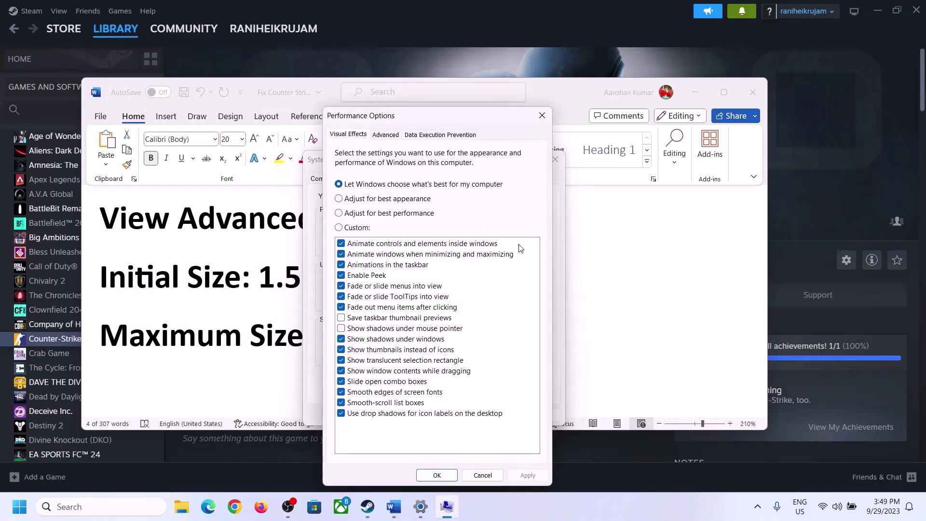
click(385, 135)
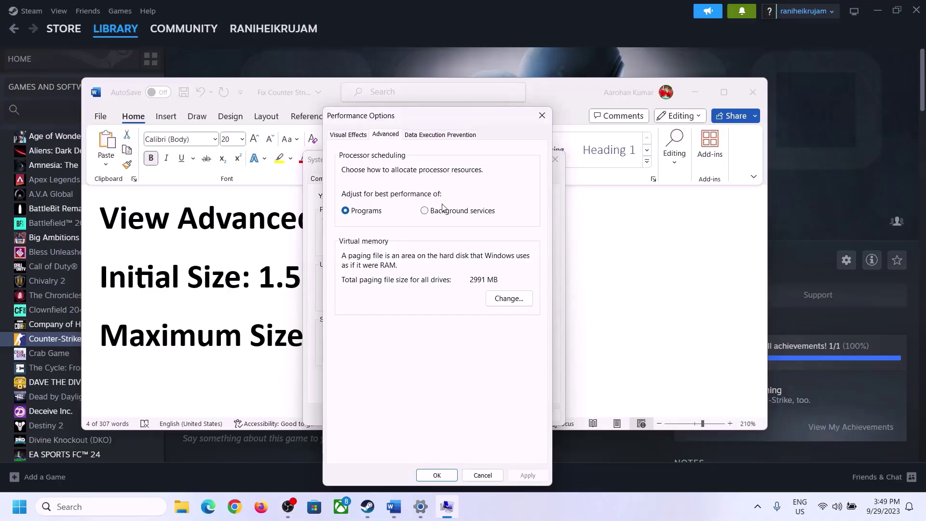
click(513, 299)
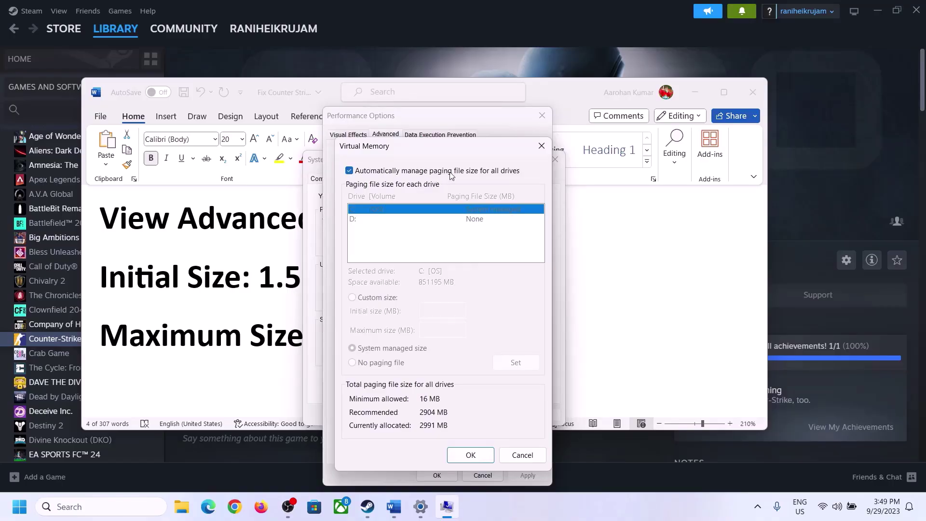
Turn off automatic paging file management and choose a custom size for drive C
click(349, 171)
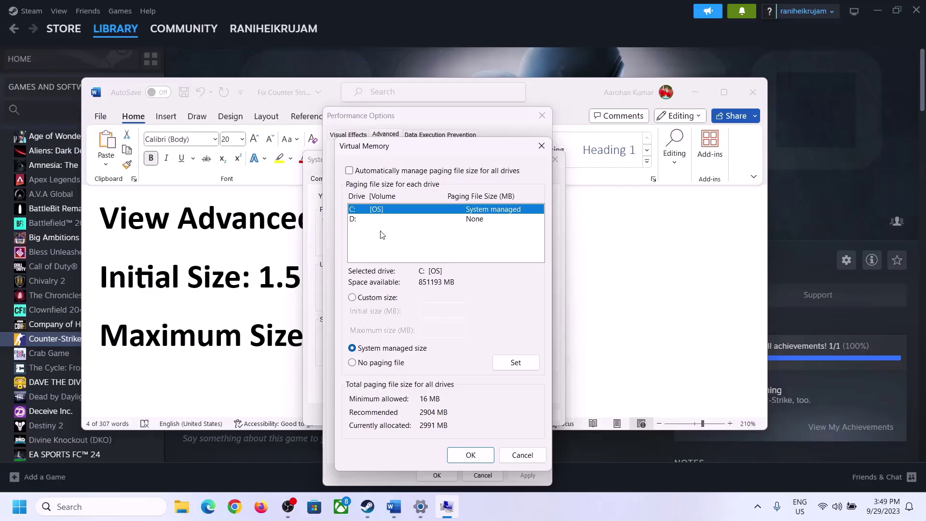
click(352, 298)
click(445, 310)
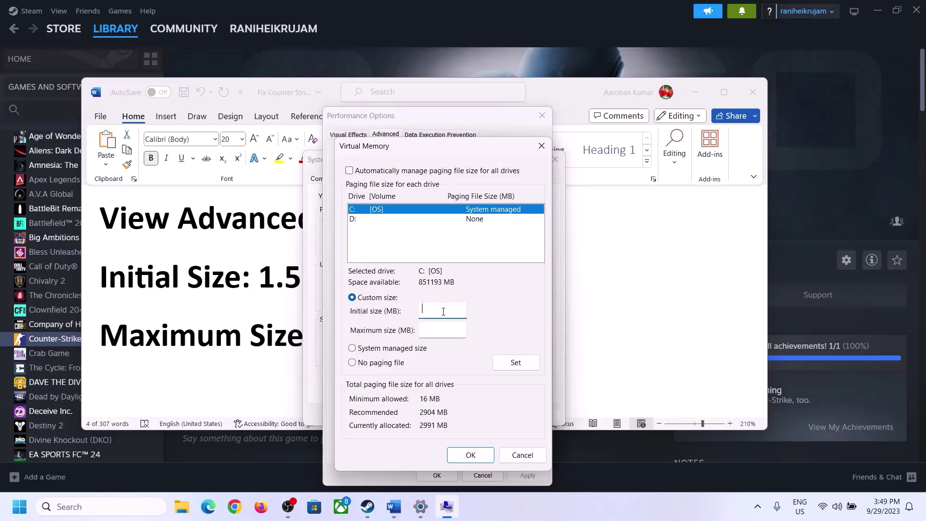
Highlight the initial size formula "1.5 x Total Ram" in Word and look up the installed RAM in the system's About settings
click(256, 289)
drag(266, 277, 430, 289)
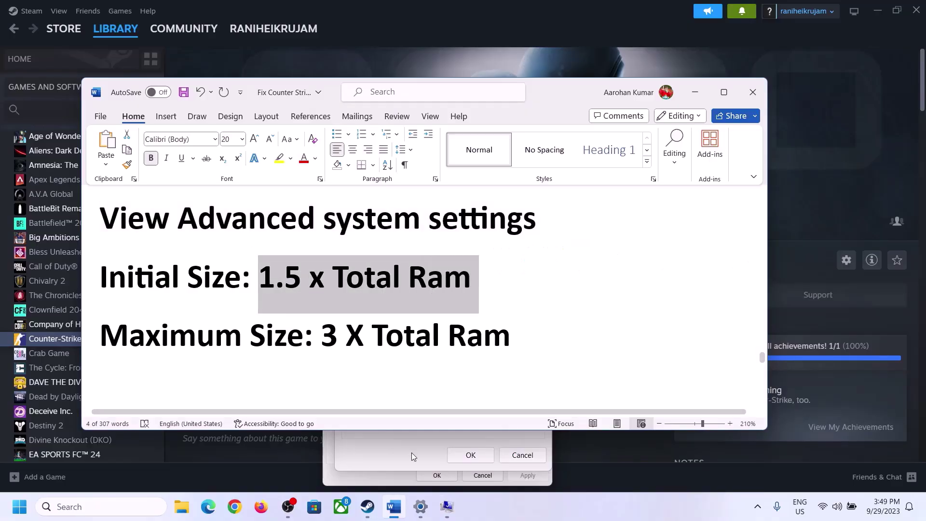
click(420, 508)
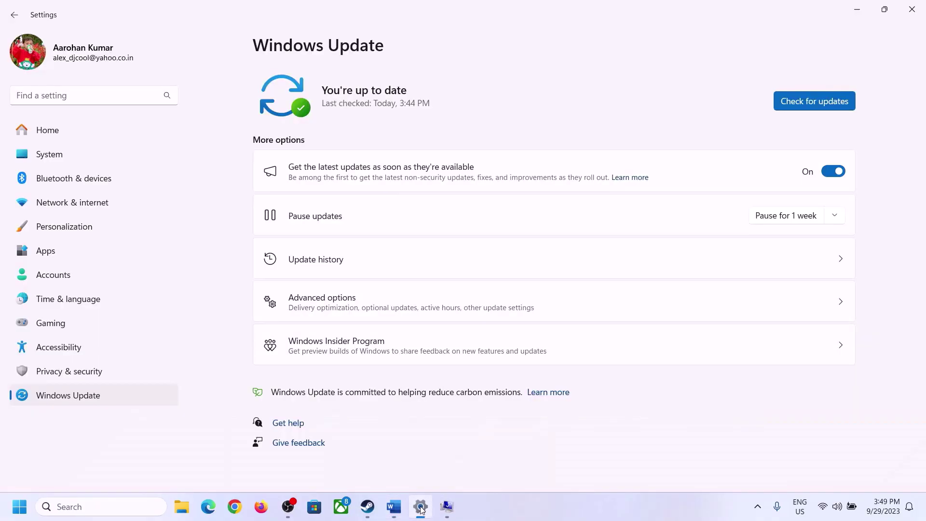
click(42, 159)
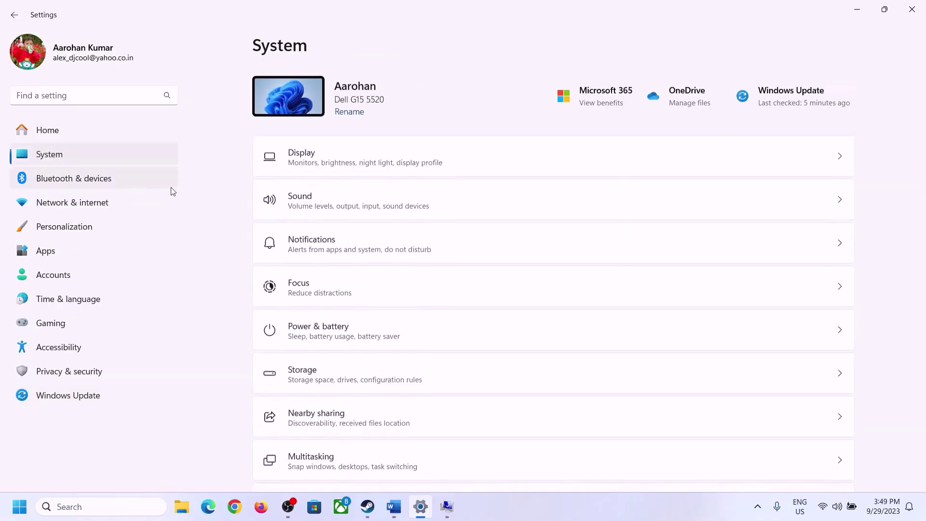
scroll(341, 347, down, 7)
click(304, 456)
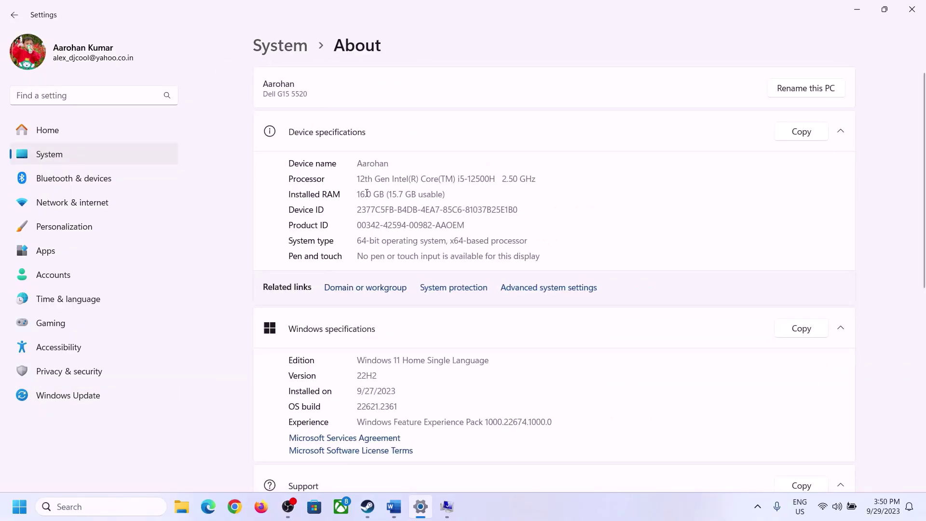
drag(367, 193, 356, 194)
click(364, 193)
drag(364, 189, 355, 194)
Bring back the Virtual Memory dialog, open Calculator by running "calc", and show it beside the Word size formulas
click(446, 507)
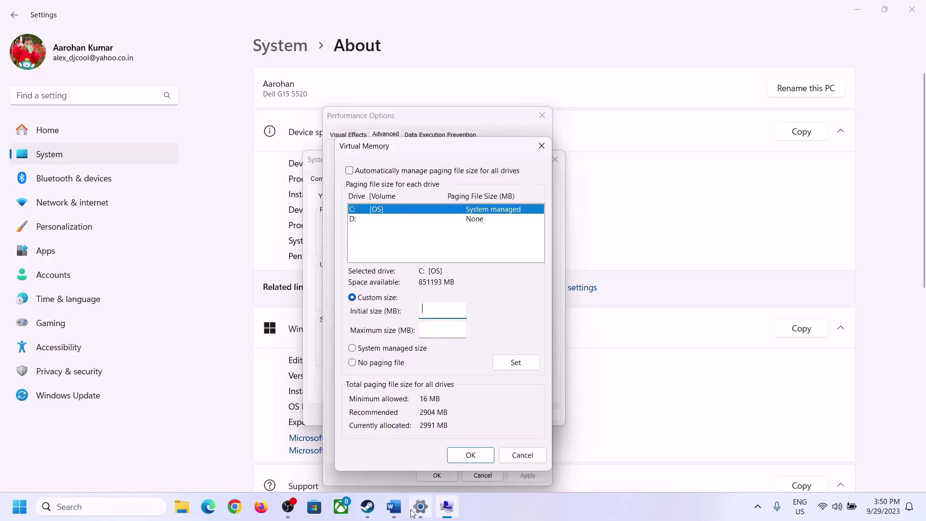
mouse_move(420, 506)
key(super+r)
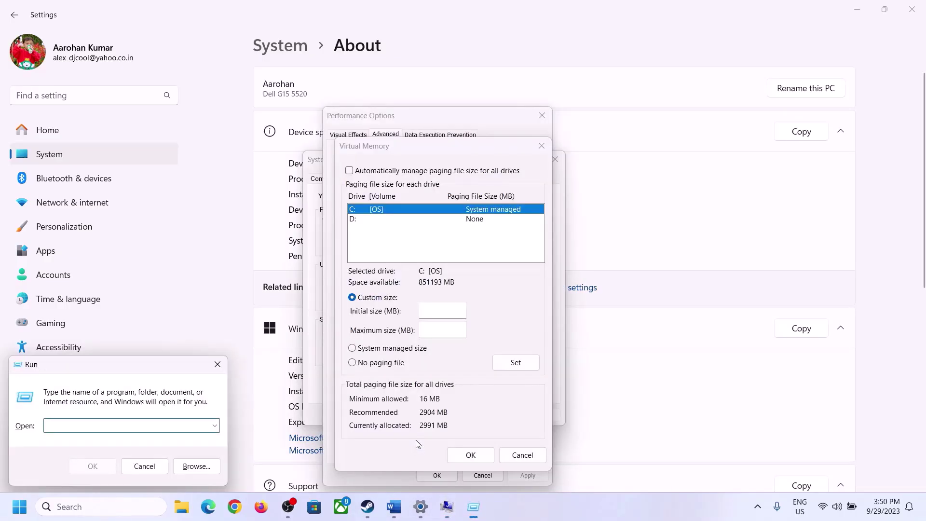
text(cal)
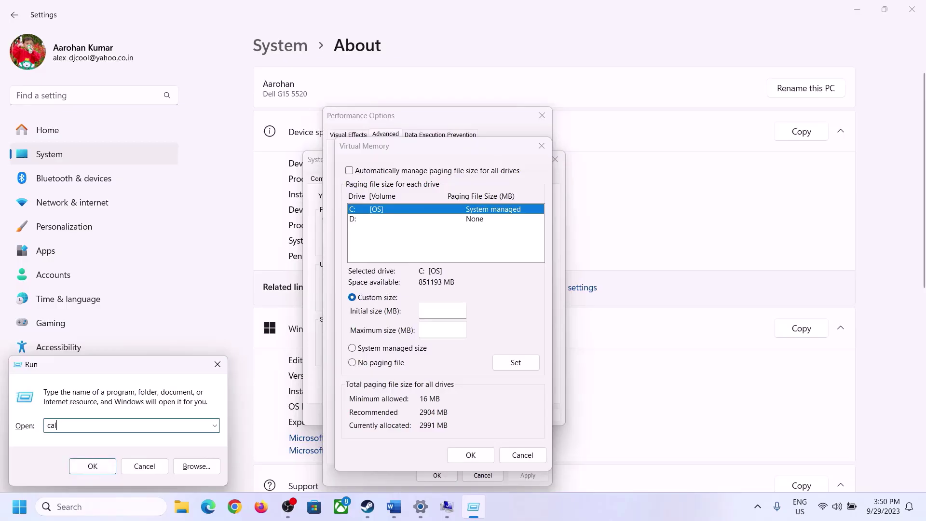
text(c)
click(93, 466)
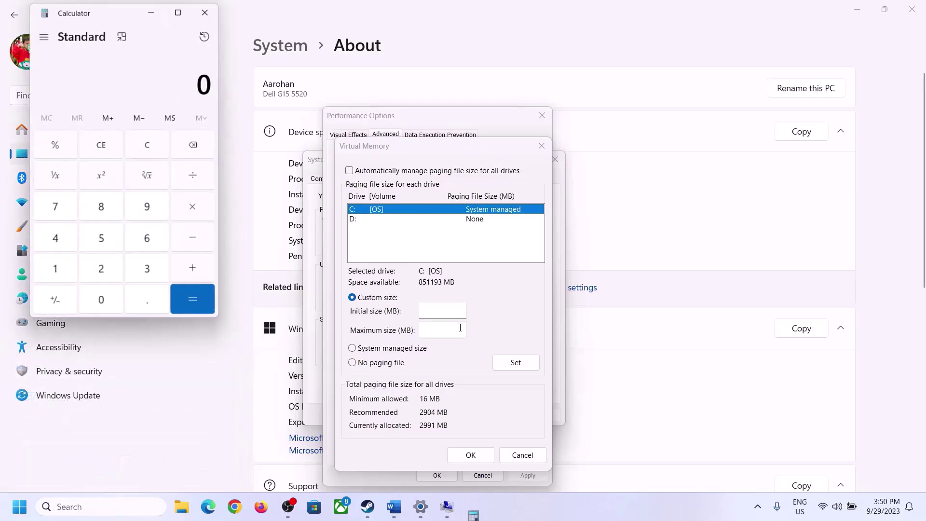
drag(115, 20, 676, 158)
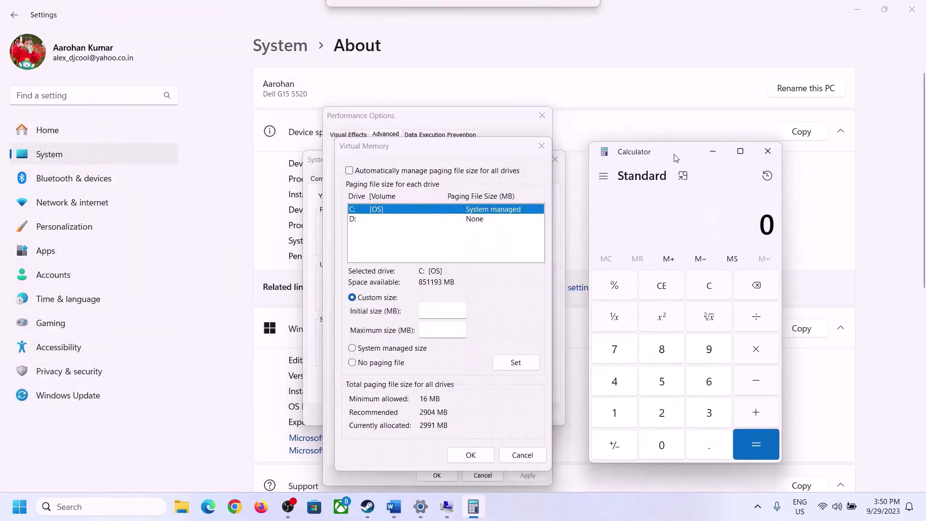
click(394, 509)
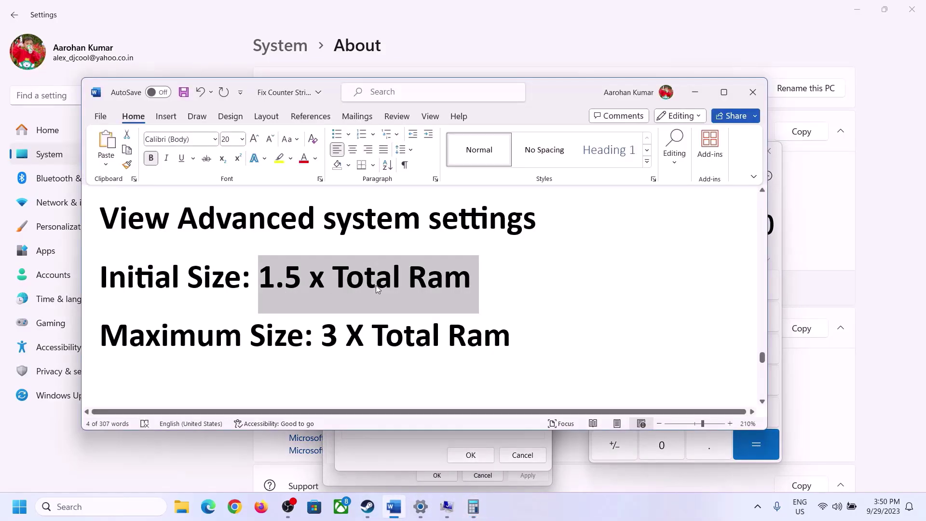
click(473, 506)
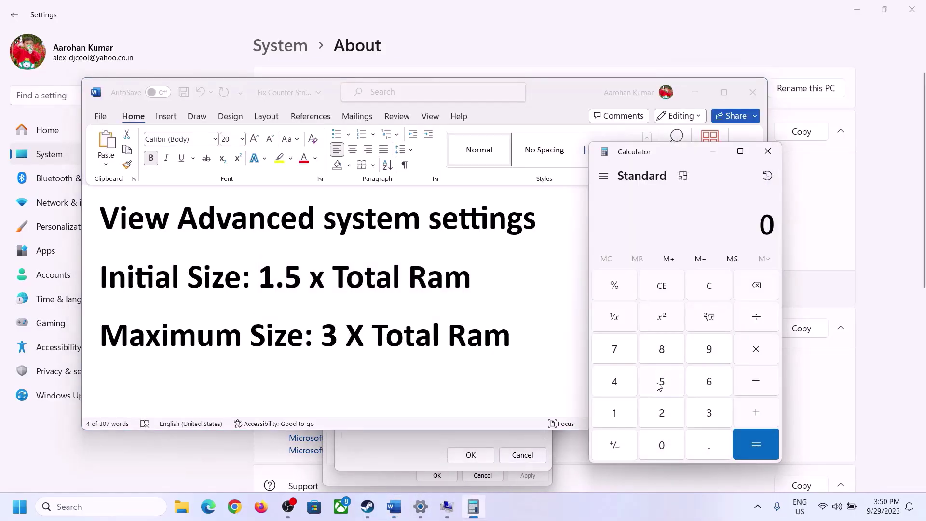
click(614, 413)
click(707, 386)
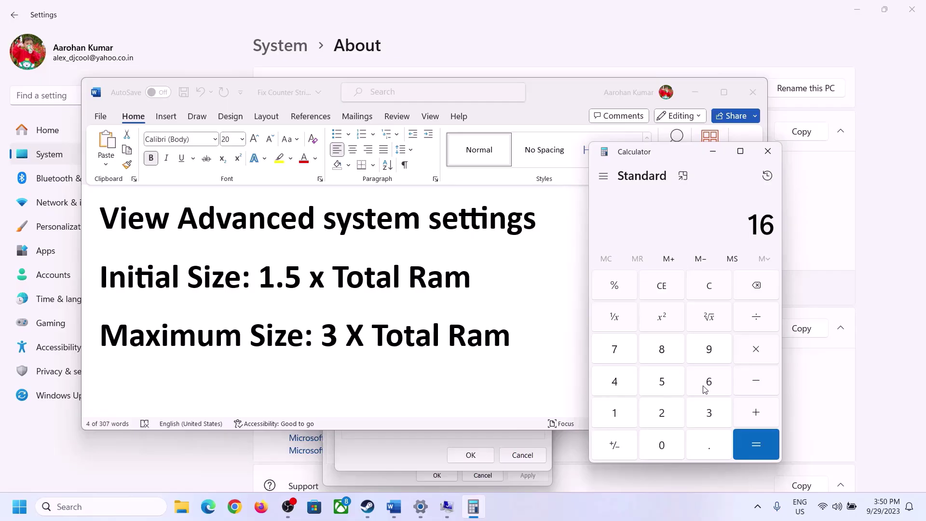
click(711, 292)
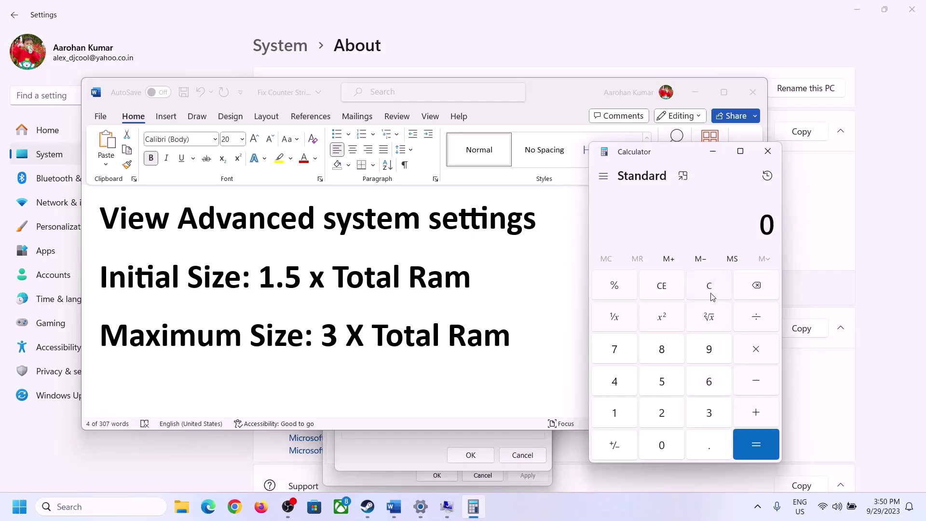
Multiply 16 by 1024 in Calculator to convert the installed RAM from GB to MB
click(622, 414)
click(695, 387)
click(756, 358)
click(614, 420)
click(668, 448)
click(665, 416)
click(621, 387)
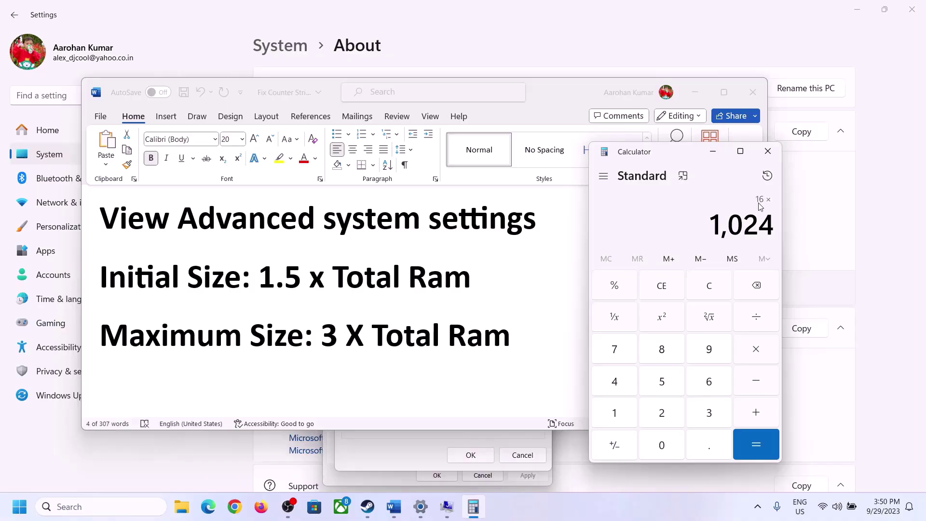
click(755, 444)
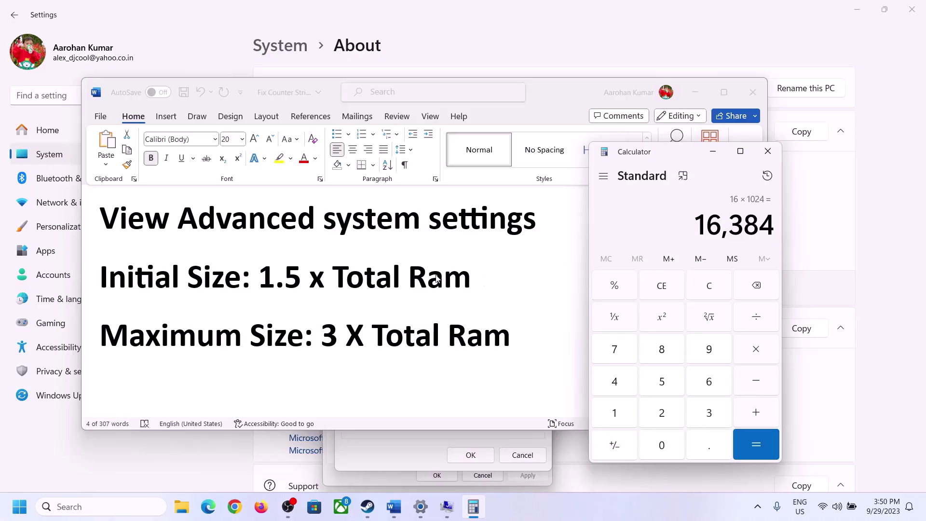
Multiply the RAM size in MB by 1.5 to work out the initial paging file size
click(756, 351)
click(626, 416)
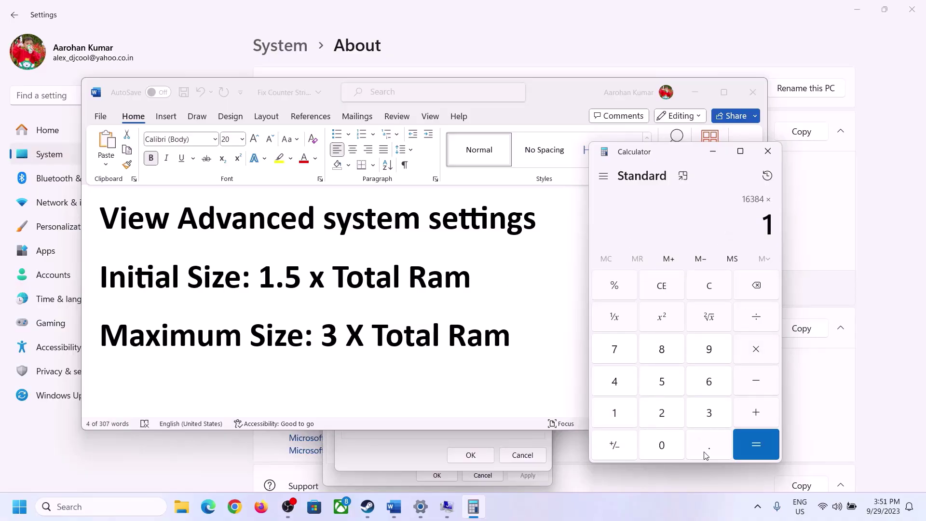
click(707, 446)
click(664, 385)
click(755, 440)
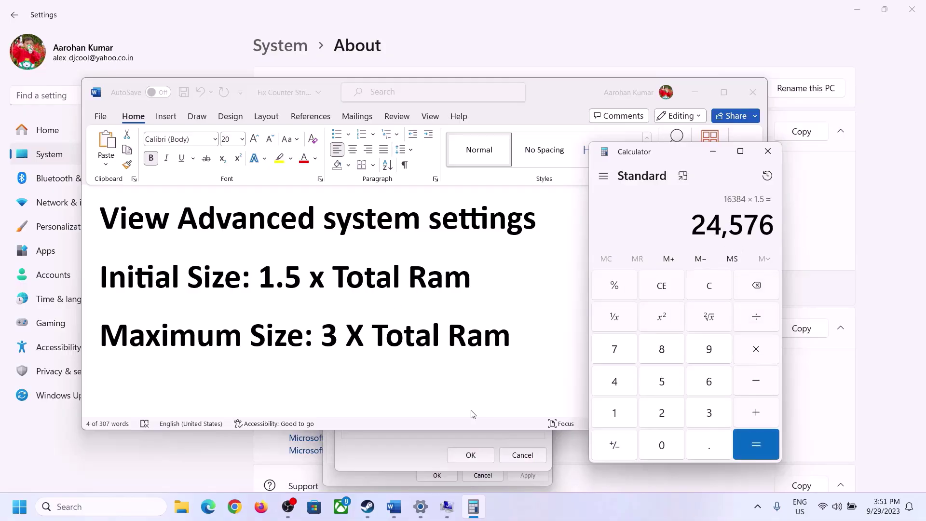
Return to the Virtual Memory dialog and set drive C's initial paging file size to 24576 MB
click(408, 450)
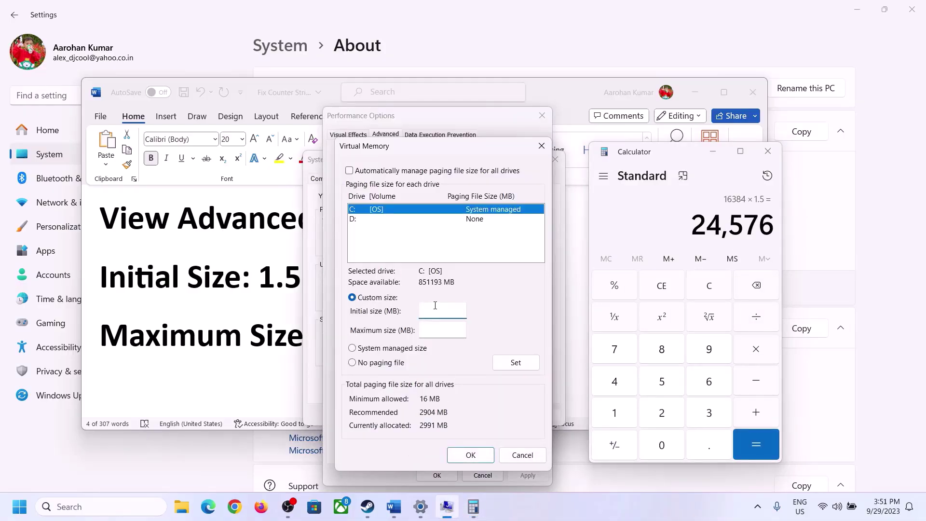
text(24576)
click(464, 329)
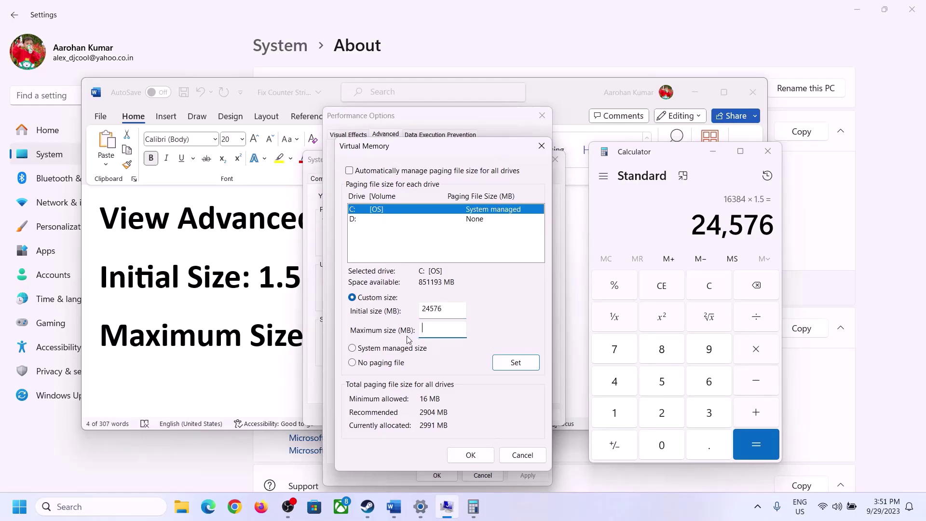
Clear the Calculator result and recheck the installed RAM in the system's About settings
click(264, 341)
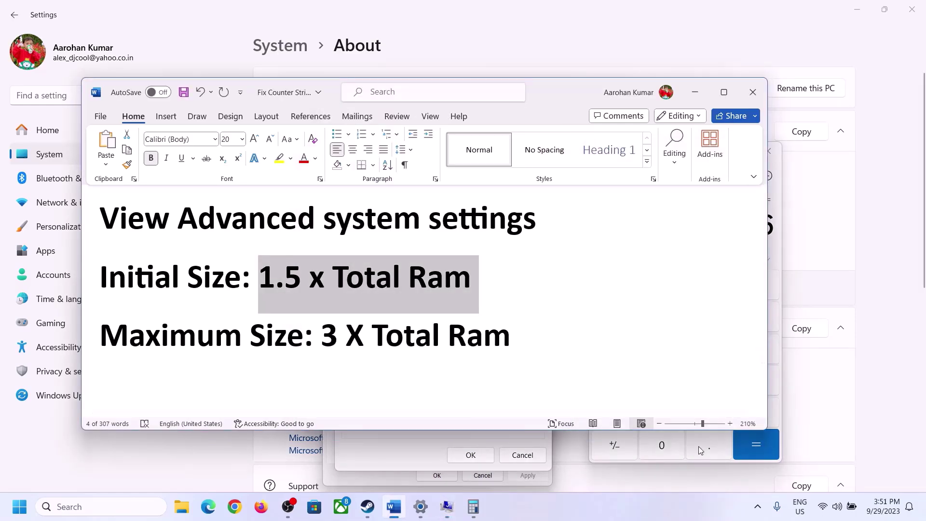
click(777, 252)
click(716, 285)
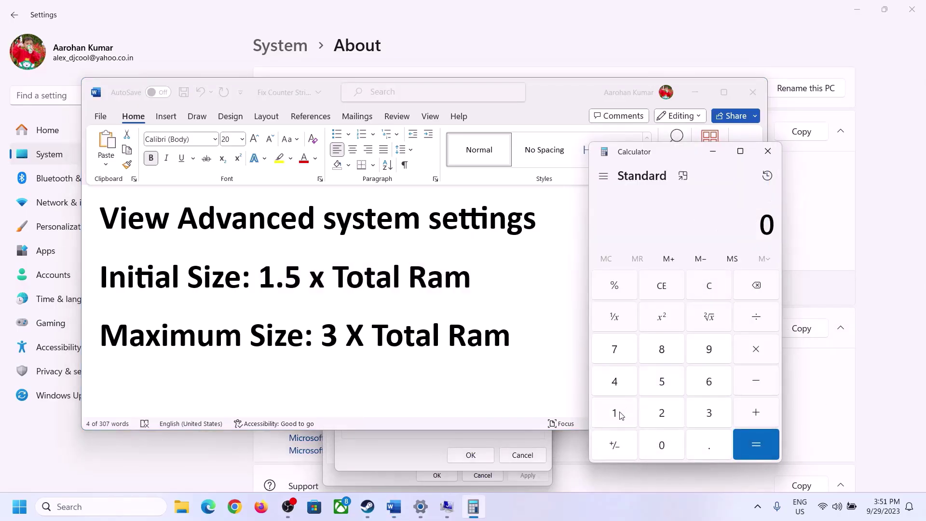
click(421, 506)
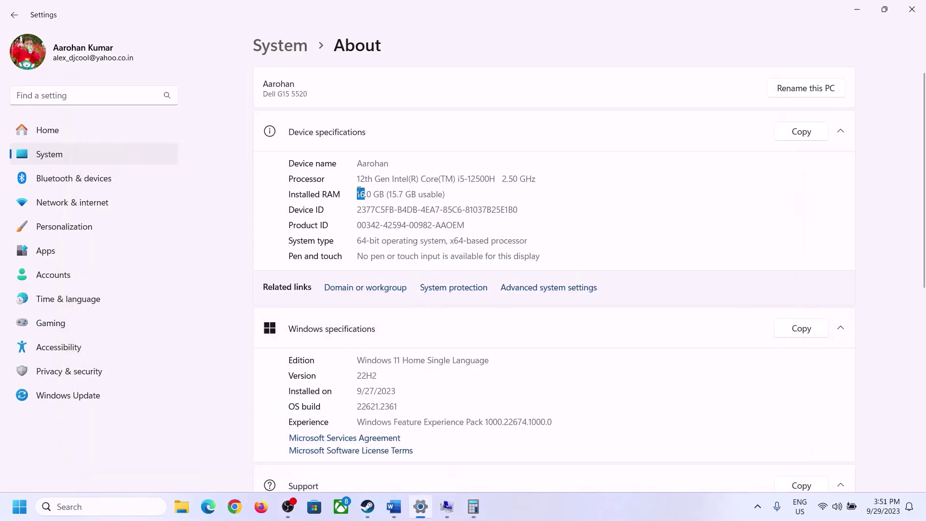
click(473, 506)
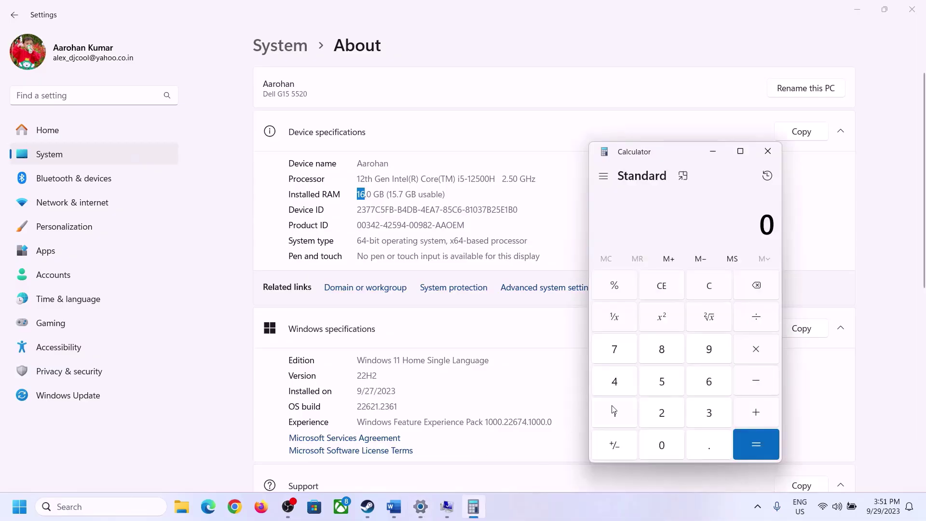
Calculate 16 x 1024 again as the RAM base in MB for the maximum size
click(625, 409)
click(707, 383)
click(753, 351)
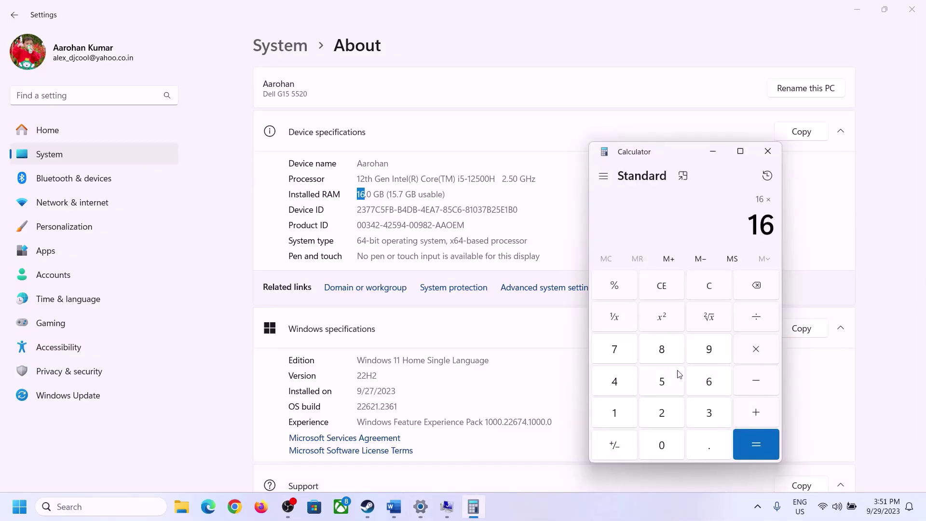
click(621, 410)
click(655, 441)
click(661, 411)
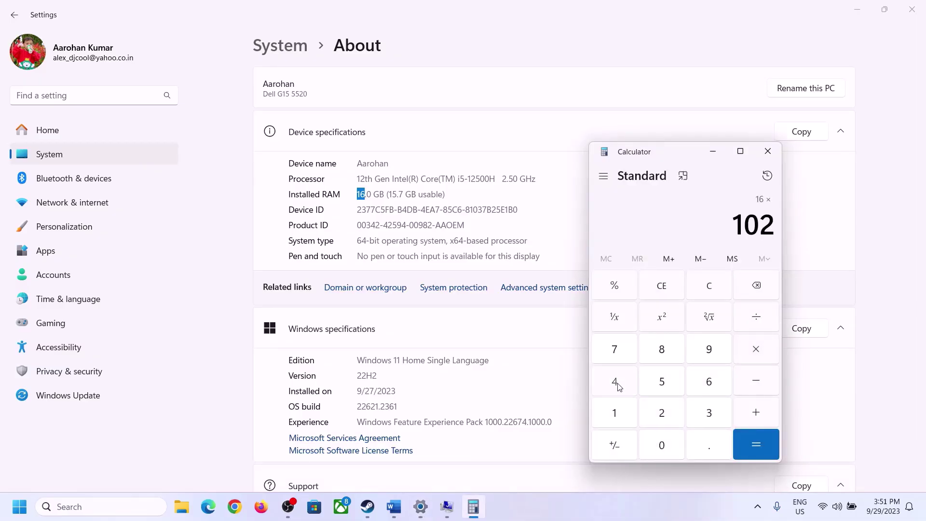
click(614, 380)
click(745, 456)
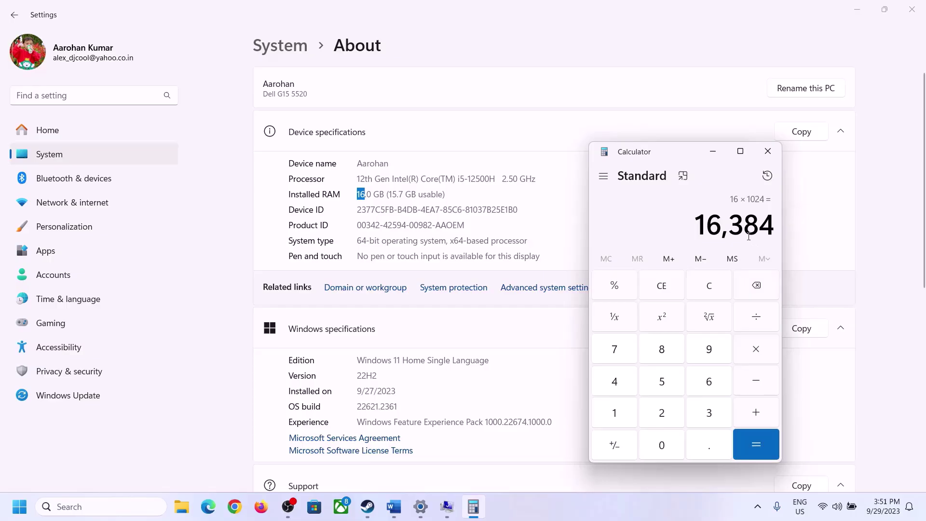
Check the maximum size formula in Word and multiply the RAM size in MB by 3 in Calculator
click(393, 504)
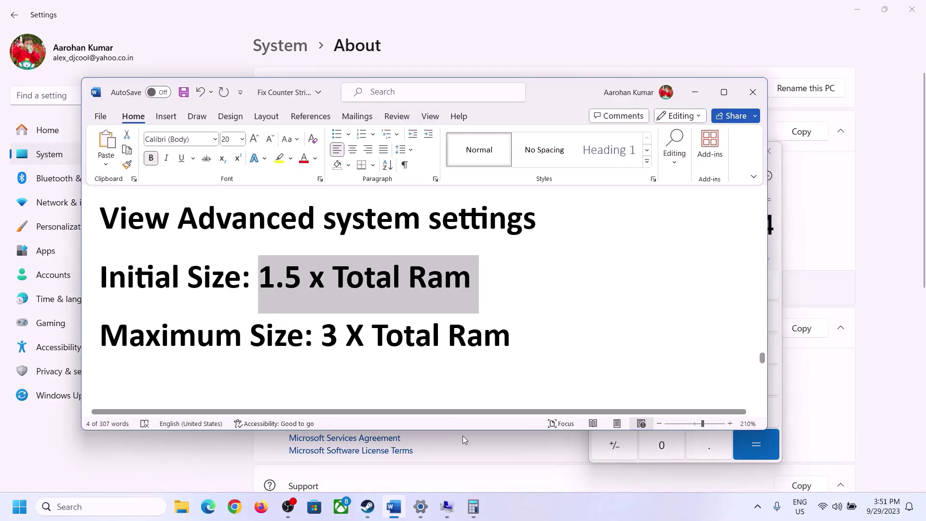
click(473, 506)
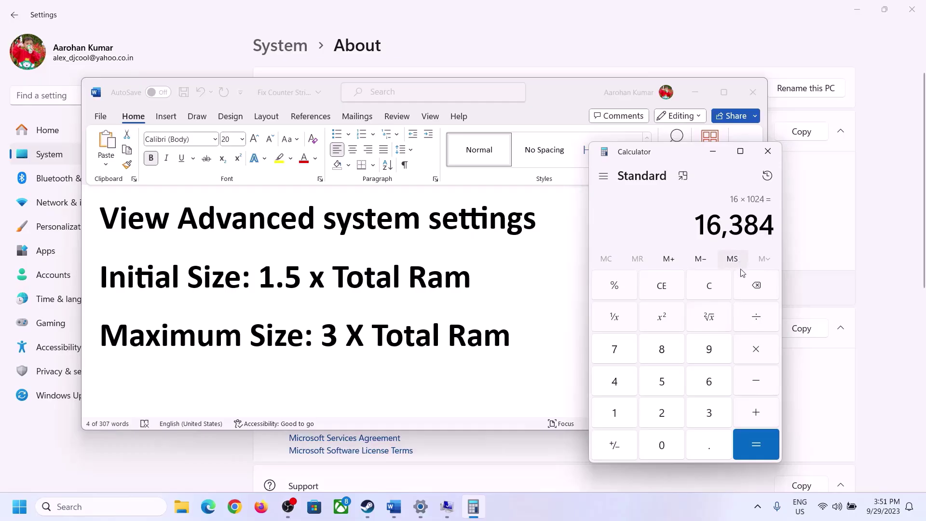
click(755, 352)
click(696, 416)
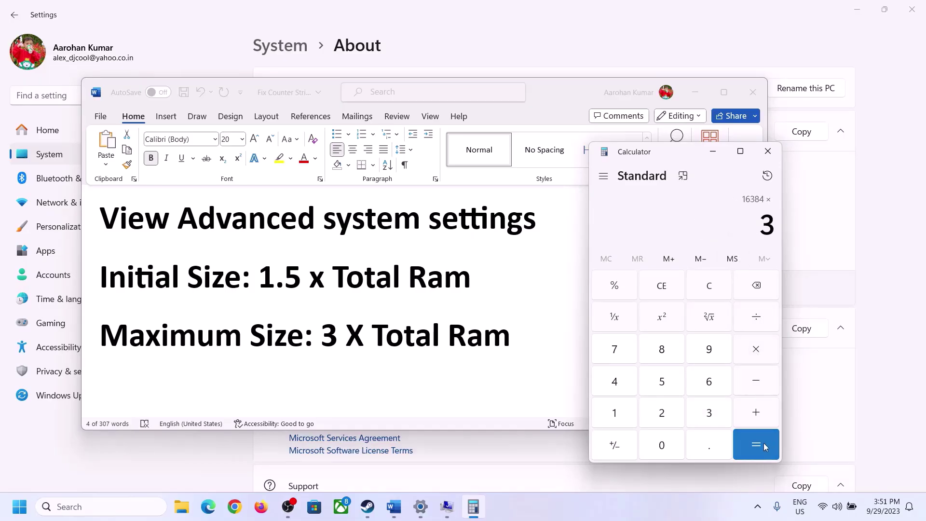
click(763, 441)
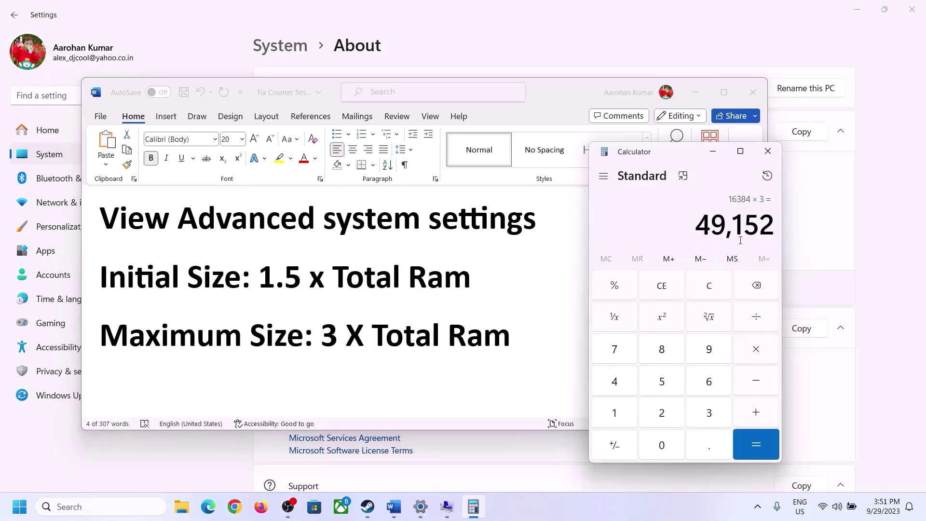
Set drive C's maximum paging file size to 49152 MB, apply the custom size, and acknowledge the restart notice
click(447, 509)
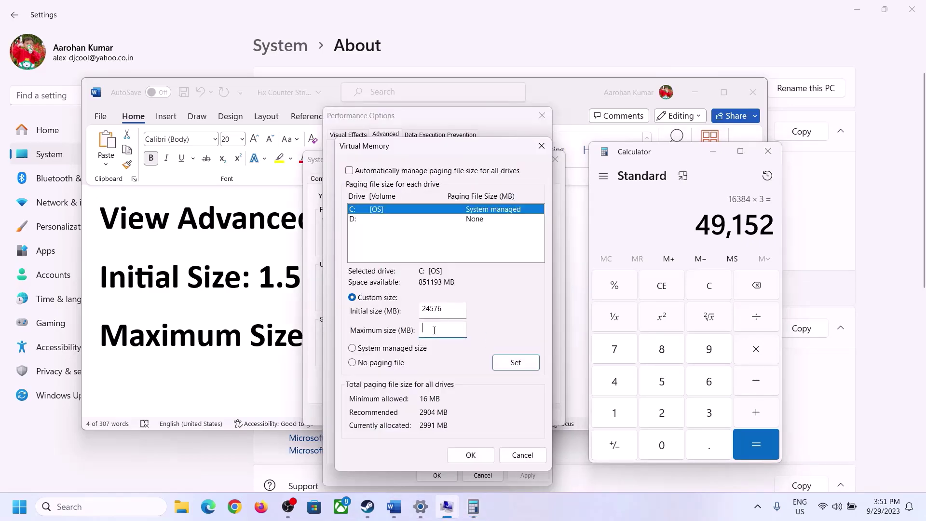
text(49152)
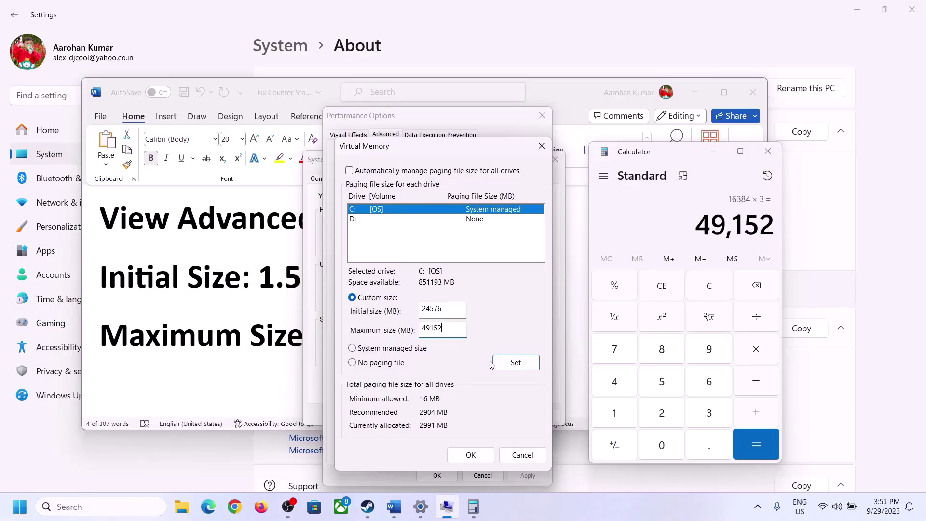
click(515, 365)
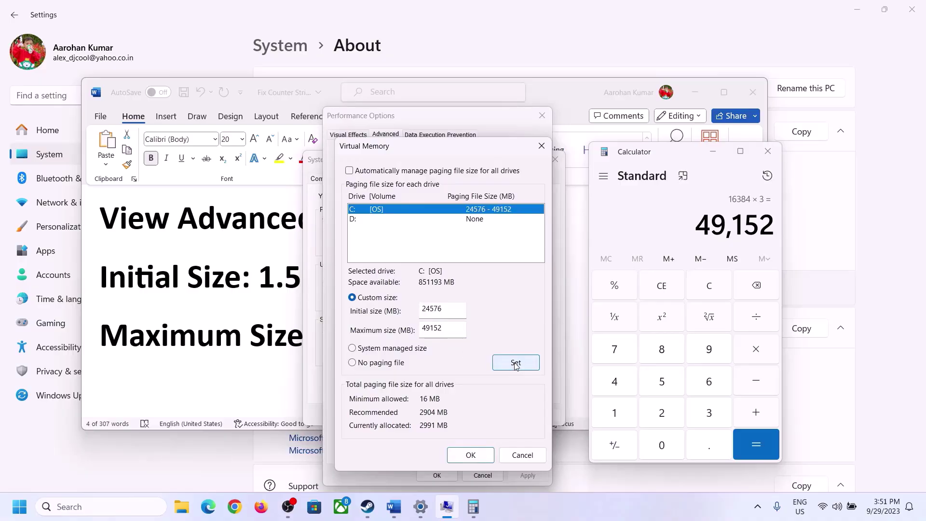
click(470, 455)
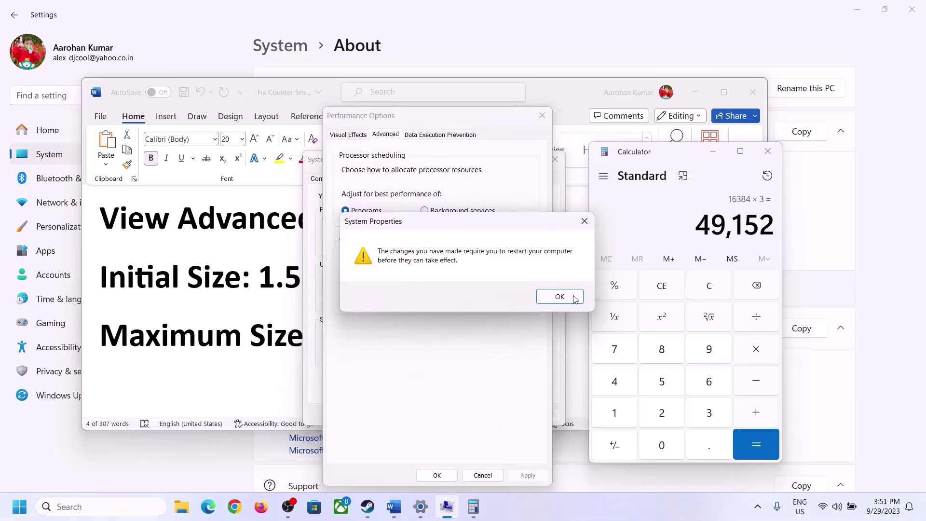
click(575, 299)
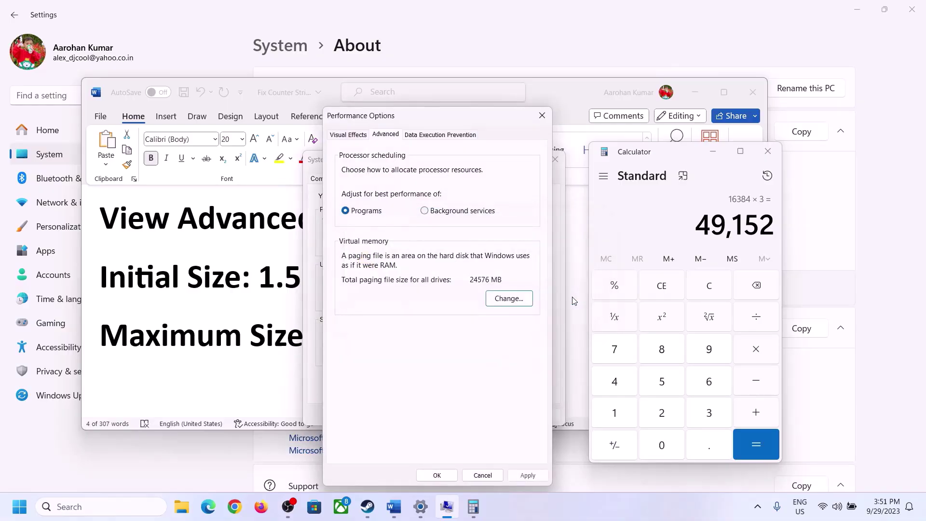
Accept the Performance Options and System Properties dialogs and dismiss the restart prompt without restarting
click(437, 475)
click(438, 410)
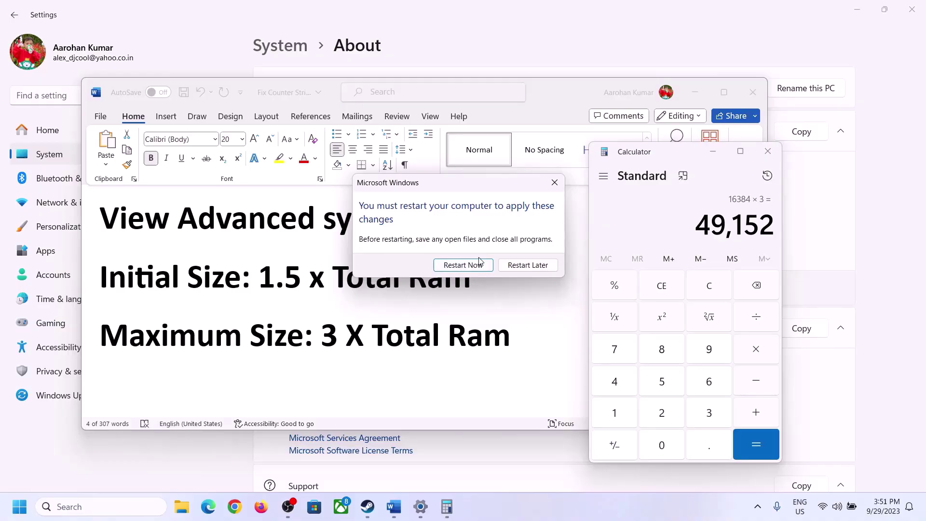
click(554, 182)
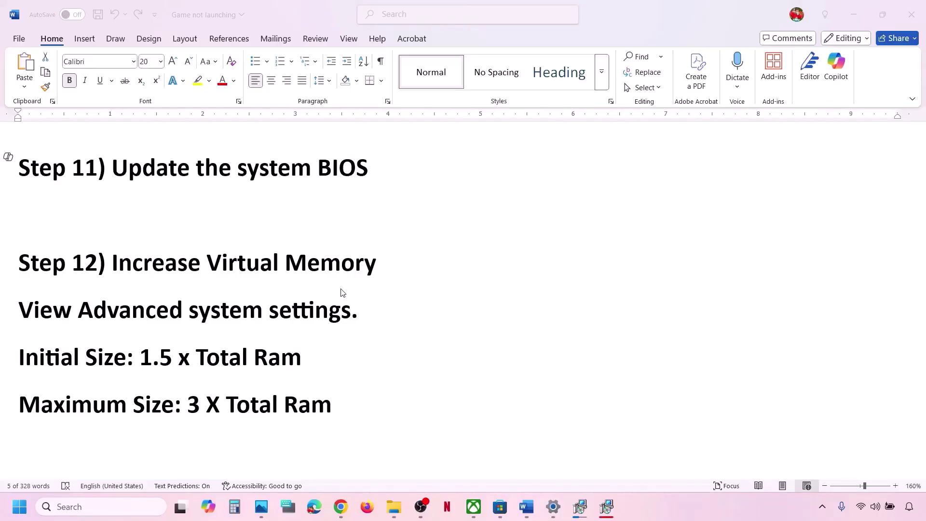
Set the font size of the Microsoft Store cache path under Step 13 in Word to 12
scroll(342, 293, down, 3)
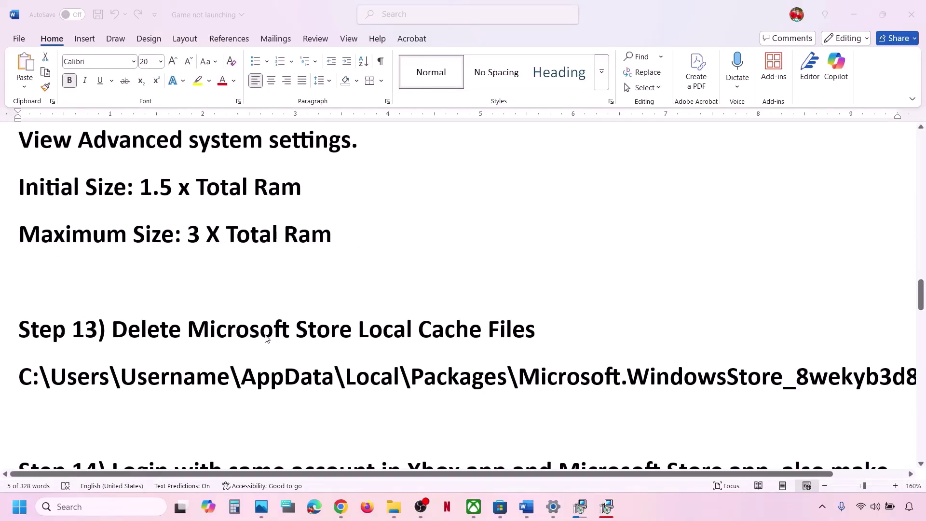
triple_click(479, 376)
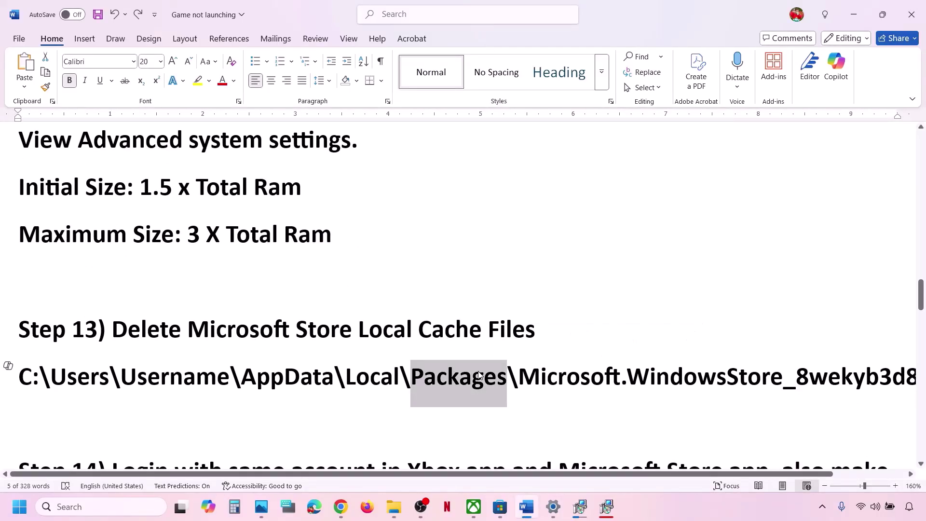
click(162, 62)
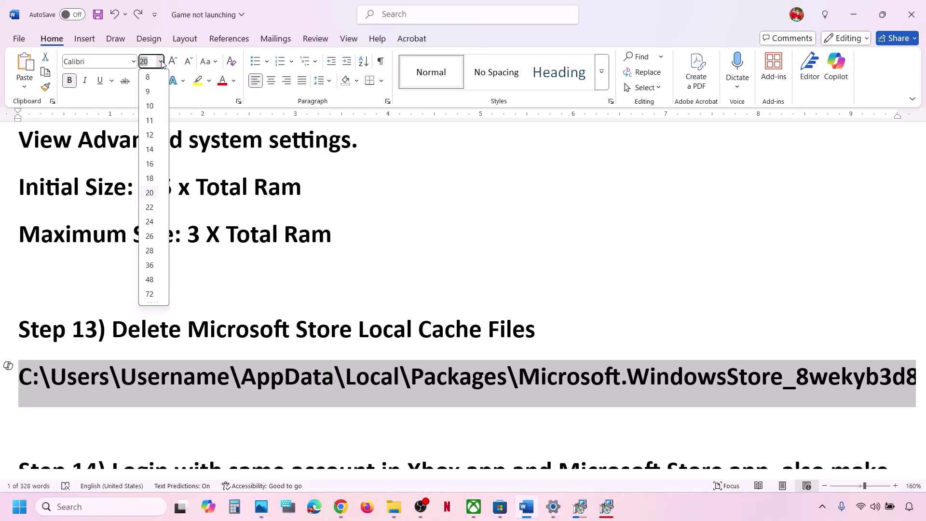
click(150, 135)
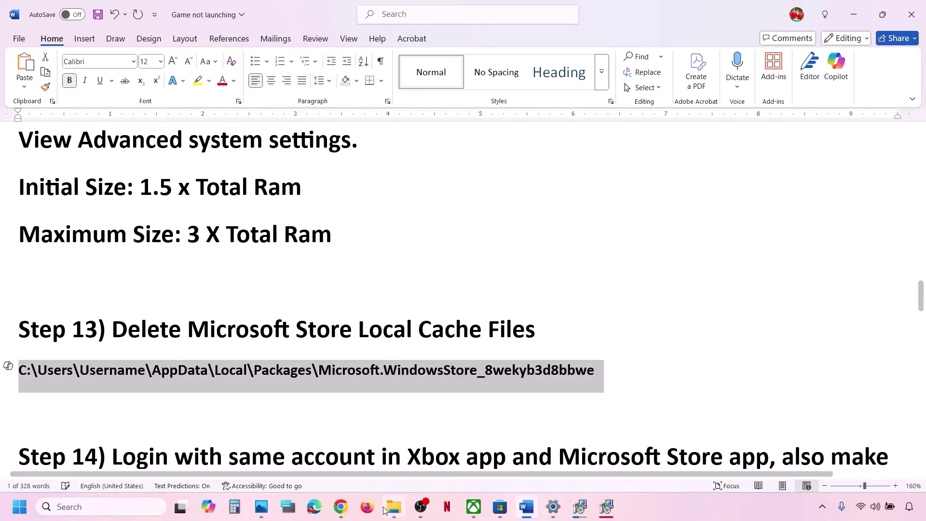
Switch to File Explorer and open the user's profile folder inside Users on drive C
click(394, 506)
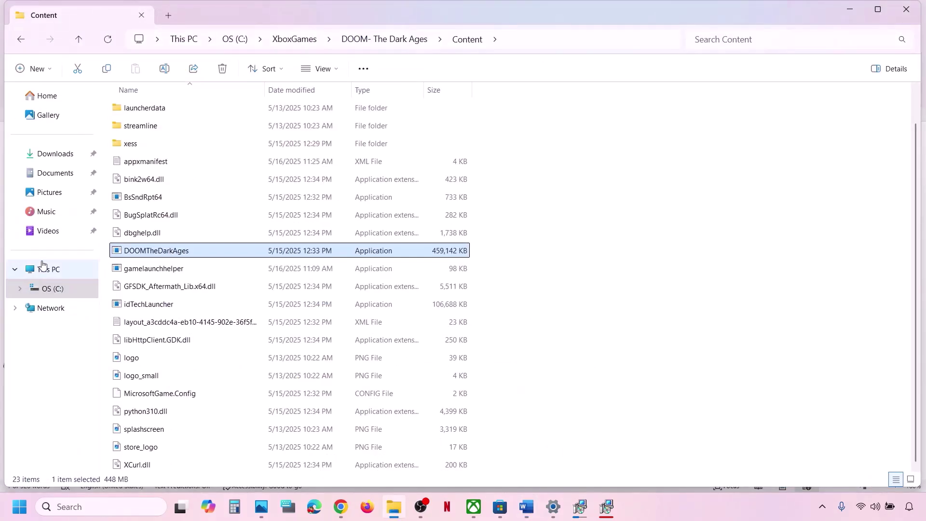
click(42, 265)
double_click(203, 114)
scroll(180, 361, down, 3)
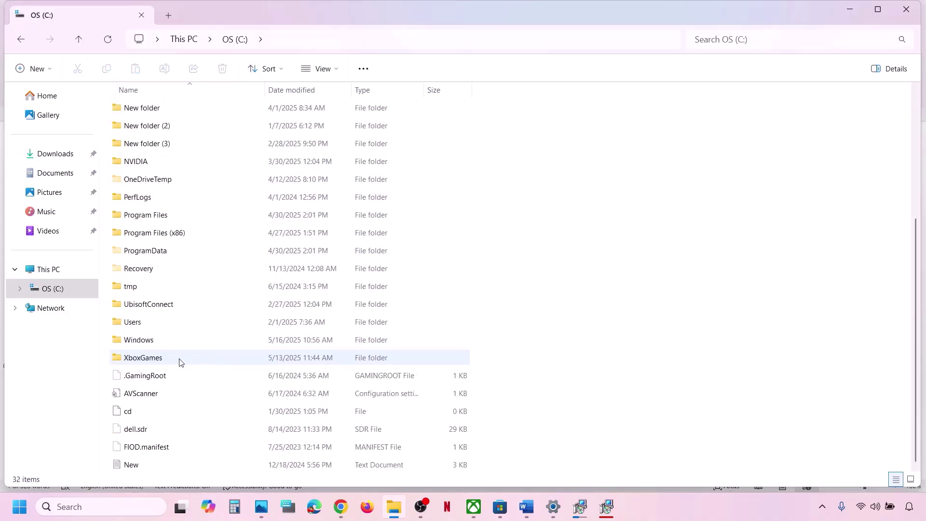
double_click(136, 323)
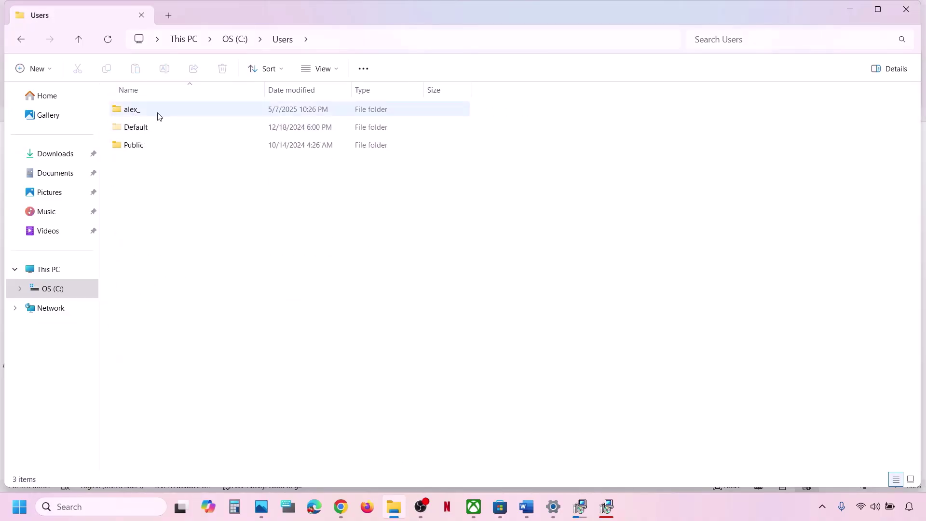
double_click(151, 114)
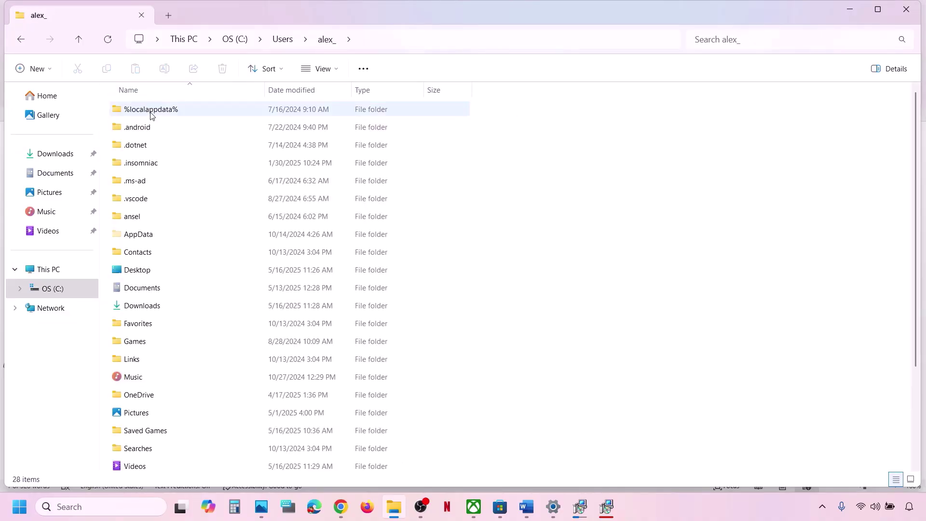
Check that hidden items are shown and open the AppData folder in the user's profile
click(155, 235)
click(337, 68)
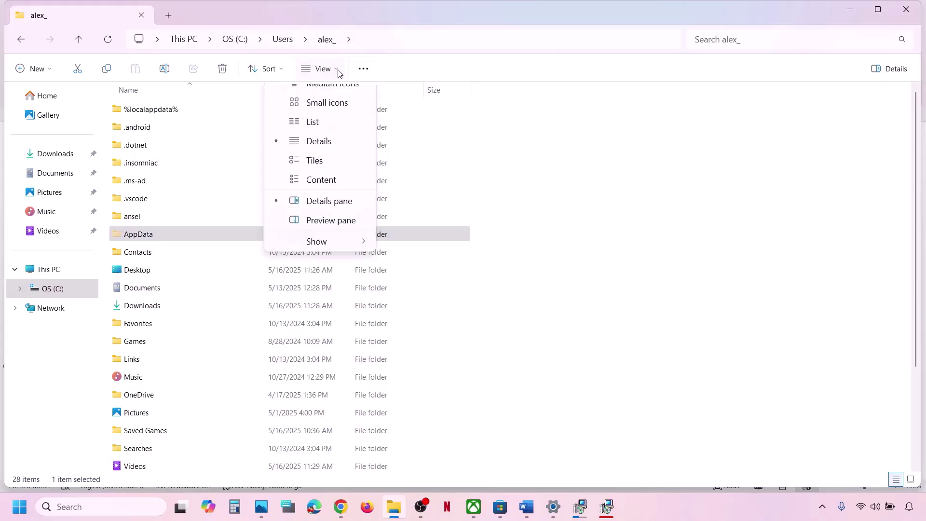
mouse_move(356, 295)
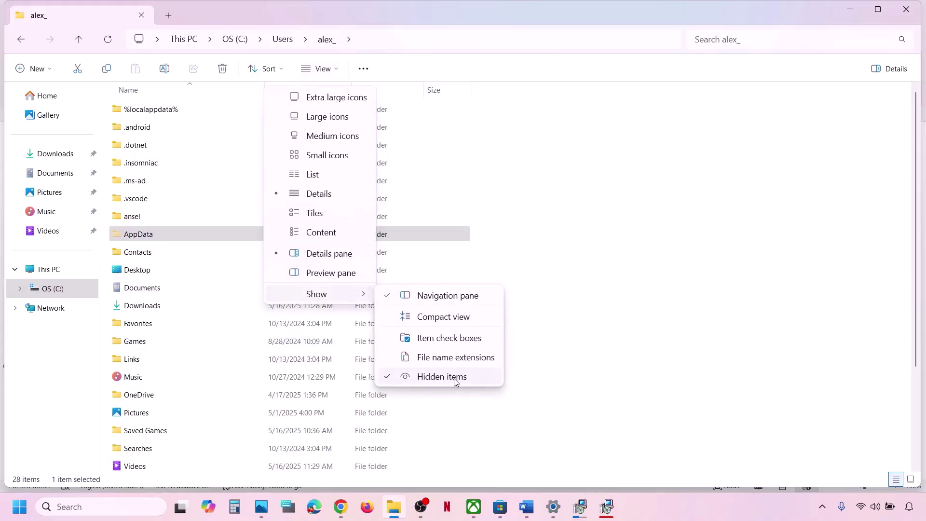
click(135, 235)
double_click(135, 235)
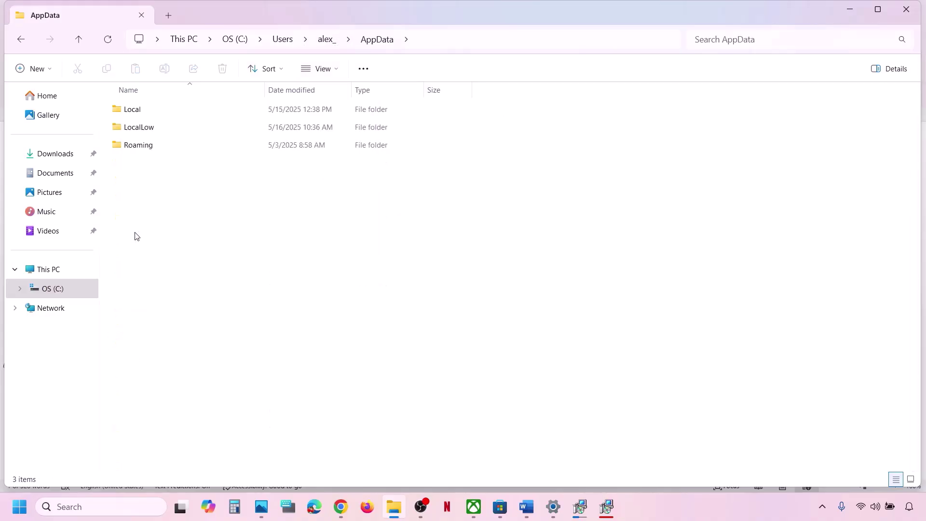
Open the Local folder inside AppData and go into its Packages folder
double_click(138, 111)
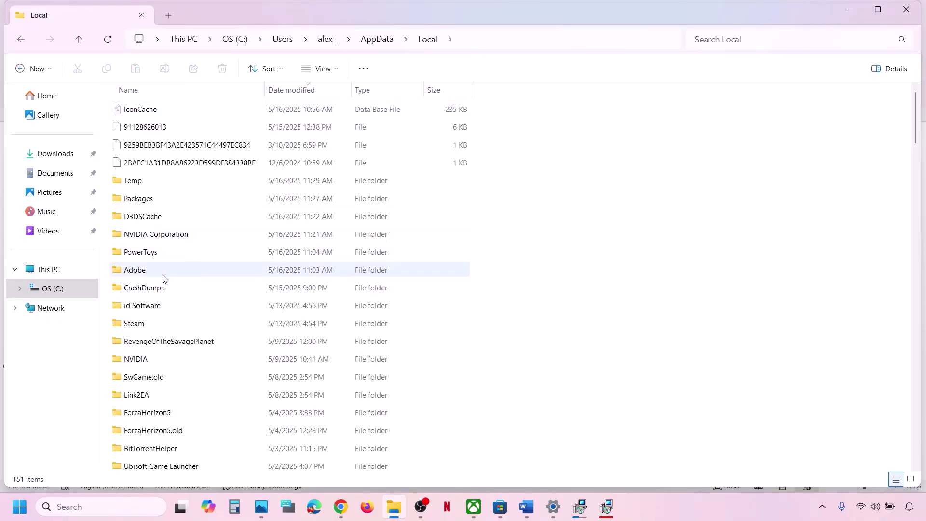
click(147, 198)
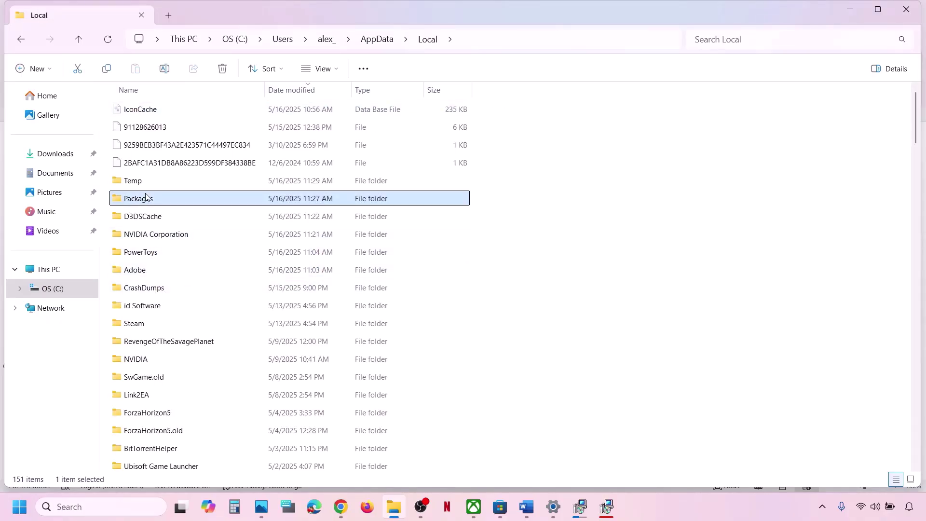
double_click(190, 203)
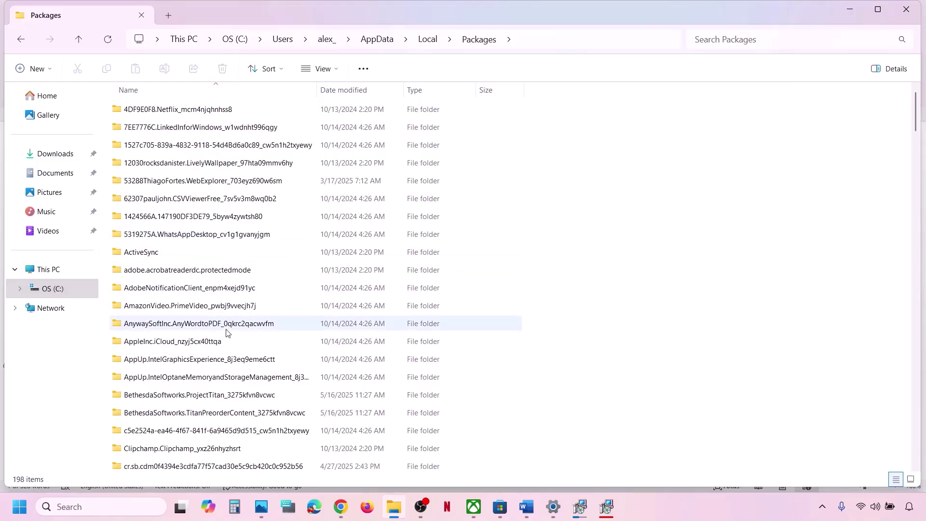
Sort the Packages folder by name in descending order and look for the Microsoft.WindowsStore_8wekyb3d8bbwe folder
click(200, 87)
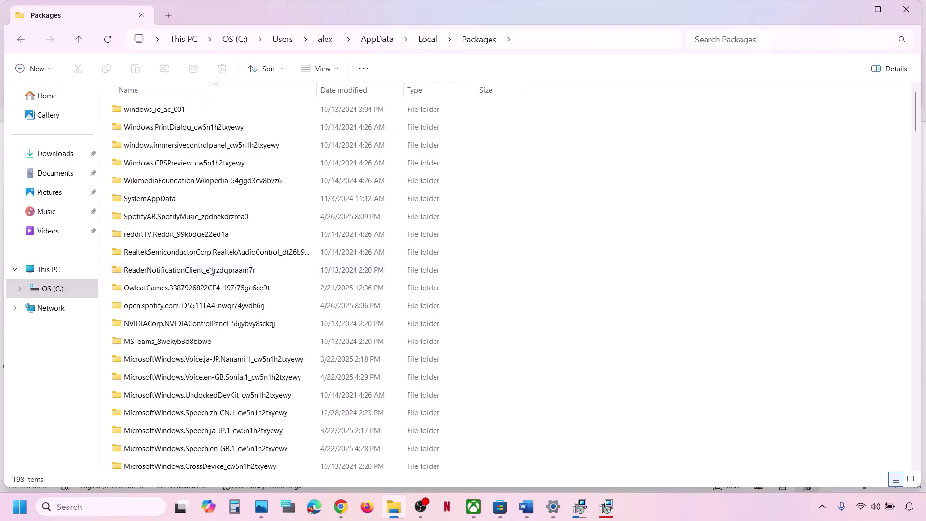
scroll(210, 271, down, 8)
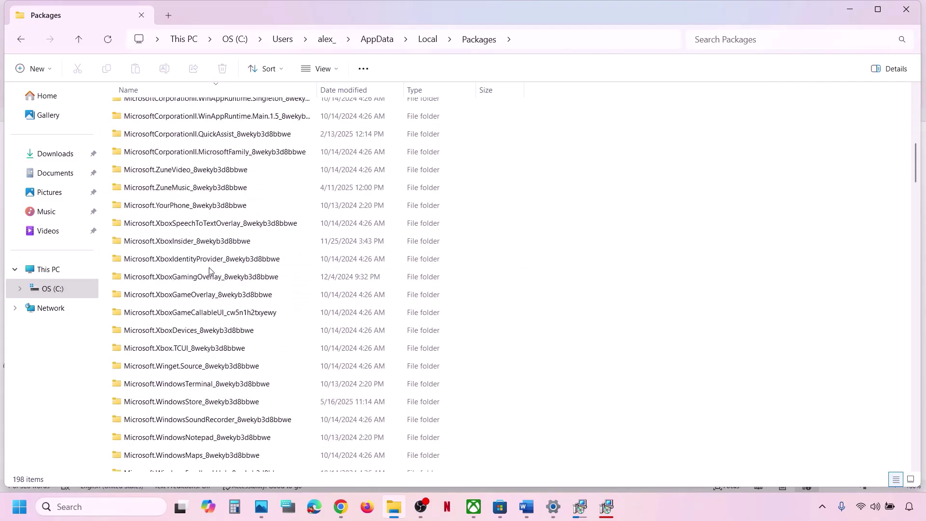
scroll(210, 271, down, 12)
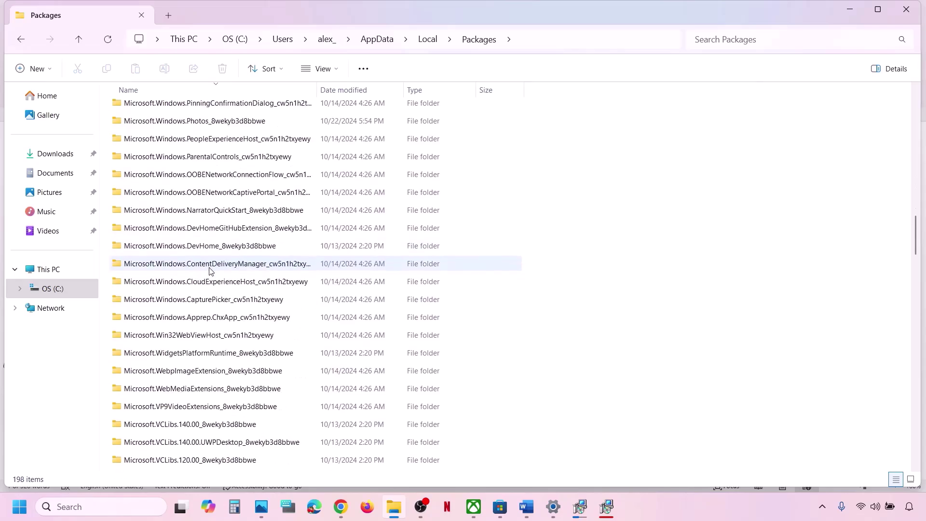
scroll(210, 271, down, 3)
scroll(209, 271, down, 6)
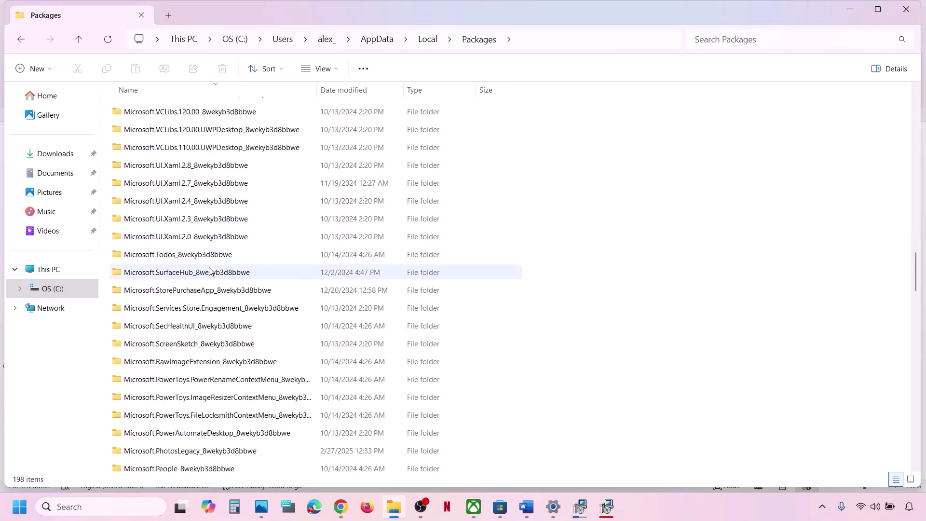
scroll(209, 271, down, 10)
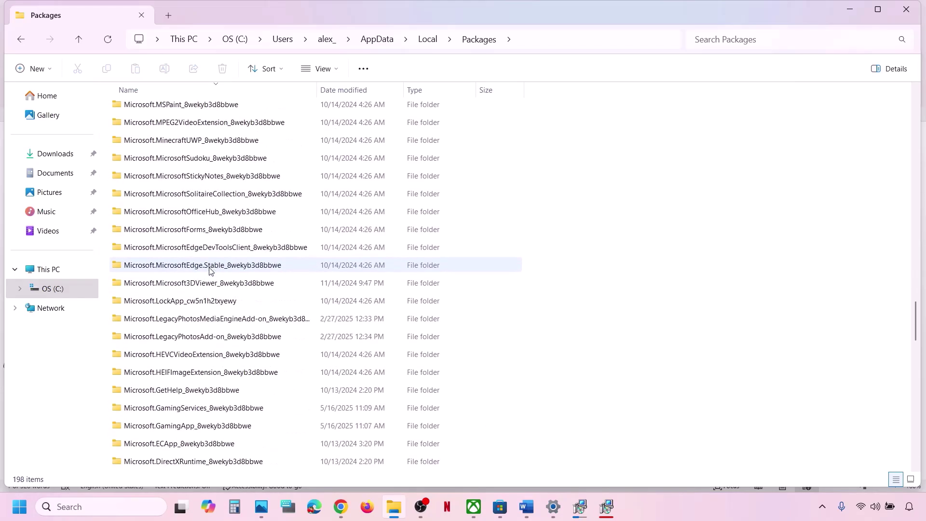
Look through the Packages folder and sort its contents by name in ascending order
scroll(210, 271, down, 5)
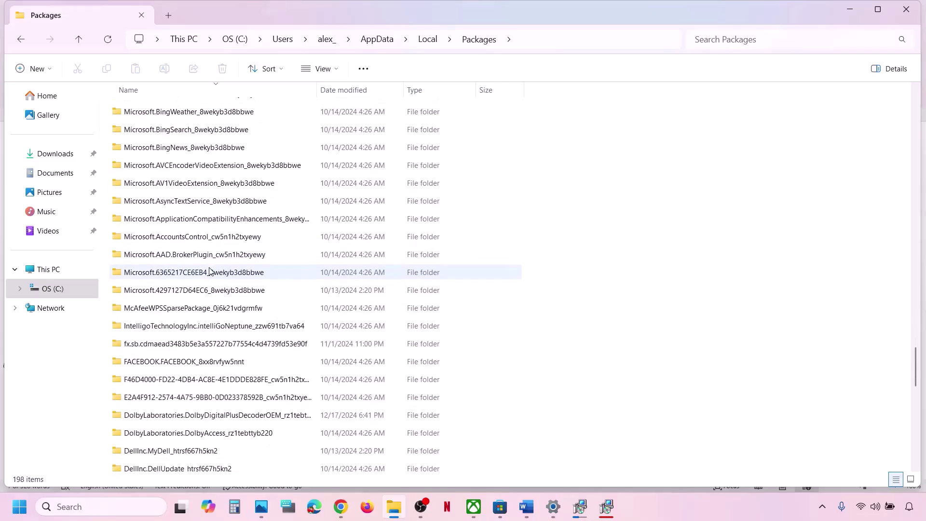
scroll(210, 374, up, 4)
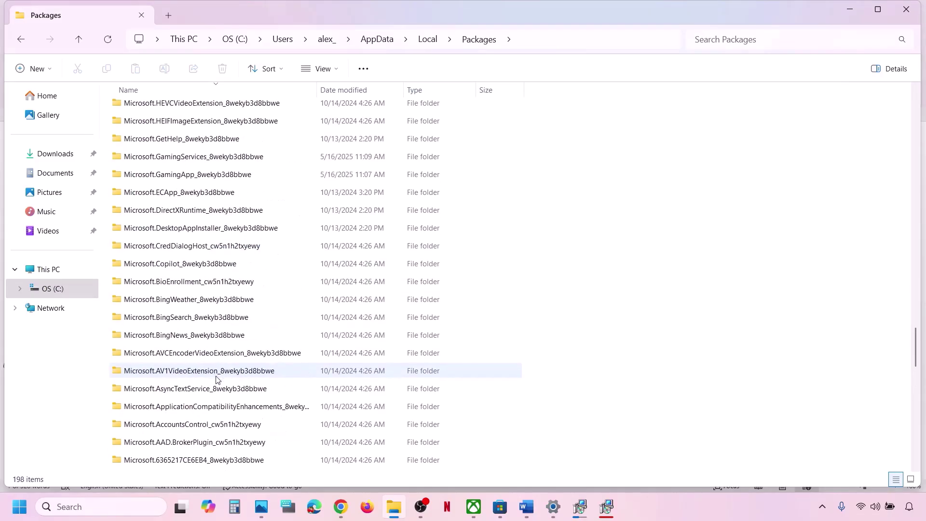
scroll(205, 232, up, 5)
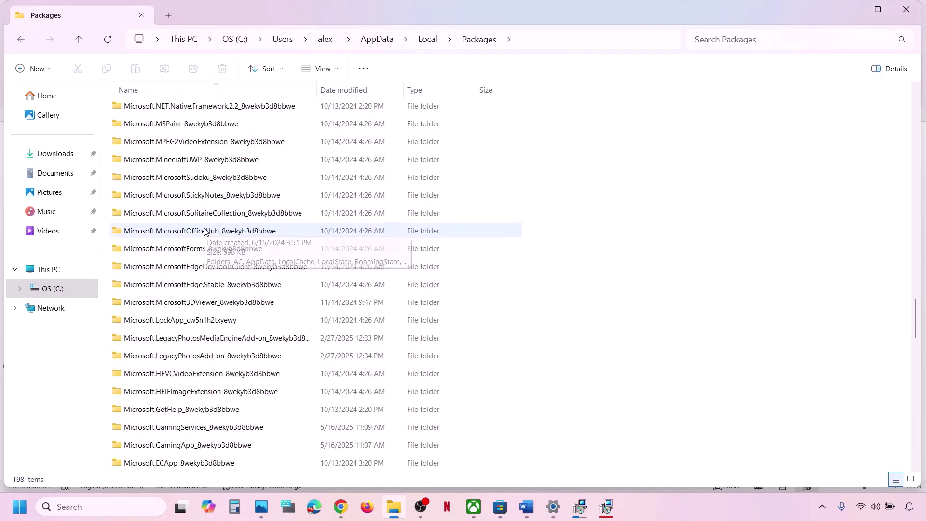
scroll(205, 232, down, 15)
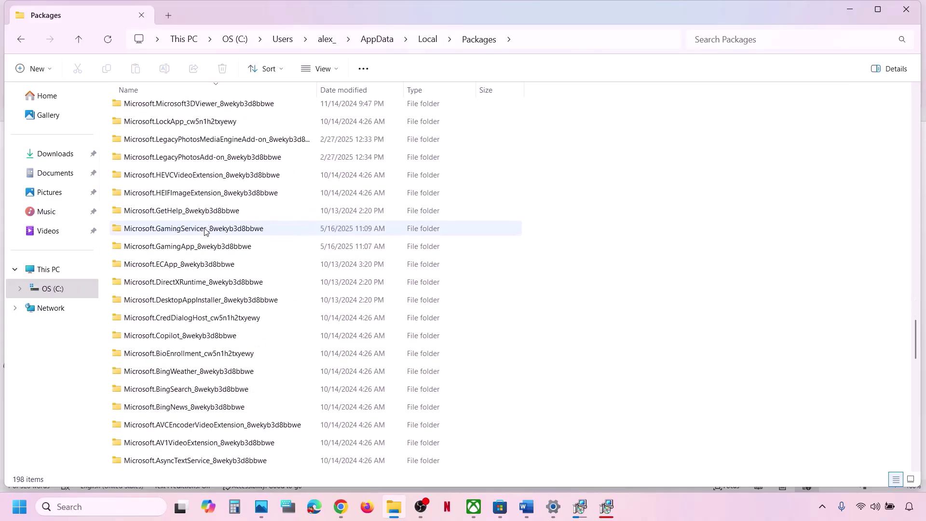
scroll(205, 232, down, 4)
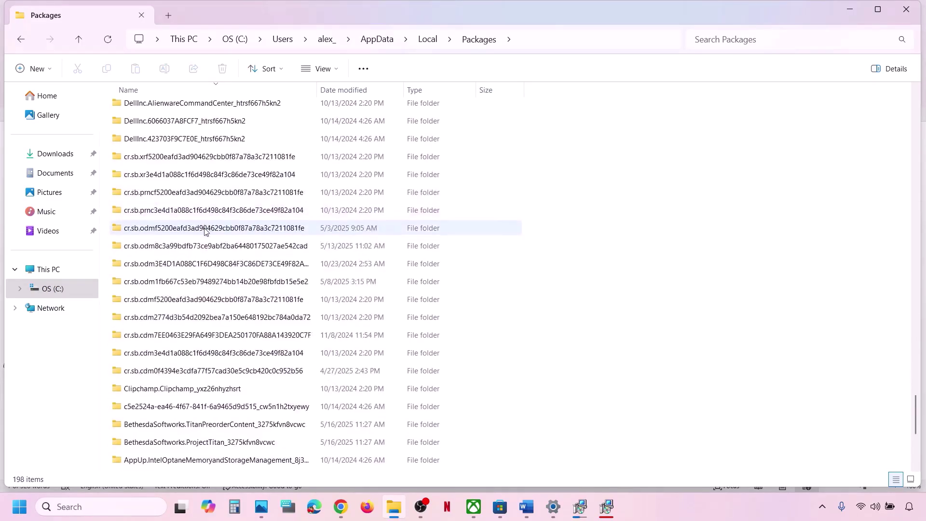
scroll(215, 87, up, 2)
click(215, 87)
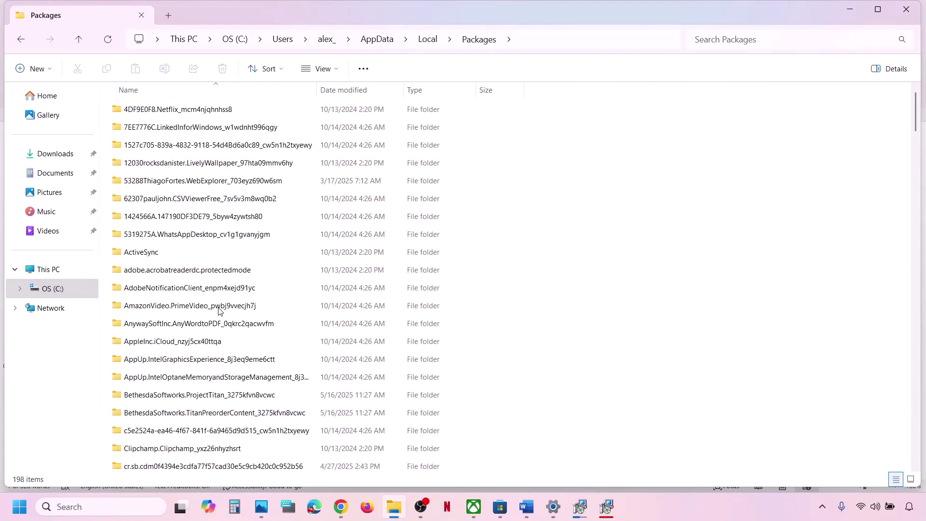
Find and open the Microsoft.WindowsStore_8wekyb3d8bbwe folder inside Packages
scroll(219, 307, down, 12)
scroll(219, 310, down, 13)
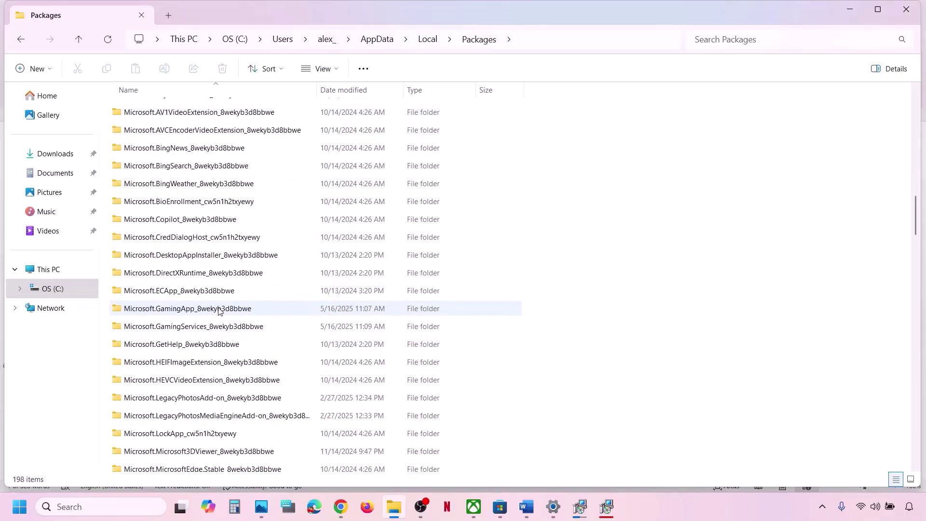
scroll(218, 311, down, 10)
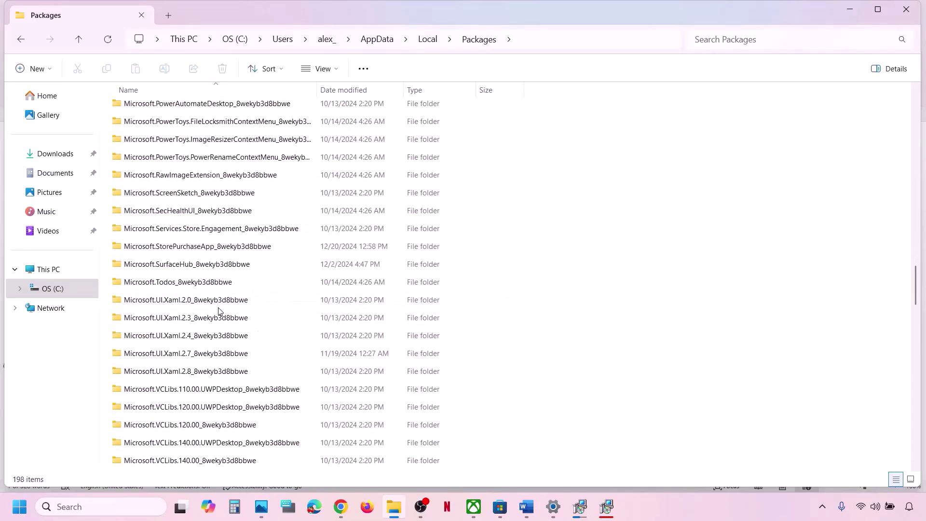
scroll(218, 311, down, 10)
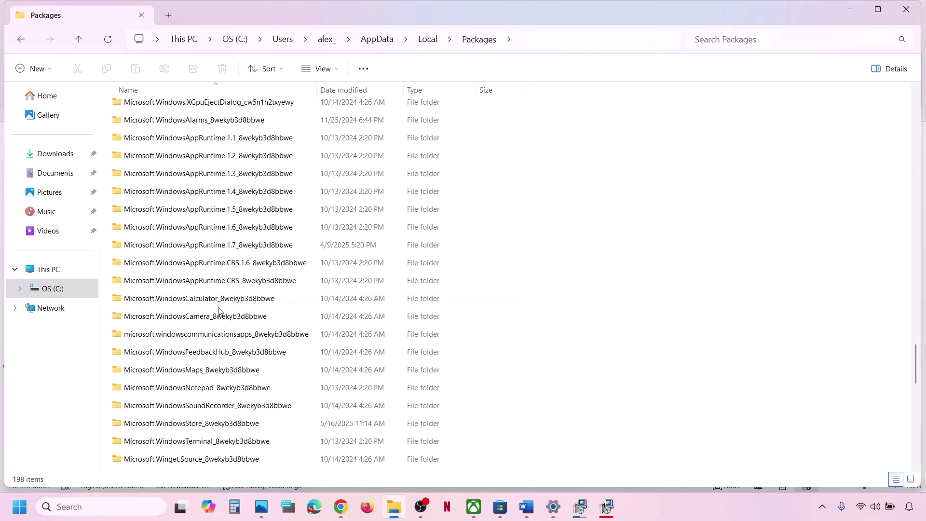
scroll(218, 311, down, 2)
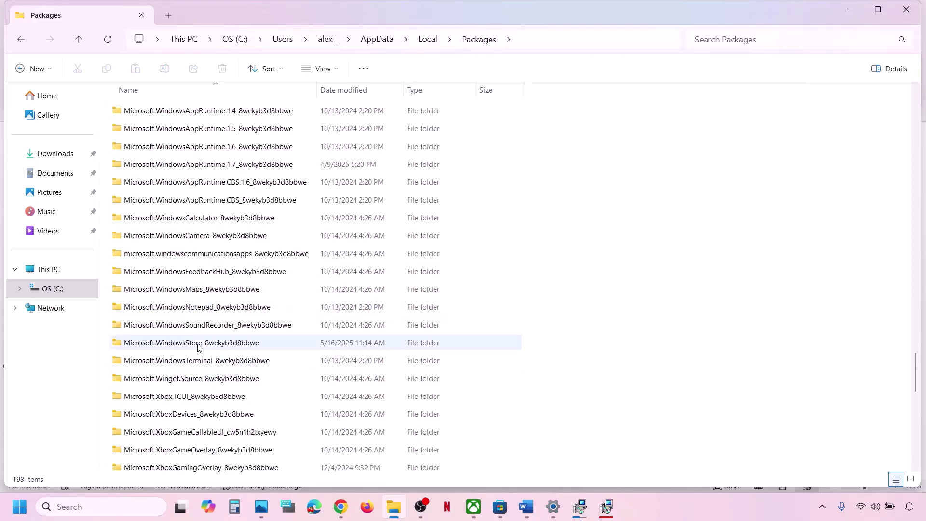
click(178, 347)
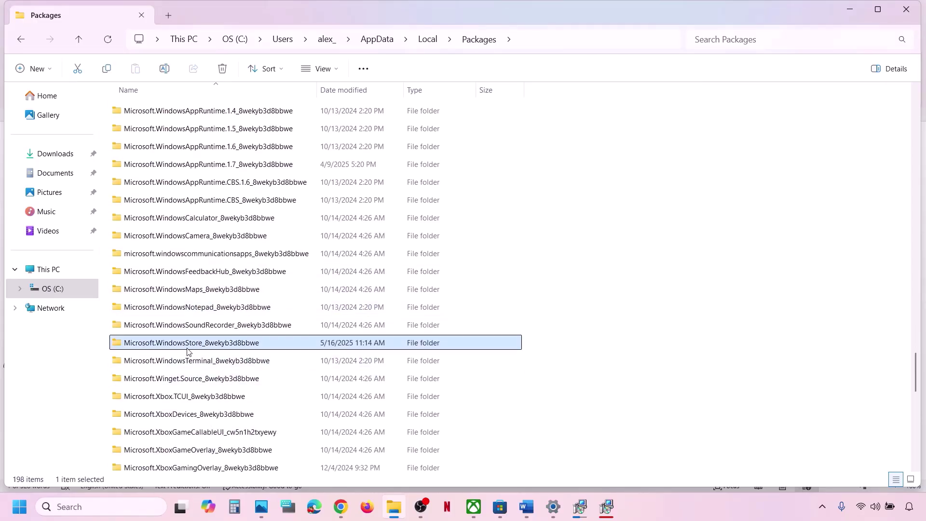
mouse_move(197, 351)
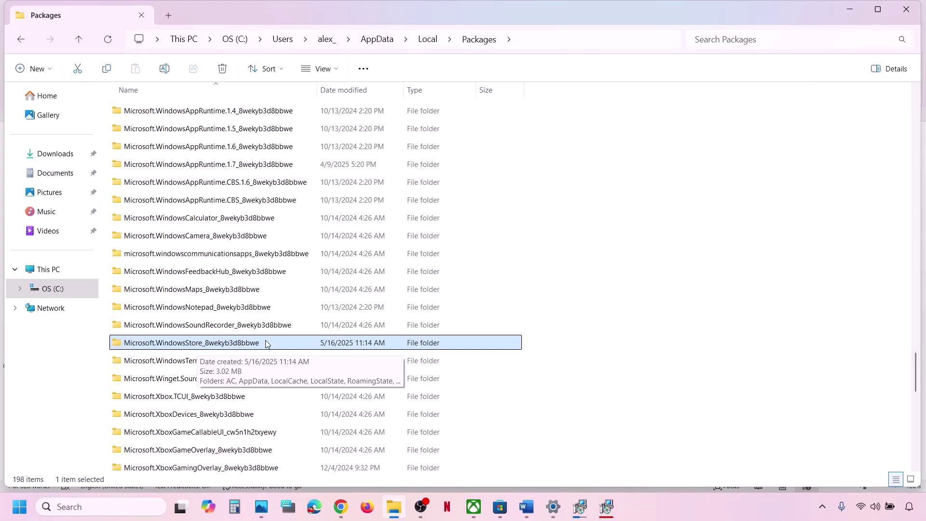
double_click(246, 343)
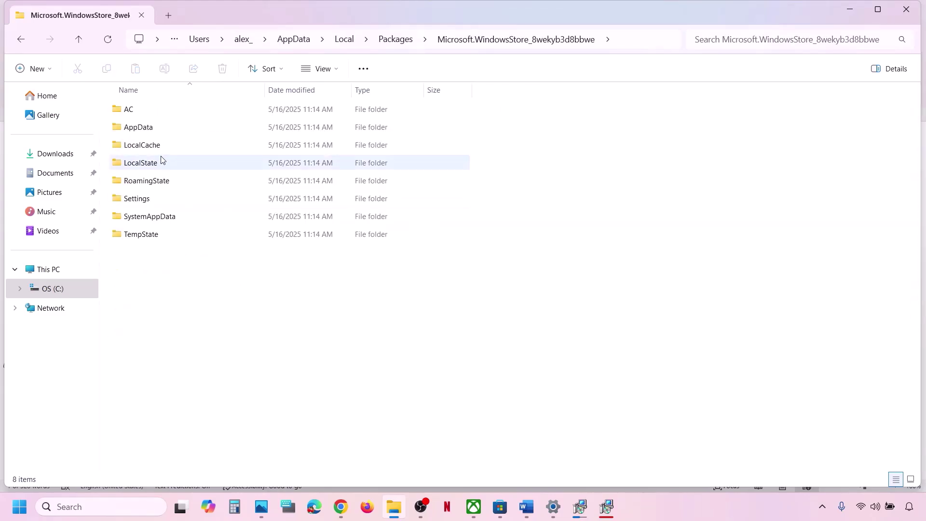
Delete the LocalCache folder from the Microsoft Store package folder
click(146, 148)
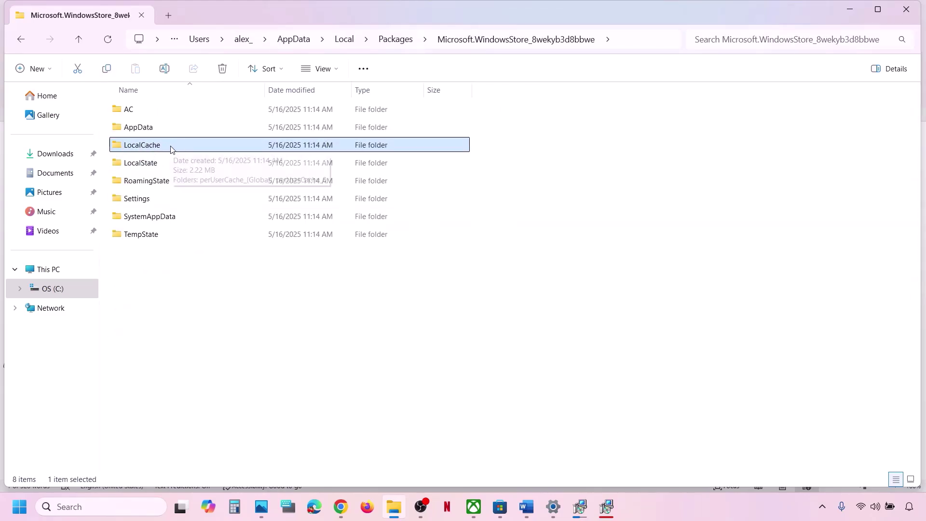
right_click(171, 149)
click(305, 149)
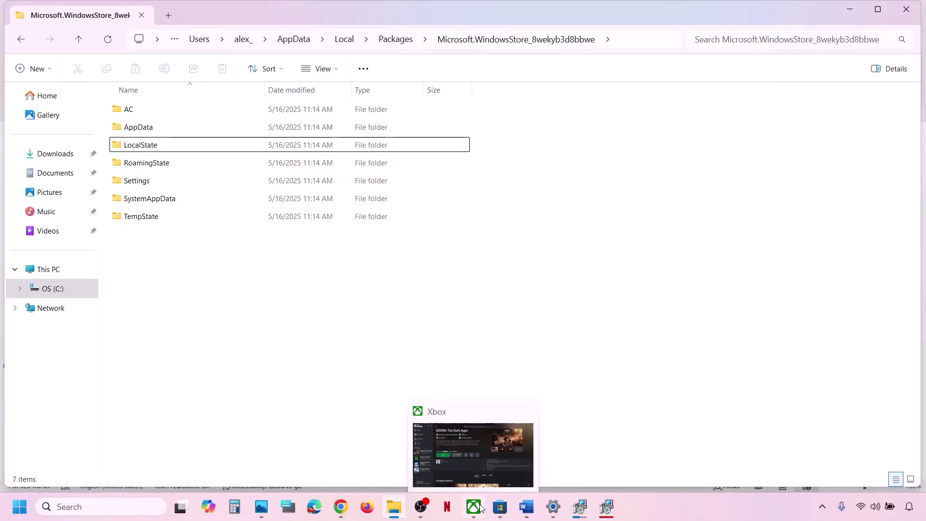
Switch to the Word document and review Step 14 on using the same account in the Xbox and Microsoft Store apps
click(481, 506)
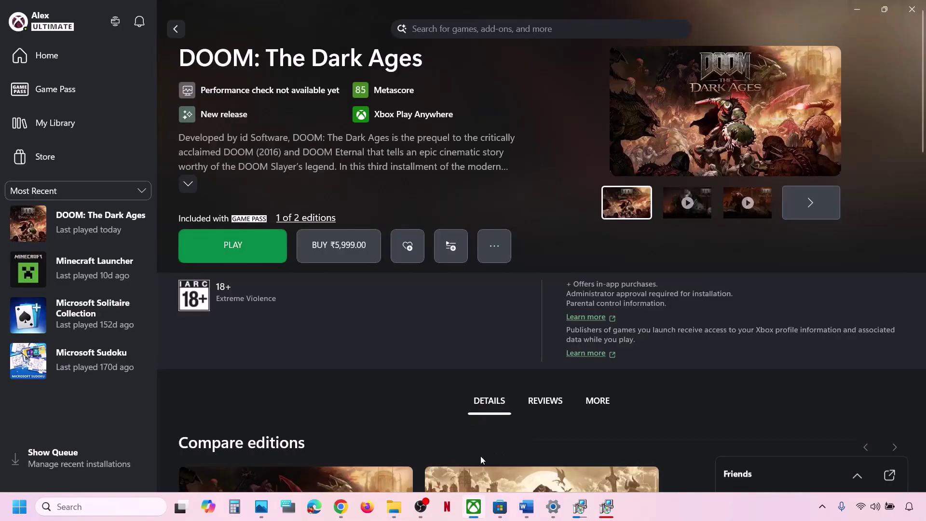
click(526, 506)
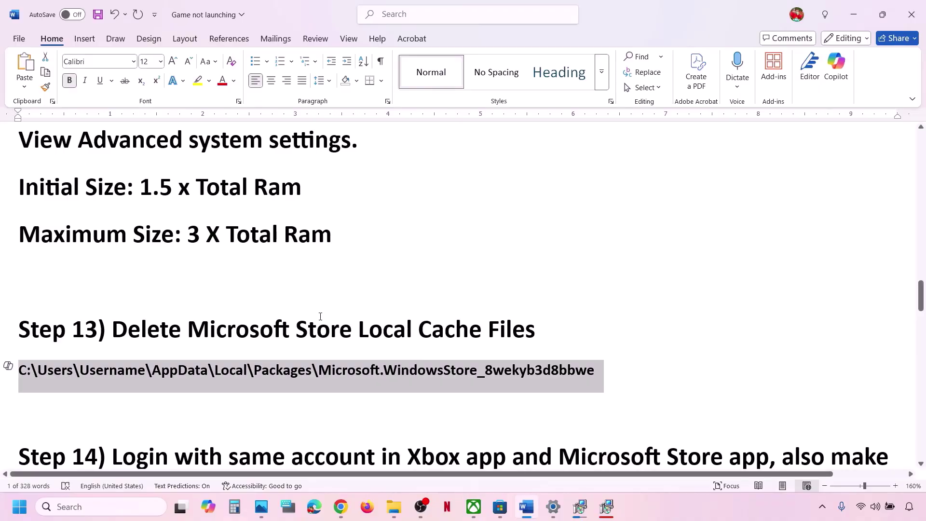
scroll(321, 316, down, 3)
scroll(154, 328, up, 1)
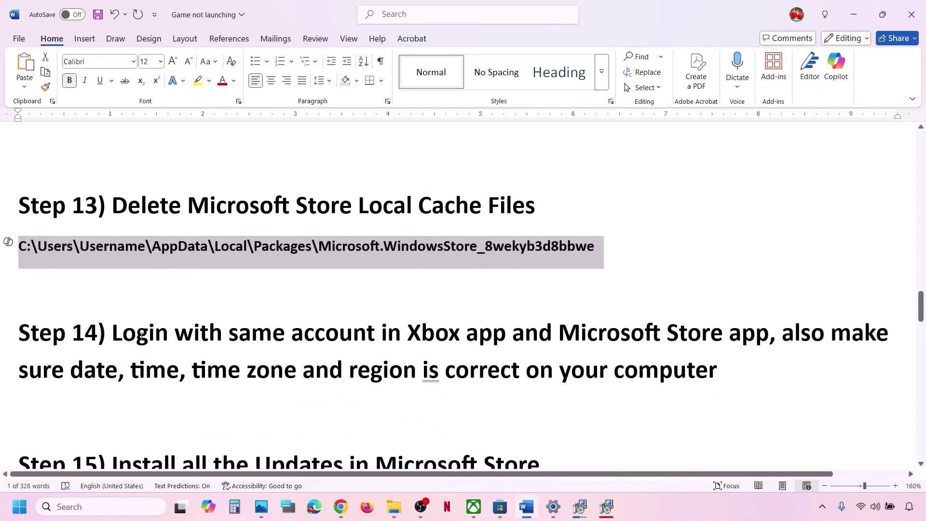
drag(125, 339, 709, 327)
Switch to Microsoft Store and sign in with the saved Outlook account, entering the account's Windows PIN
click(499, 507)
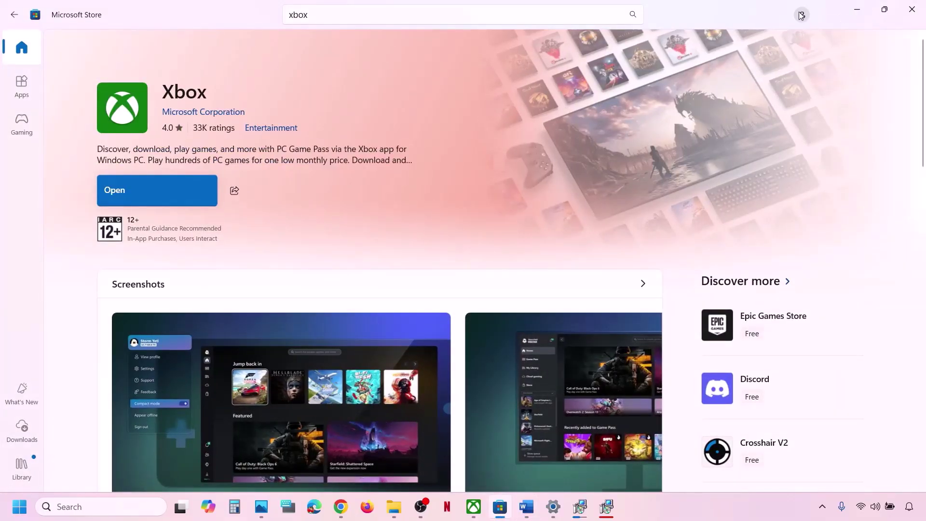
click(800, 15)
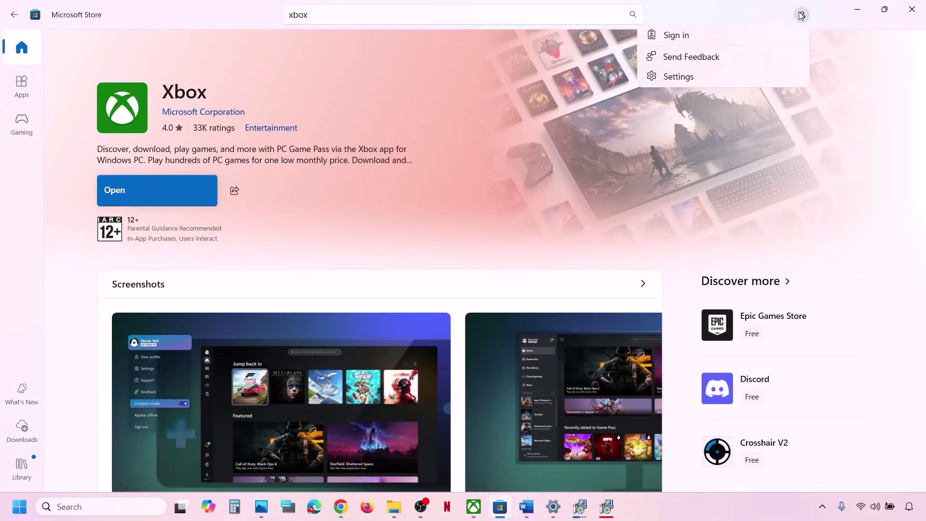
click(722, 40)
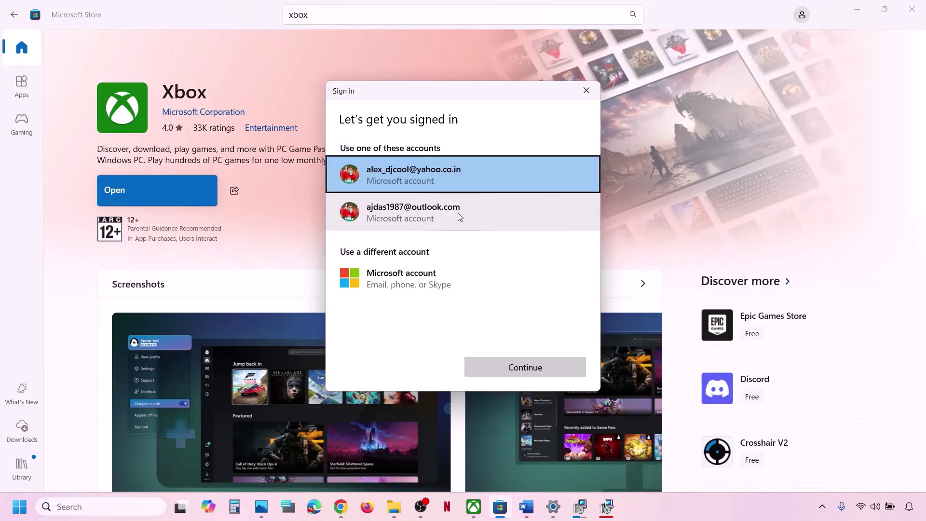
click(458, 213)
click(534, 367)
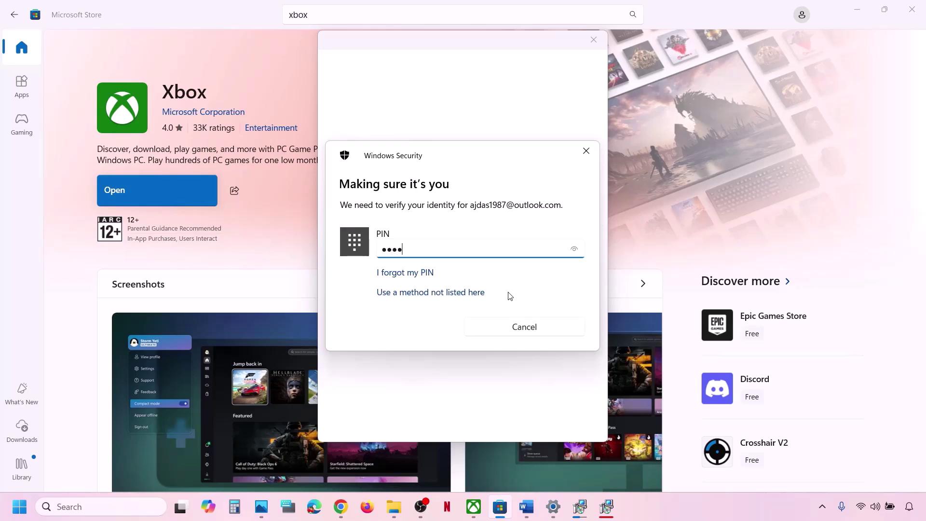
key(Return)
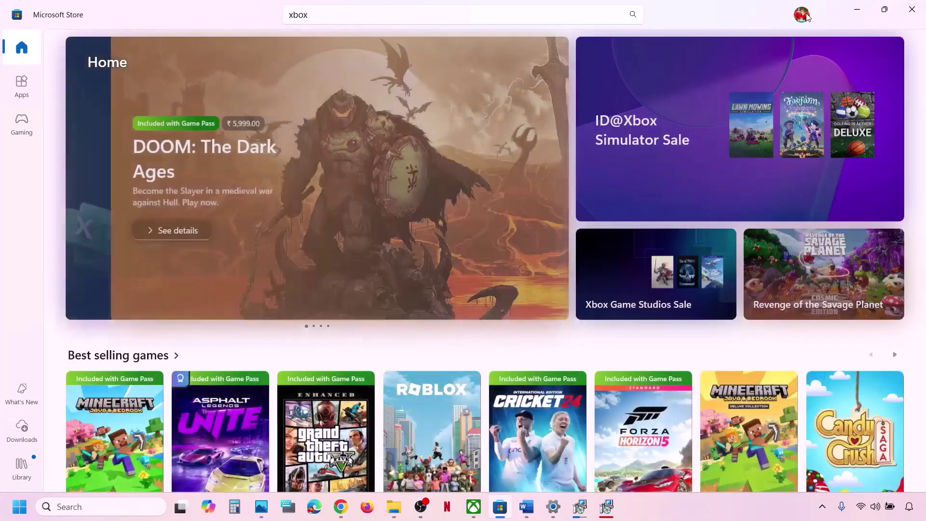
Sign out of Microsoft Store and sign back in with the same Outlook account, entering the PIN
click(803, 15)
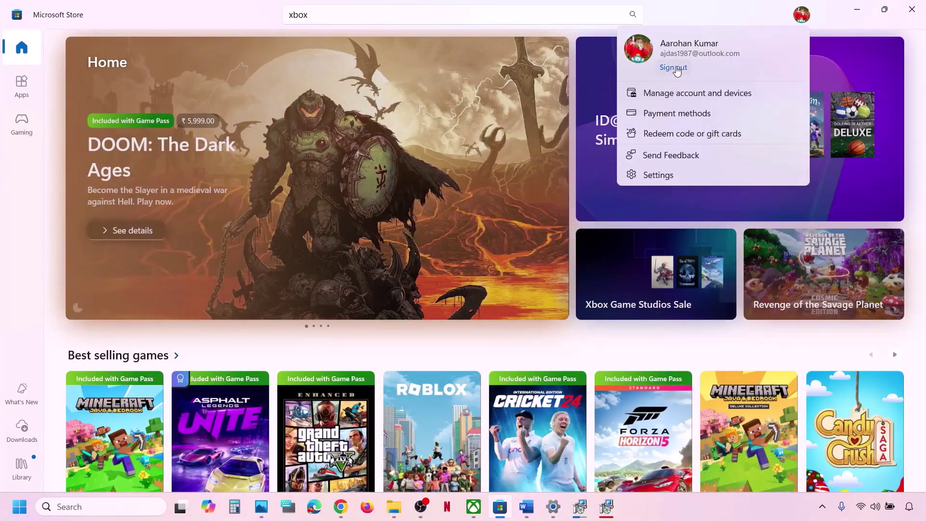
click(674, 68)
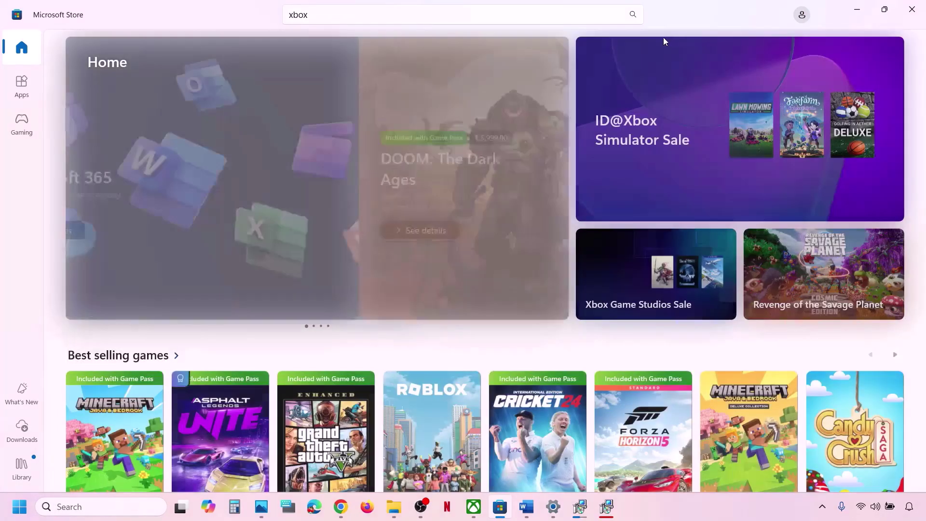
click(458, 212)
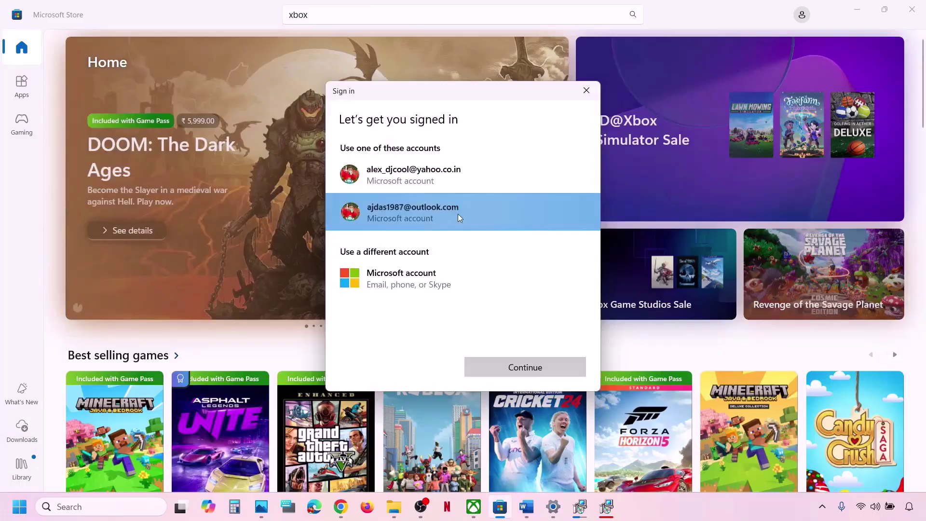
click(569, 378)
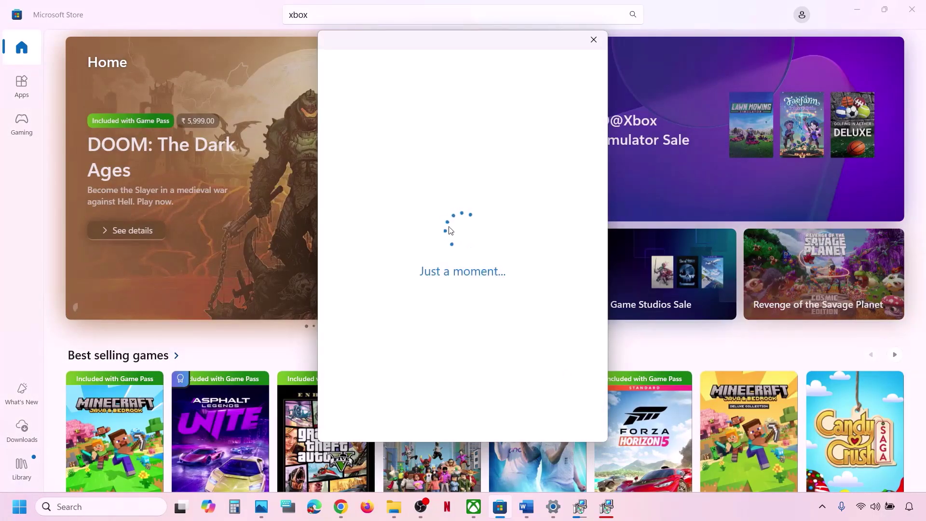
text(•••)
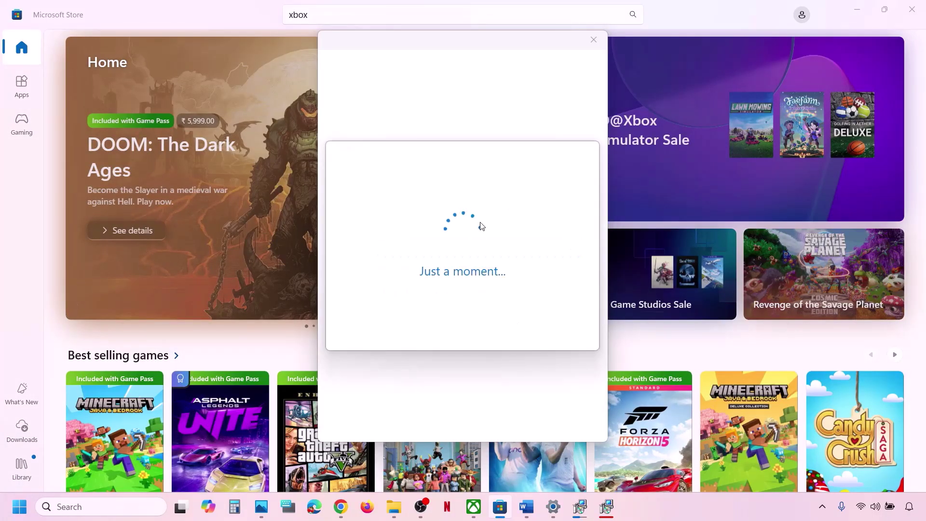
Switch to the Xbox app and sign out of the current profile
click(471, 506)
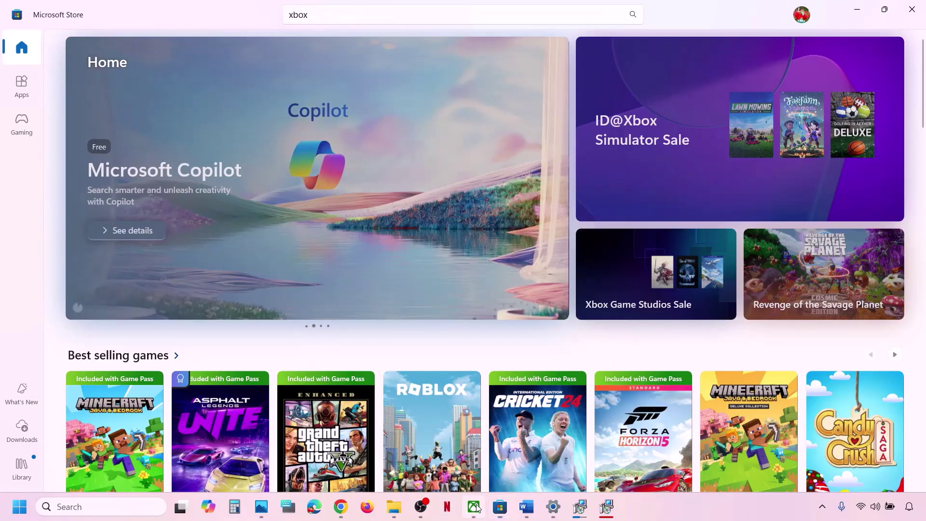
click(63, 33)
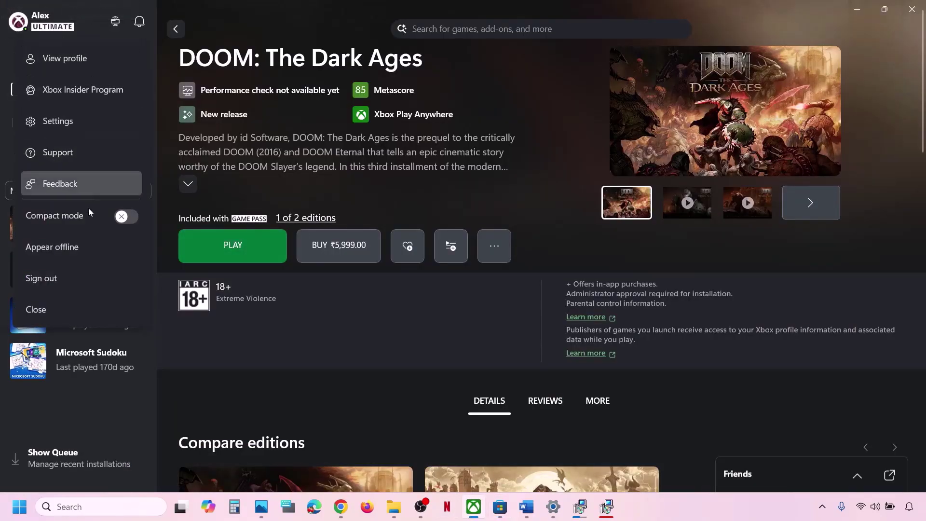
click(62, 273)
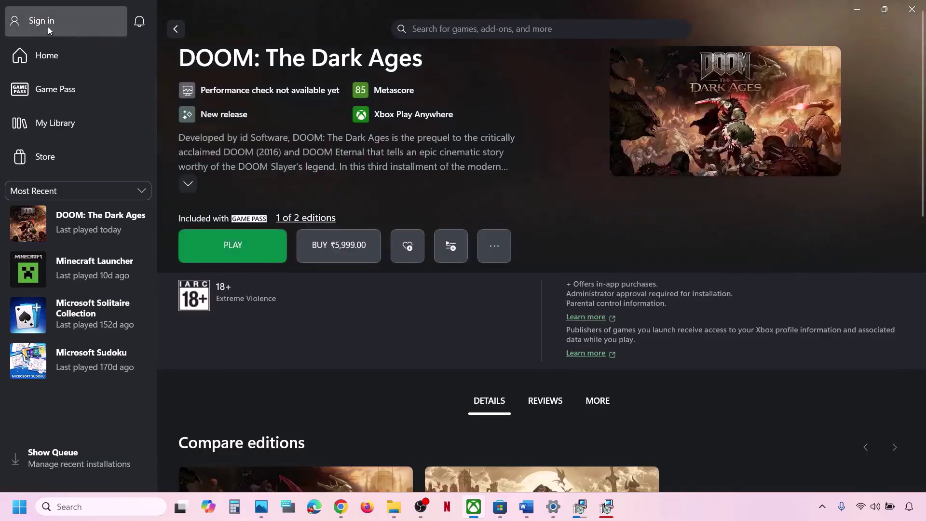
Sign back in to the Xbox app with the same Outlook account used in Microsoft Store and continue past the welcome screen
click(48, 27)
click(51, 215)
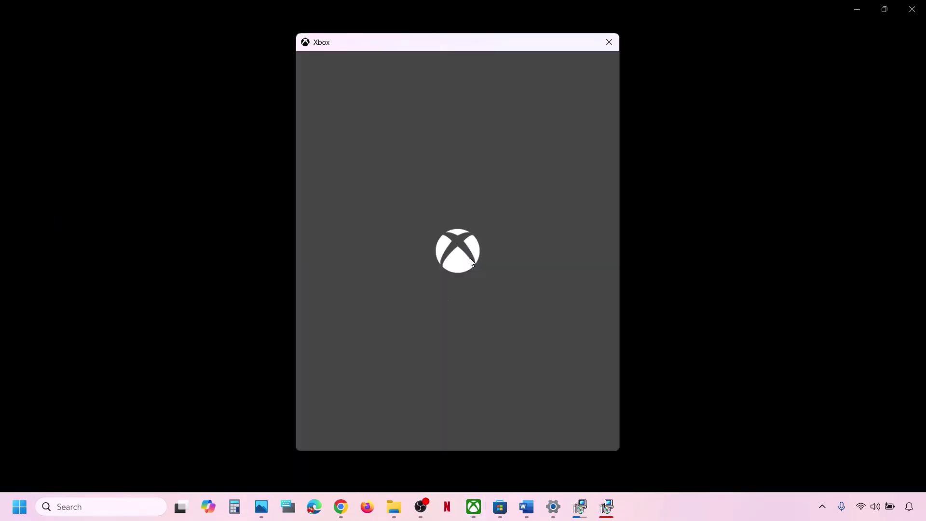
click(398, 217)
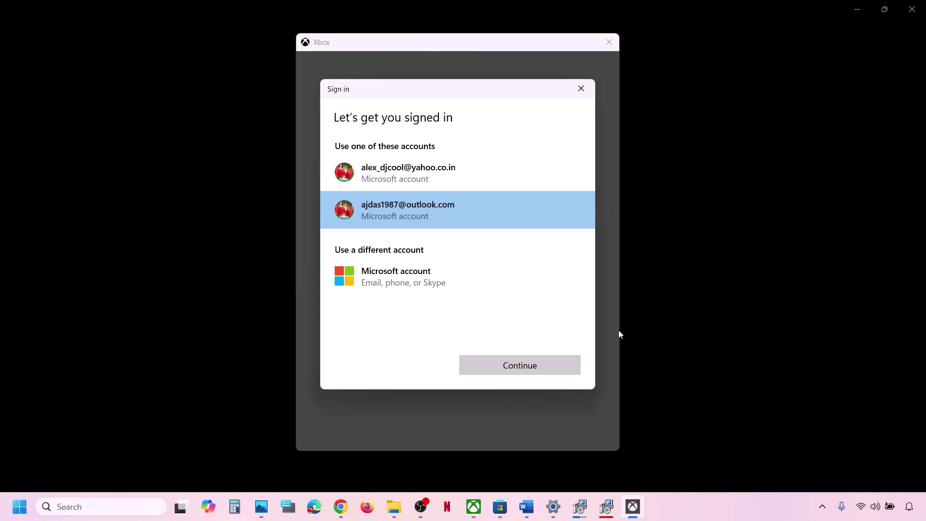
click(558, 372)
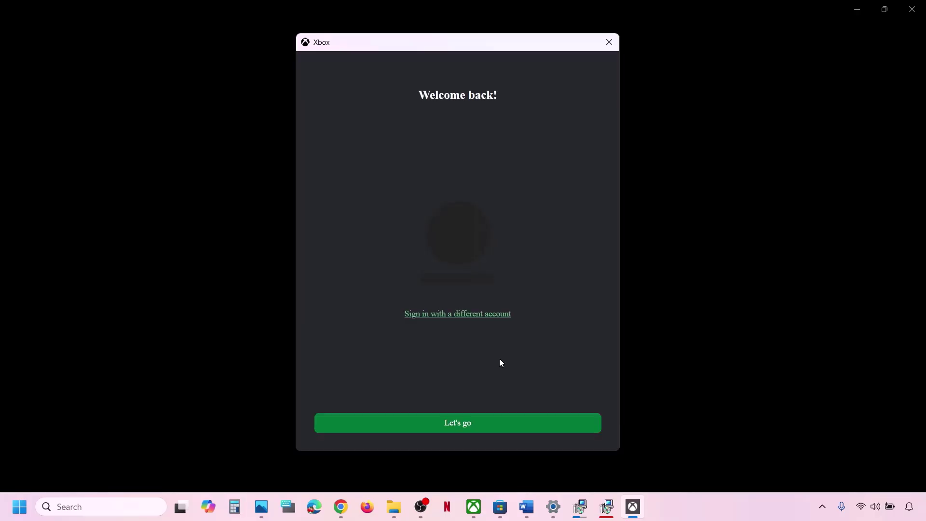
click(459, 428)
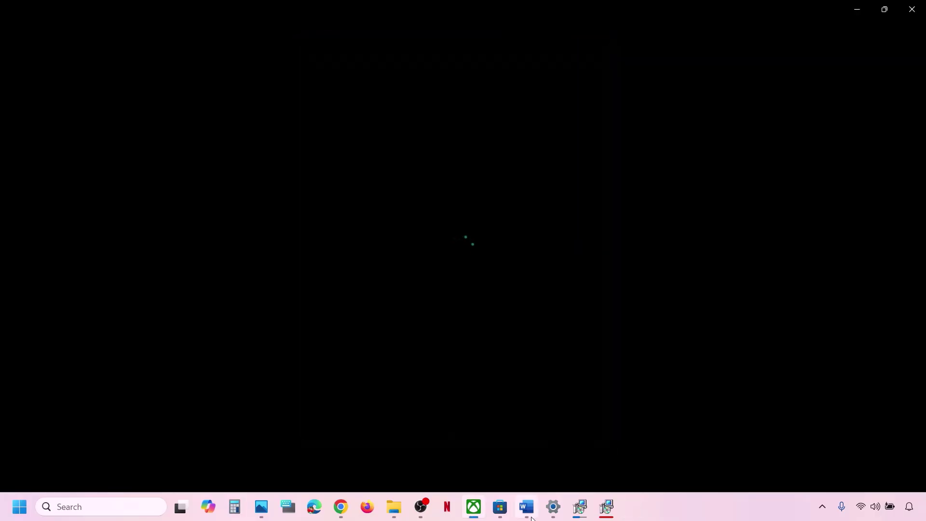
Highlight the date, time, time zone and region reminder under Step 14 in Word, and open the Date & time page in Settings
click(529, 514)
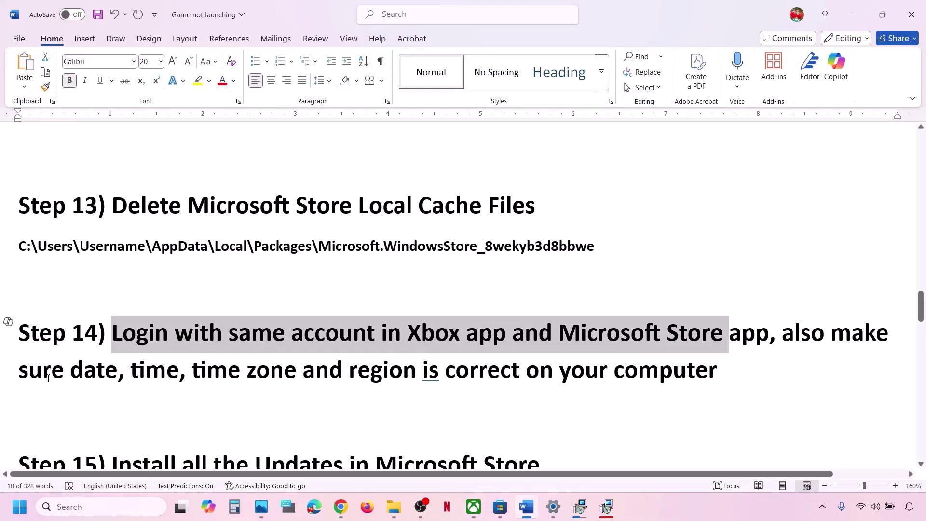
drag(49, 379, 713, 385)
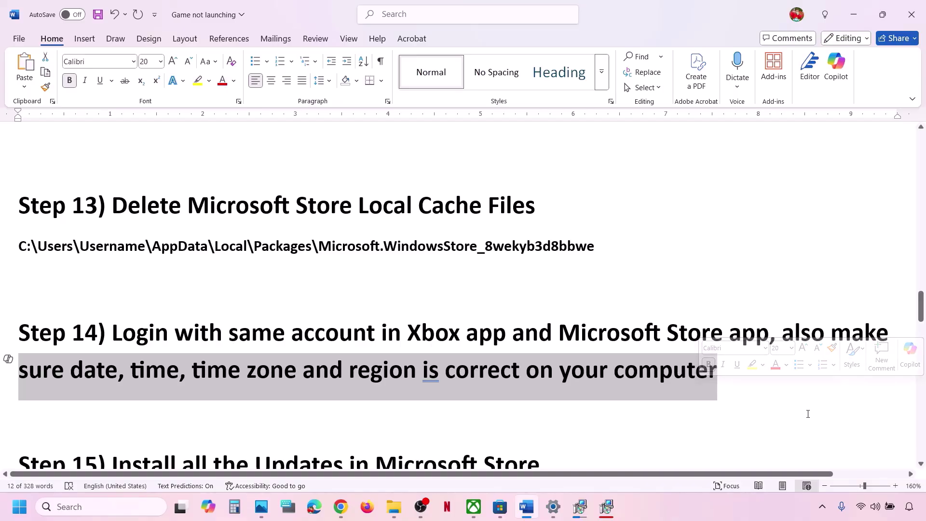
key(alt+Tab)
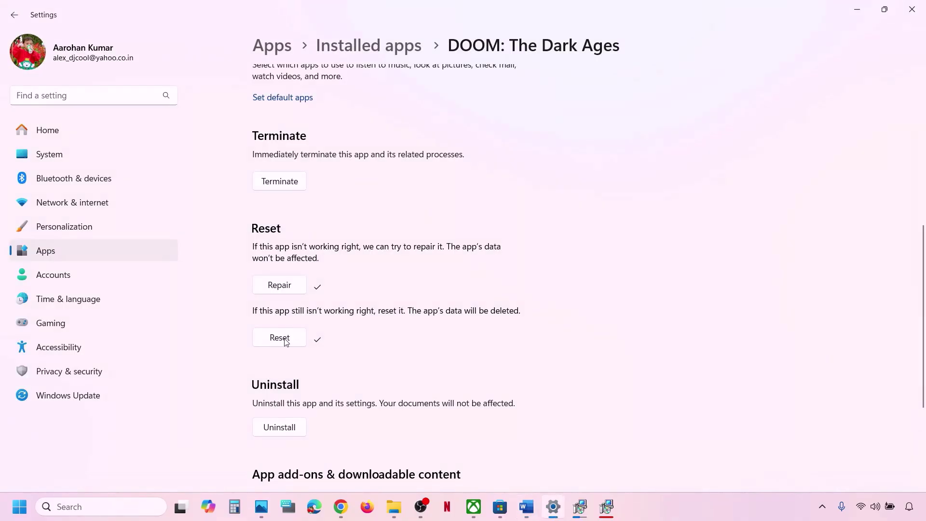
click(77, 295)
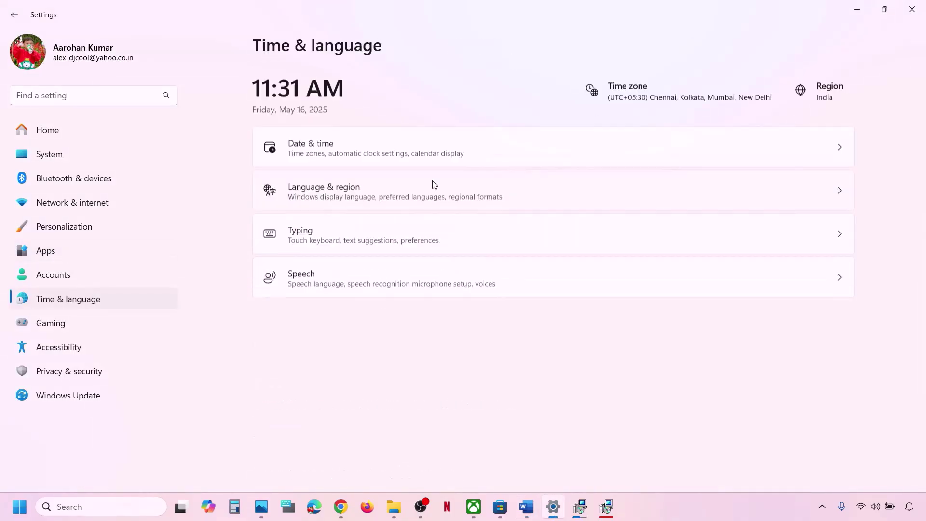
click(352, 155)
scroll(676, 236, down, 1)
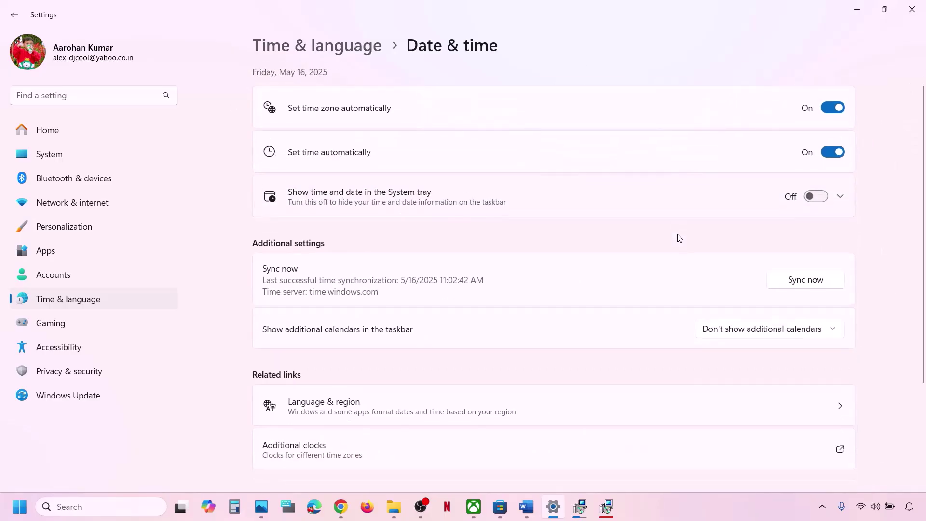
Turn the automatic time zone and automatic time settings off and back on, and sync the clock
click(832, 100)
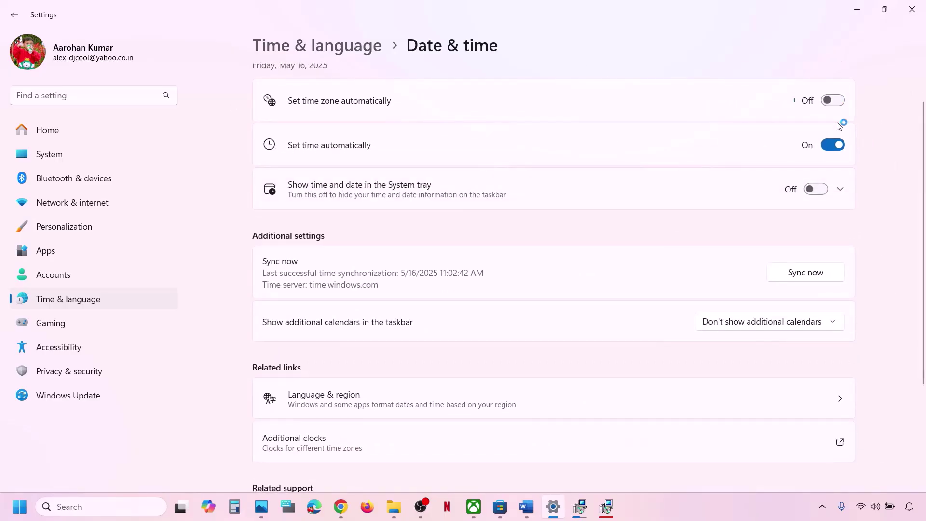
click(831, 176)
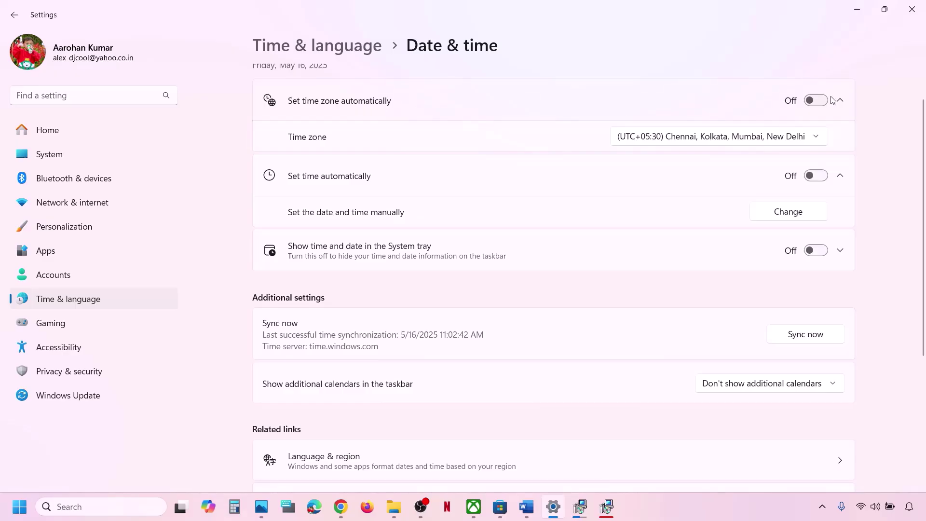
click(820, 102)
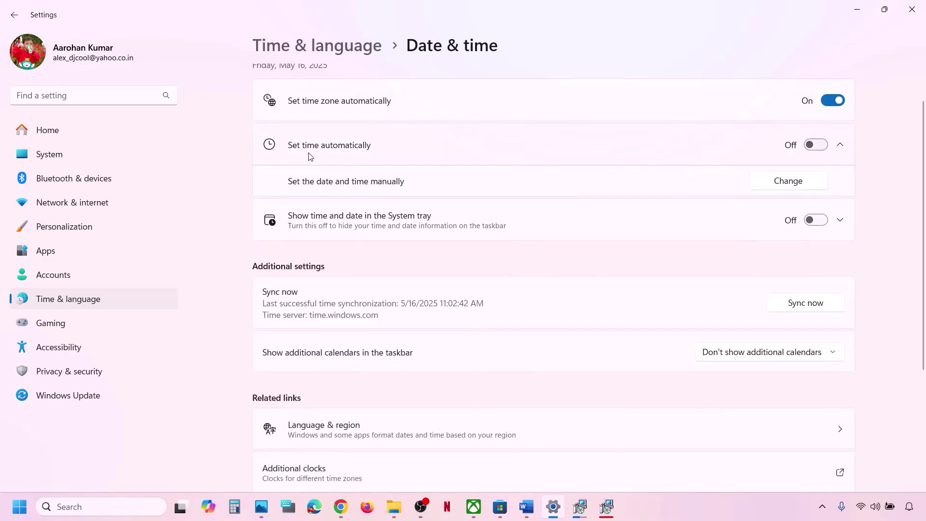
click(821, 145)
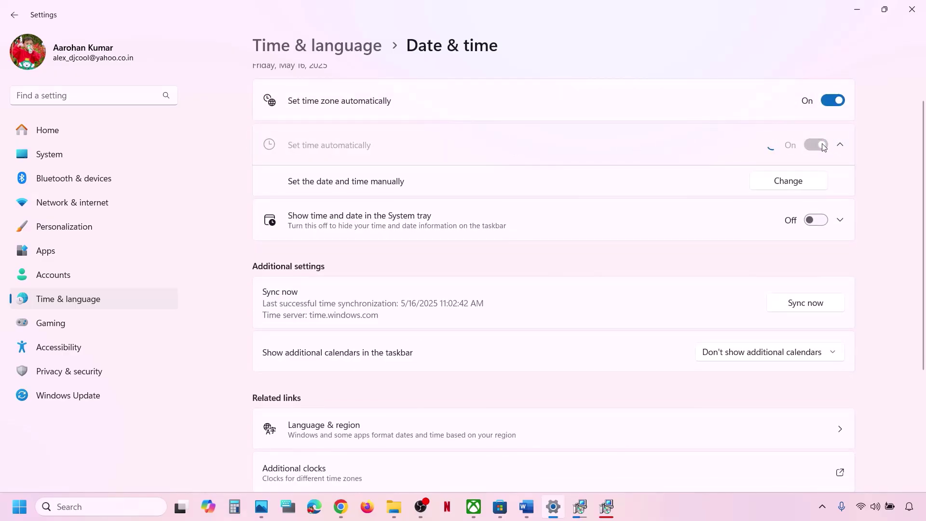
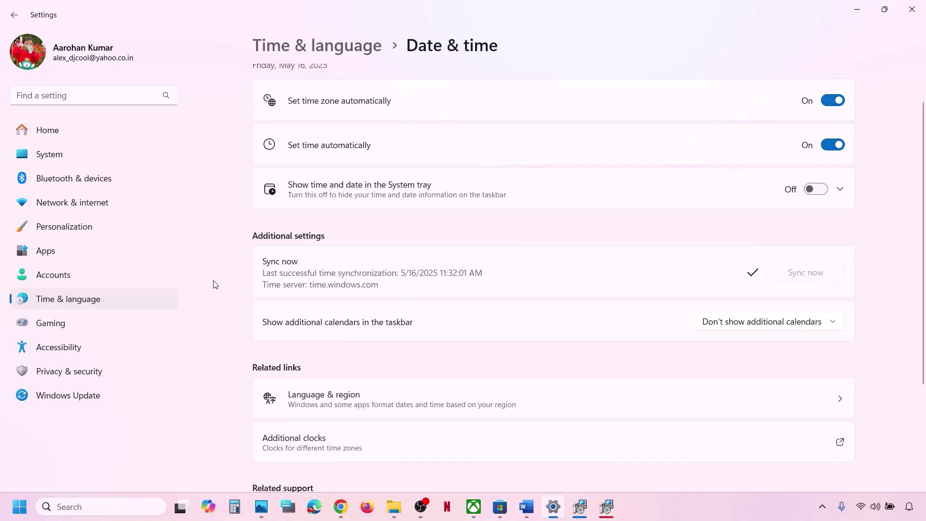
Choose India as the country or region in the Language & region settings, and close Settings
click(107, 299)
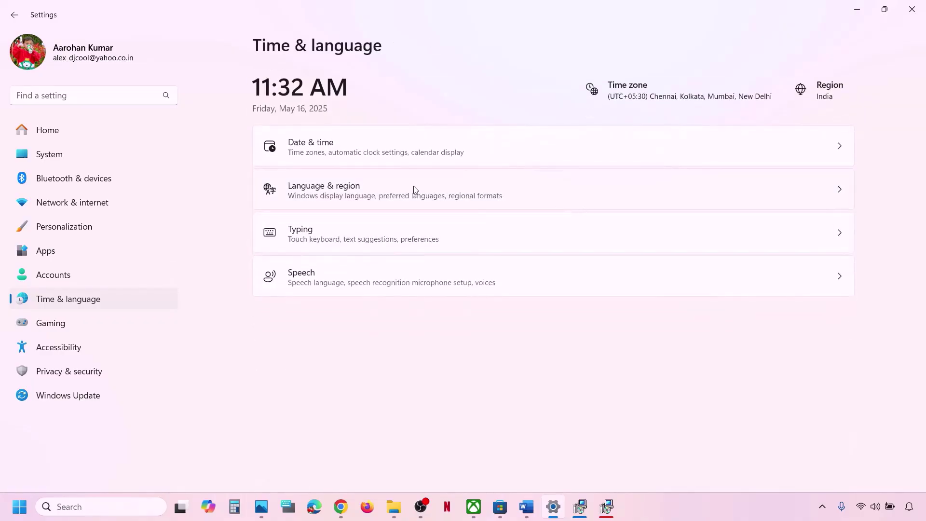
click(413, 189)
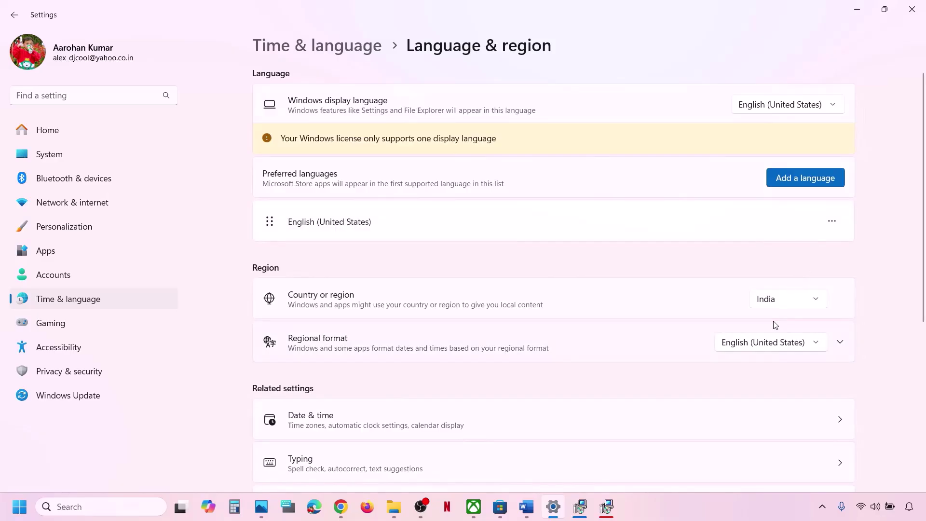
click(780, 305)
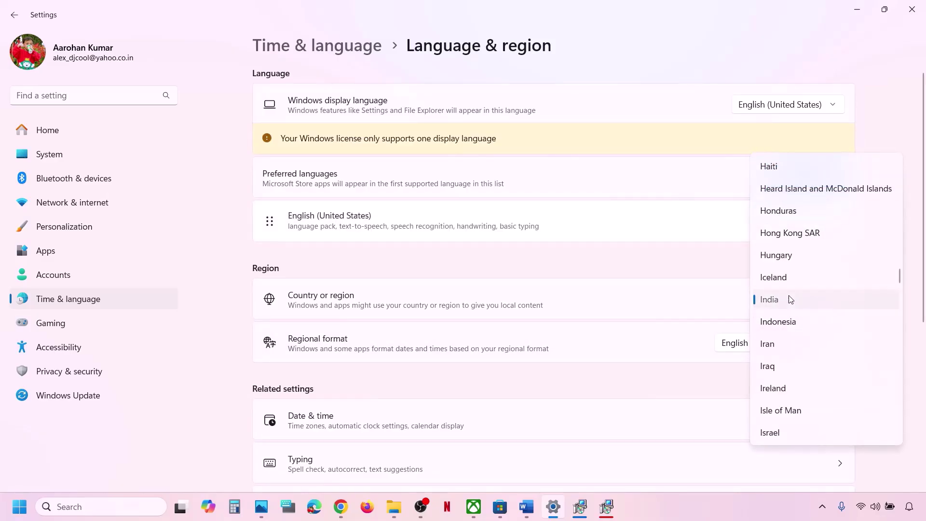
click(789, 299)
click(911, 9)
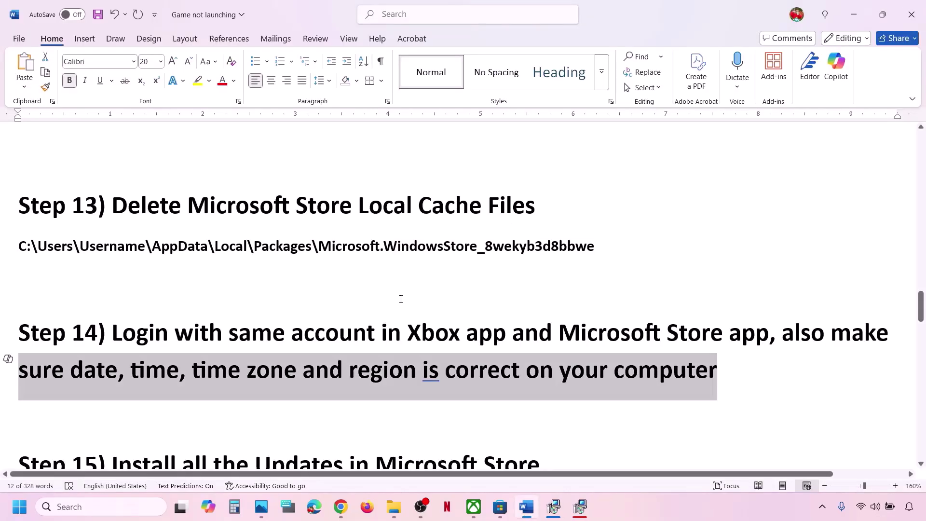
Highlight Step 15 in the Word document, and check for app updates in Microsoft Store's downloads section
scroll(401, 299, down, 3)
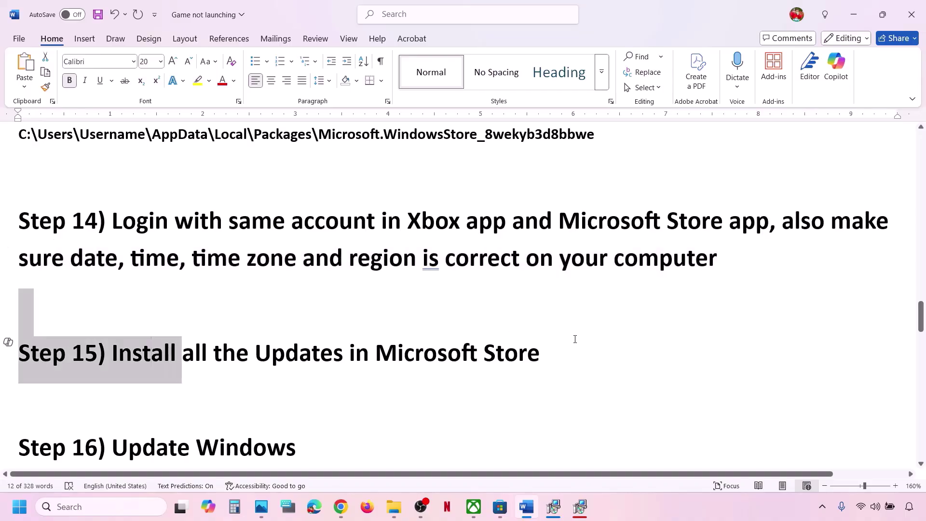
click(500, 514)
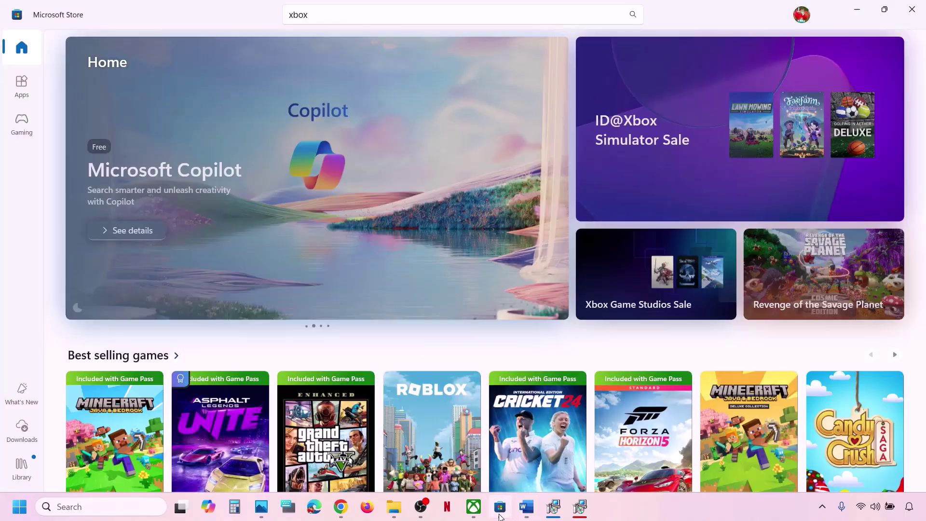
click(22, 436)
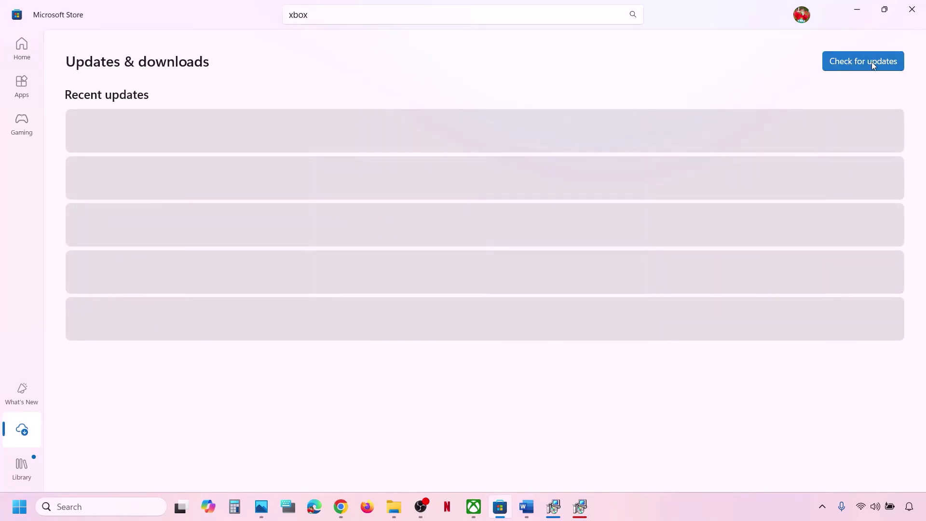
click(852, 62)
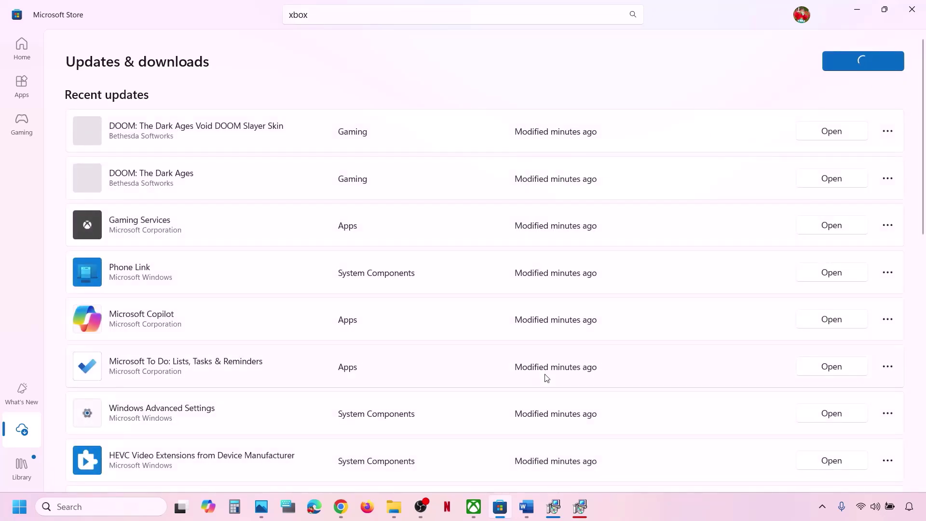
Highlight Step 16 in Word, and examine the pending cumulative update in Windows Update and the computer's restart options
click(528, 508)
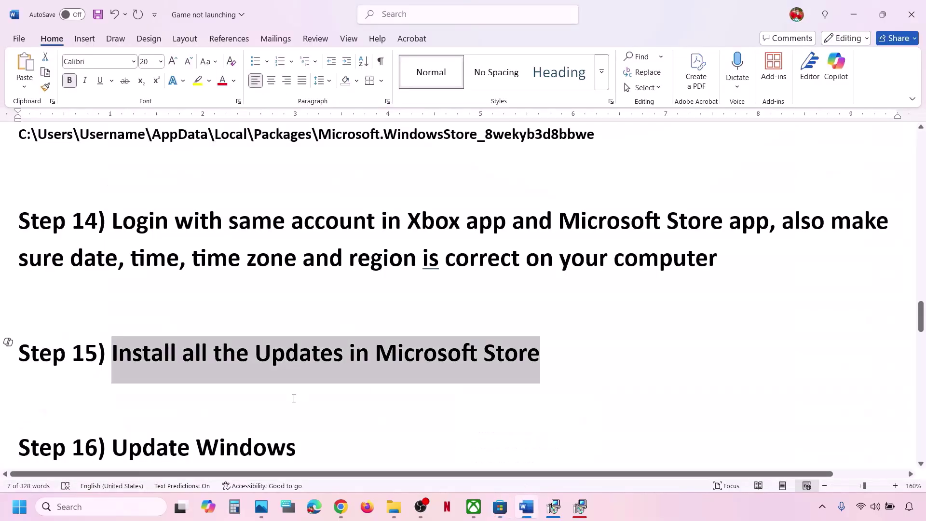
scroll(293, 398, down, 2)
drag(112, 373, 295, 375)
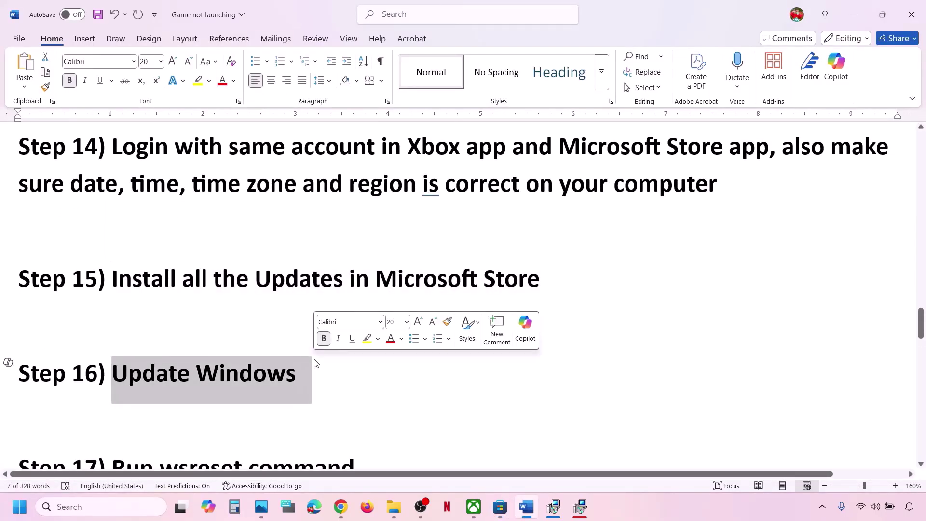
key(super+i)
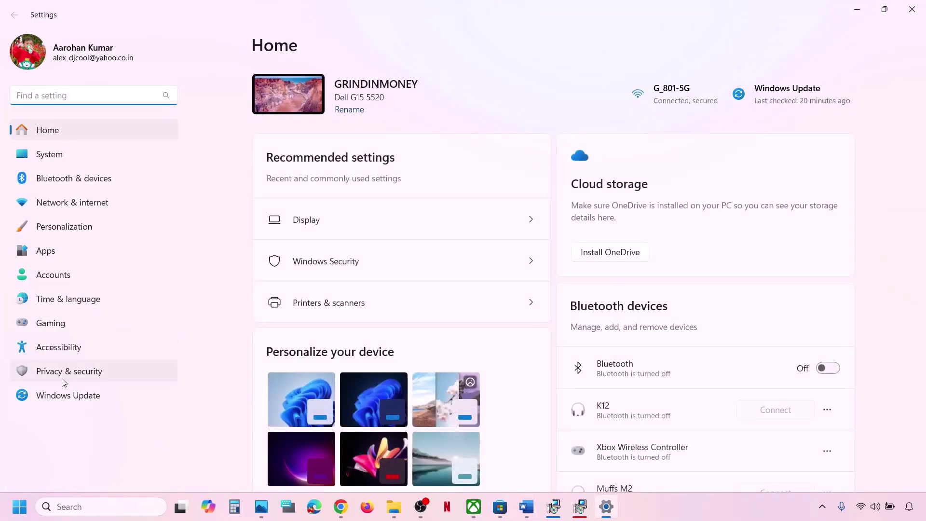
click(63, 394)
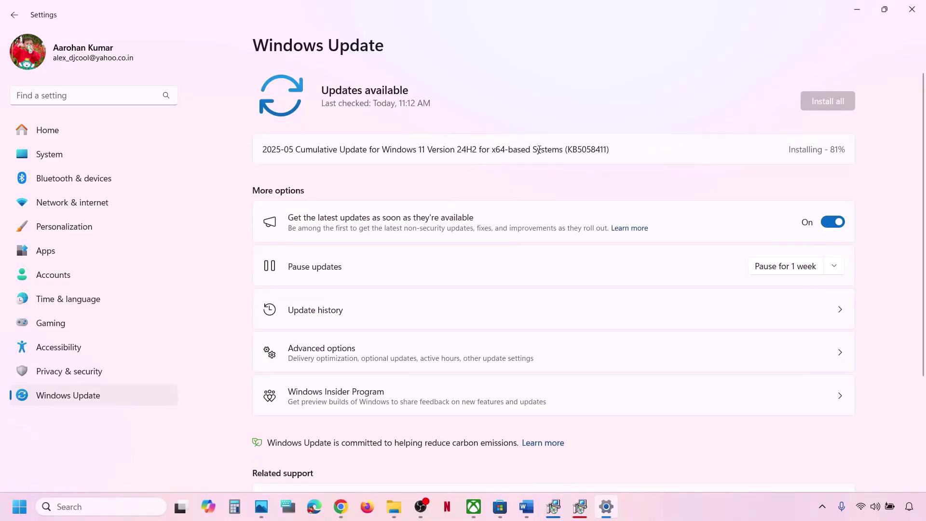
drag(538, 150, 635, 145)
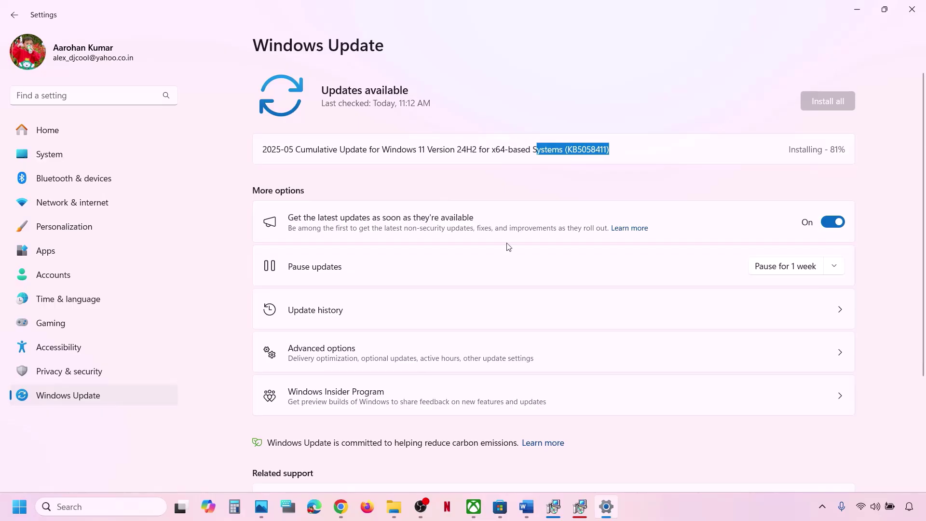
click(19, 507)
click(359, 470)
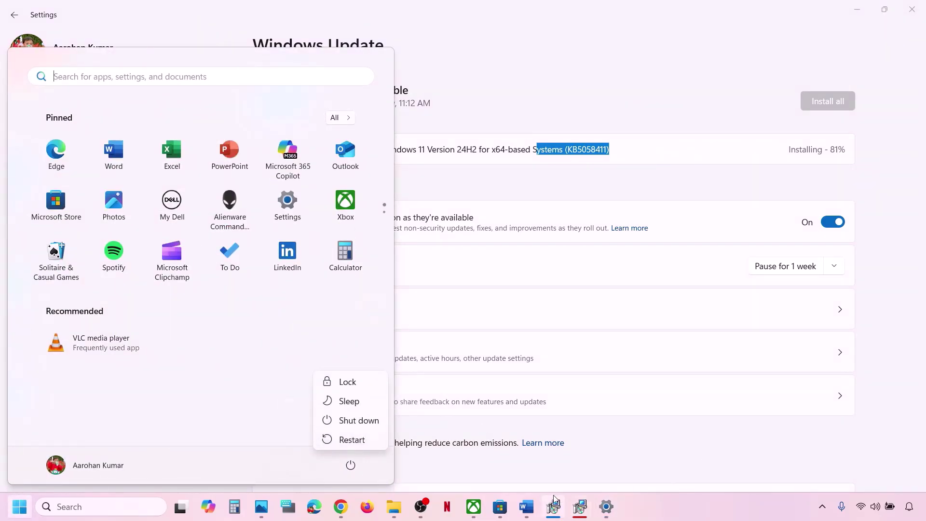
Copy the wsreset command from Step 17 of the Word document and run it through Windows search
click(526, 507)
click(526, 506)
scroll(364, 344, down, 3)
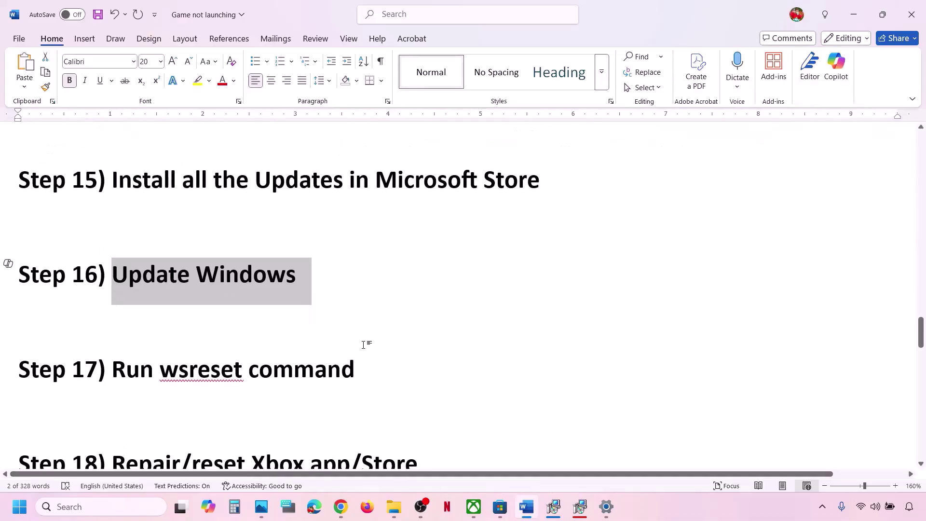
double_click(187, 373)
key(ctrl+c)
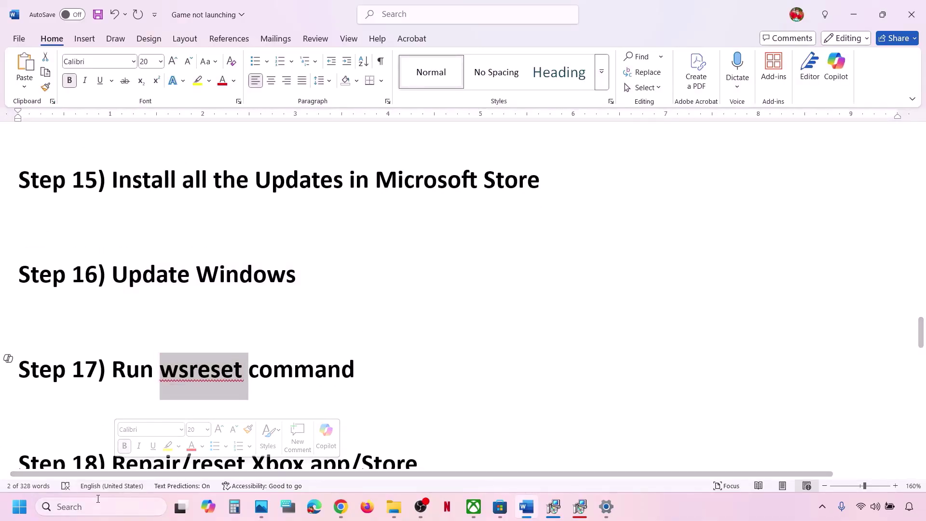
click(84, 506)
key(ctrl+v)
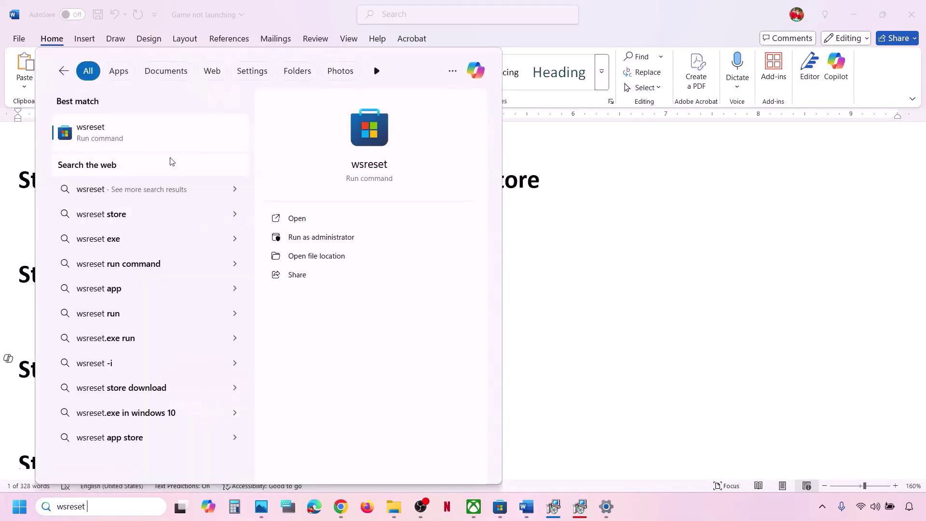
click(124, 138)
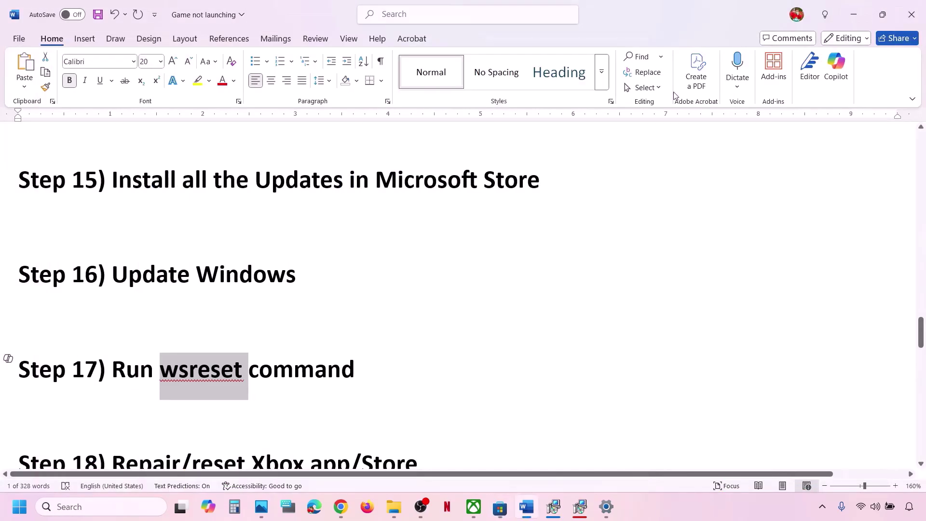
Highlight Step 18 in the Word document, and repair the Xbox app from its app settings found through Windows search
scroll(295, 336, down, 2)
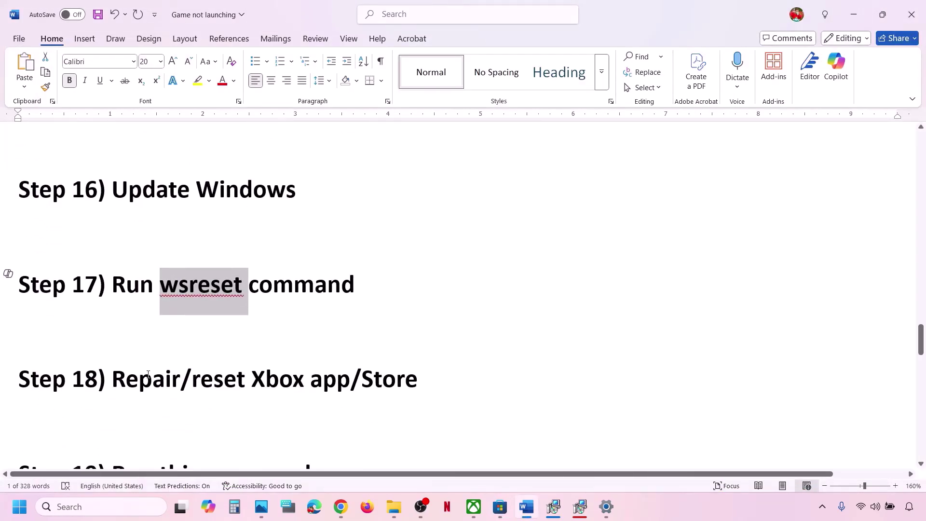
drag(145, 374, 459, 368)
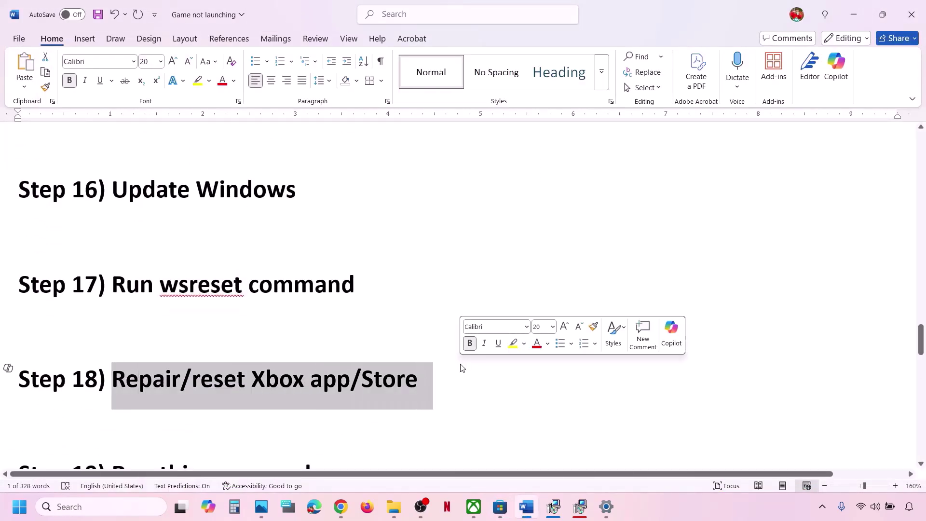
click(113, 507)
text(xbox)
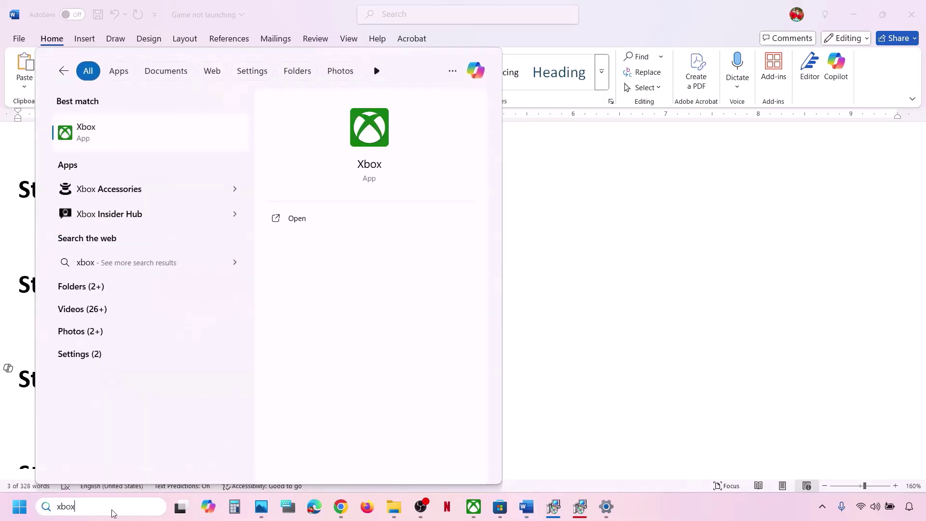
right_click(113, 135)
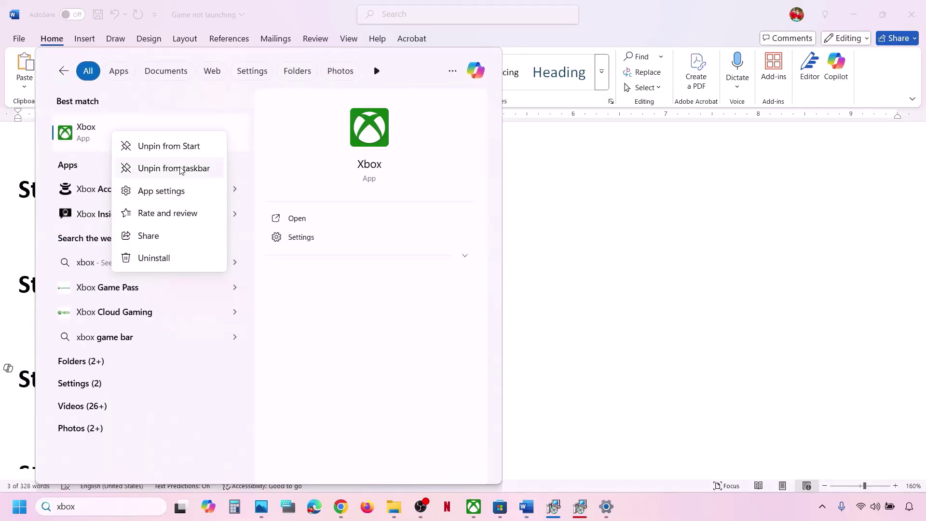
click(155, 193)
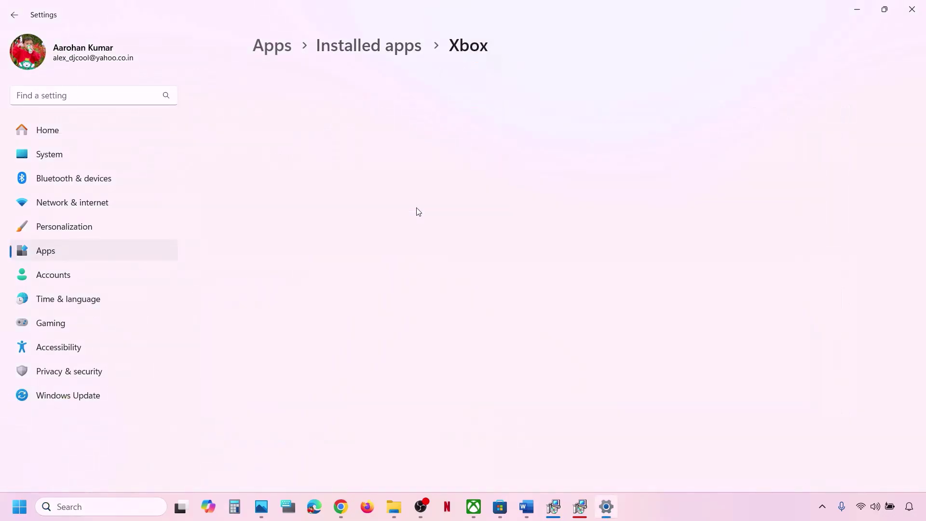
scroll(418, 212, down, 10)
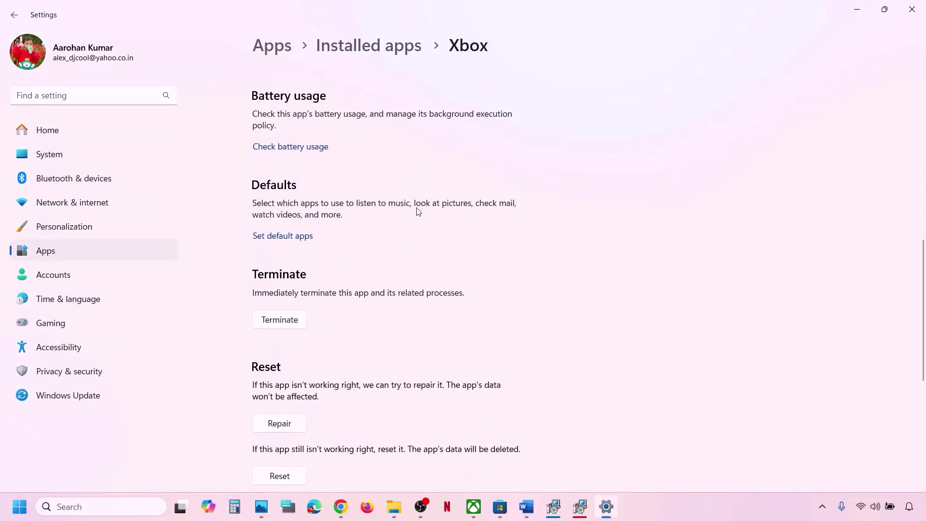
click(274, 321)
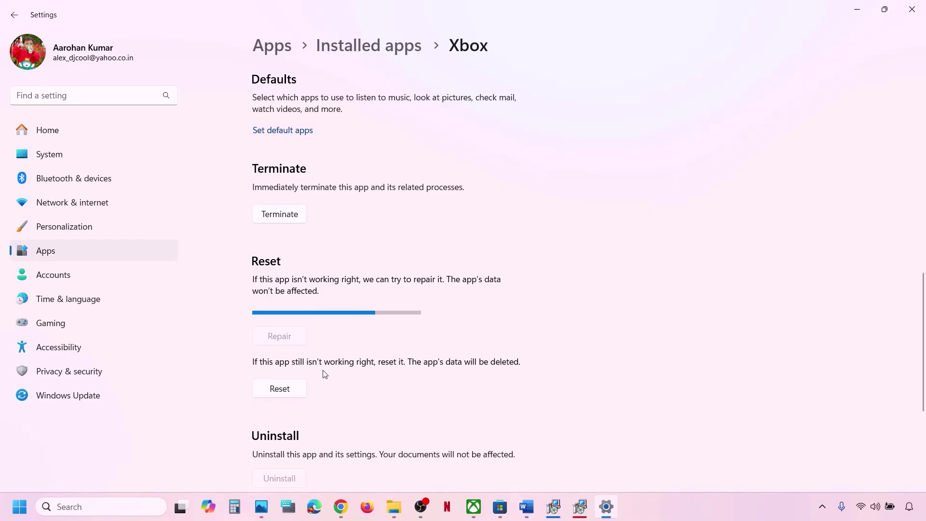
Reset the Xbox app from its app settings, and reopen the app through Windows search
click(294, 379)
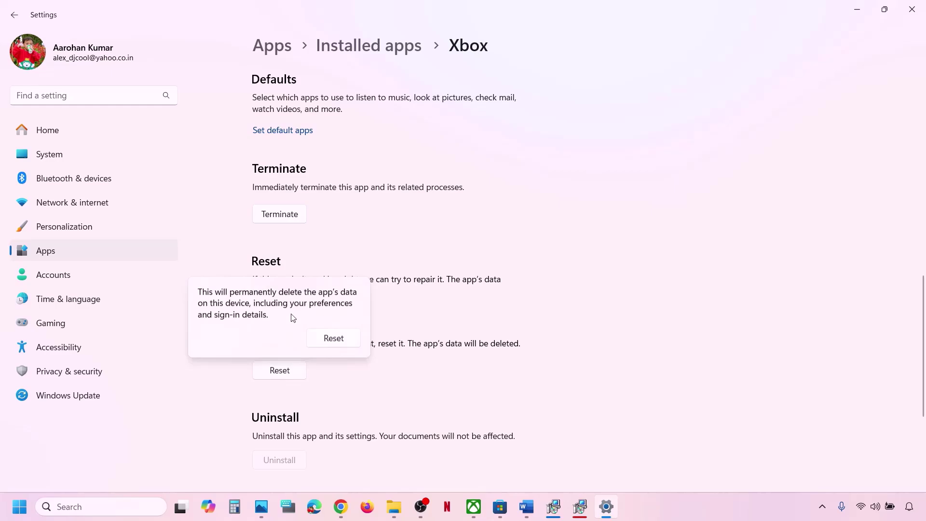
click(340, 338)
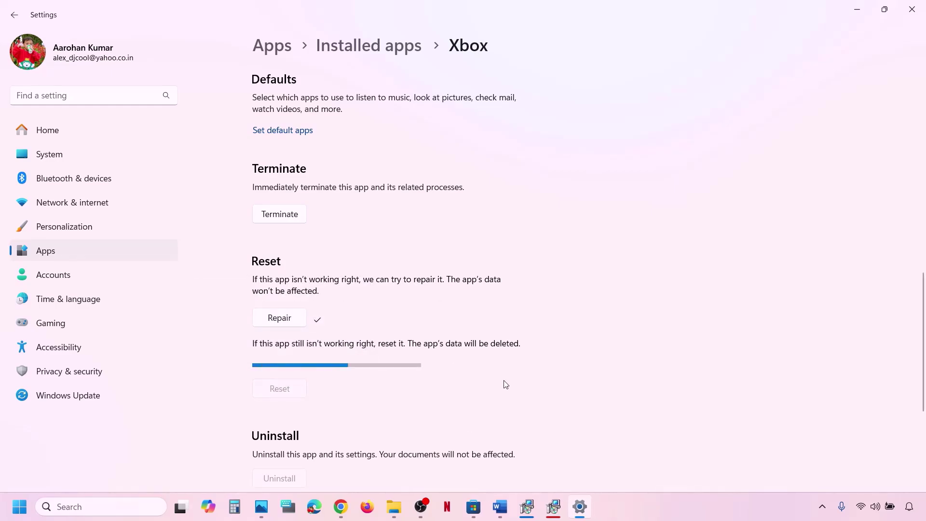
click(121, 504)
text(xbox)
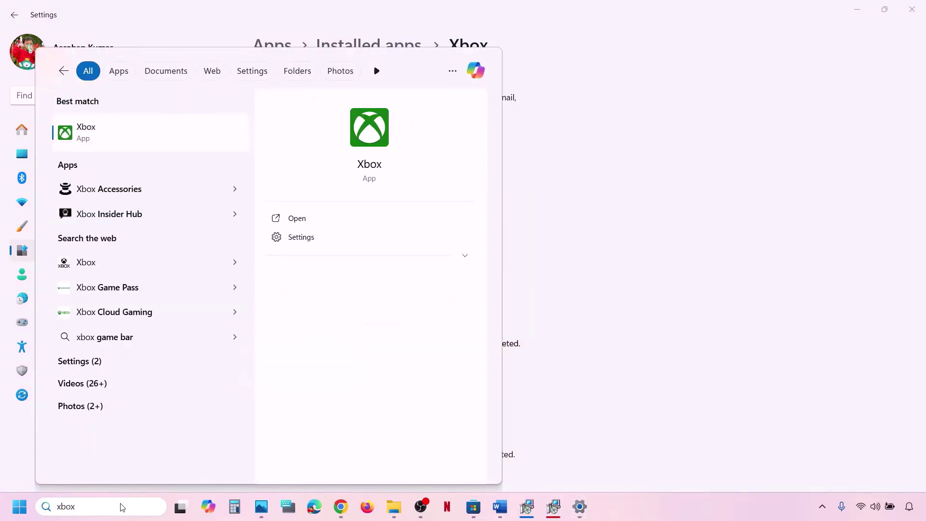
key(Return)
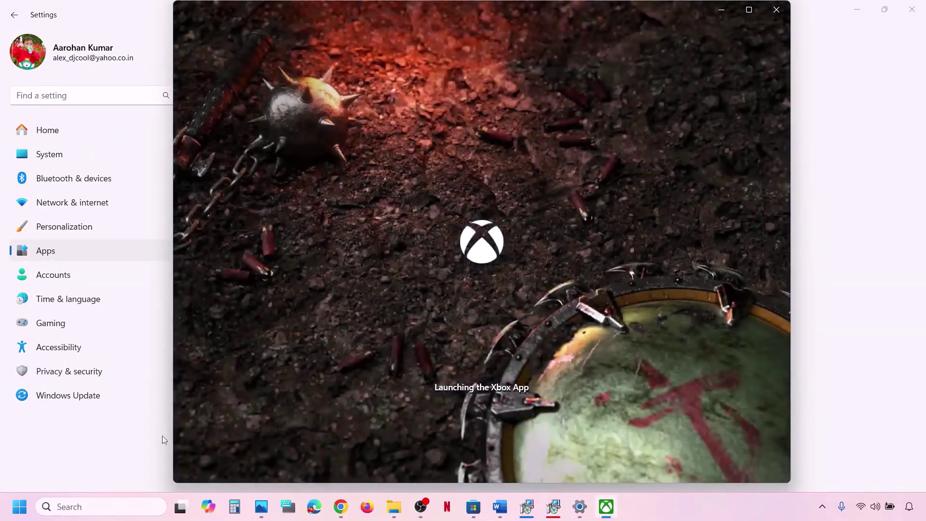
click(151, 448)
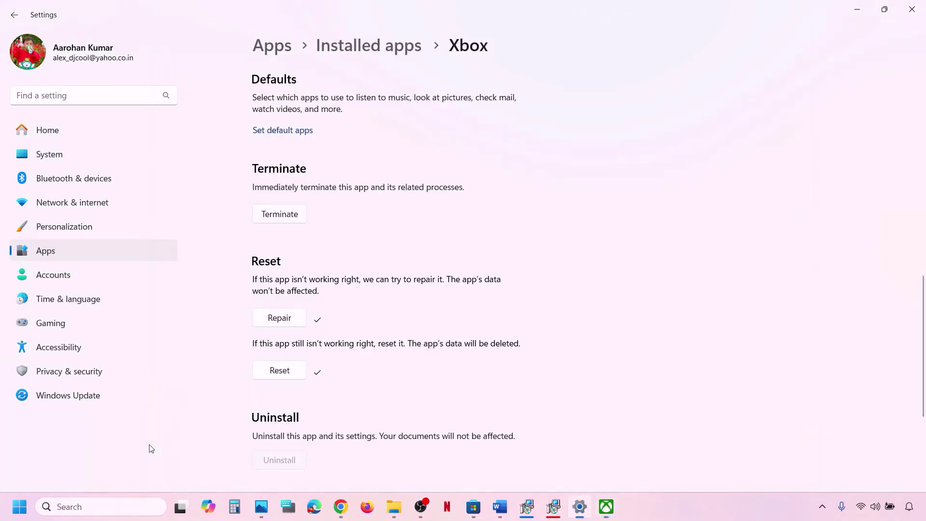
Find Microsoft Store's app settings through Windows search, and repair and reset the Store
click(78, 509)
text(store)
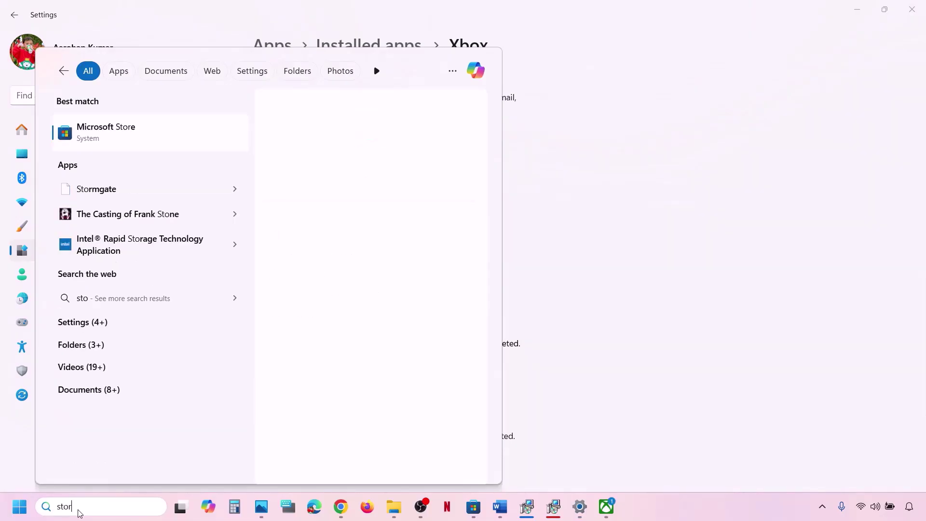
right_click(108, 146)
click(159, 202)
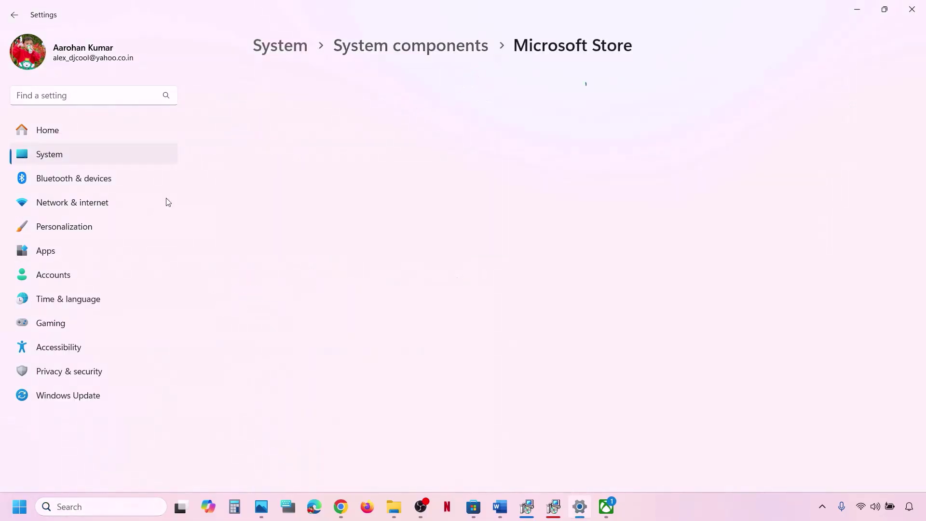
scroll(373, 308, down, 10)
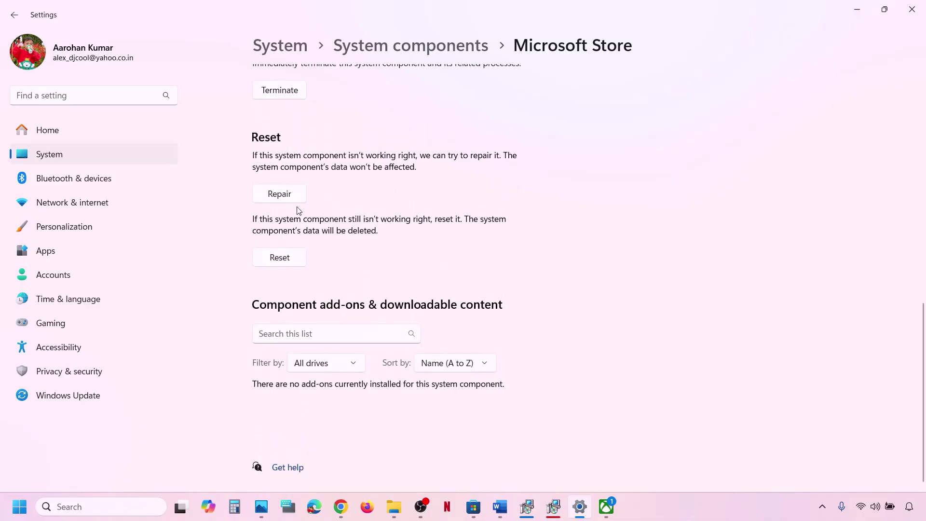
click(285, 198)
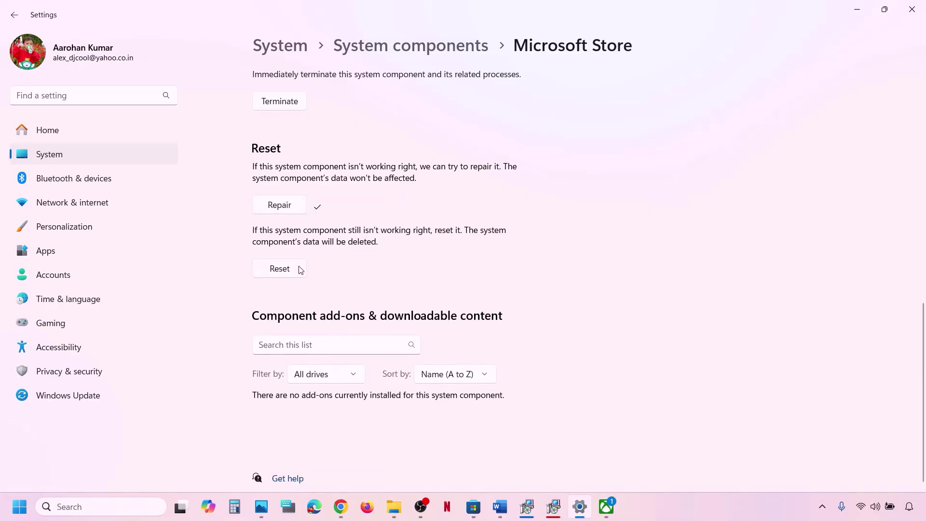
click(295, 268)
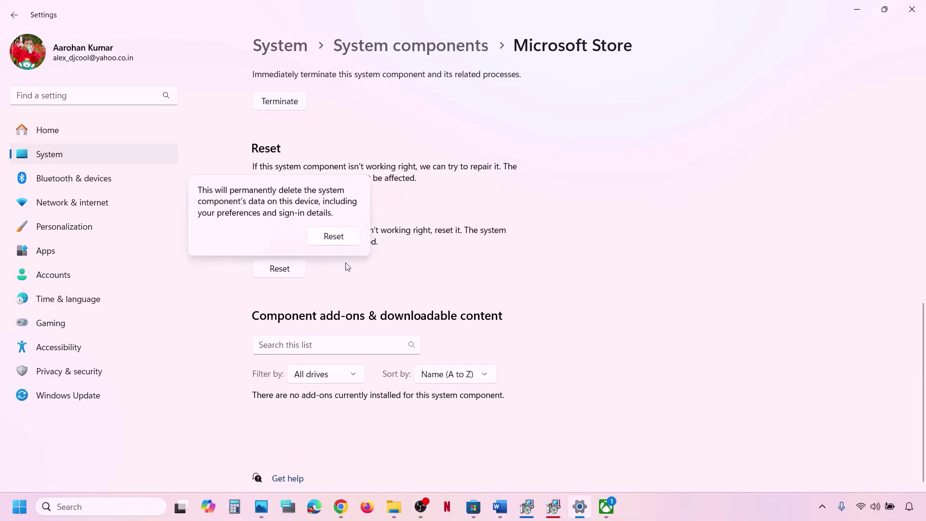
click(328, 238)
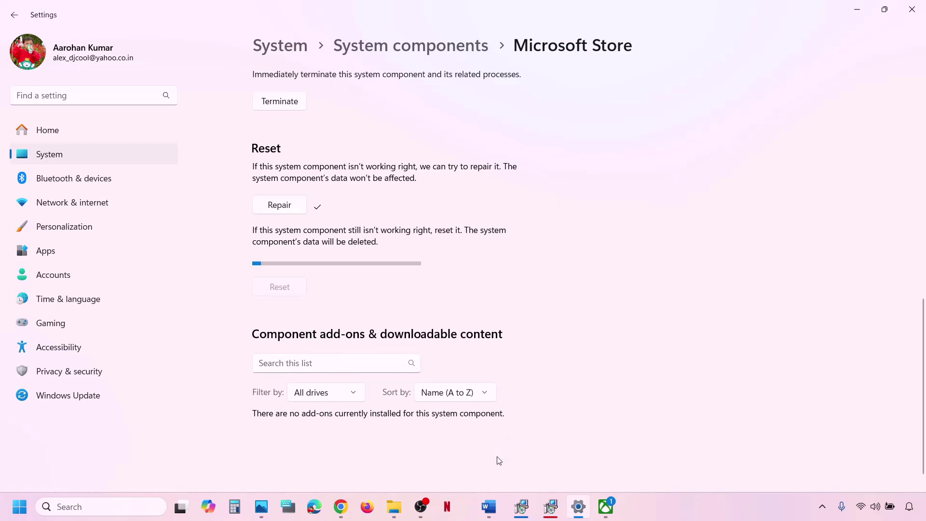
Reopen Microsoft Store through Windows search, and accept the default startup options in the Xbox app's Get ready to play dialog
click(105, 507)
text(store)
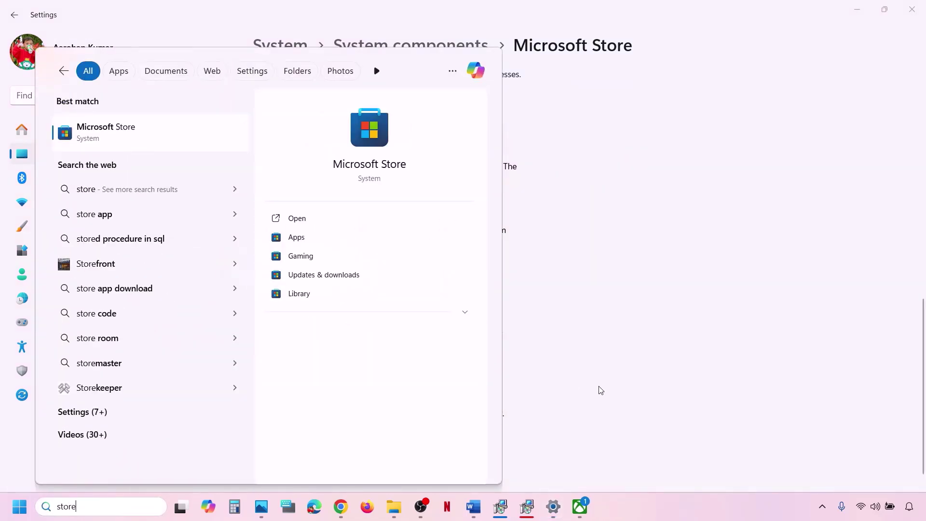
key(Return)
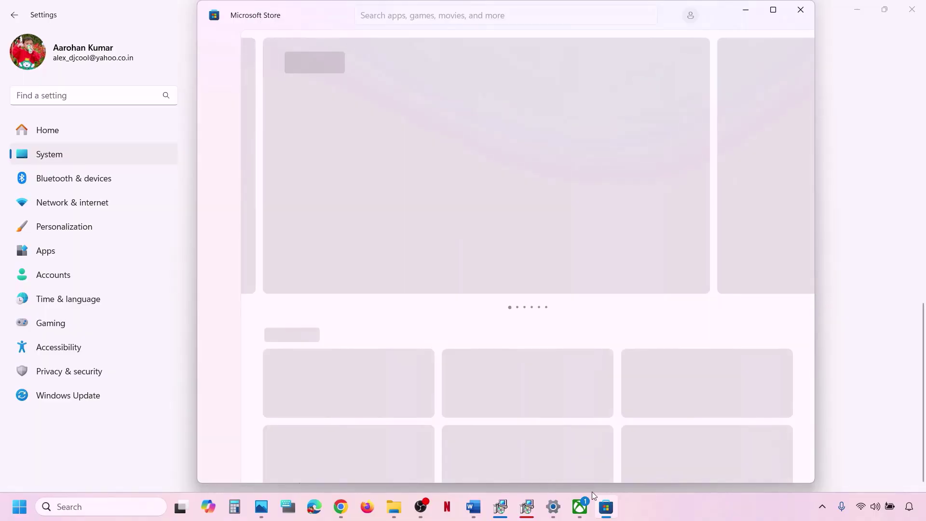
click(580, 507)
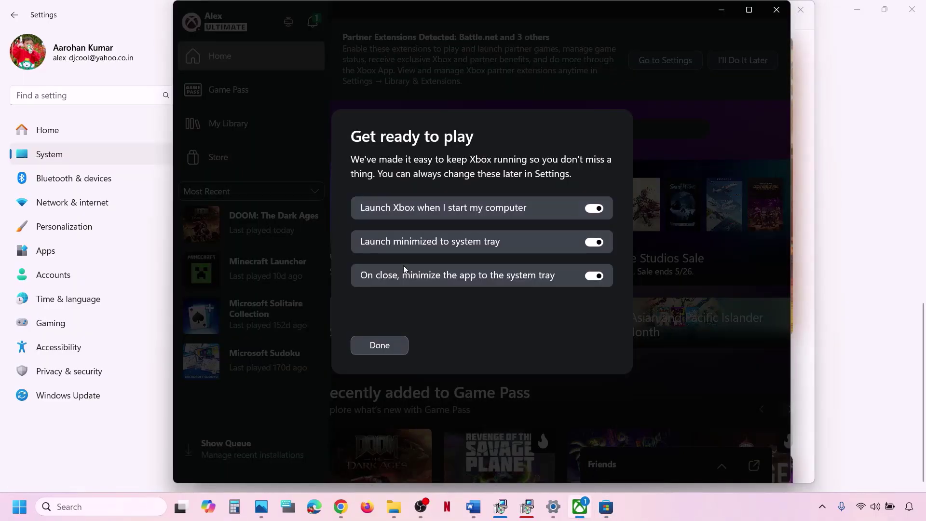
click(386, 342)
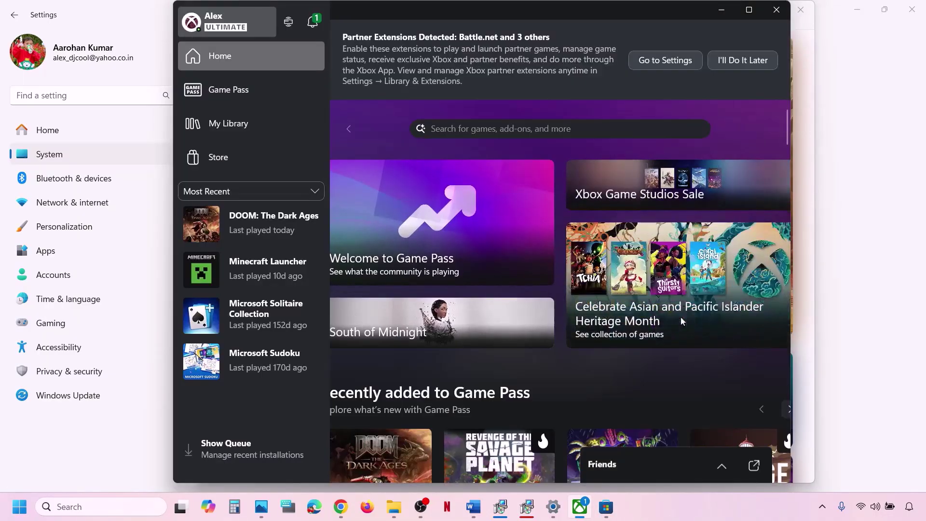
click(861, 317)
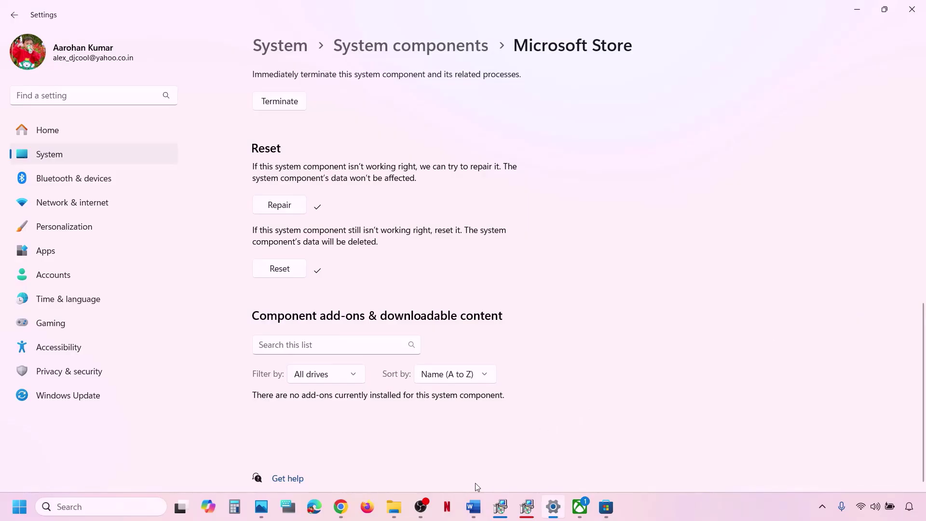
Switch to the Word document and copy the Get-AppxPackage command listed under Step 19
click(474, 506)
scroll(296, 353, down, 5)
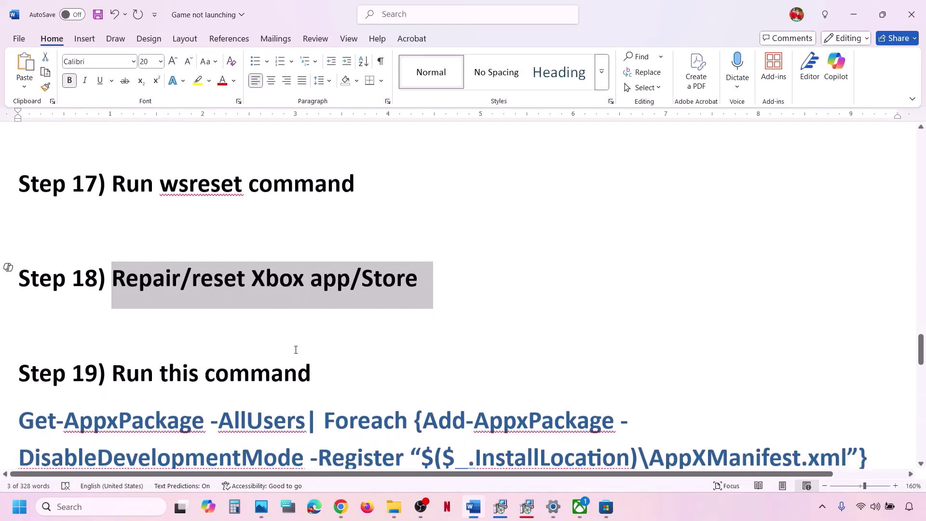
scroll(296, 349, up, 2)
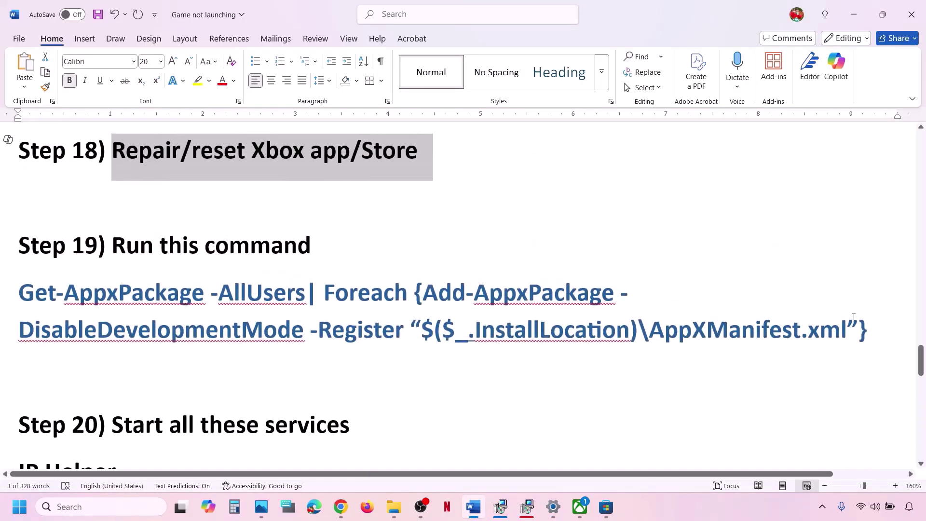
drag(873, 325, 19, 289)
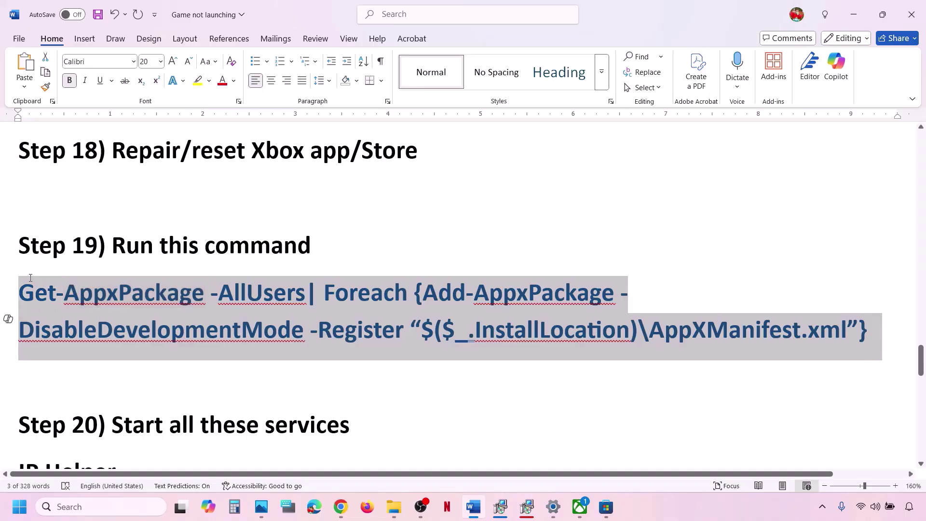
right_click(96, 309)
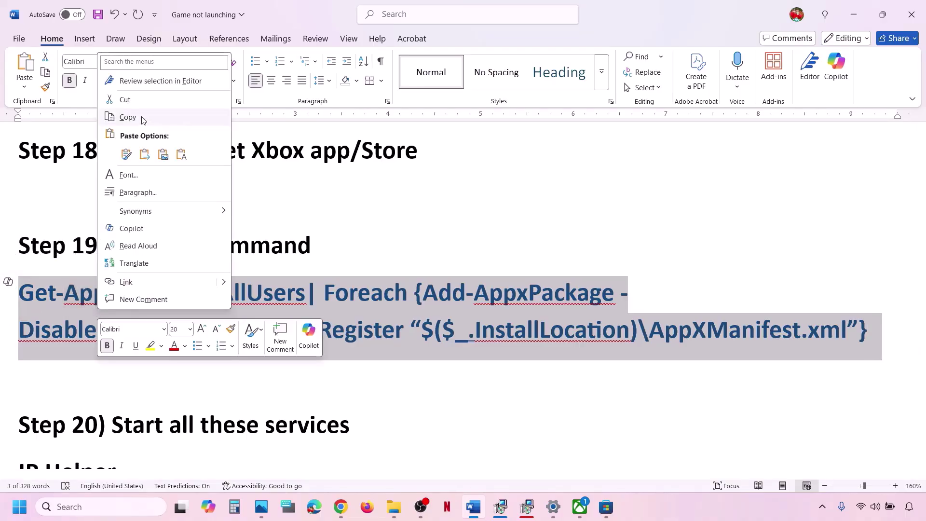
click(124, 117)
Open Windows PowerShell as administrator through Windows search, and run the copied Get-AppxPackage command
click(94, 506)
text(po)
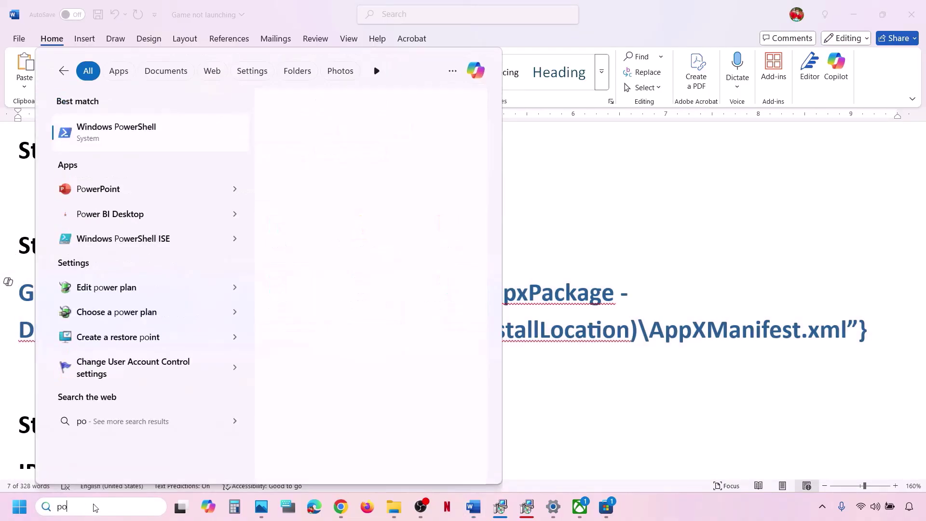
text(wershell)
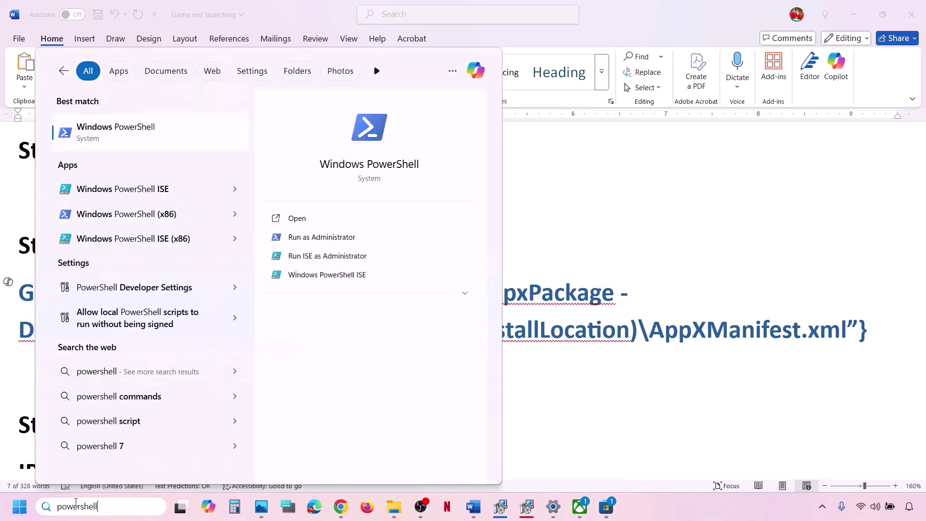
right_click(144, 134)
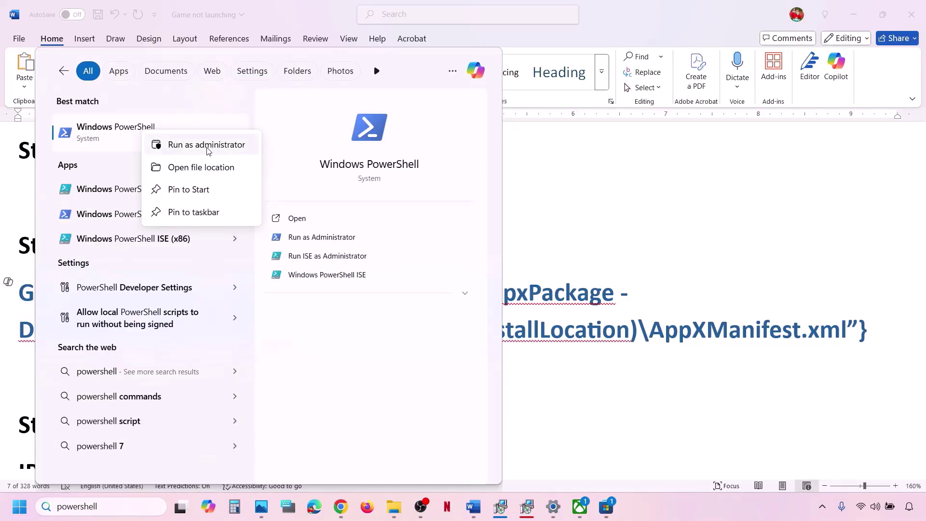
click(208, 145)
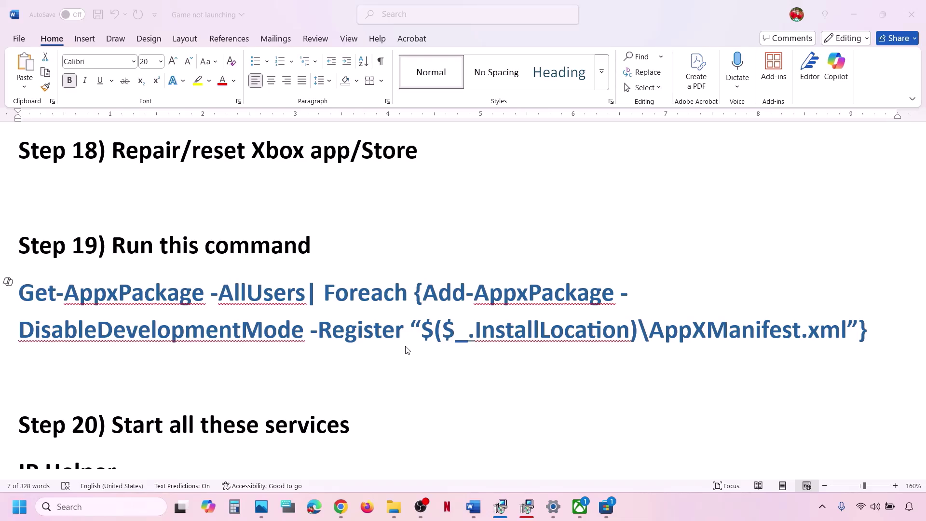
key(ctrl+v)
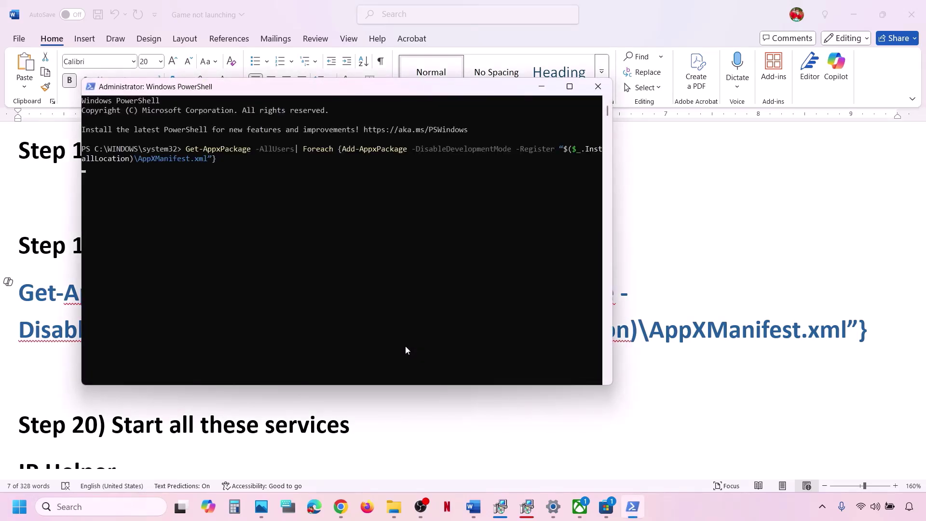
key(Return)
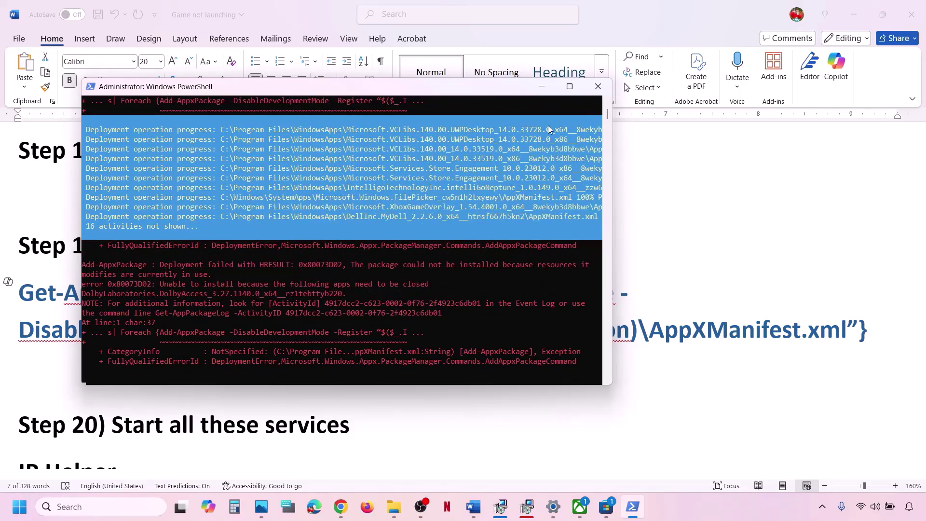
Show the Step 20 service list in the Word document, and open Services through Windows search
key(alt+Tab)
scroll(285, 336, down, 5)
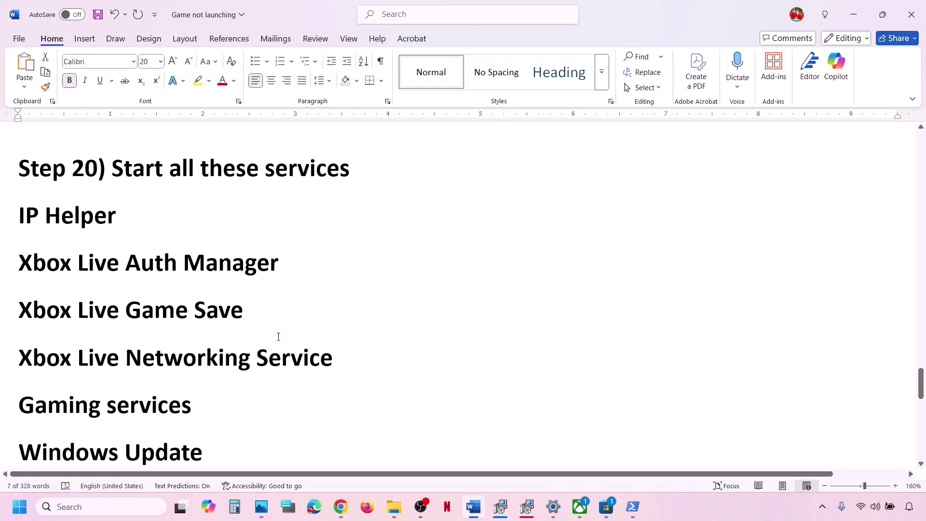
click(102, 508)
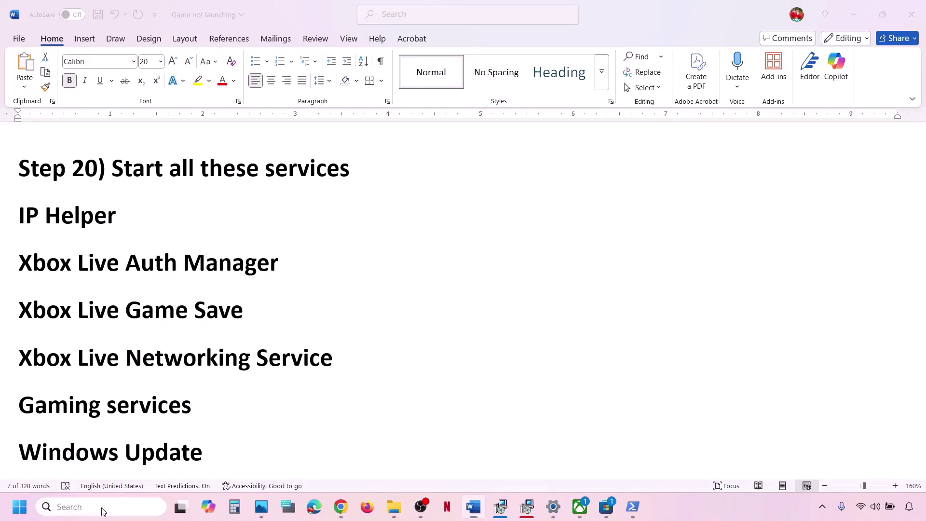
text(services)
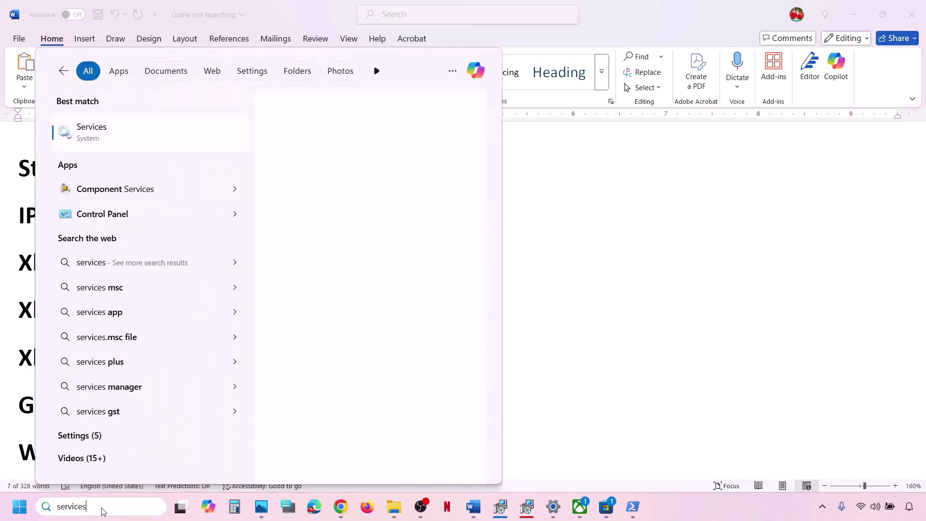
key(Return)
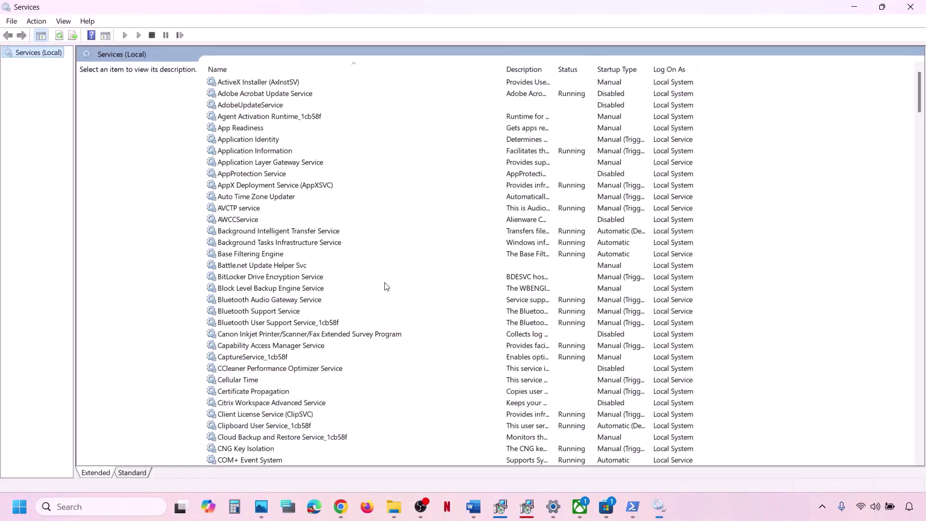
Set the IP Helper service's startup type to Automatic, and restart the service
click(316, 300)
key(i)
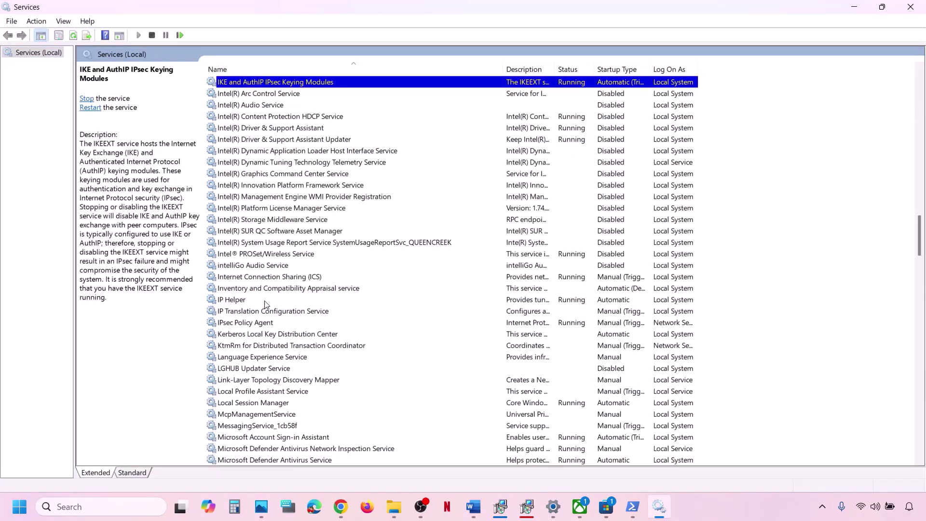
double_click(248, 300)
click(445, 241)
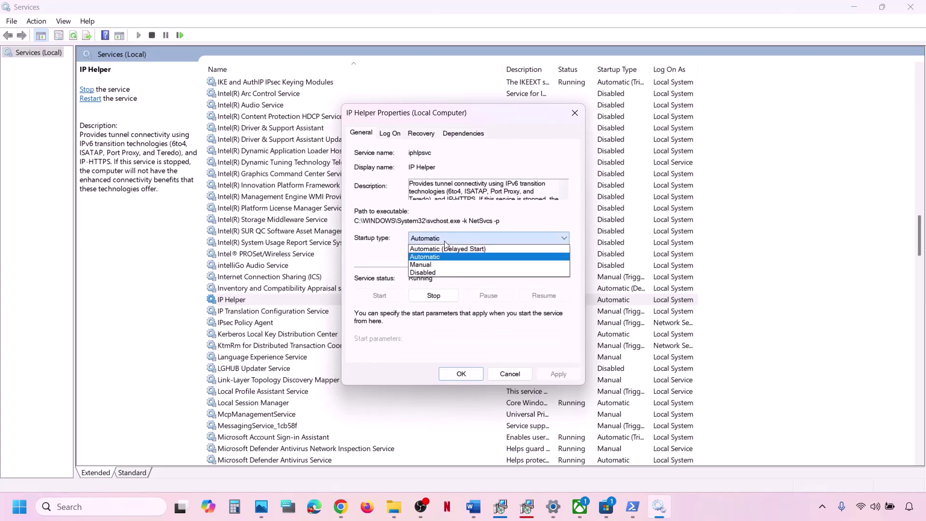
click(444, 258)
click(555, 374)
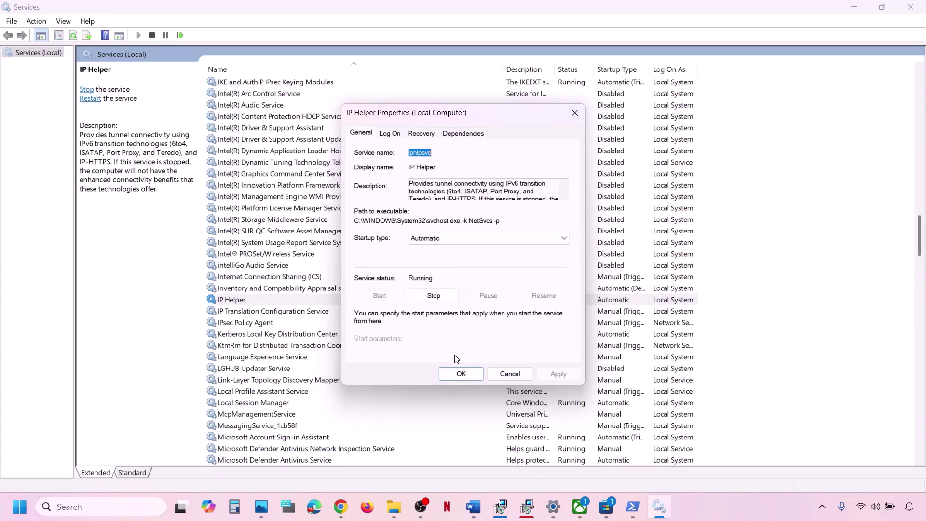
click(461, 374)
right_click(285, 300)
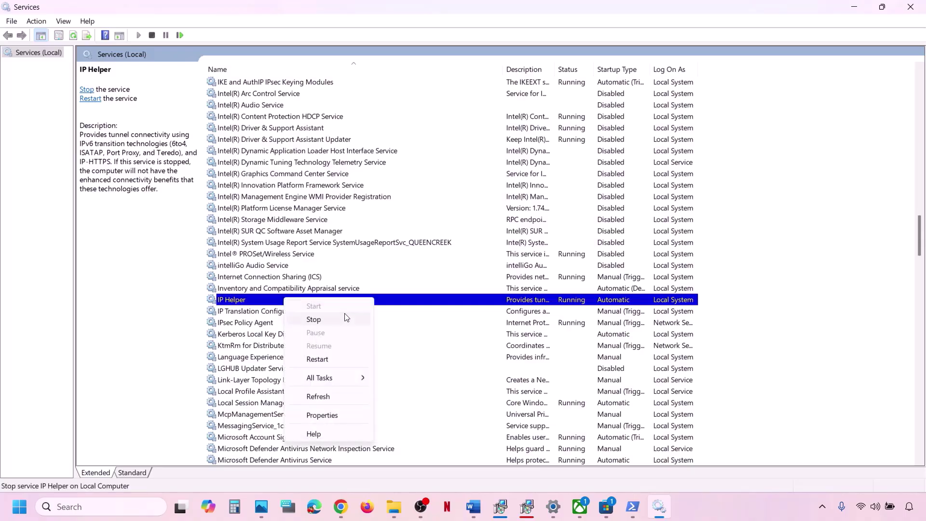
click(319, 359)
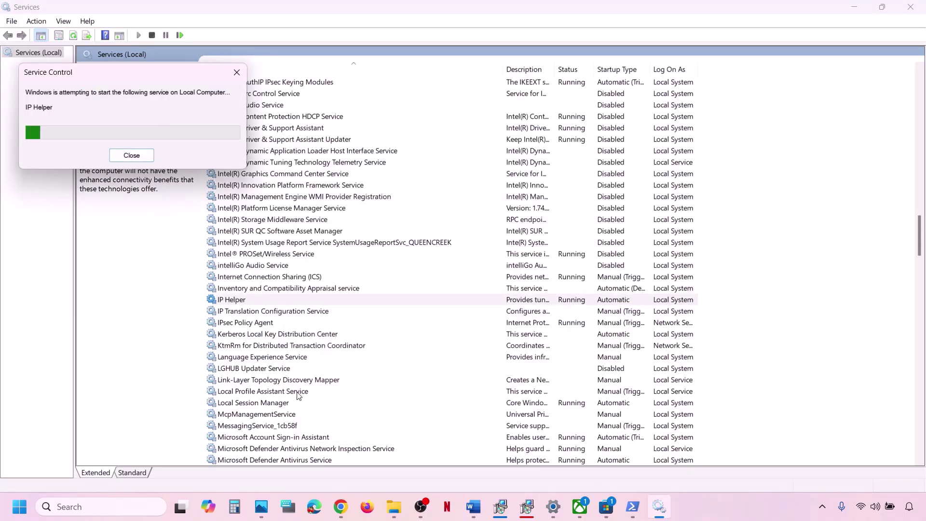
Set the Xbox Accessory Management Service's startup type to Automatic, and restart the service
click(298, 395)
scroll(299, 395, down, 20)
click(298, 396)
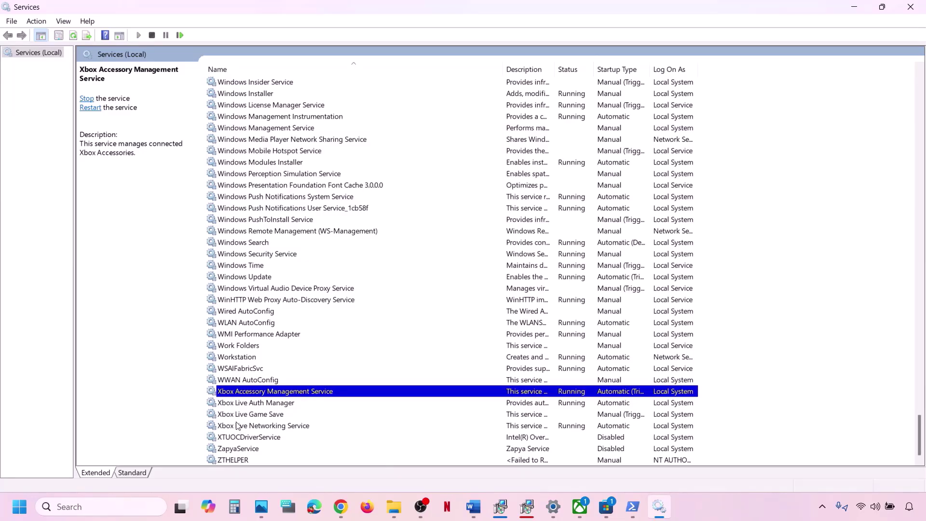
double_click(275, 392)
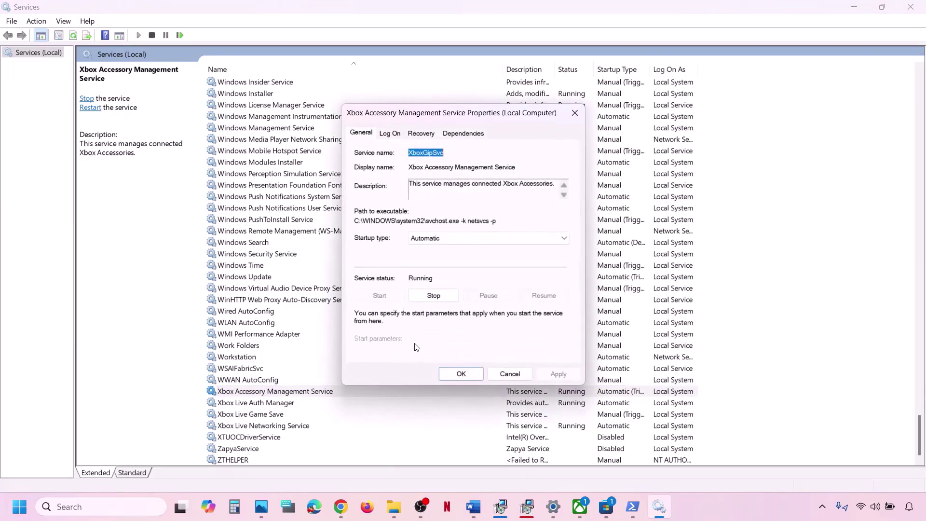
click(450, 239)
click(444, 256)
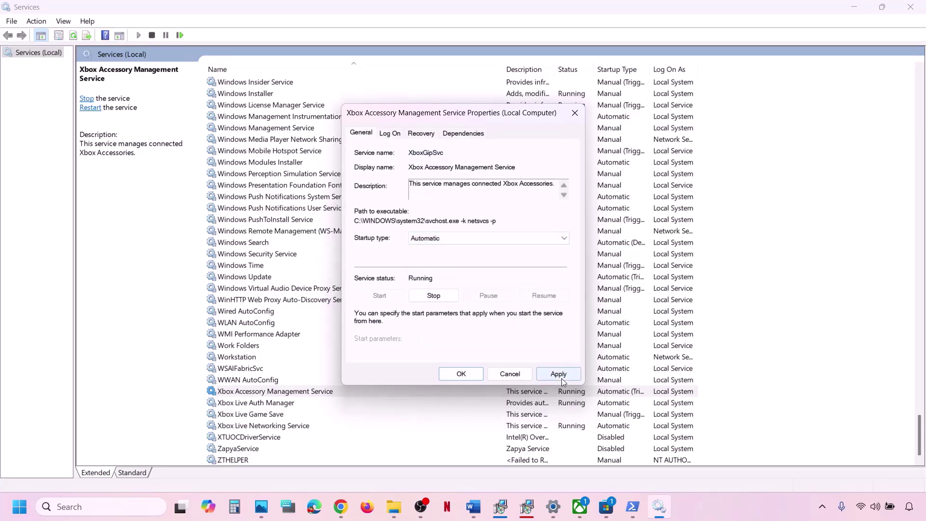
click(559, 375)
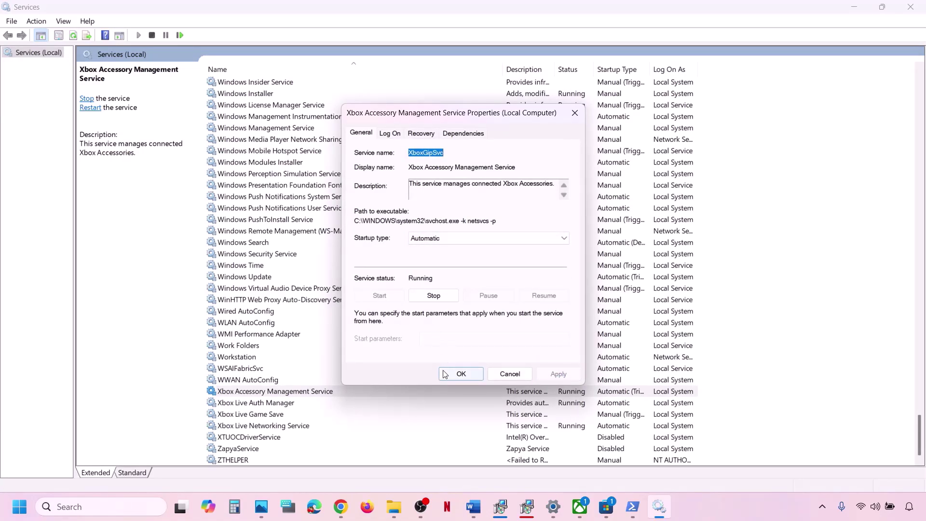
click(461, 374)
right_click(336, 393)
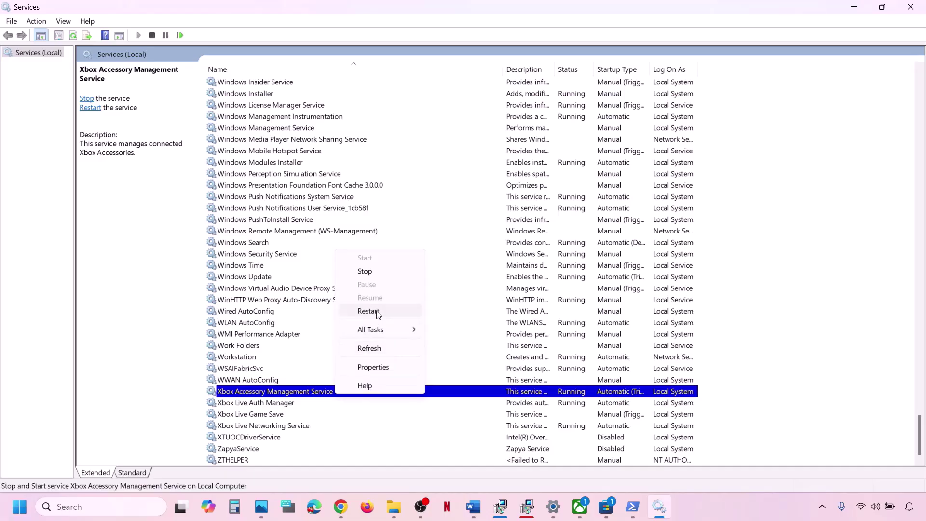
click(368, 311)
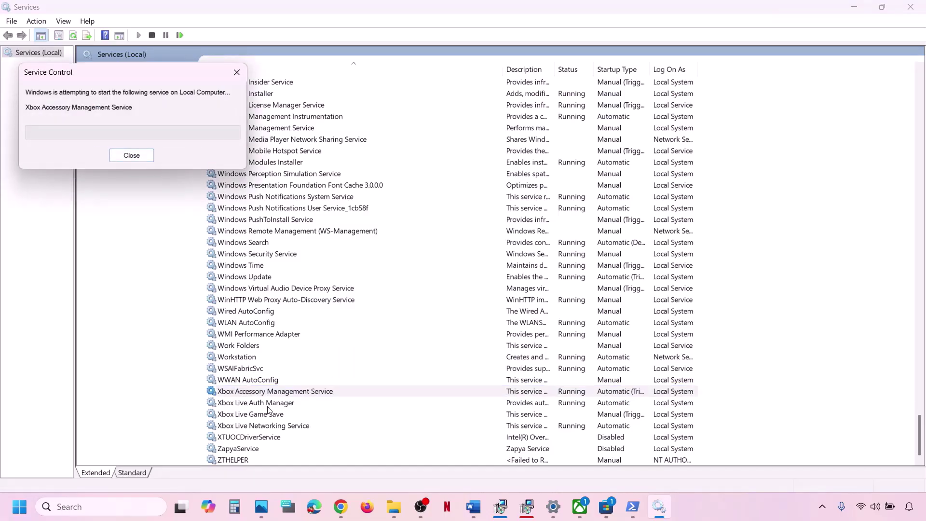
Set the Xbox Live Auth Manager service's startup type to Automatic, and restart the service
double_click(267, 405)
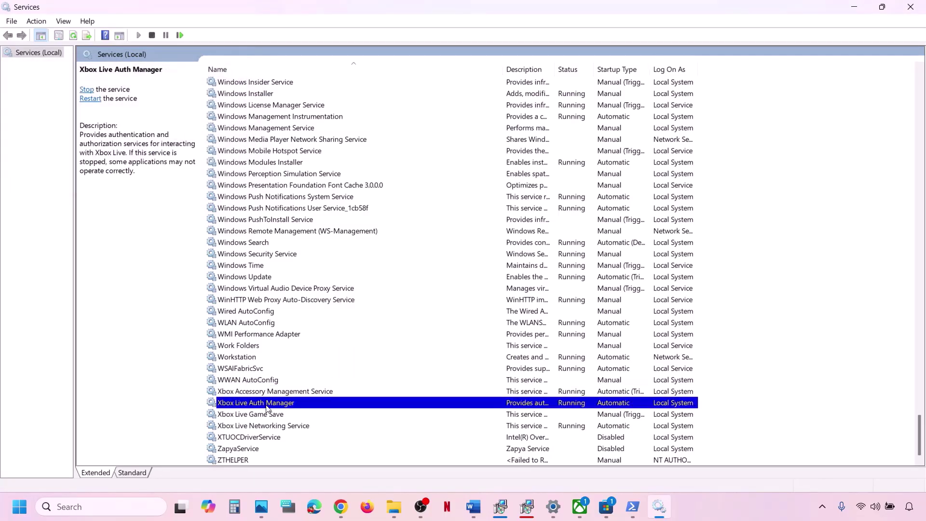
click(447, 238)
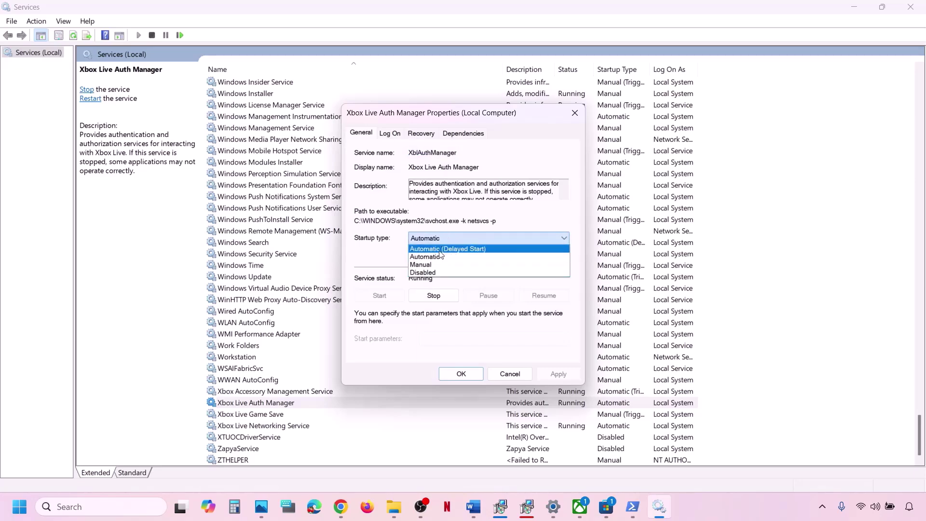
click(439, 261)
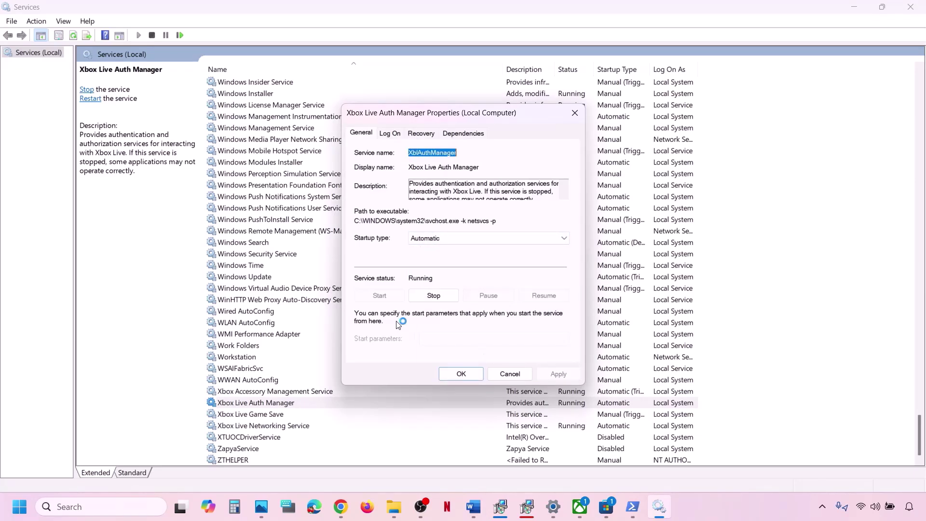
click(459, 372)
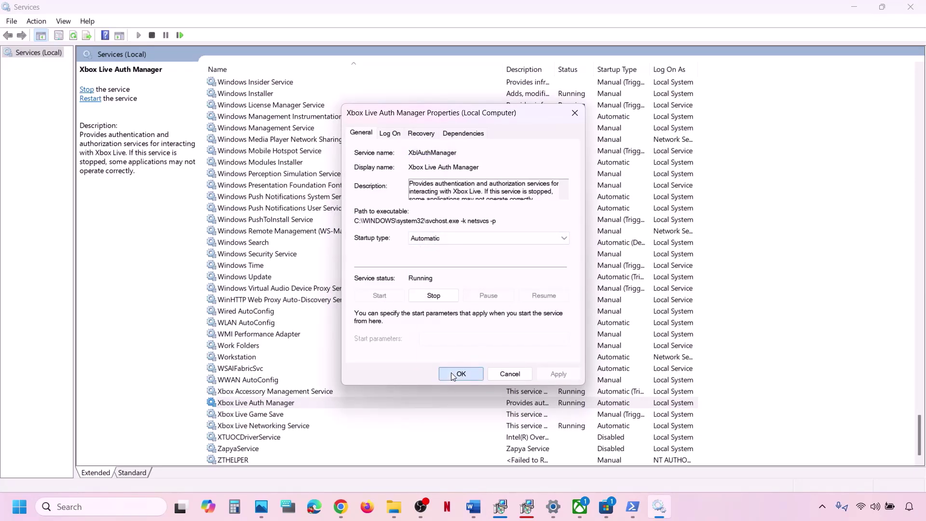
right_click(295, 404)
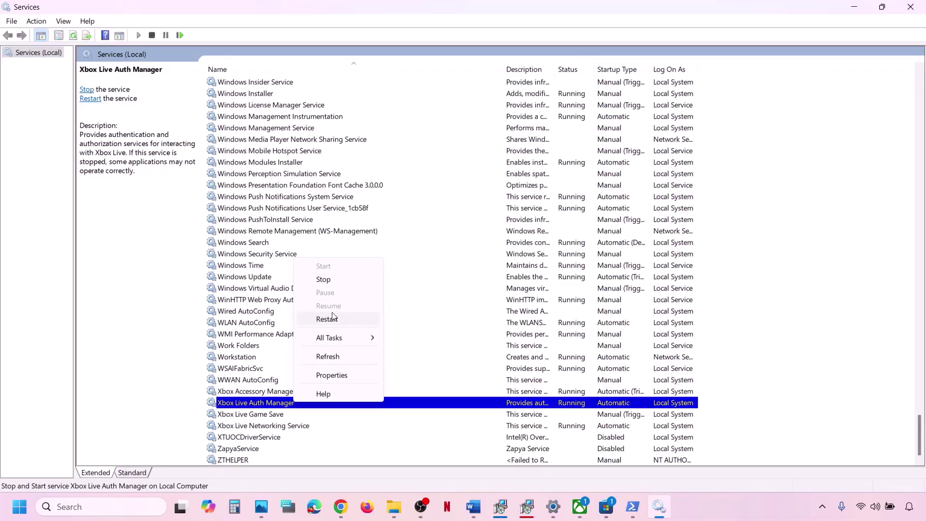
click(330, 318)
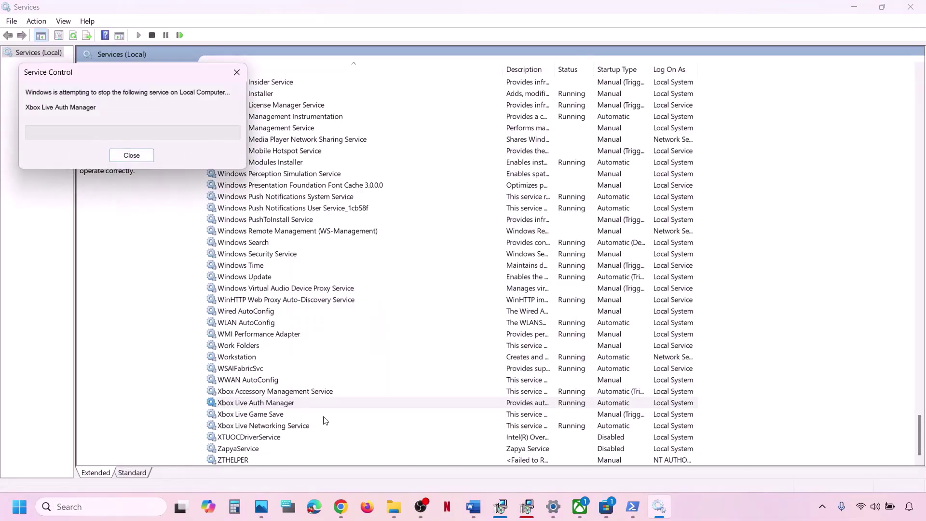
Set the Xbox Live Game Save service's startup type to Automatic, then start and restart the service
click(264, 415)
double_click(282, 415)
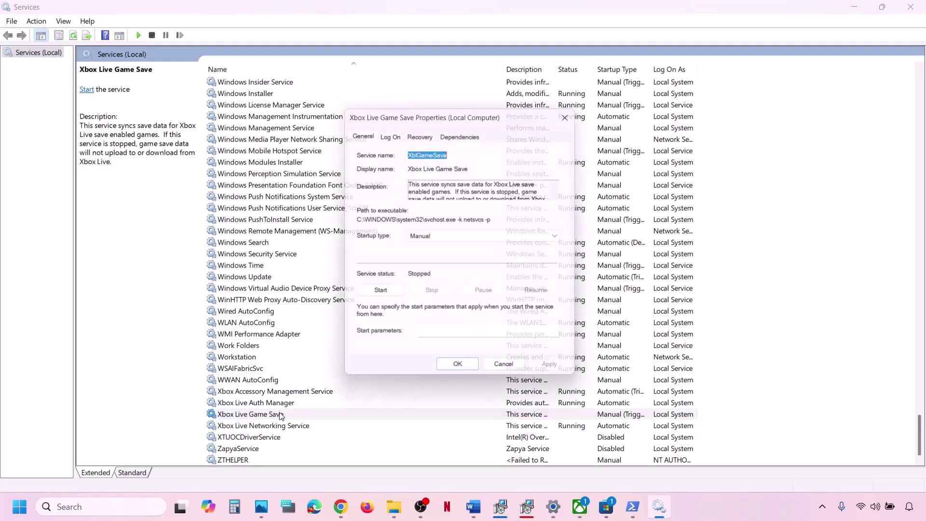
click(457, 238)
click(446, 260)
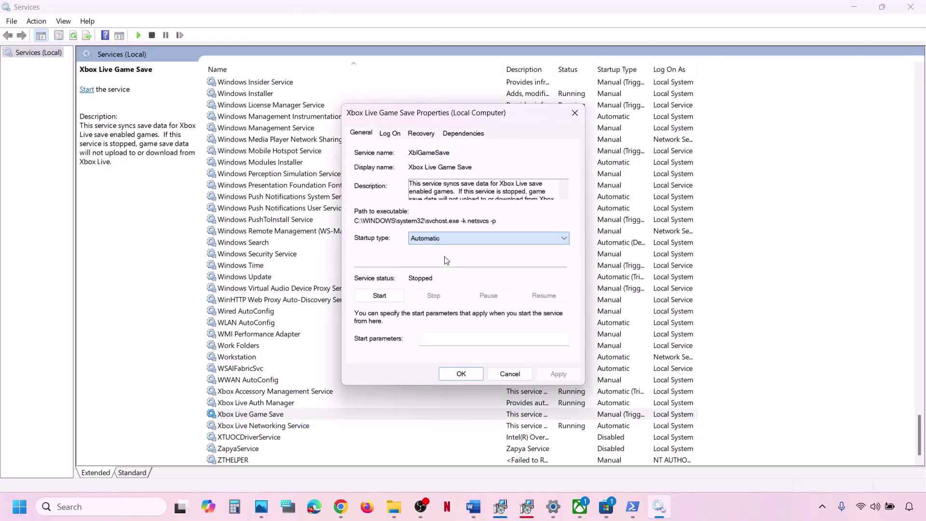
click(558, 374)
click(379, 295)
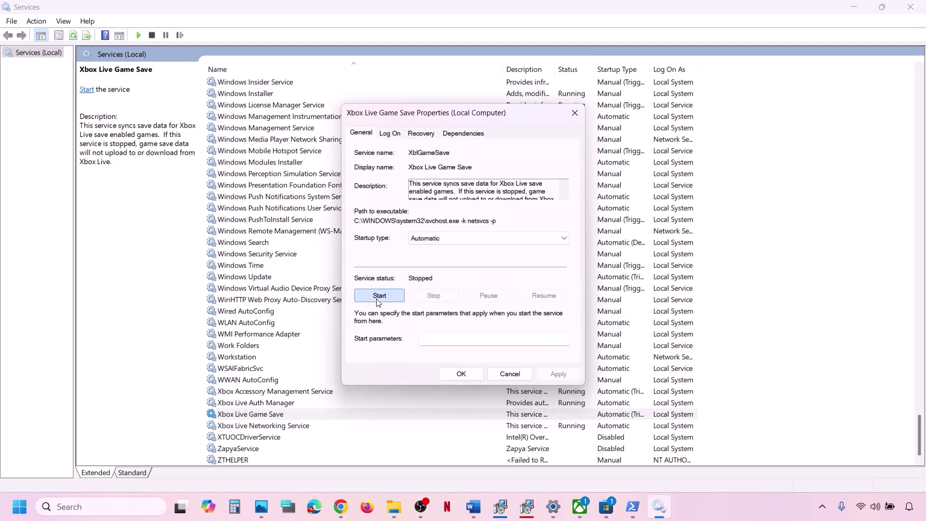
click(466, 376)
right_click(281, 420)
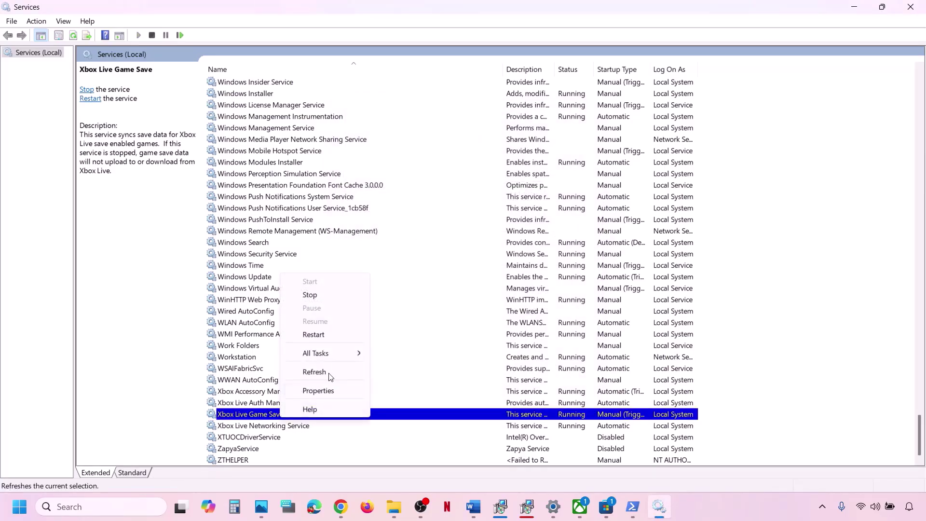
click(325, 336)
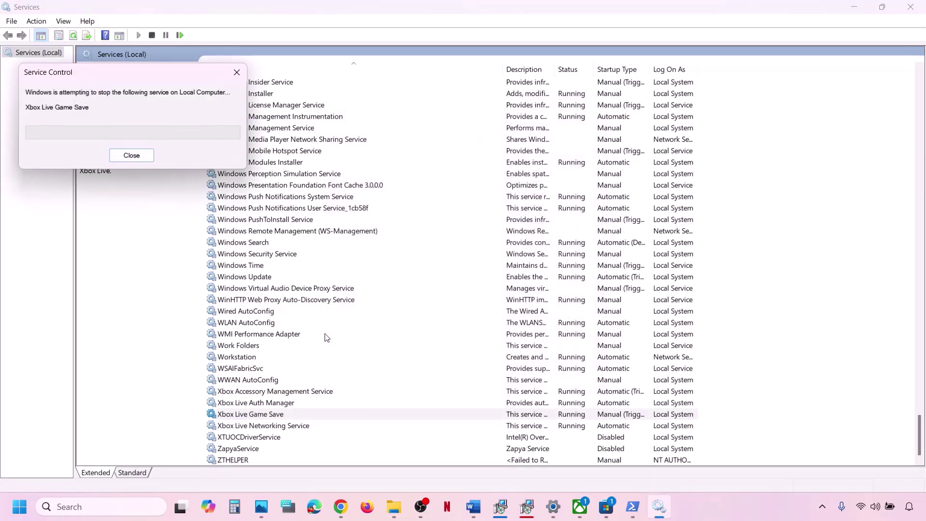
Set the Xbox Live Networking Service's startup type to Automatic, and restart the service
double_click(286, 425)
click(446, 239)
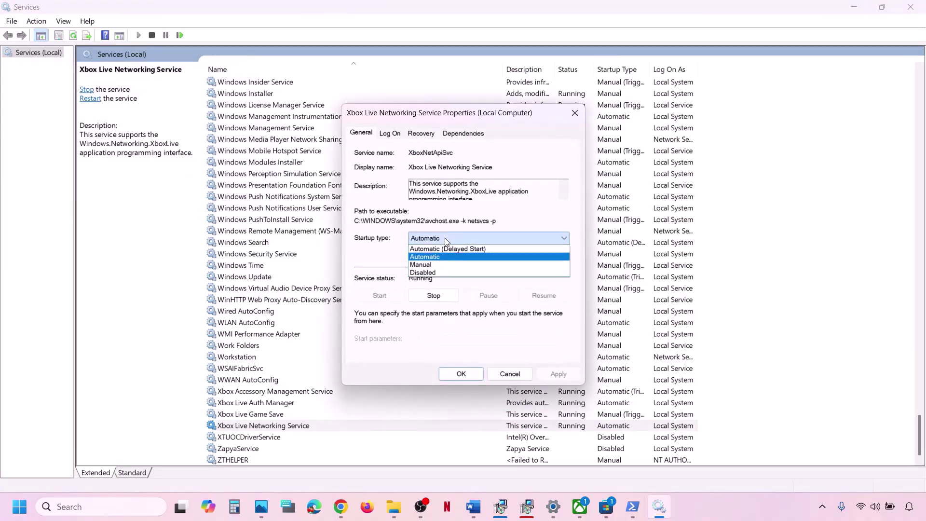
click(446, 257)
click(558, 374)
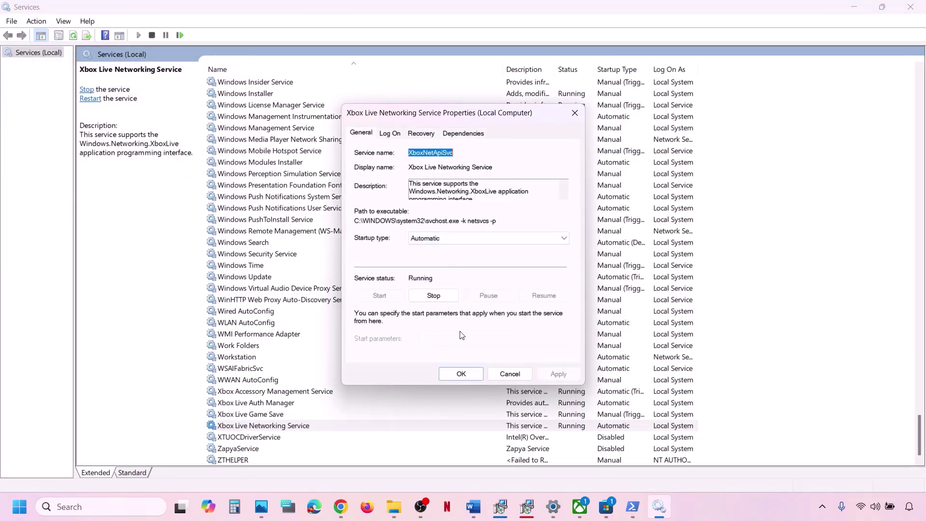
click(451, 372)
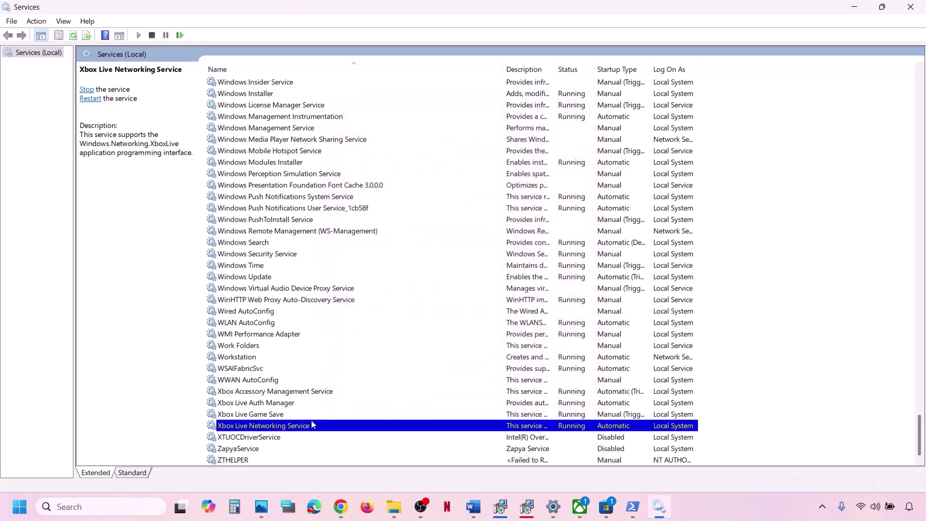
right_click(305, 425)
click(340, 341)
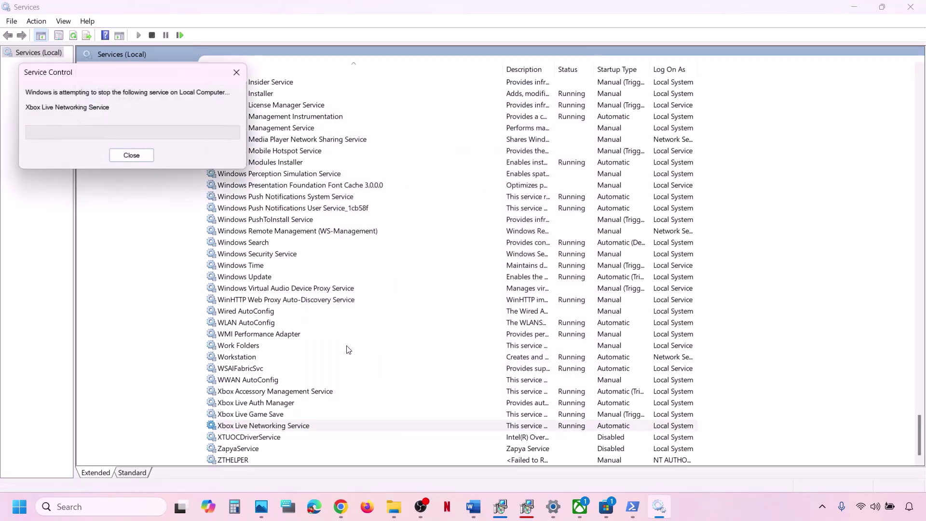
Find the two Gaming Services entries in the services list and restart each of them
click(305, 310)
key(h)
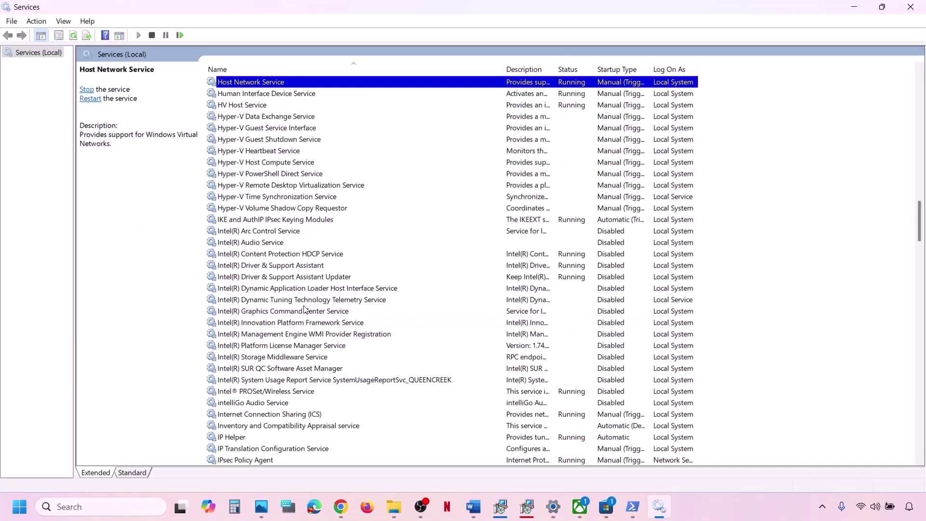
key(g)
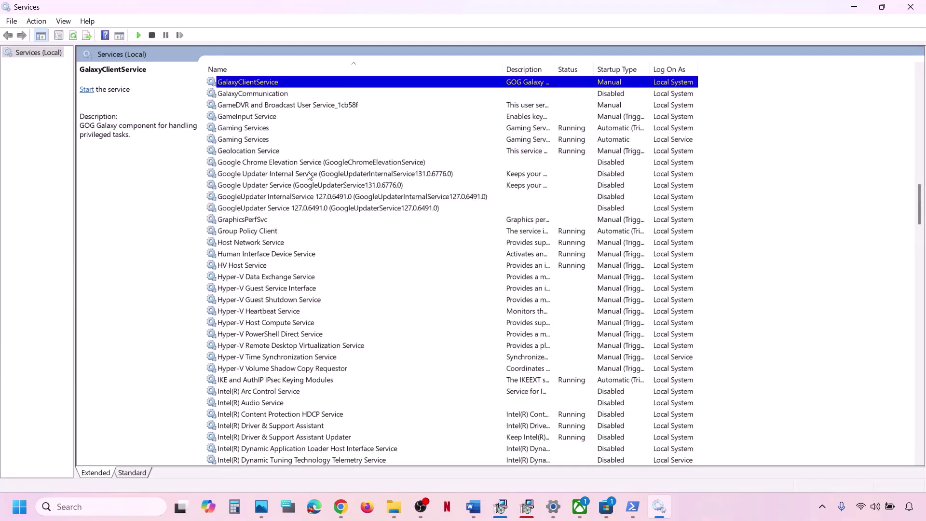
scroll(309, 176, up, 4)
click(258, 266)
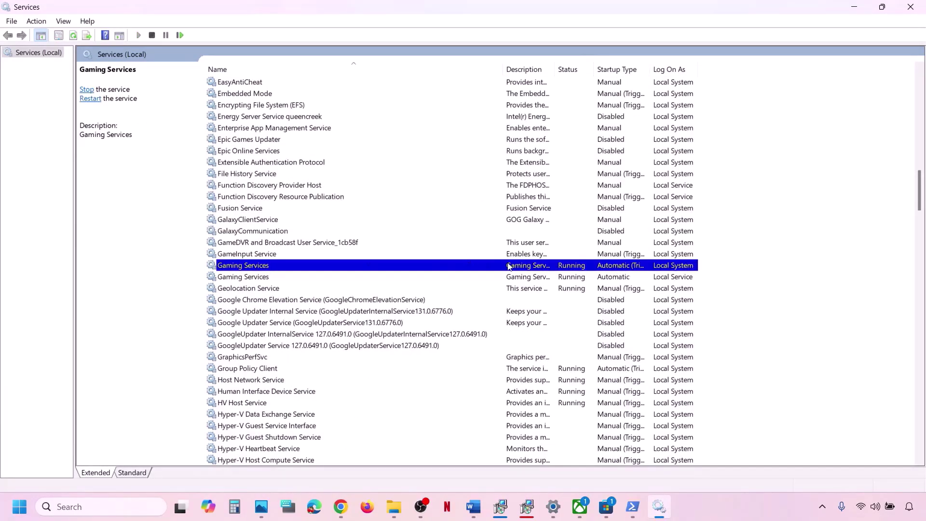
click(554, 277)
click(541, 265)
right_click(518, 270)
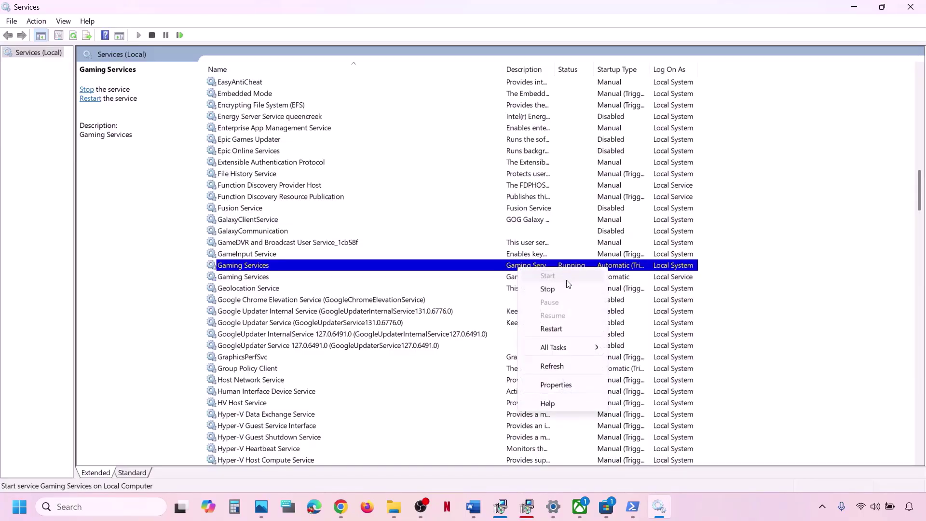
click(558, 329)
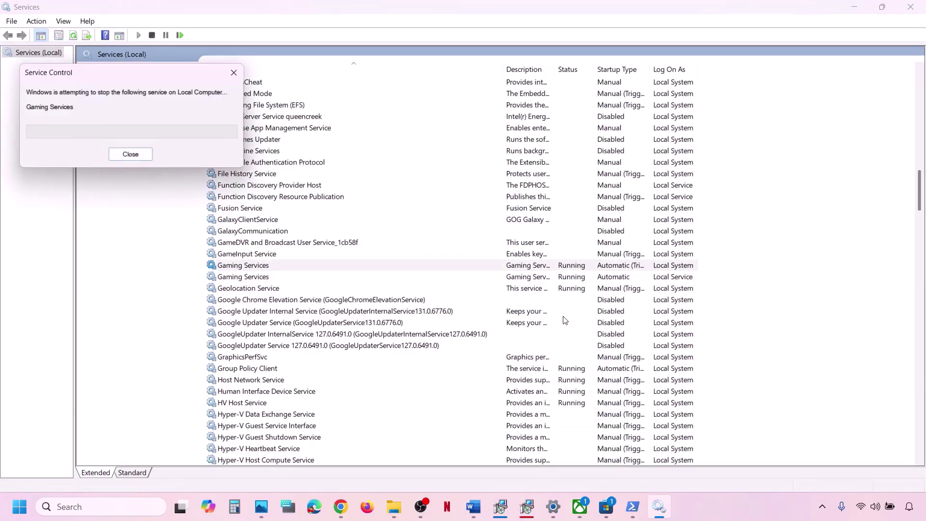
right_click(530, 279)
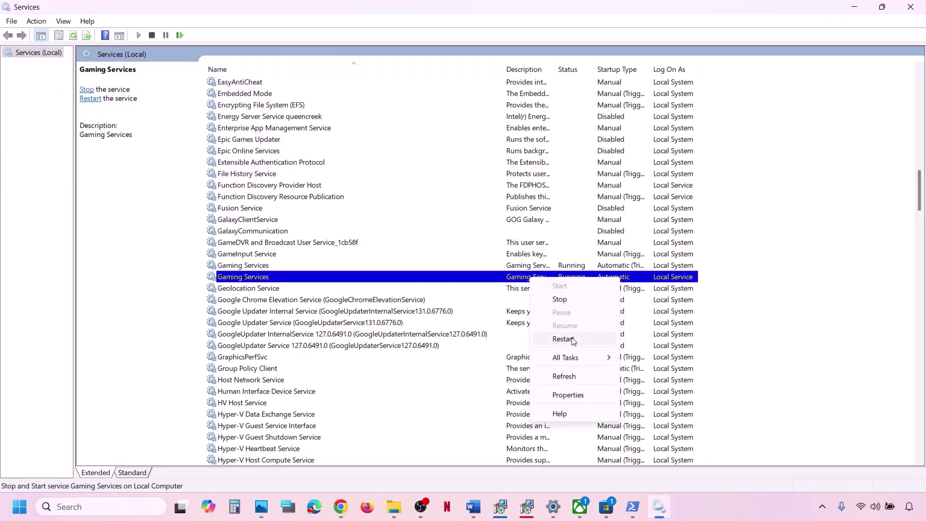
click(562, 339)
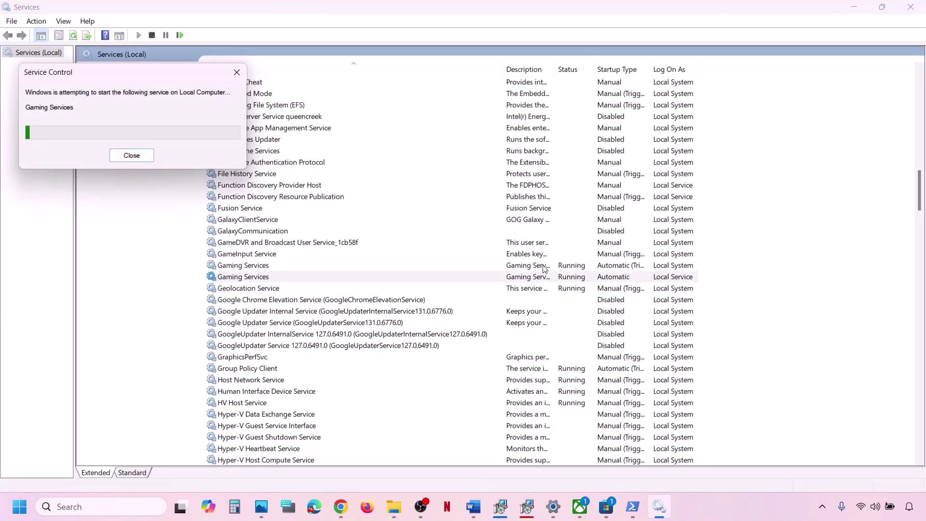
Stop both Gaming Services entries, the Local System one first and the Local Service one second
click(543, 268)
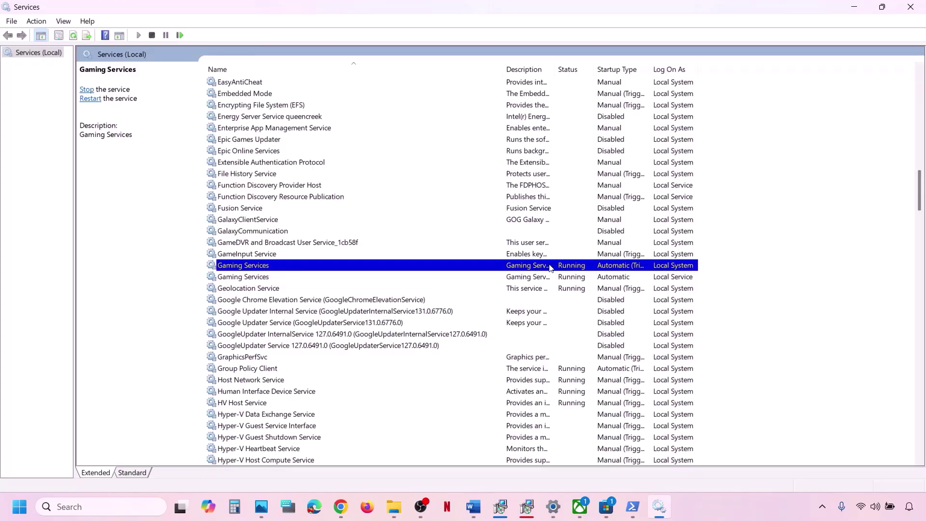
right_click(545, 267)
click(583, 288)
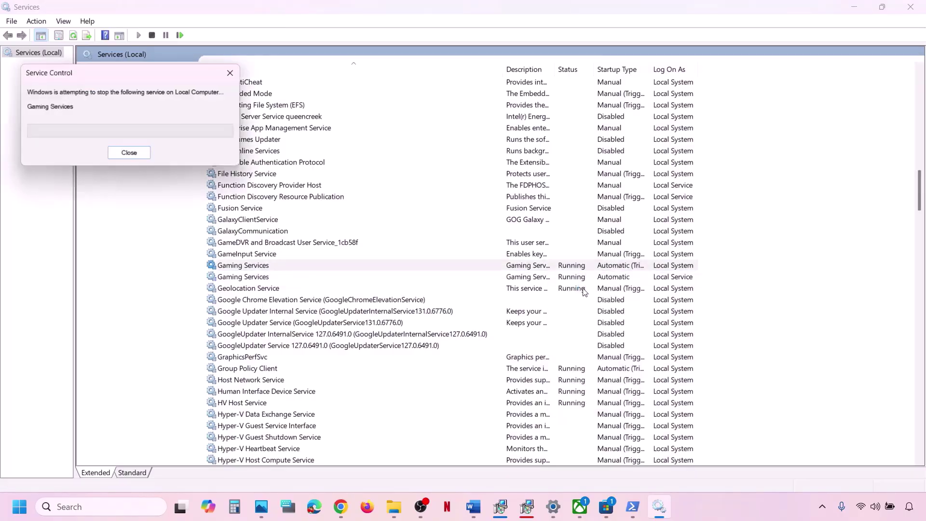
click(539, 278)
right_click(538, 278)
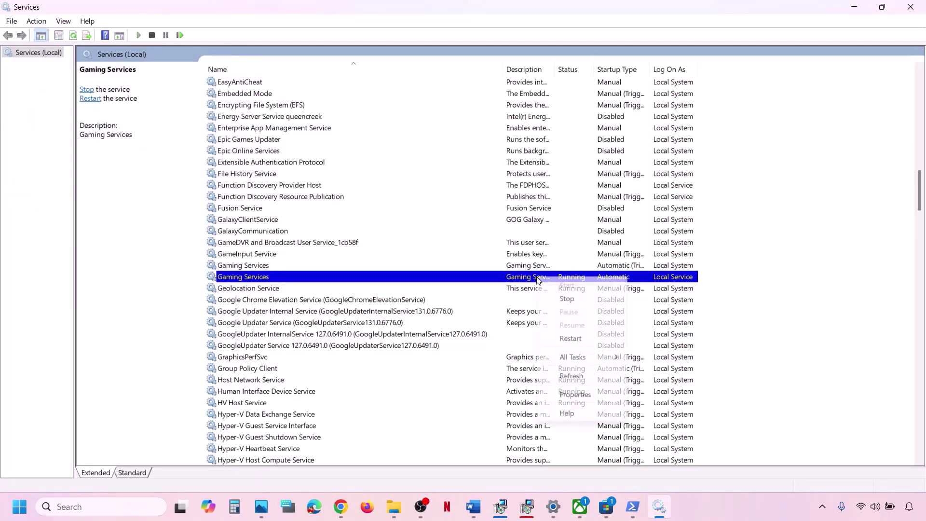
click(574, 298)
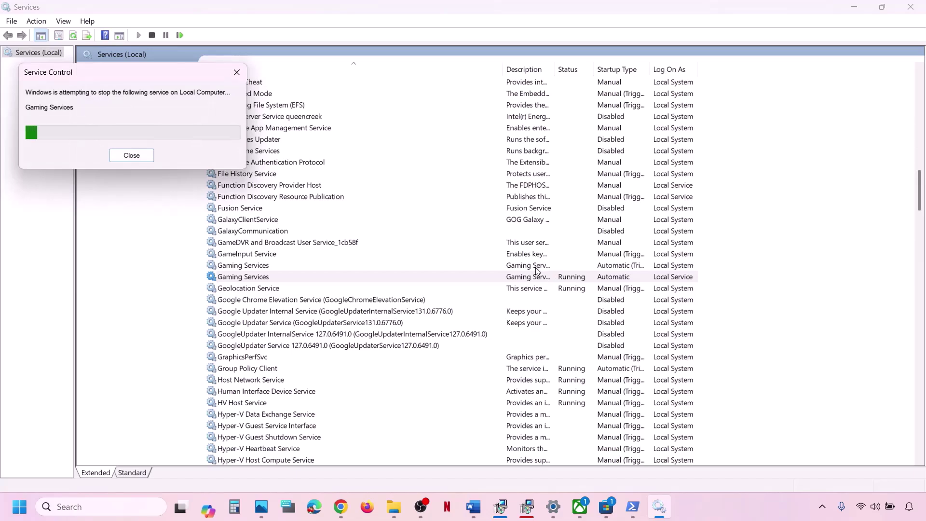
Restart both Gaming Services entries, the Local Service one first and the Local System one second
right_click(520, 278)
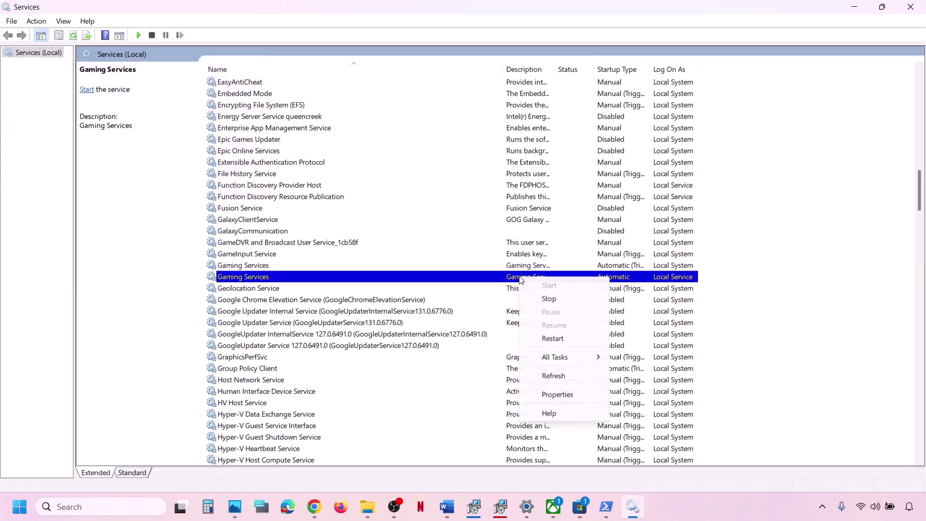
click(553, 338)
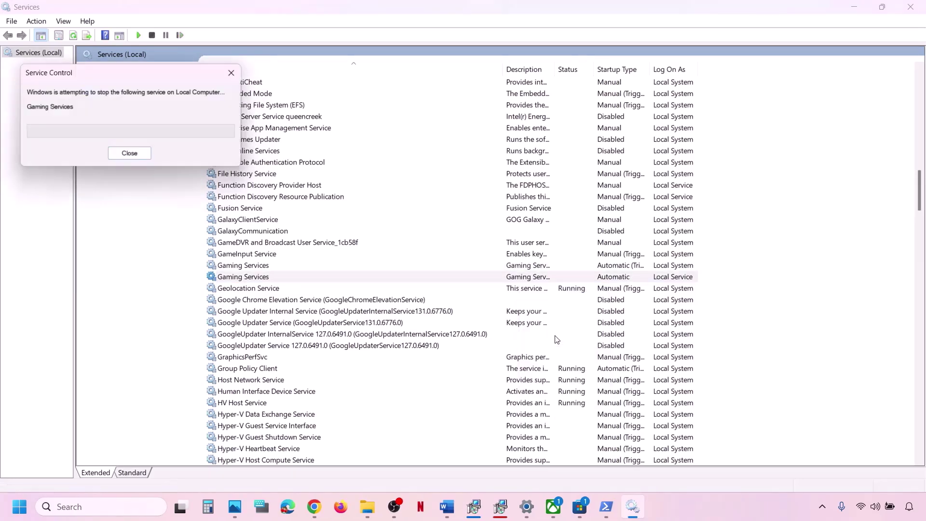
right_click(545, 268)
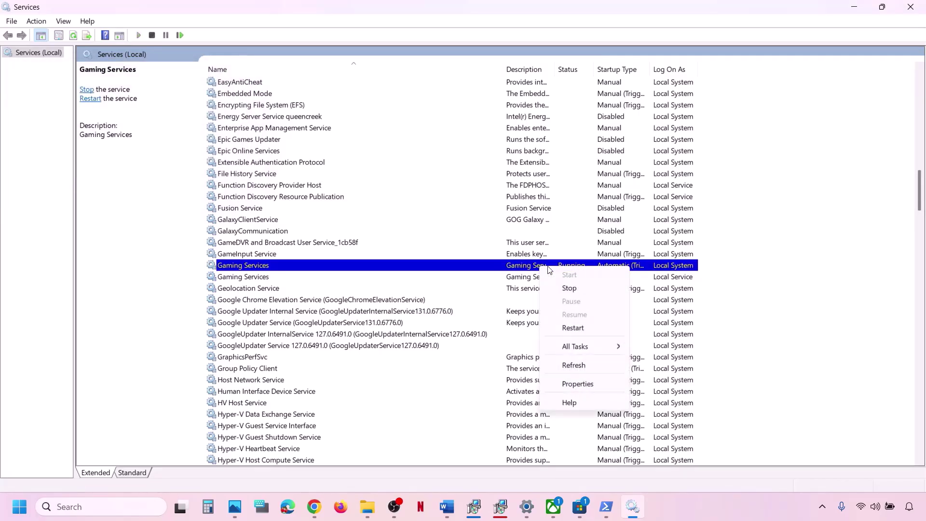
click(574, 327)
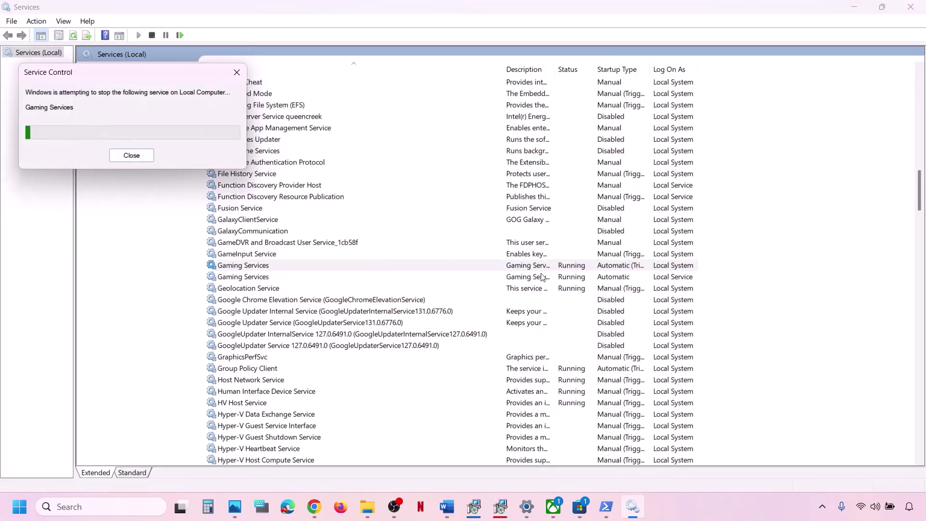
Find the Windows Update service, set its startup type to Automatic, and restart the service
click(526, 231)
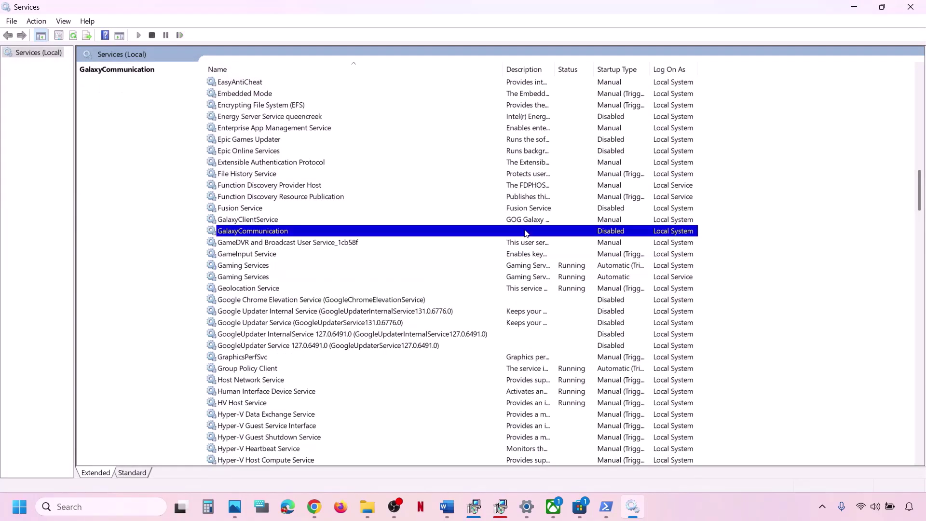
key(w)
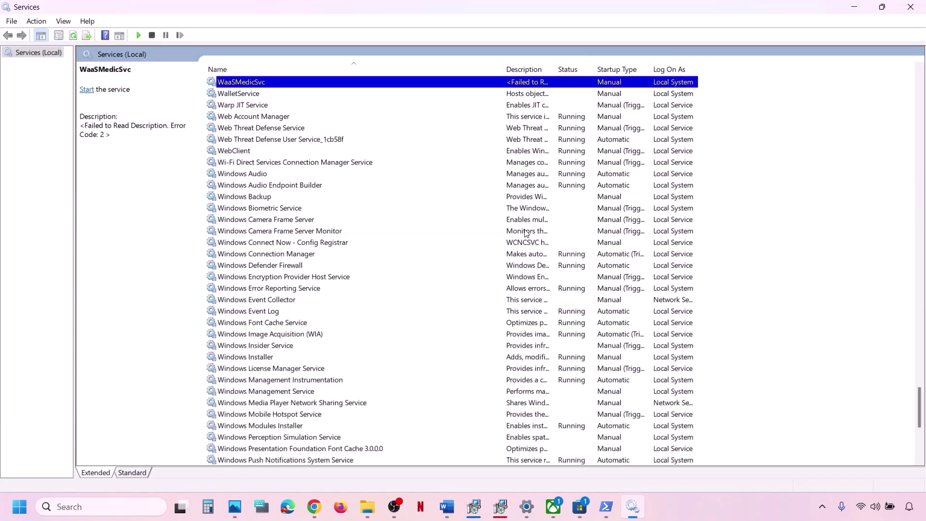
scroll(527, 232, down, 8)
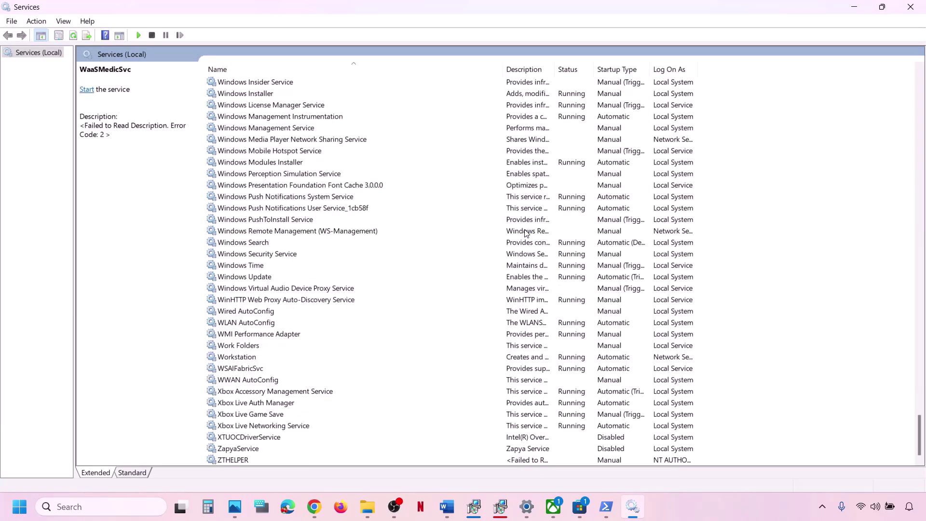
click(259, 278)
double_click(278, 278)
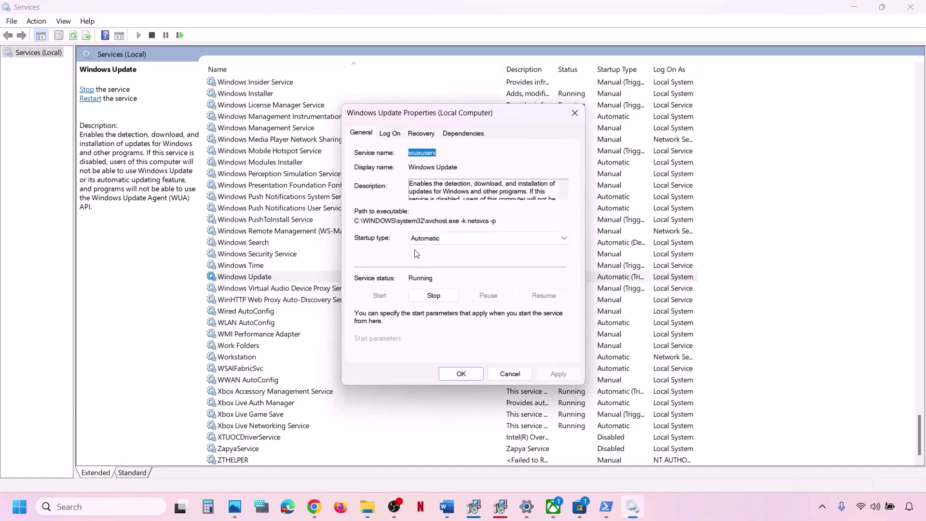
click(451, 238)
click(440, 257)
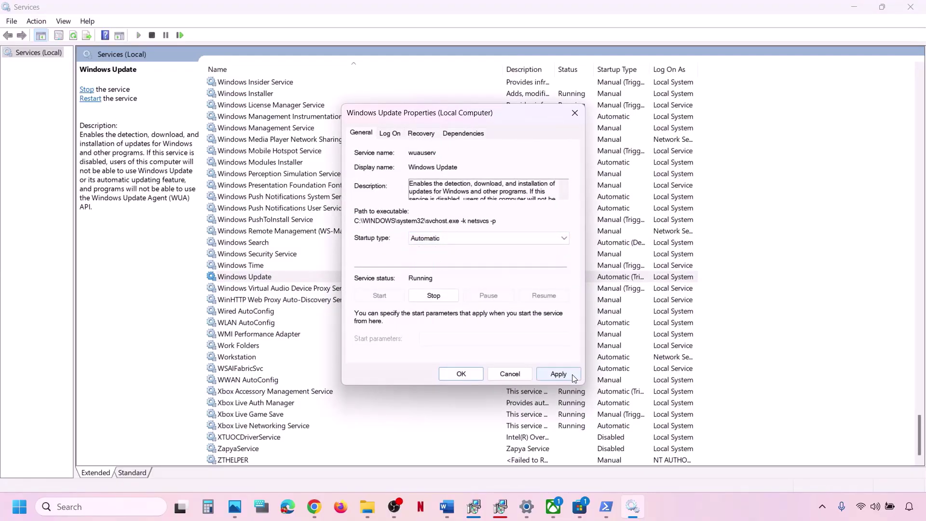
click(558, 374)
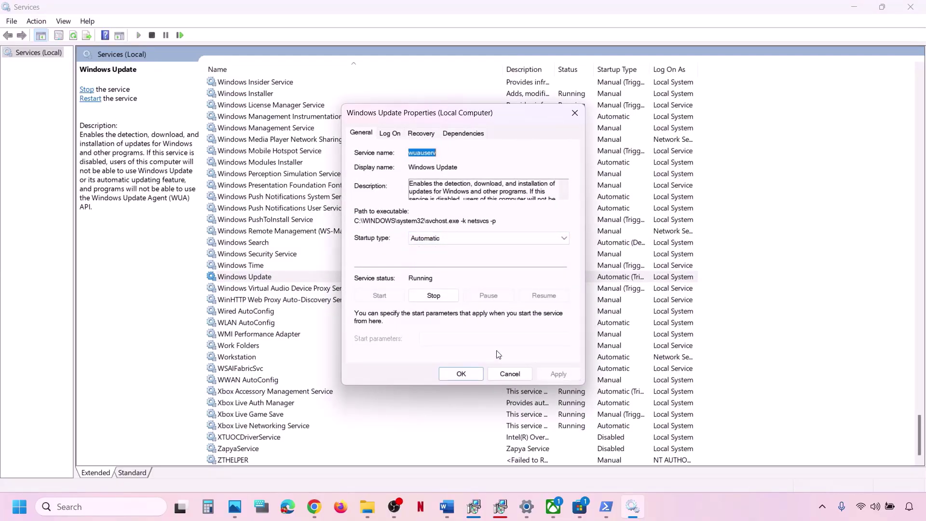
click(461, 374)
right_click(258, 281)
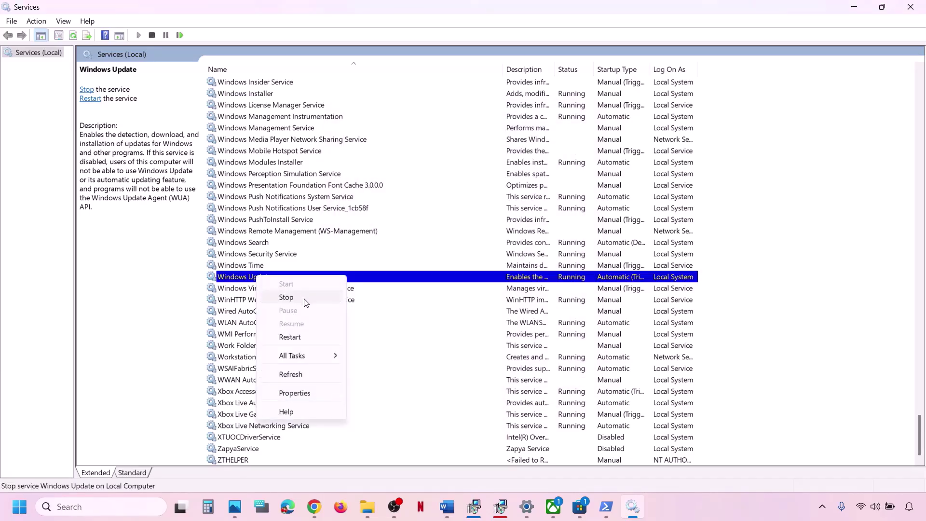
click(289, 337)
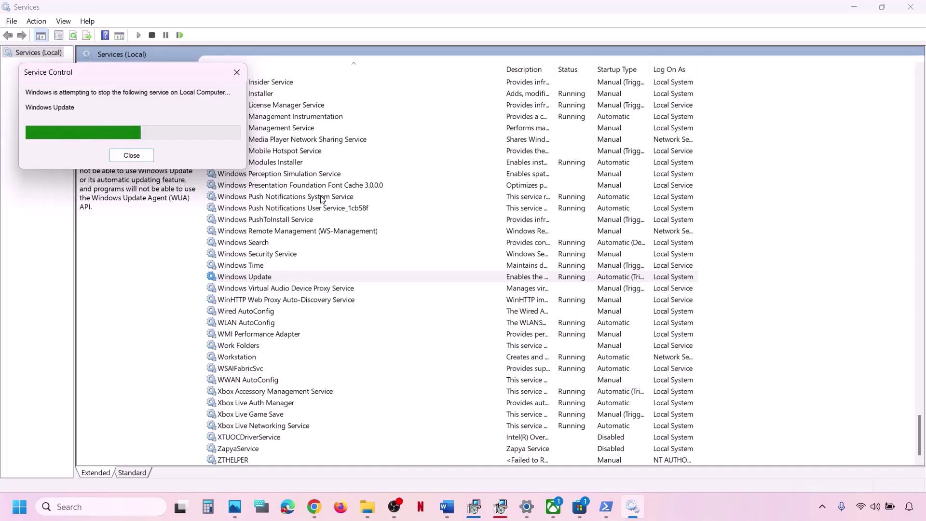
Switch to the Word notes and highlight the "Microsoft install service" line in the list of services
click(447, 507)
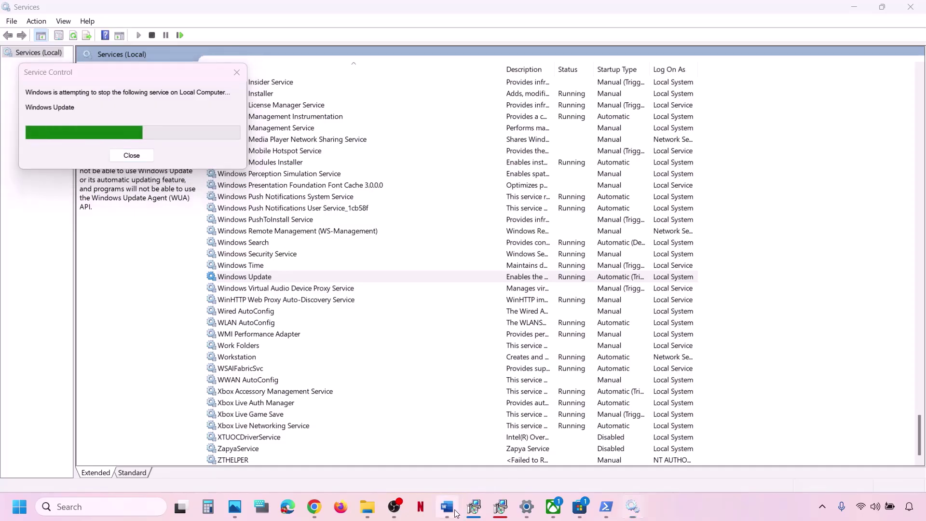
scroll(237, 372, down, 3)
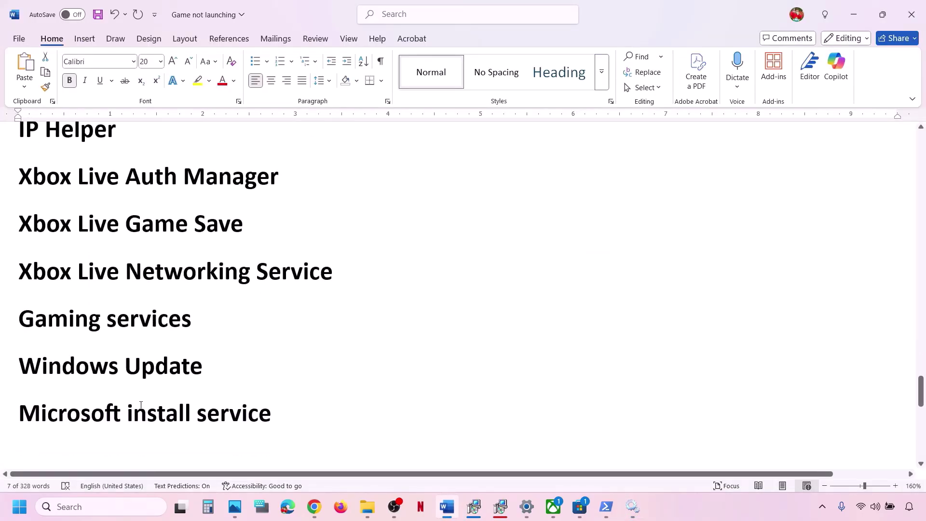
click(8, 404)
Back in Services, set the Microsoft Store Install Service's startup type to Automatic, and restart the service
click(632, 506)
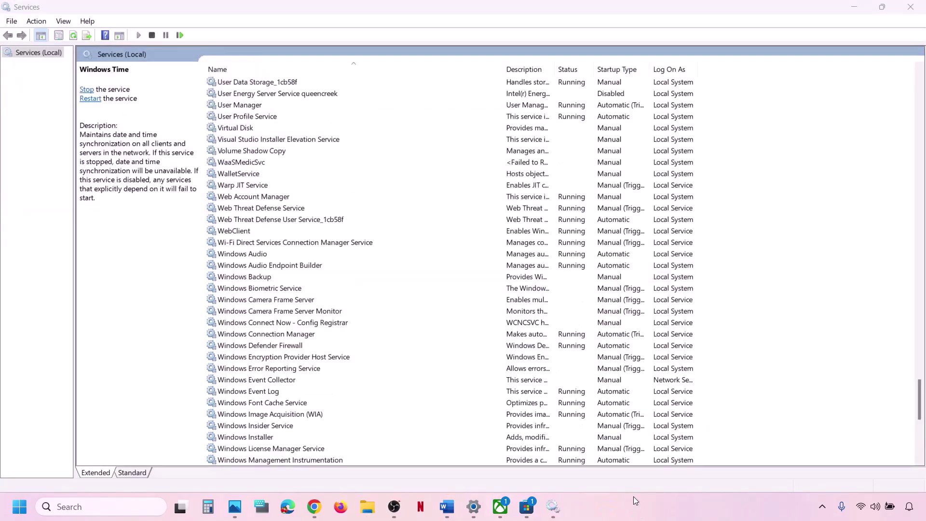
click(386, 369)
text(mi)
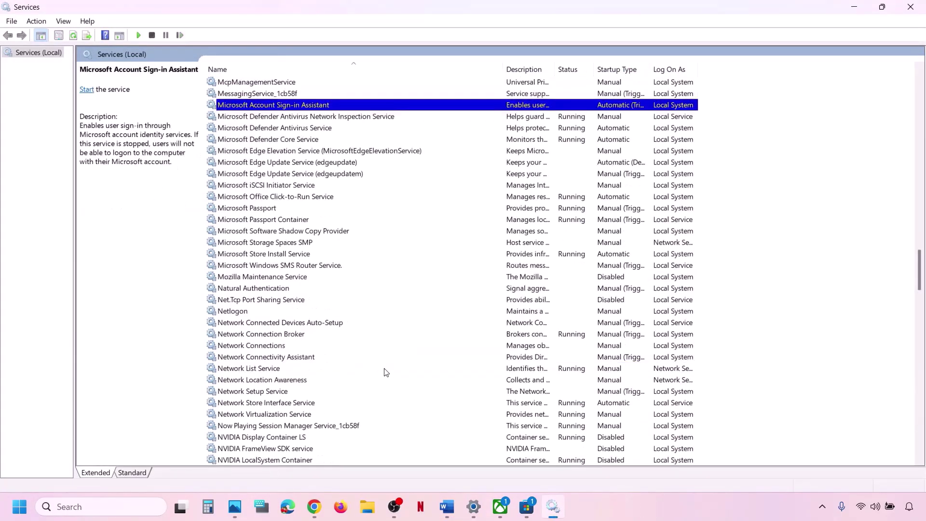
click(309, 255)
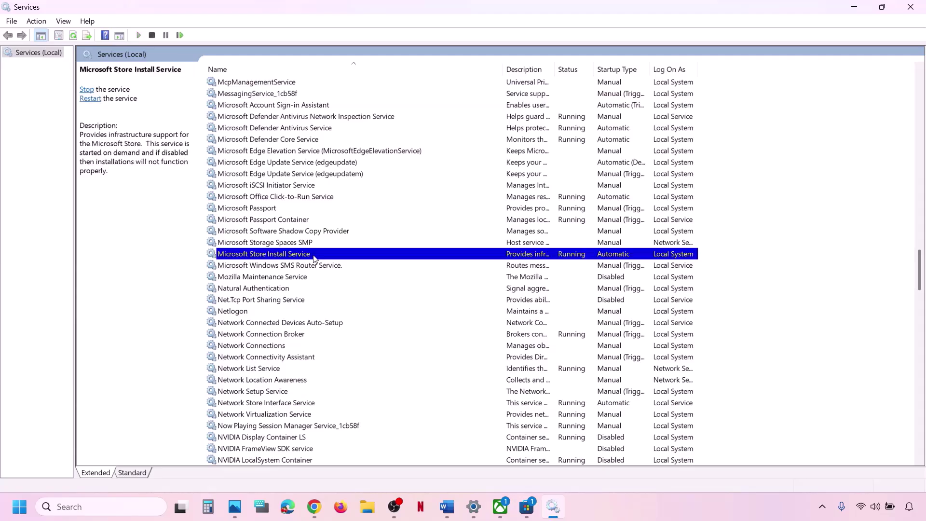
double_click(313, 254)
click(433, 236)
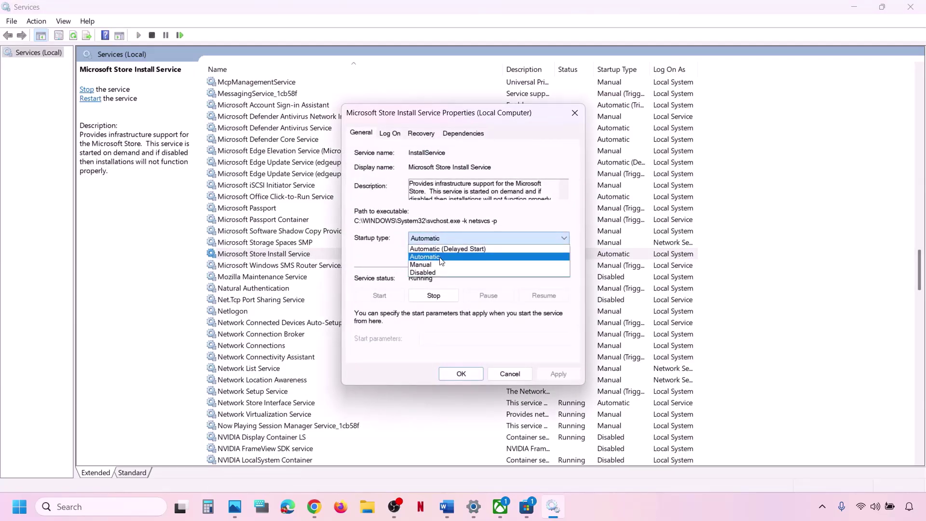
click(441, 258)
click(553, 375)
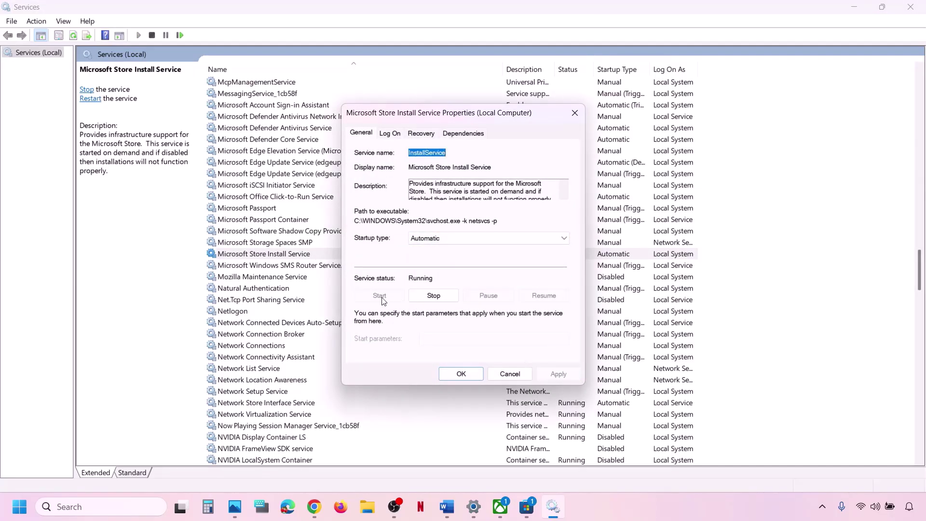
click(457, 376)
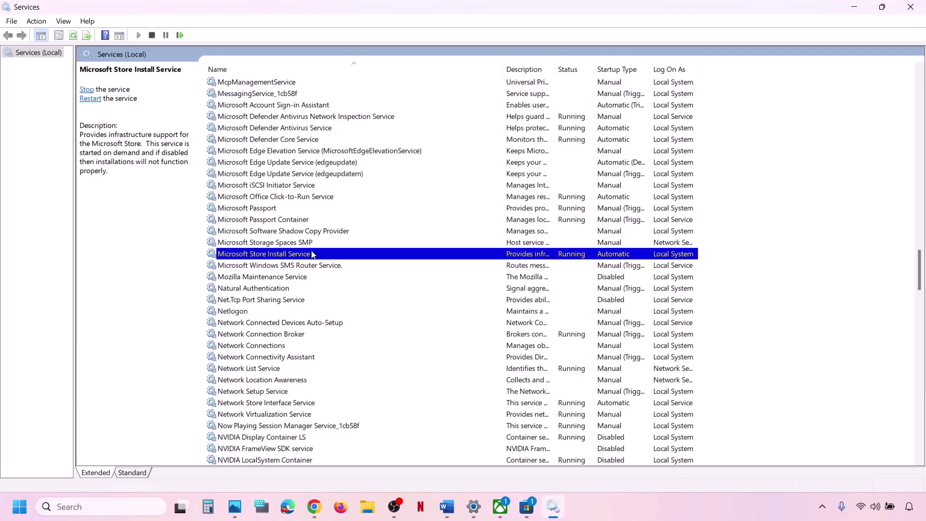
right_click(312, 254)
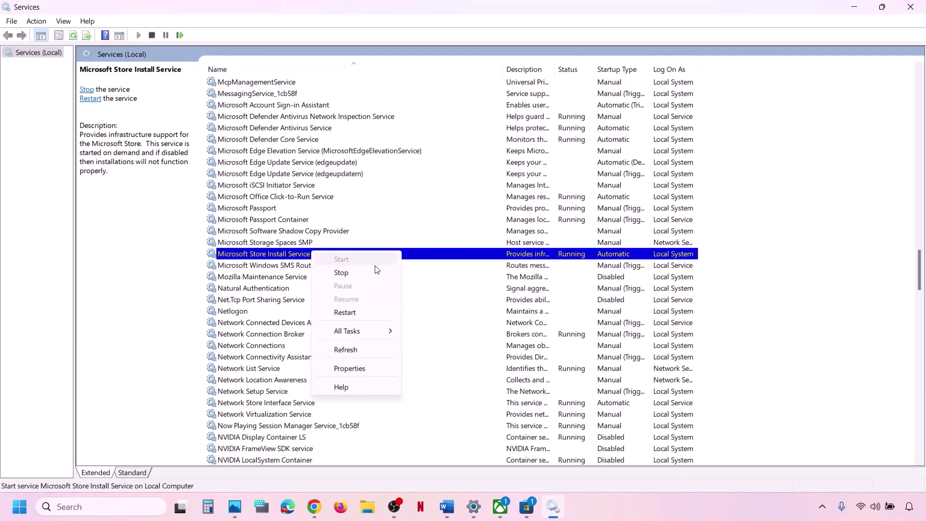
click(348, 311)
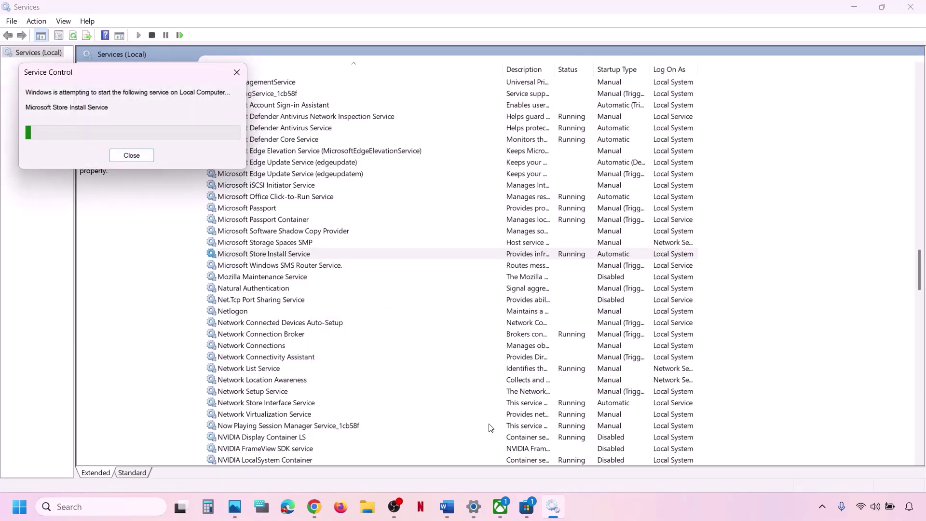
Switch to the Word notes and copy the Step 21 command "Get-AppxPackage *gamingservices* -allusers | remove-appxpackage -allusers"
click(447, 507)
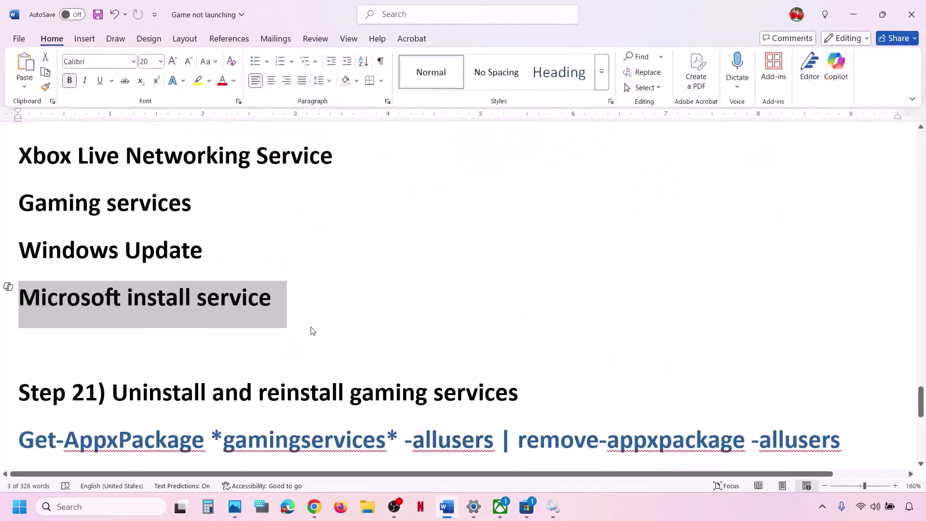
scroll(312, 327, down, 1)
scroll(311, 326, down, 3)
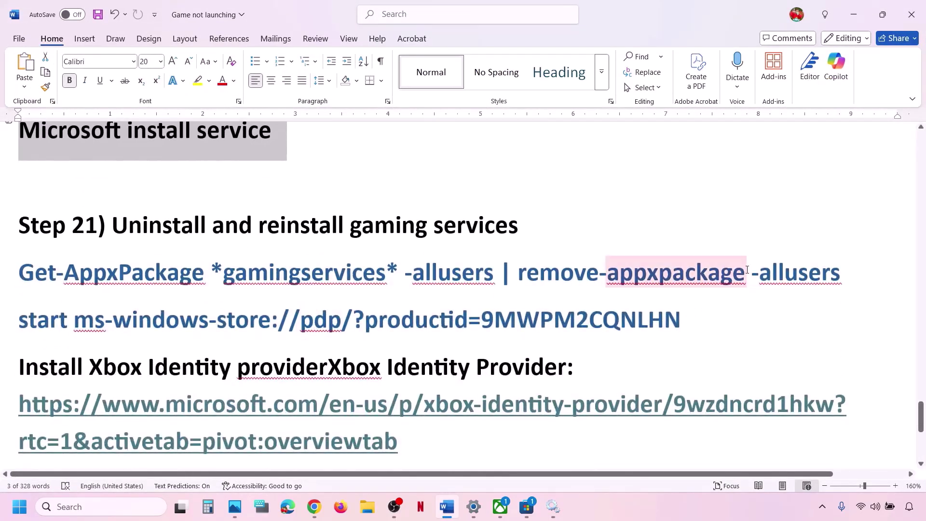
drag(854, 271, 34, 274)
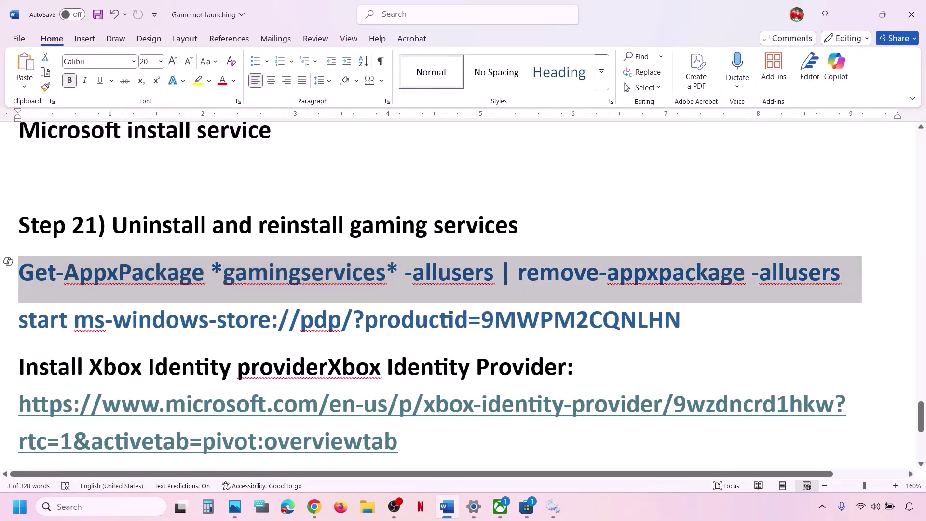
right_click(207, 280)
click(238, 89)
Open Windows PowerShell as administrator and run the copied command that removes the gamingservices package for all users
click(95, 513)
text(p)
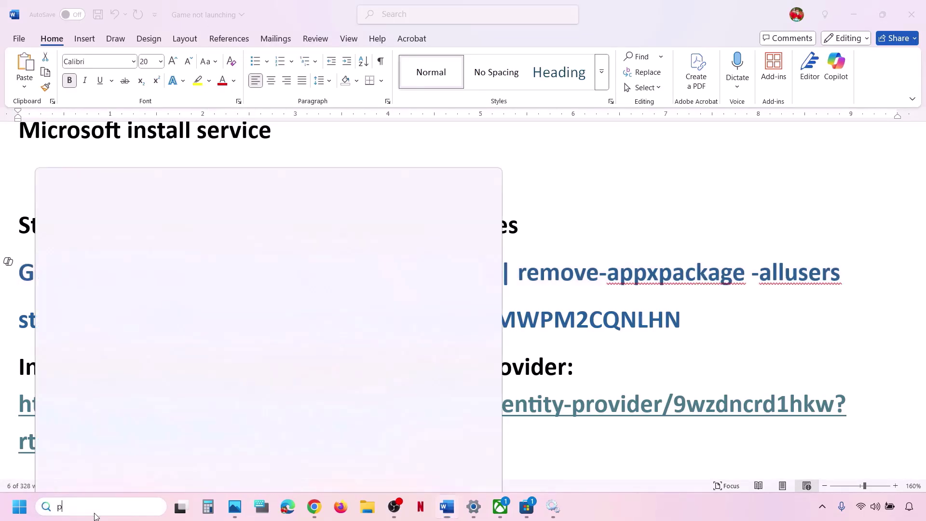
text(owershell)
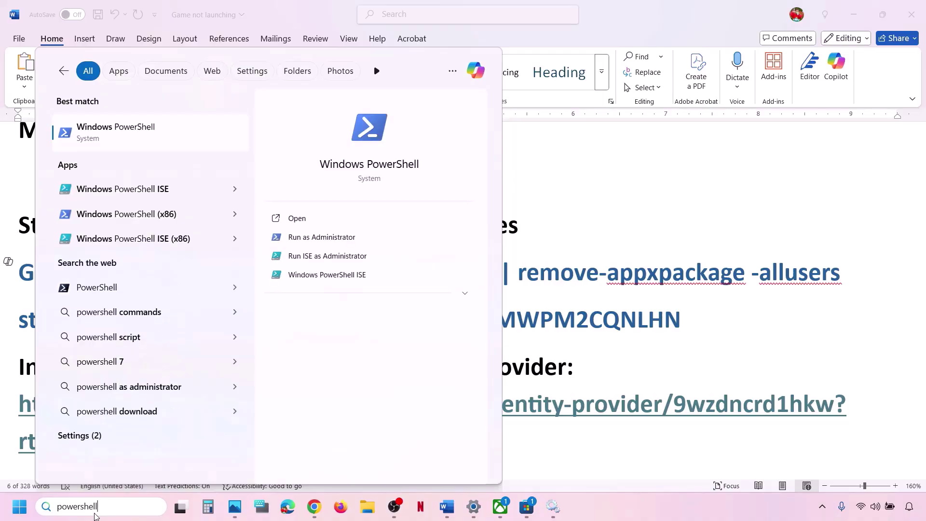
right_click(148, 136)
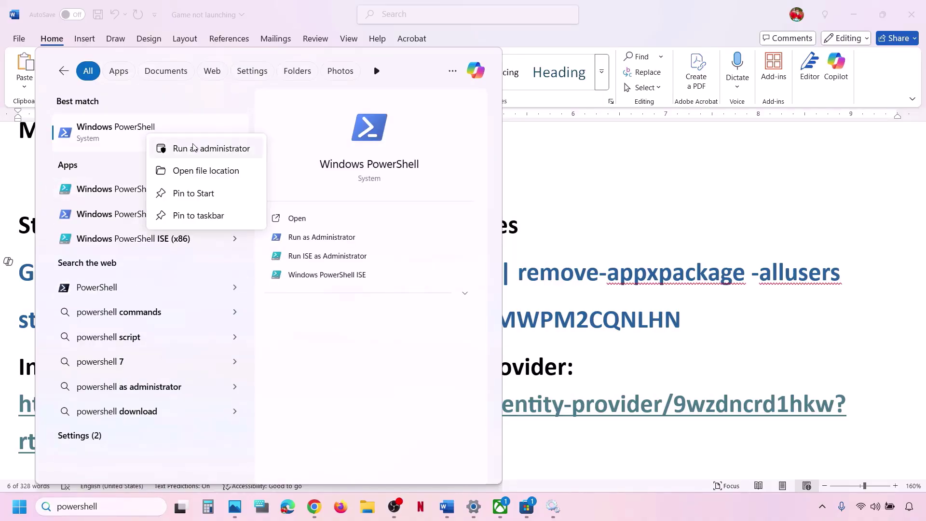
click(227, 153)
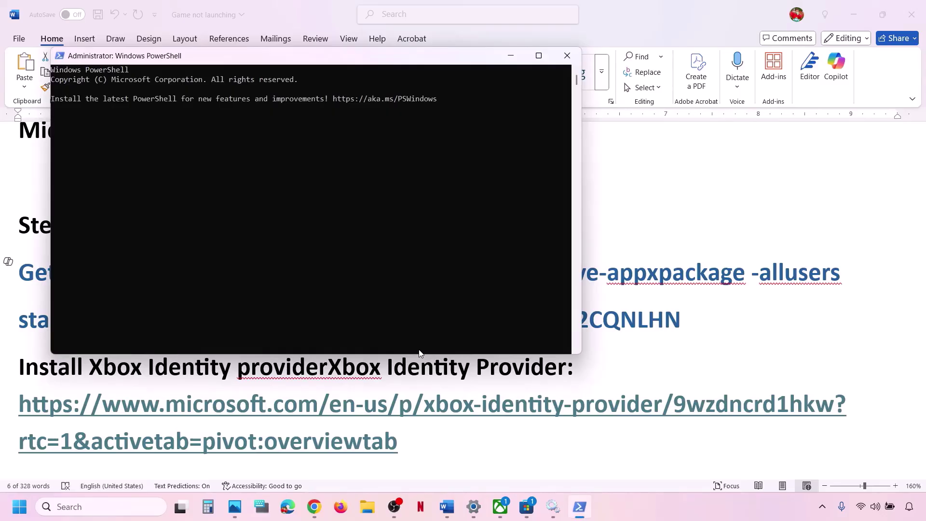
key(ctrl+v)
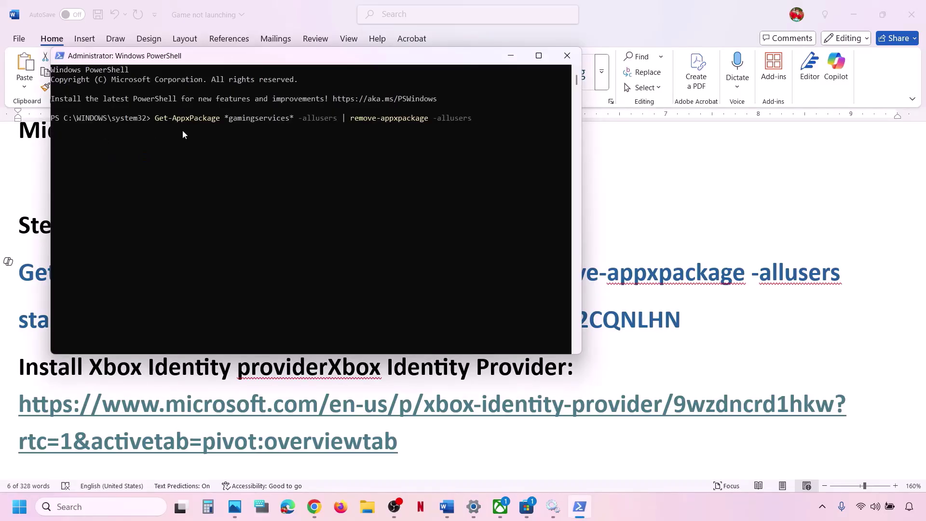
key(Return)
Return to the Word notes and copy the command "start ms-windows-store://pdp/?productid=9MWPM2CQNLHN"
key(alt+Tab)
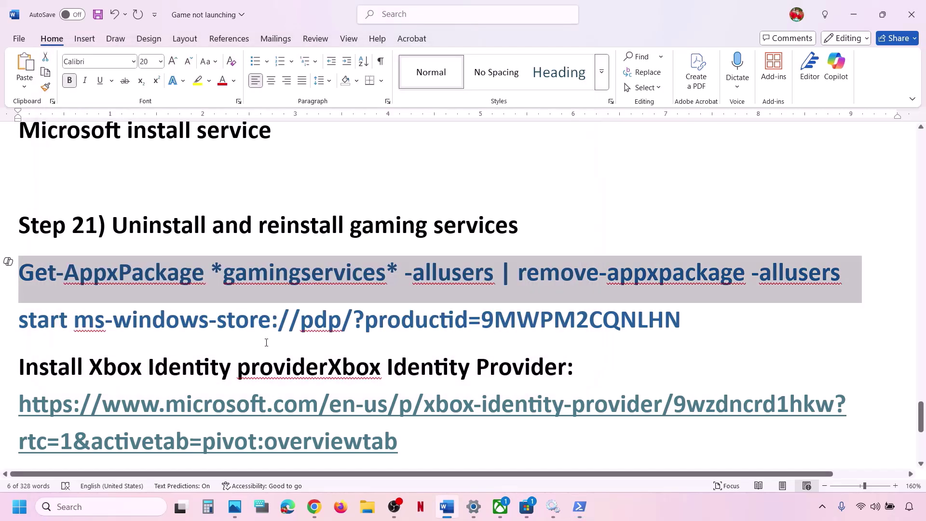
drag(683, 317, 19, 321)
right_click(40, 325)
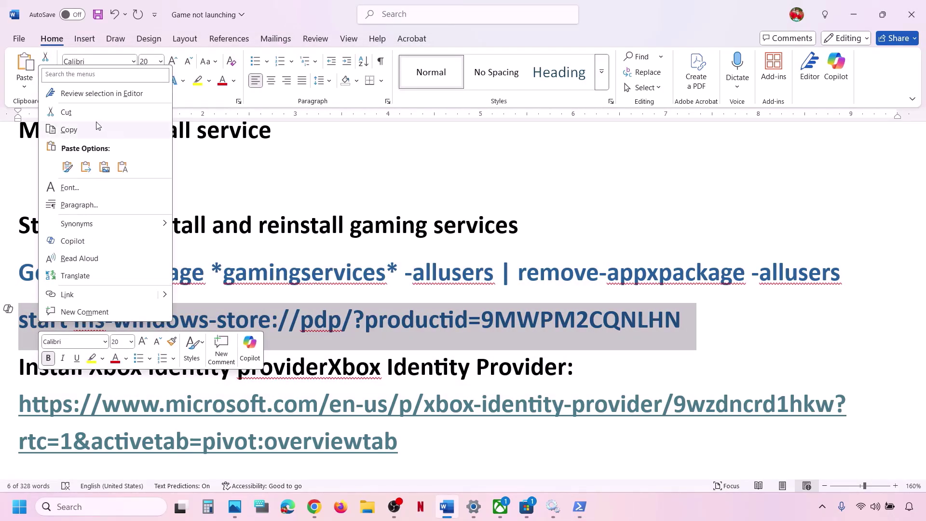
click(82, 131)
Run the copied store command in PowerShell to open the Gaming Services page in Microsoft Store, and dismiss the Game Pass offer
click(581, 508)
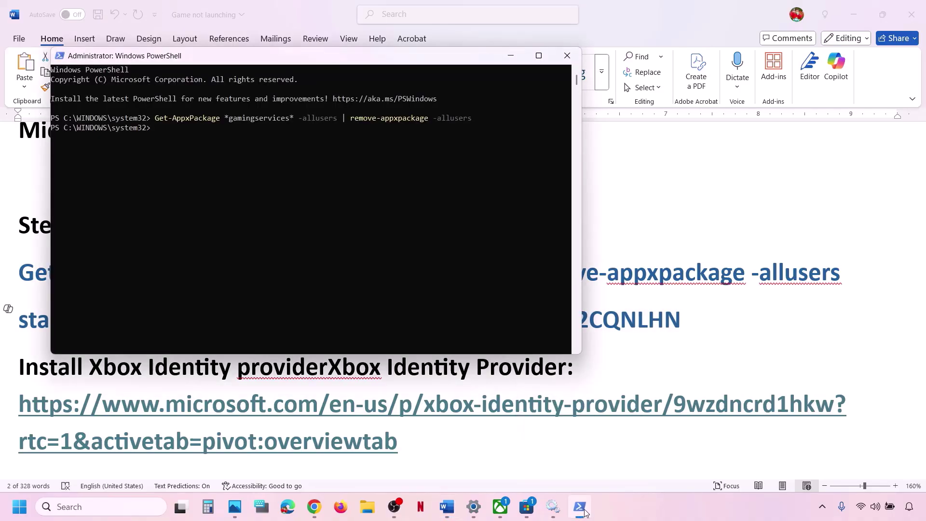
right_click(316, 297)
key(Return)
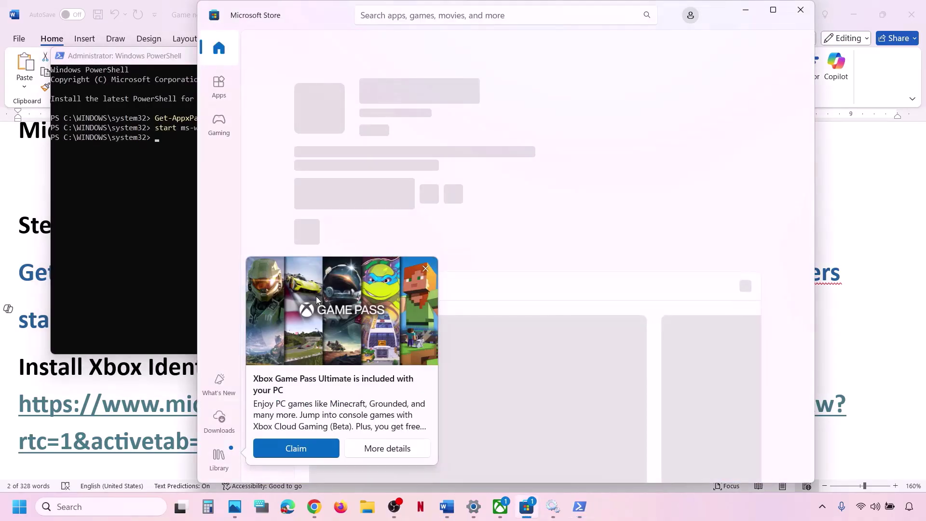
click(424, 268)
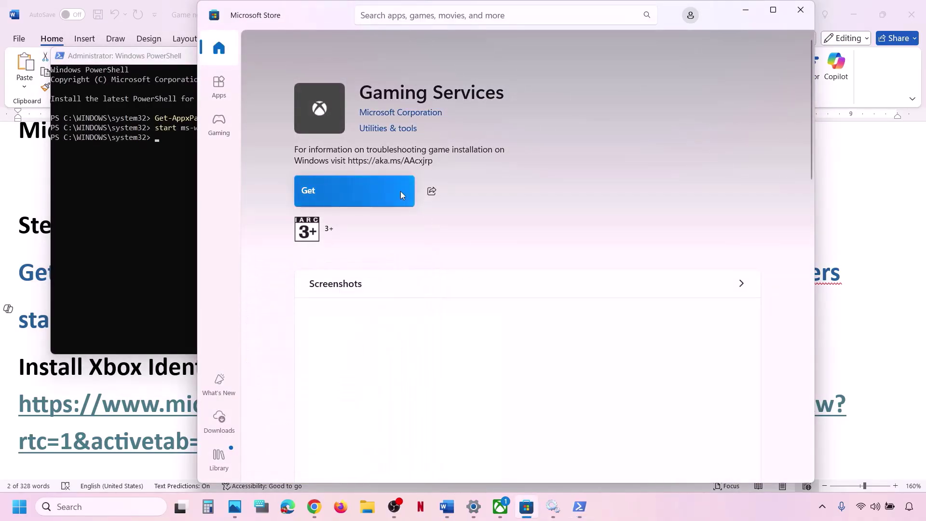
Maximize the Microsoft Store window and start installing Gaming Services from its product page
click(773, 10)
click(182, 190)
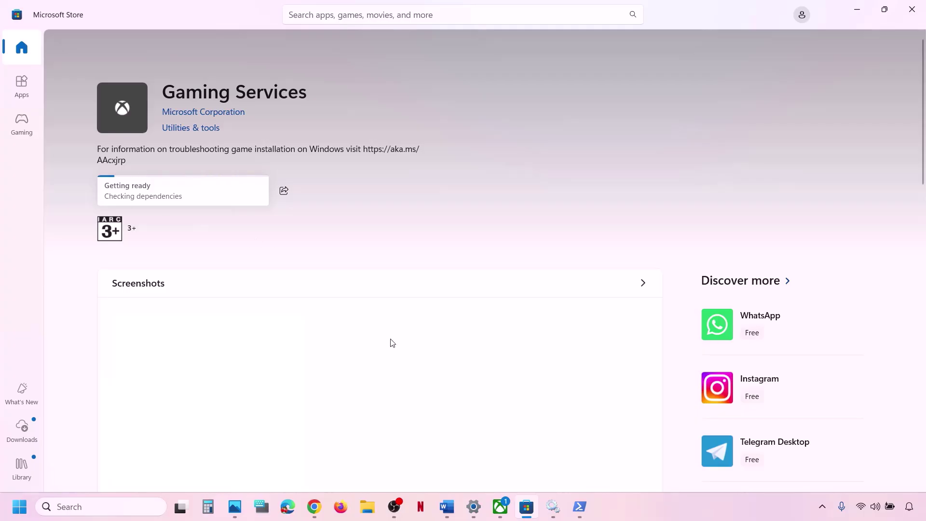
Switch to the Word notes and copy the Xbox Identity Provider web link under Step 21
click(447, 507)
scroll(299, 413, down, 1)
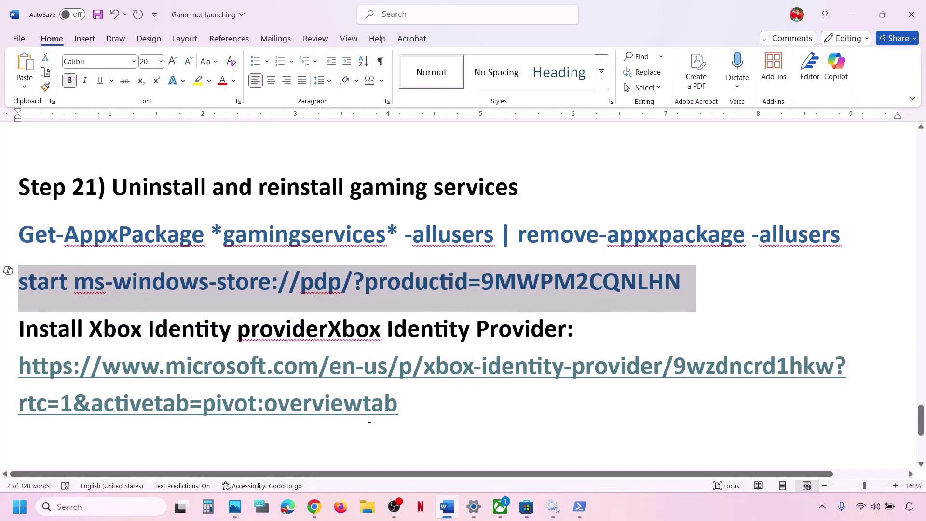
drag(408, 404, 127, 374)
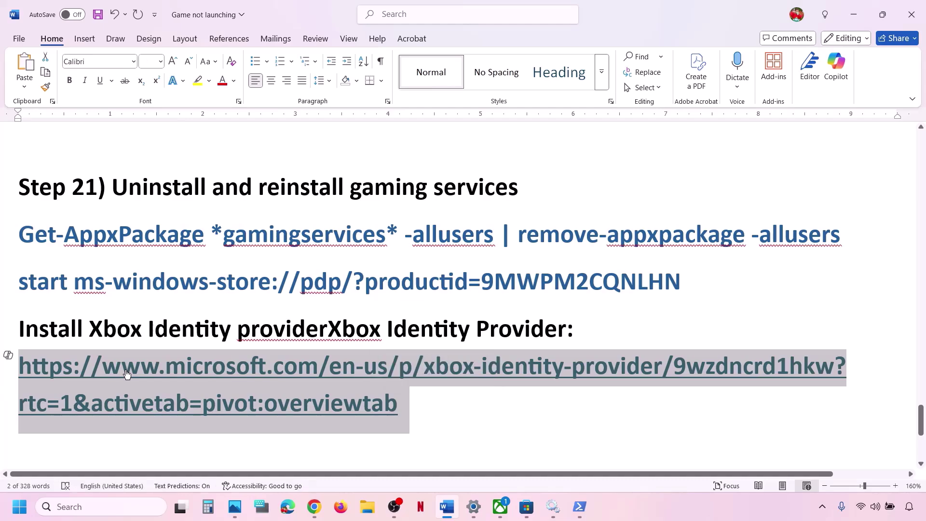
right_click(181, 369)
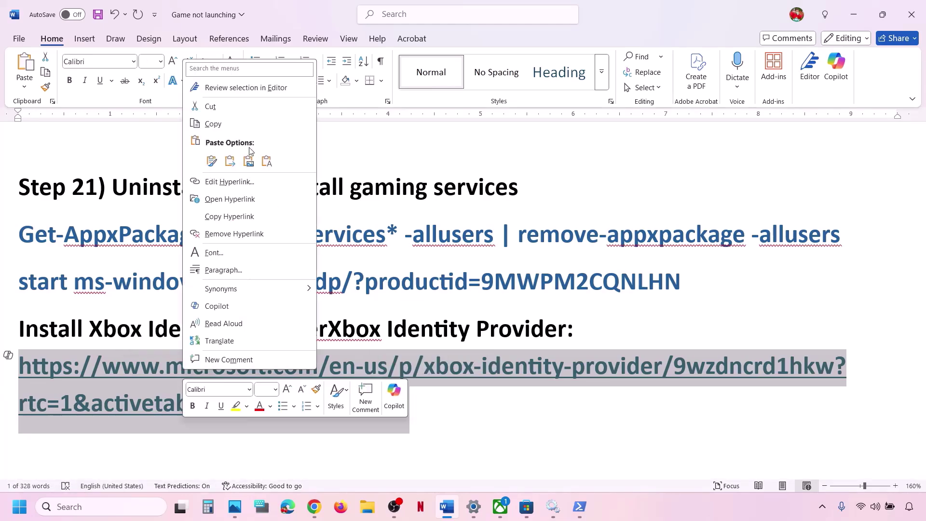
click(229, 126)
Load the copied link in a new Chrome tab, download Xbox Identity Provider, and allow its page to open in Microsoft Store
click(314, 506)
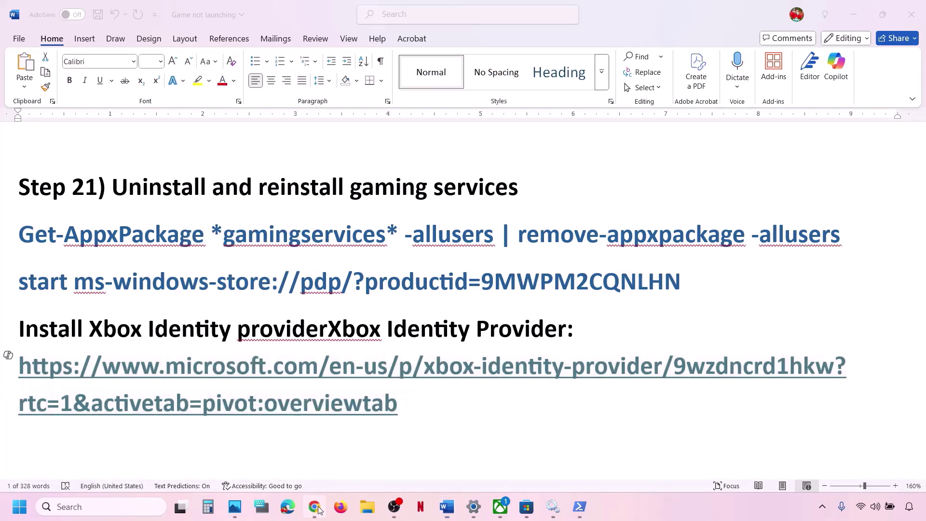
click(319, 12)
key(ctrl+v)
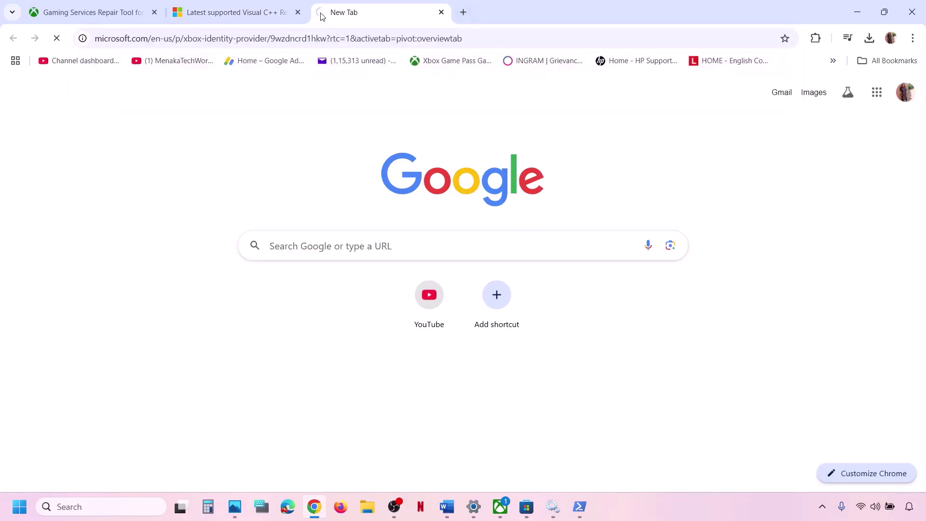
key(Return)
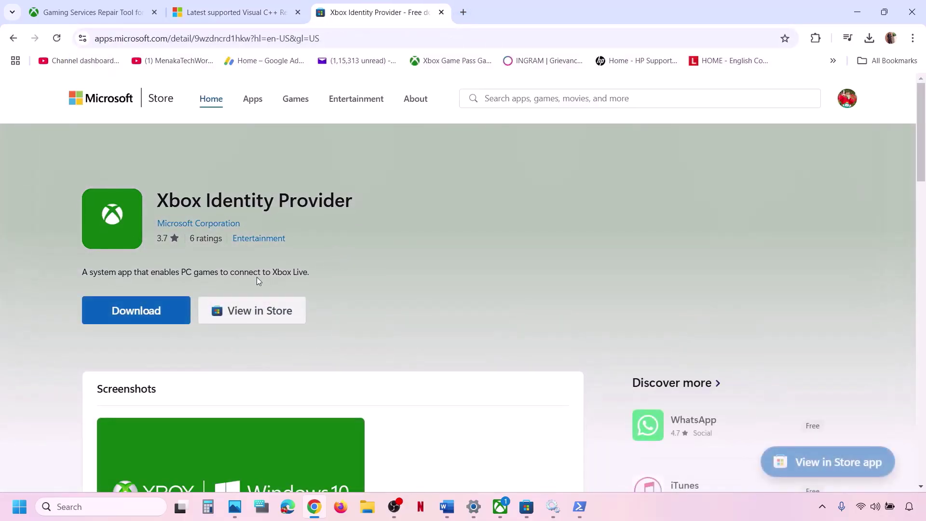
click(136, 307)
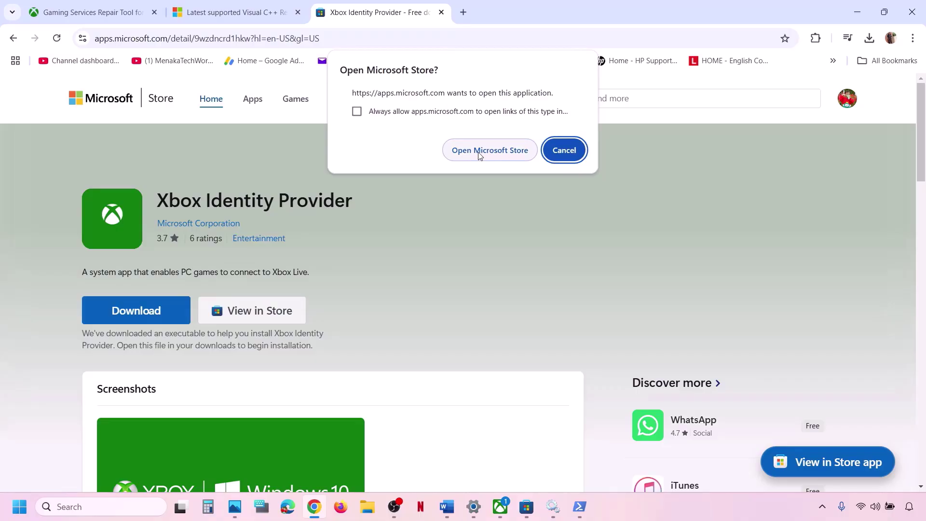
click(487, 151)
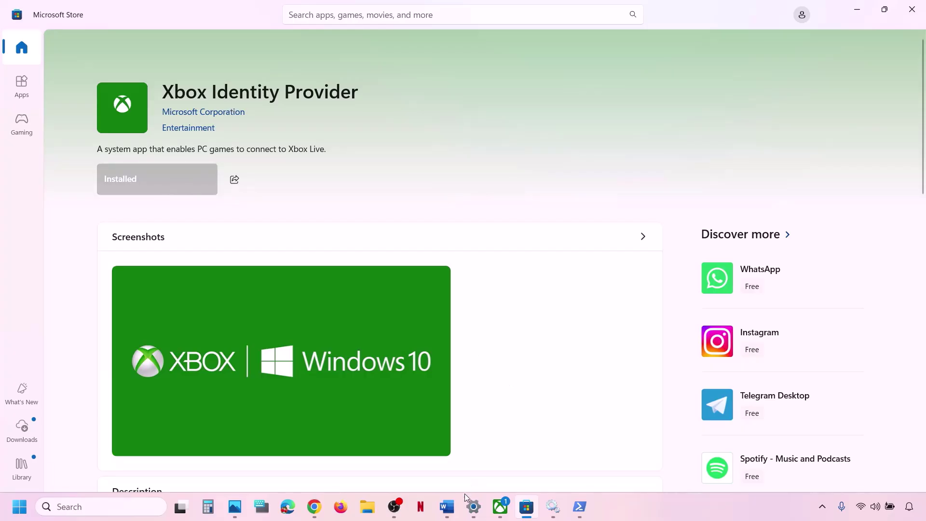
Return to the Word notes and highlight the Step 22 instruction "Uninstall and Reinstall the game to different drive"
click(447, 507)
scroll(345, 363, down, 4)
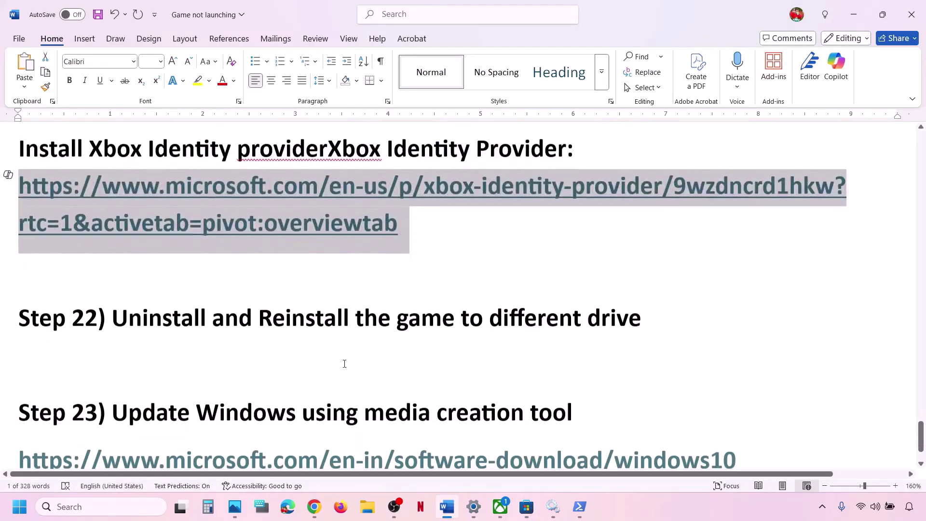
scroll(345, 364, up, 1)
drag(112, 372, 675, 372)
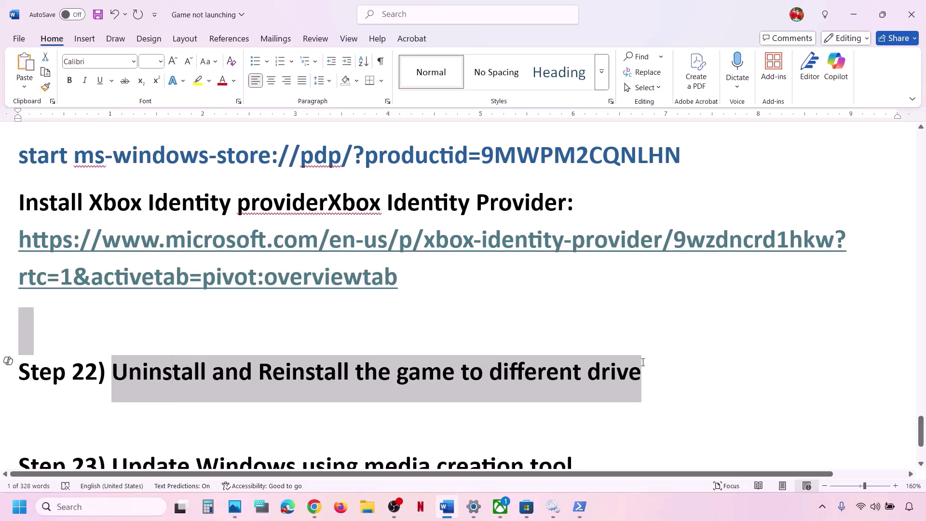
click(675, 361)
Switch to Windows Settings and expand the advanced storage settings on the System Storage page
key(alt+Tab)
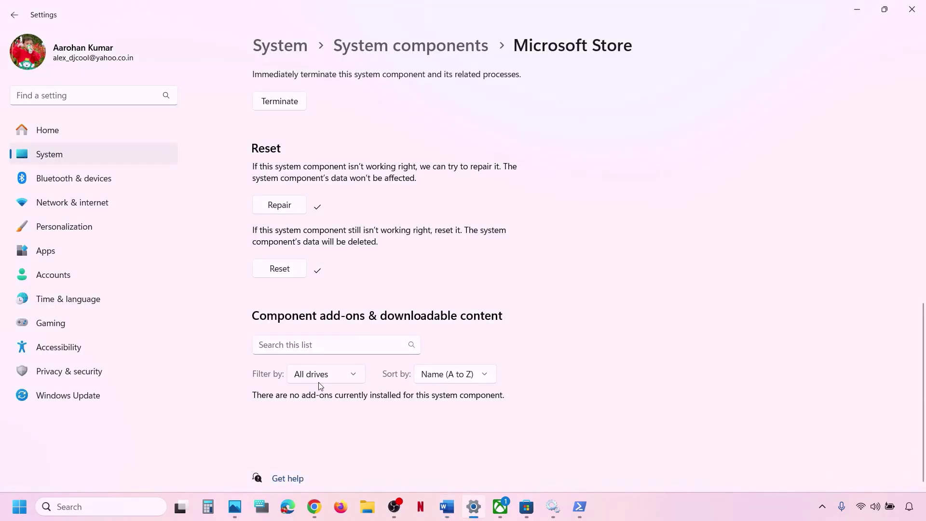
click(49, 156)
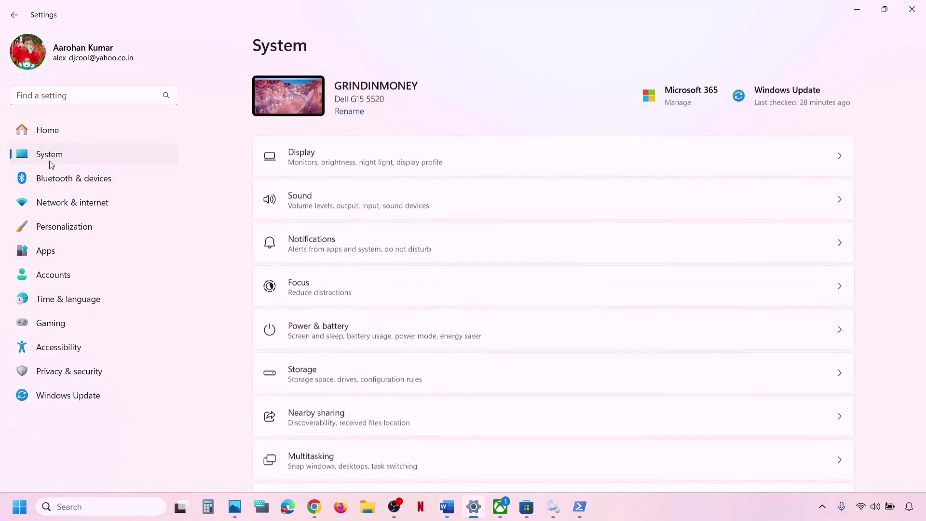
click(343, 376)
scroll(388, 295, down, 5)
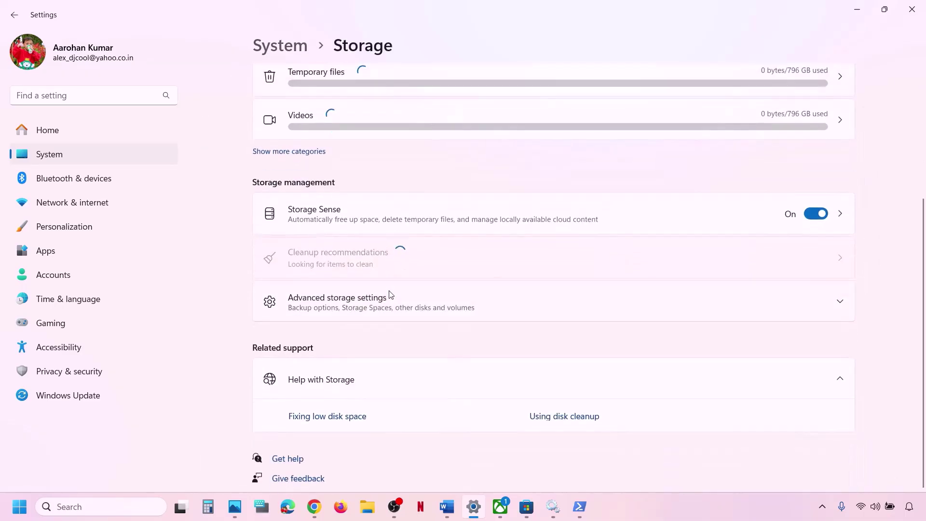
click(371, 302)
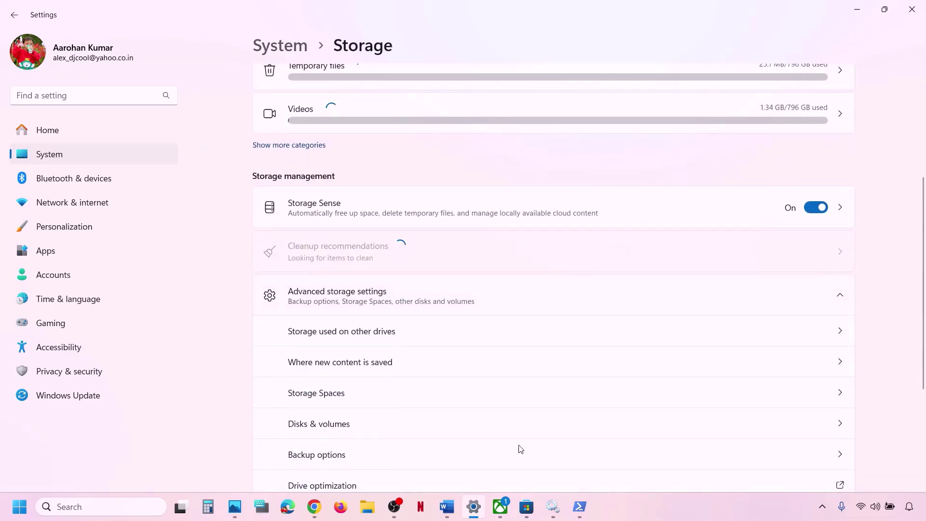
Relaunch the Xbox app in a maximized window and show the options for DOOM: The Dark Ages
mouse_move(505, 504)
click(481, 448)
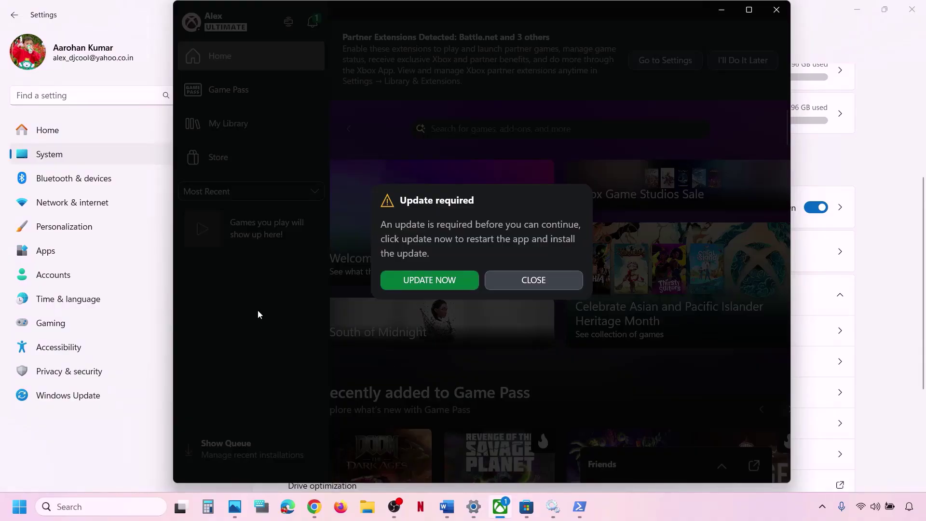
click(535, 279)
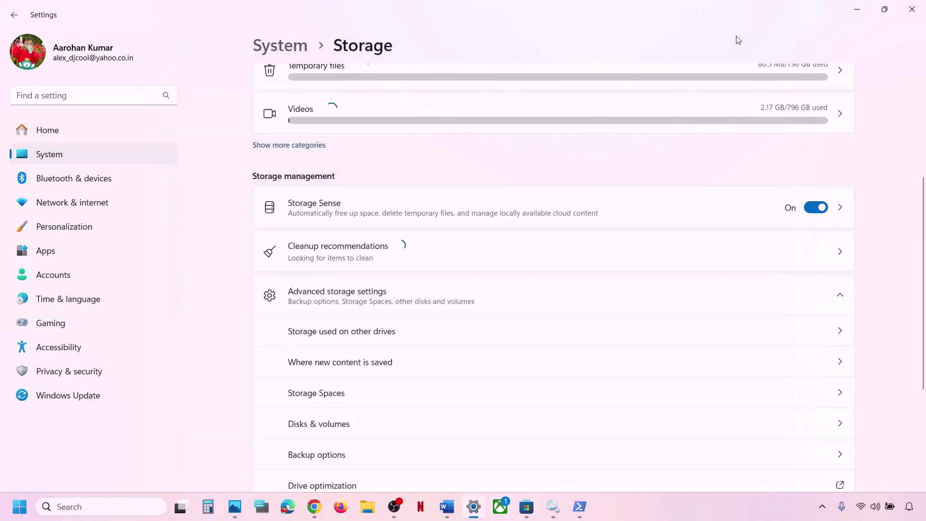
click(502, 510)
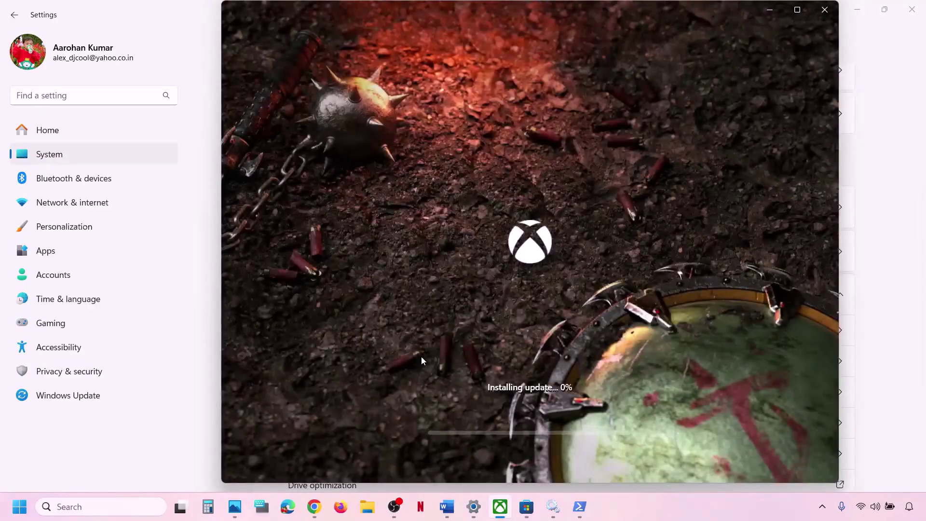
click(799, 13)
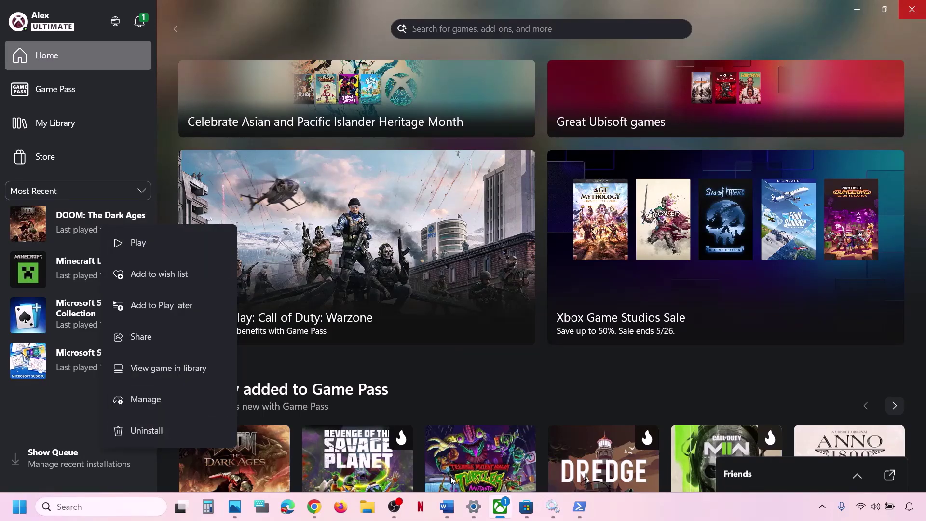
Return to the Storage settings and open the "Where new content is saved" page
click(474, 506)
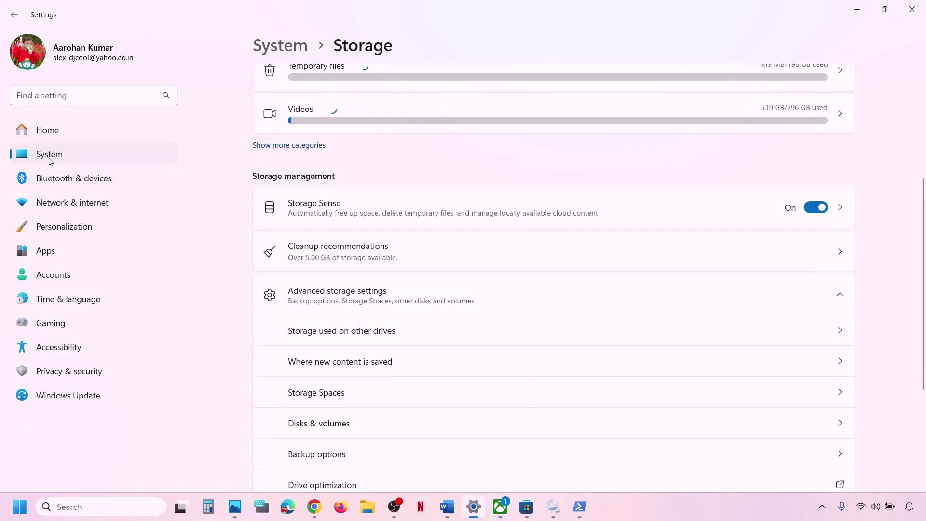
scroll(357, 380, down, 2)
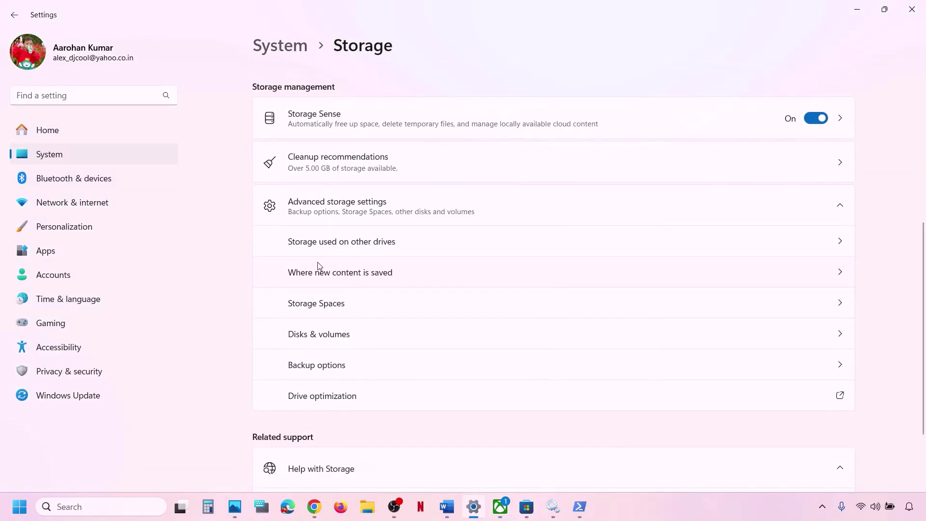
click(372, 273)
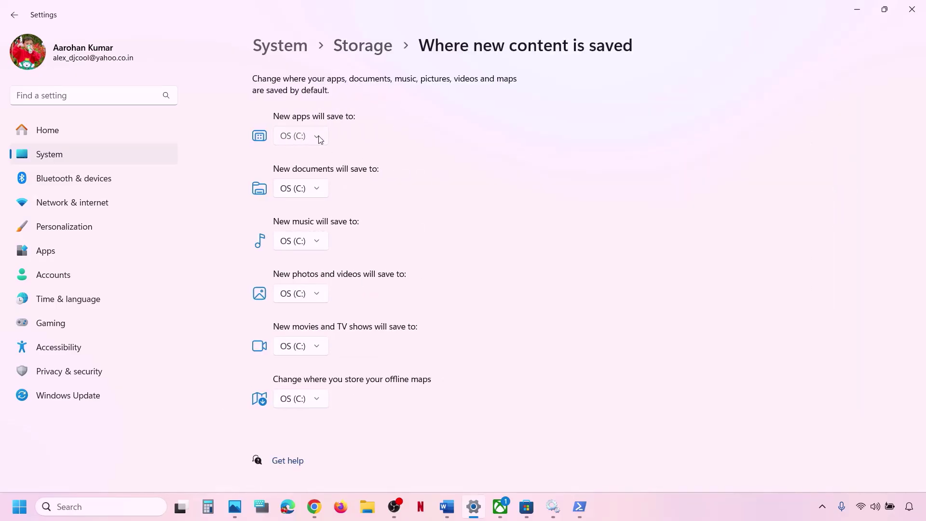
Check which drives are available for saving new apps, keep OS (C:), and close Settings
click(319, 139)
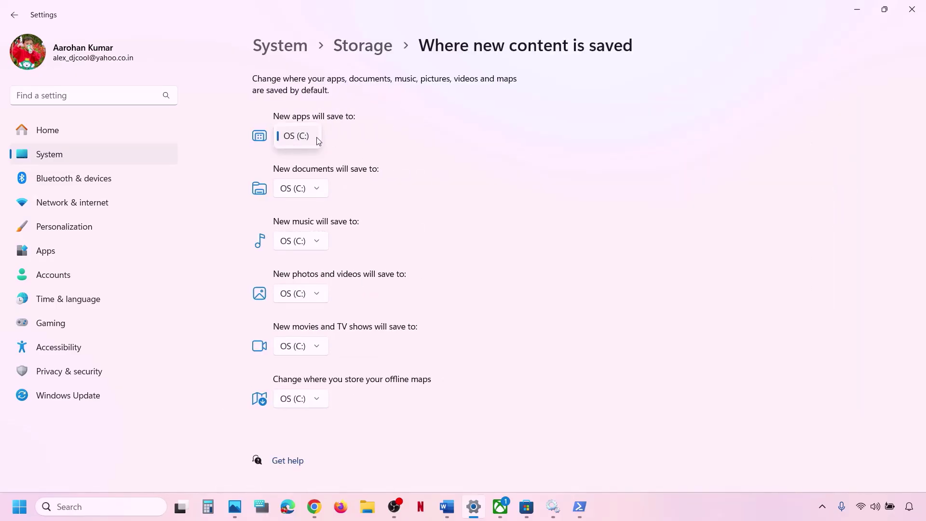
click(359, 143)
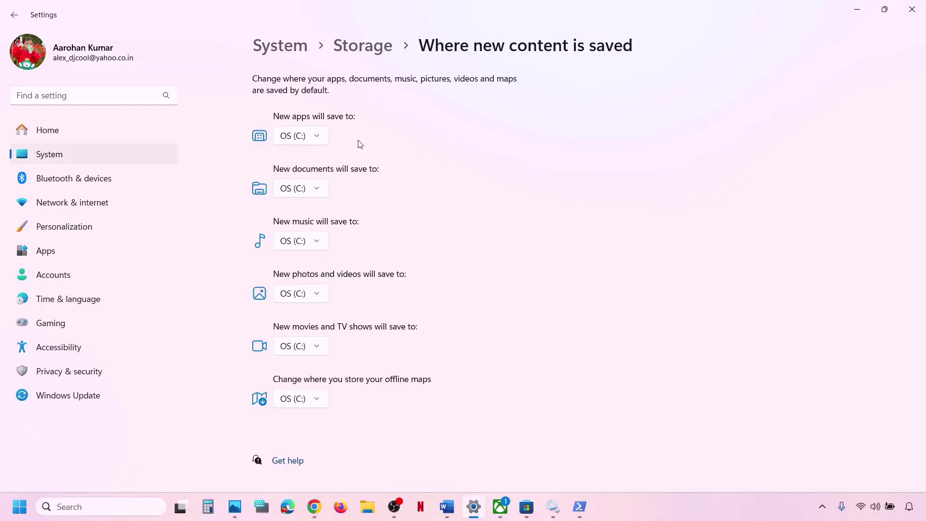
click(304, 138)
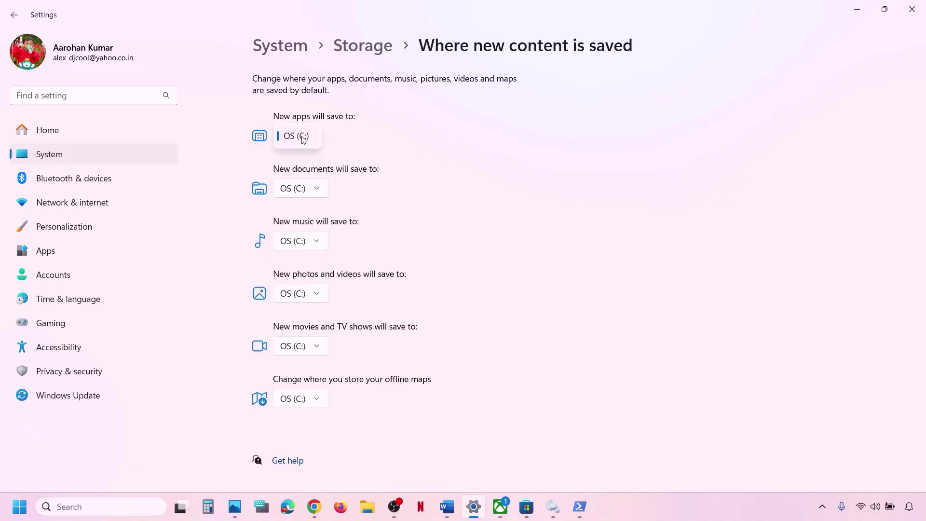
click(303, 139)
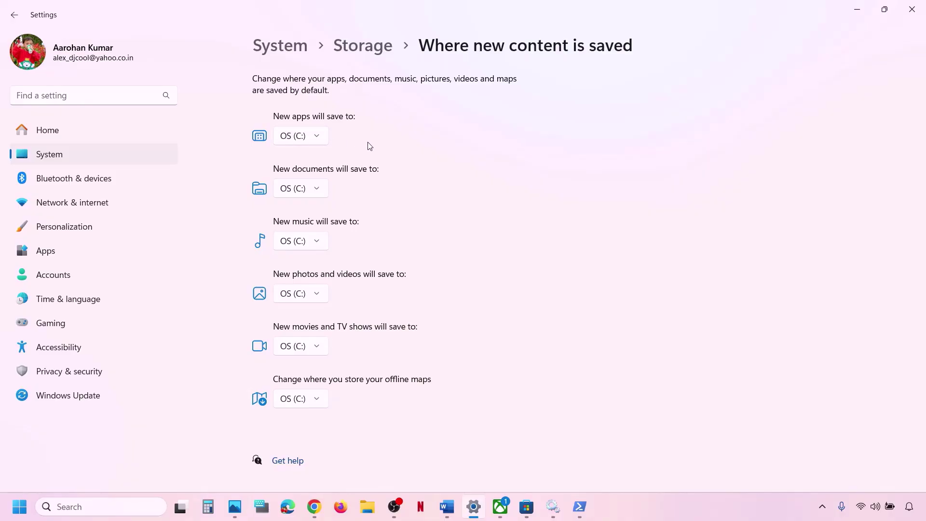
click(318, 141)
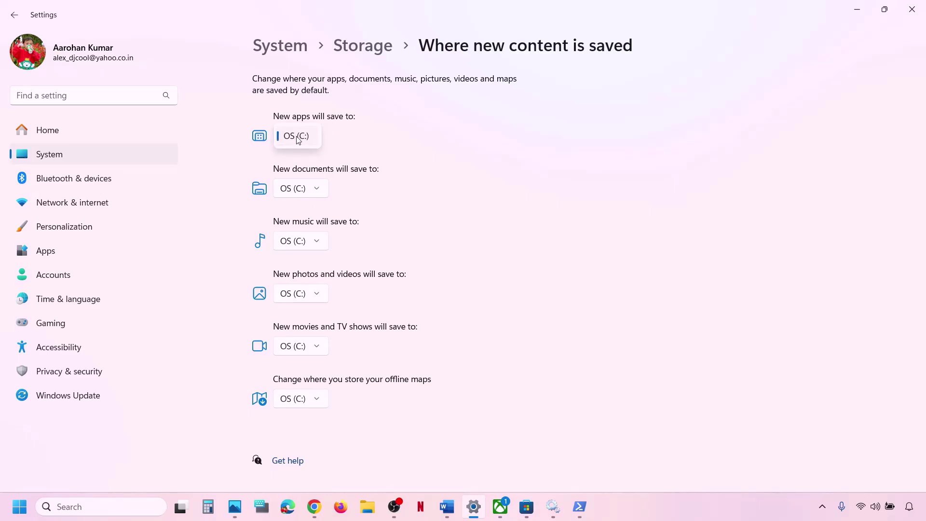
click(298, 140)
click(317, 135)
click(340, 142)
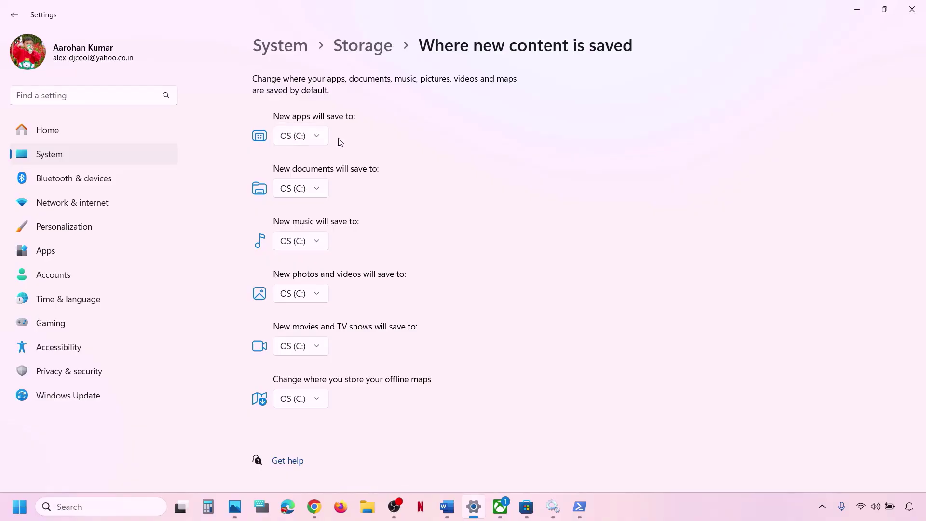
click(912, 9)
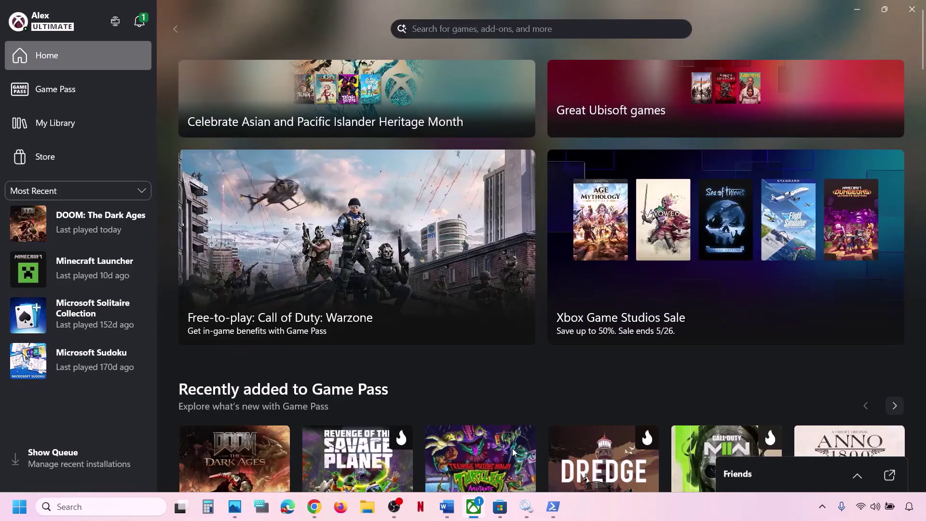
Switch back to the Word notes and reread the Step 22 instruction on reinstalling the game
click(447, 507)
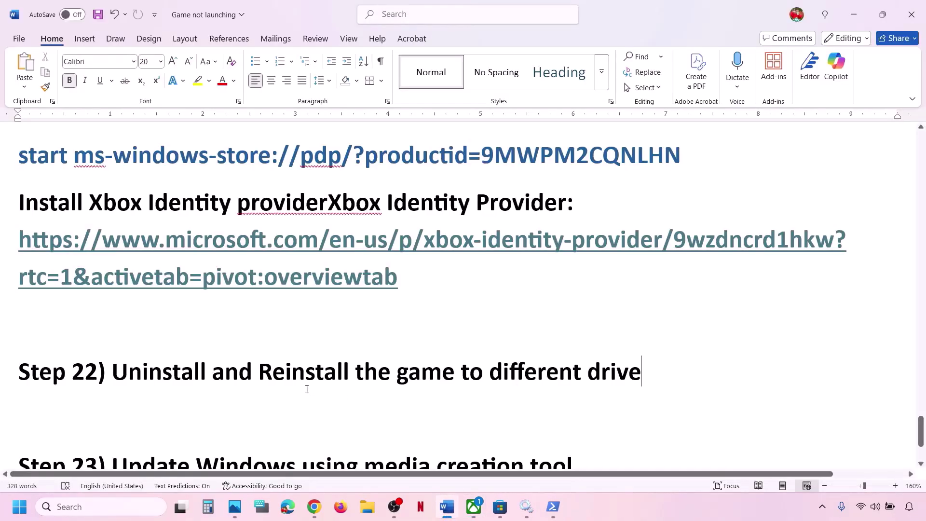
drag(186, 374, 660, 372)
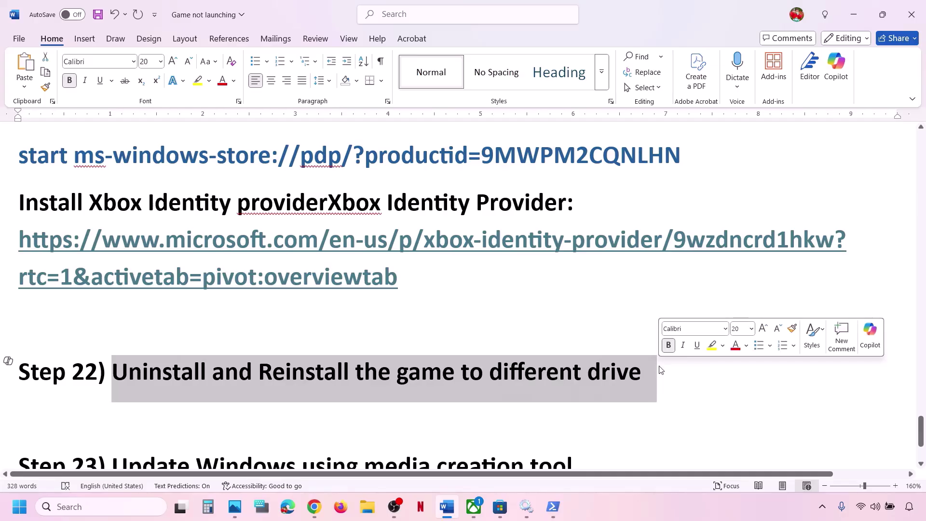
click(346, 337)
Move on to Step 23 in the notes and highlight "Update Windows using media creation tool"
scroll(345, 337, down, 1)
scroll(346, 336, down, 1)
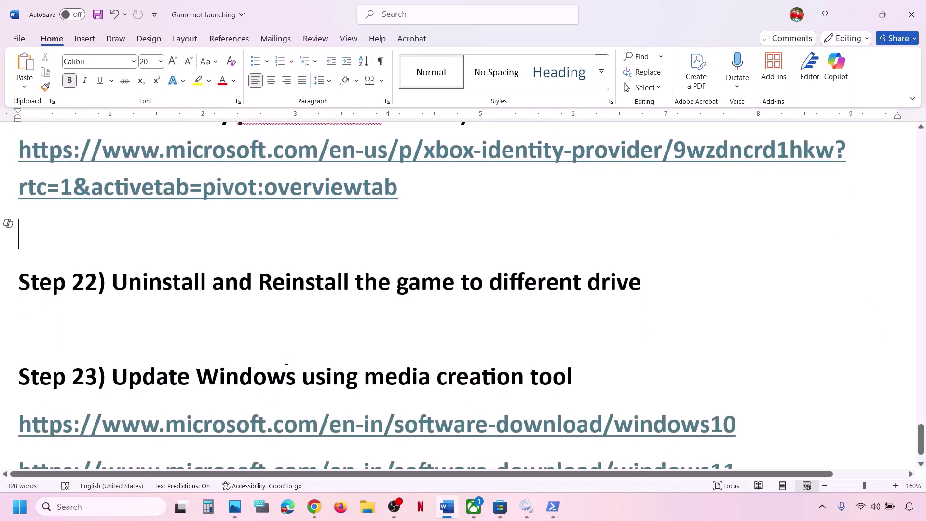
scroll(286, 360, down, 1)
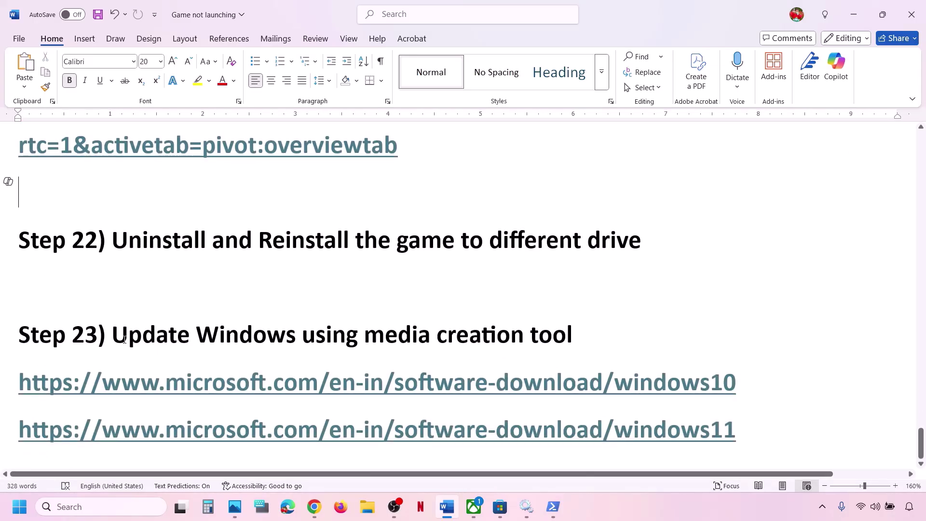
drag(124, 339, 586, 332)
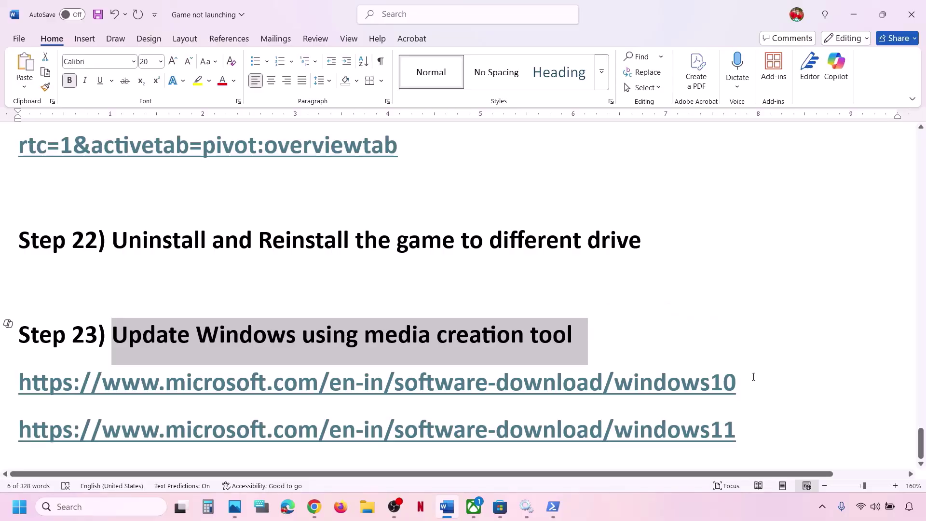
click(705, 499)
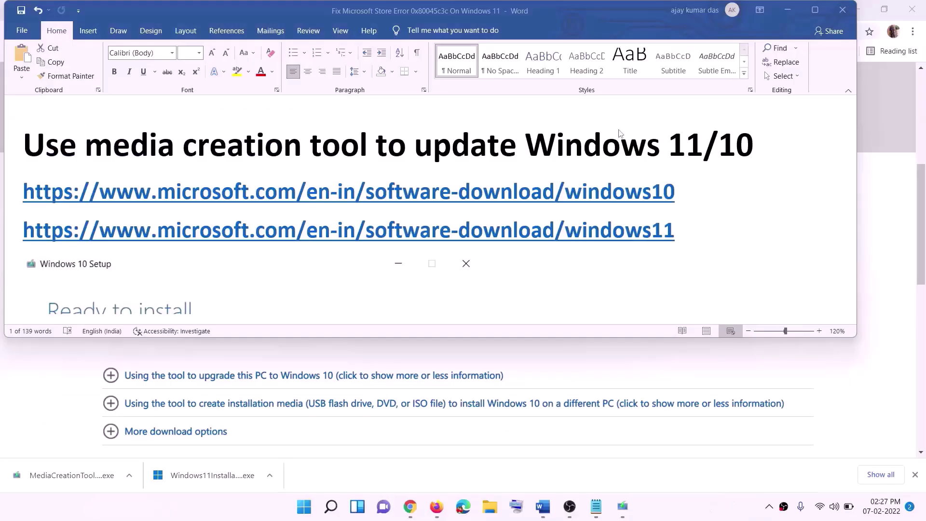
Highlight the Windows 10 and Windows 11 download links in the notes and minimize Word
drag(683, 193, 393, 188)
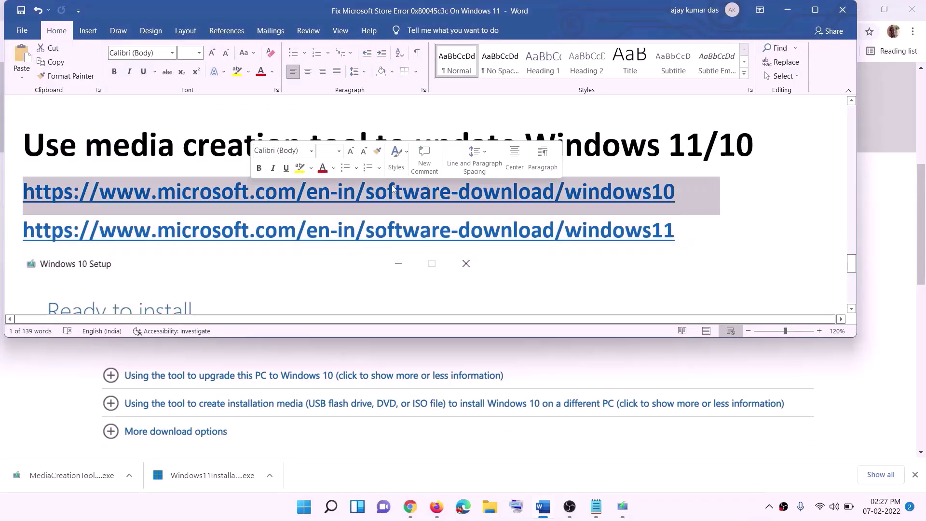
triple_click(688, 231)
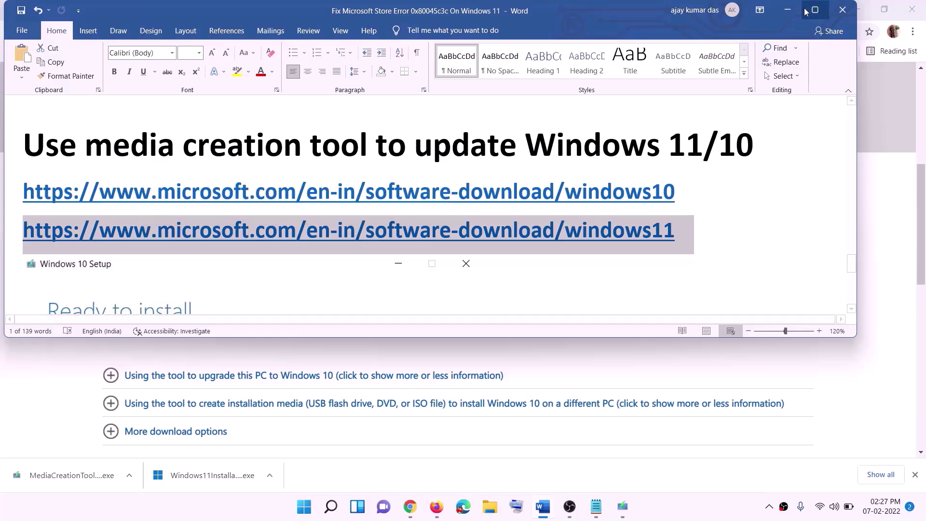
click(787, 10)
Find the media creation tool download under "Create Windows 10 installation media" on the Download Windows 10 page and highlight its mention
scroll(394, 248, up, 5)
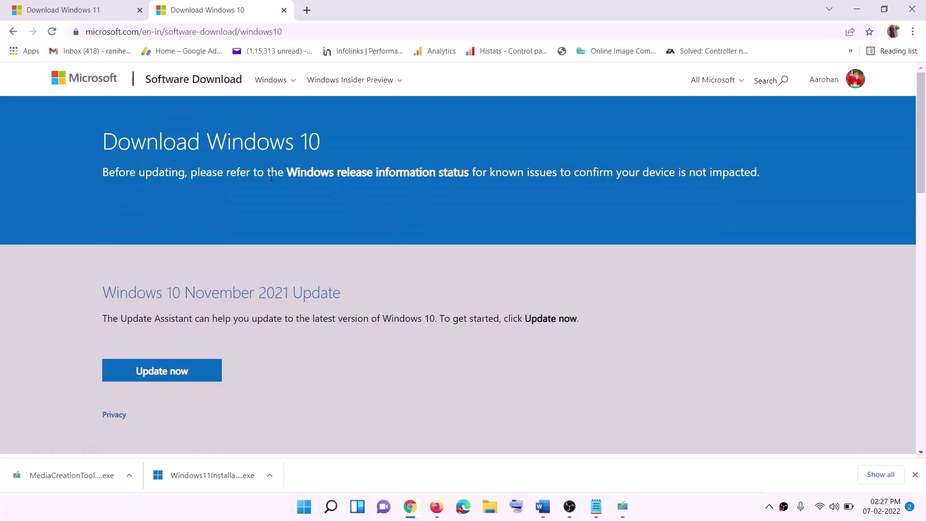
scroll(323, 205, down, 5)
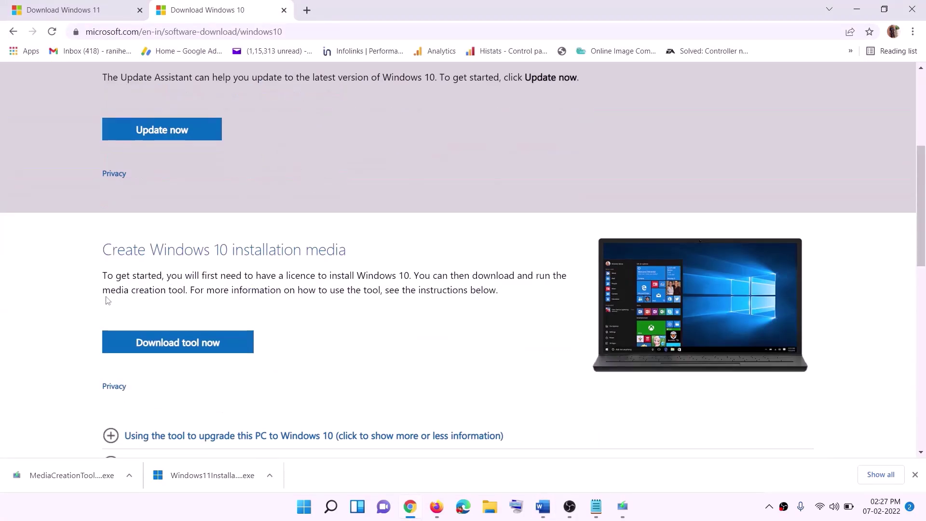
drag(111, 290, 208, 290)
scroll(308, 265, down, 2)
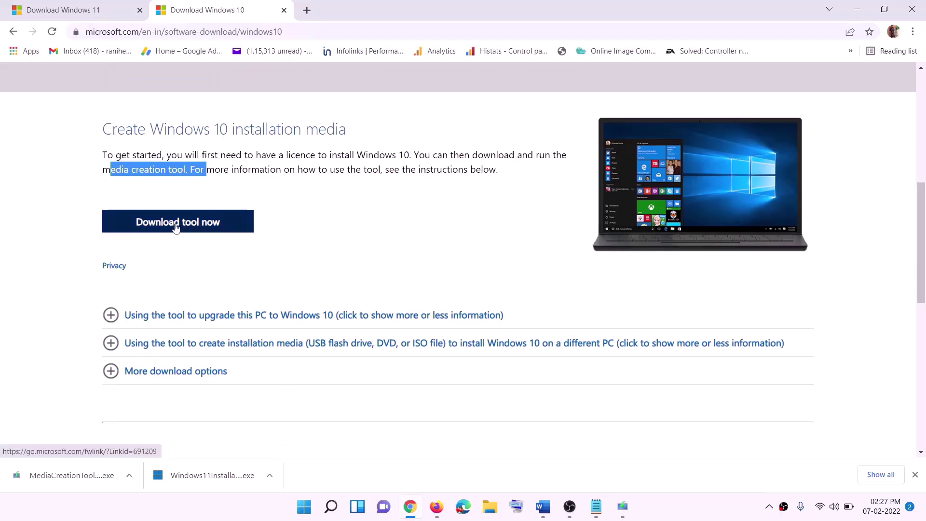
Run the downloaded Windows 10 media creation tool, accept the license terms and proceed with "Upgrade this PC now"
click(59, 480)
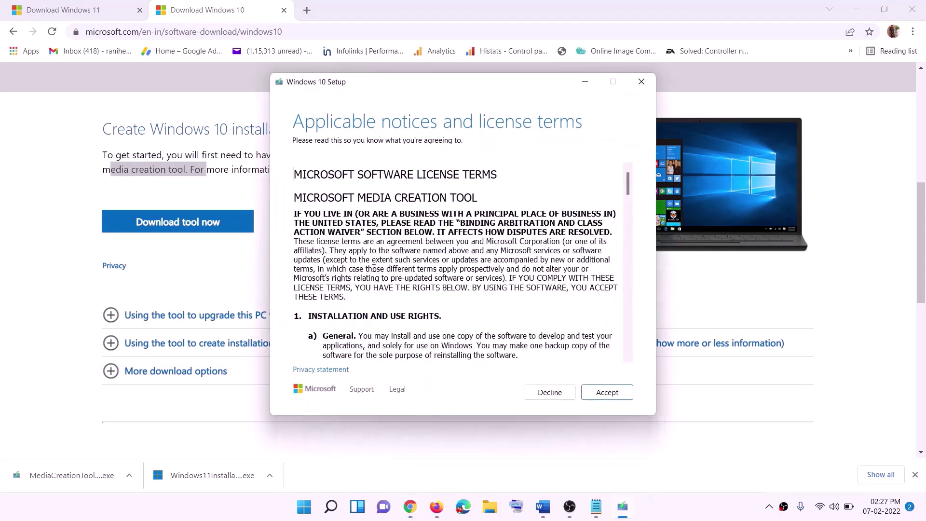
click(598, 399)
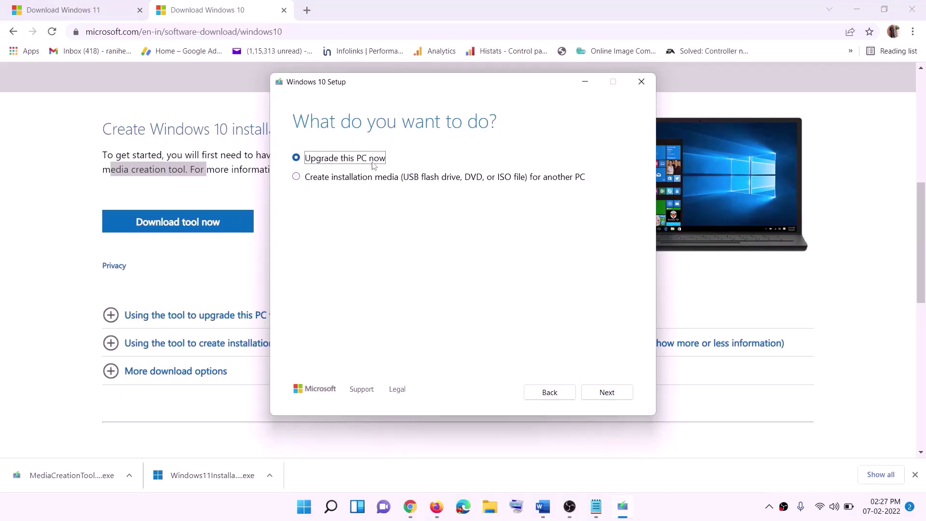
click(606, 396)
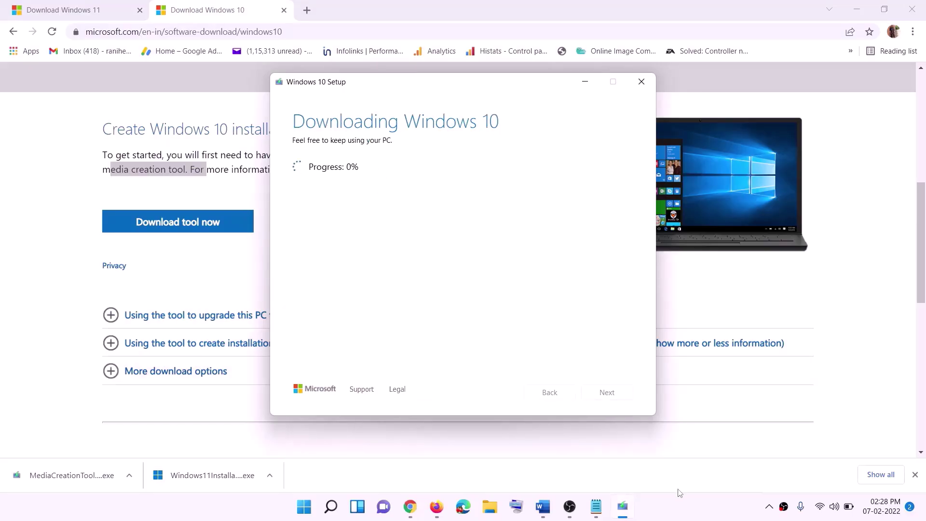
Switch to the Word notes, maximize the window and examine the Windows 10 Setup "Ready to install" screenshot
click(684, 517)
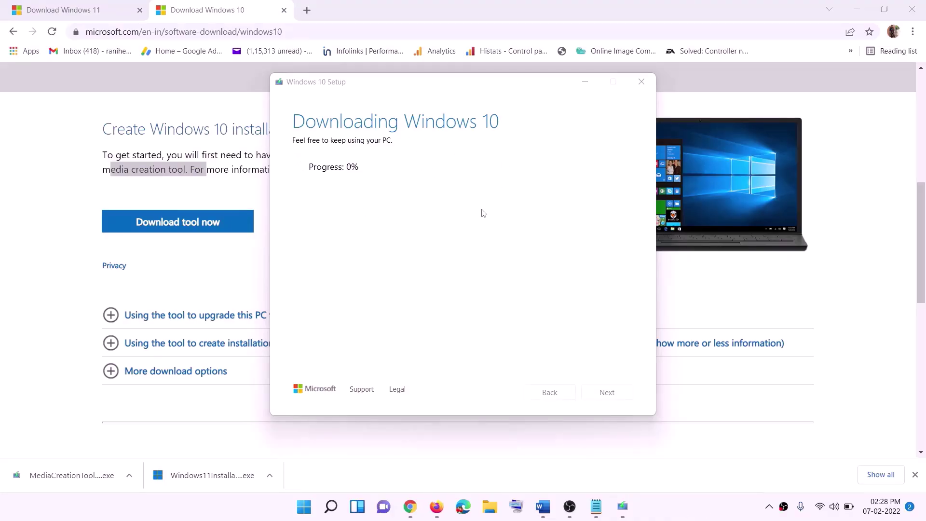
click(542, 506)
scroll(102, 234, down, 2)
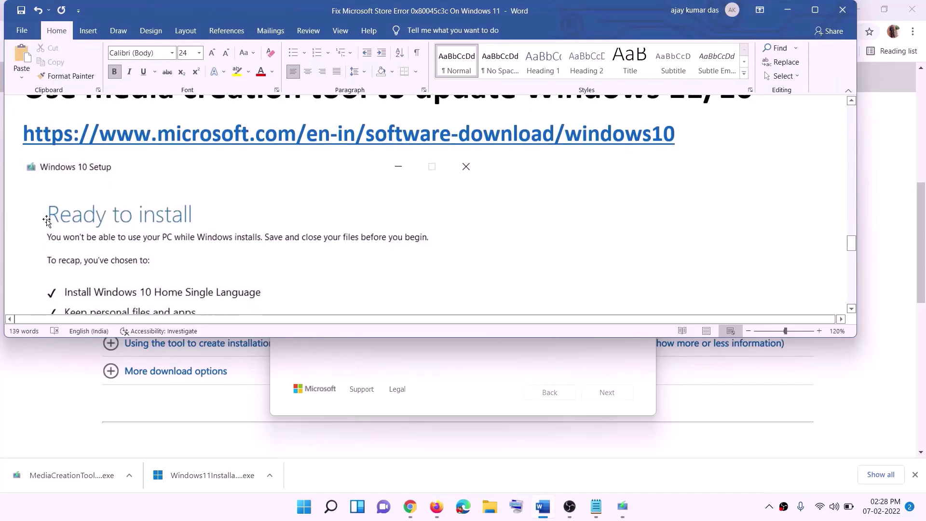
click(821, 17)
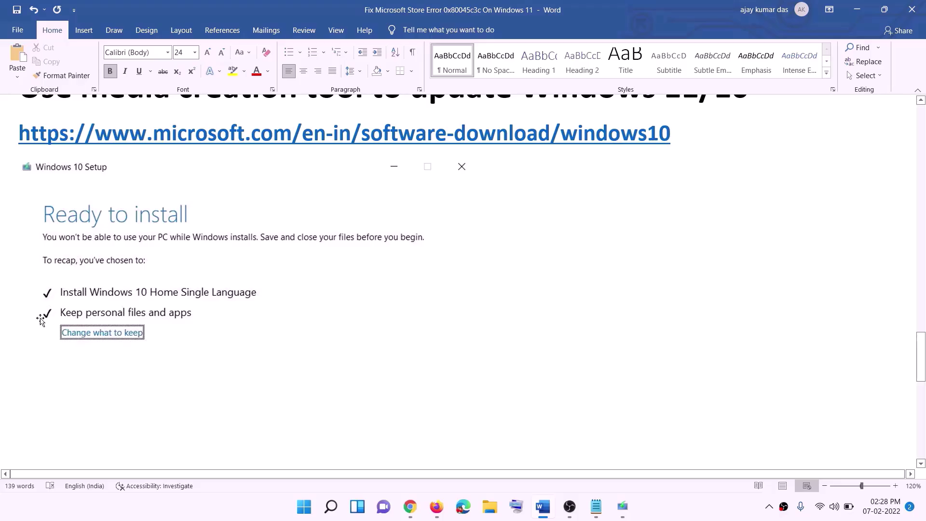
scroll(475, 335, down, 3)
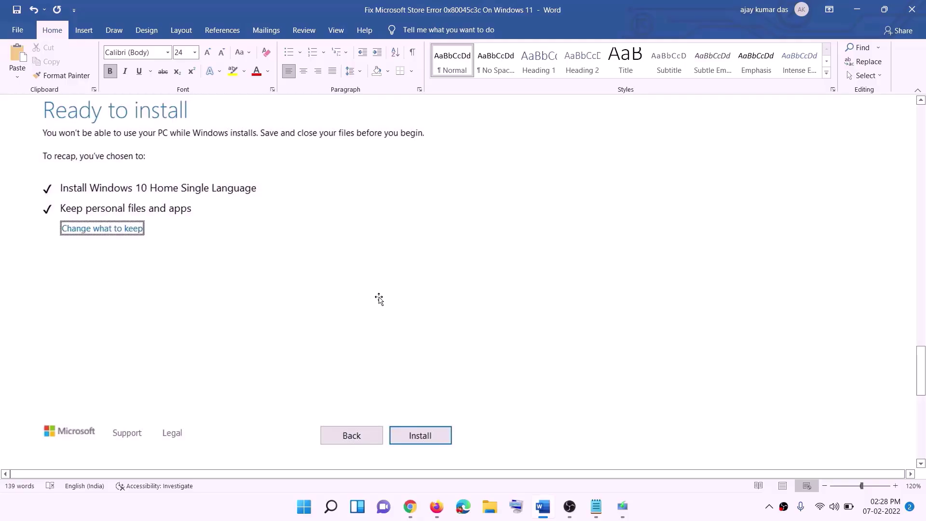
scroll(378, 298, up, 1)
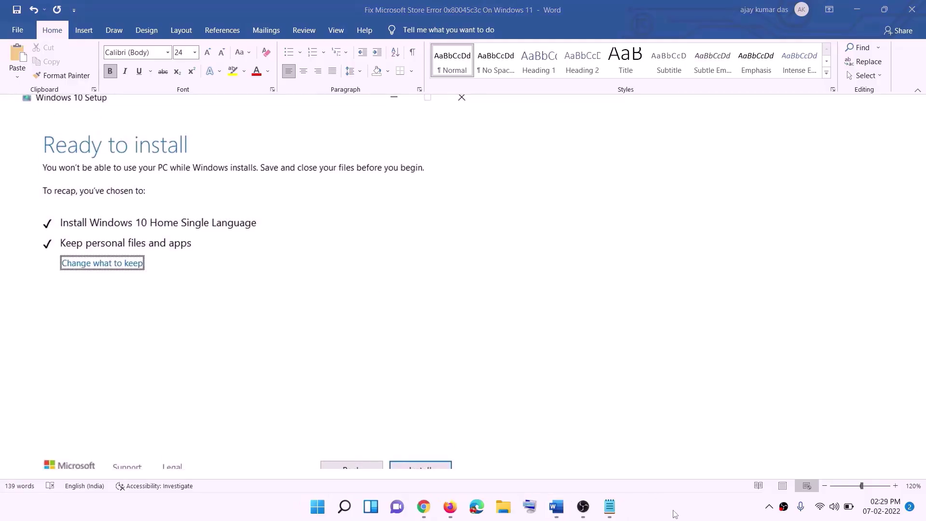
Download the media creation tool from "Create Windows 11 Installation Media" on the Download Windows 11 page and launch it
click(428, 510)
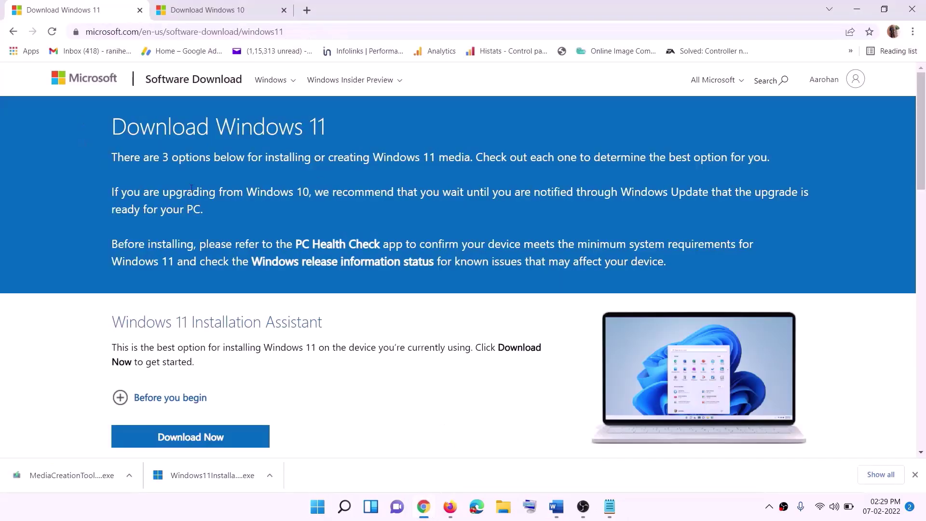
scroll(193, 397, down, 5)
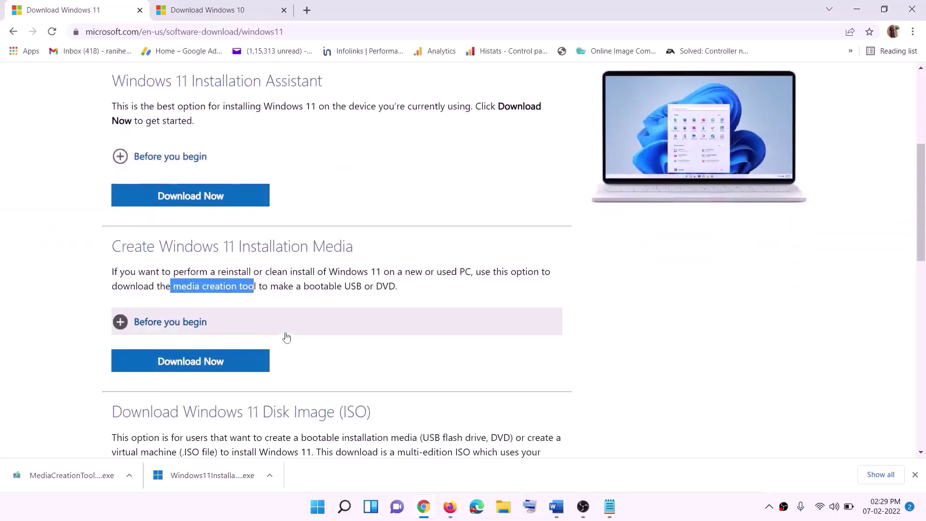
drag(173, 286, 268, 286)
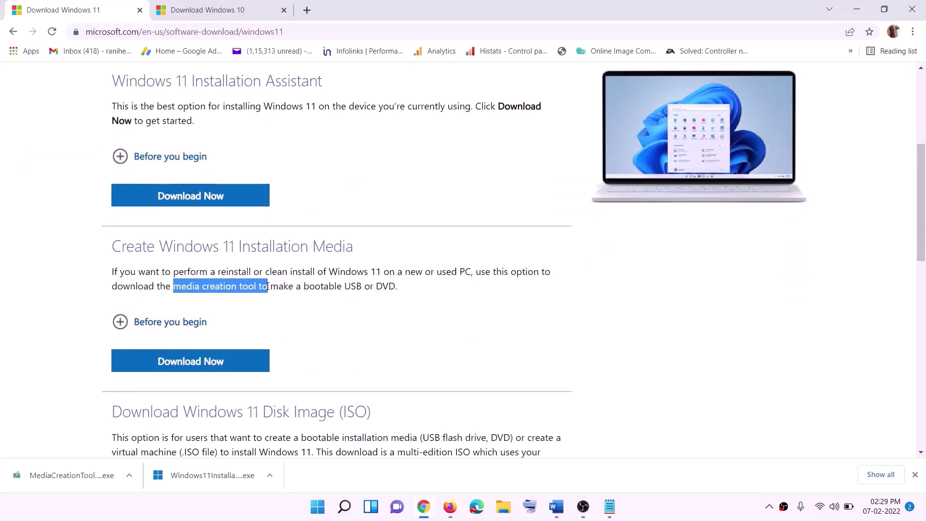
click(184, 369)
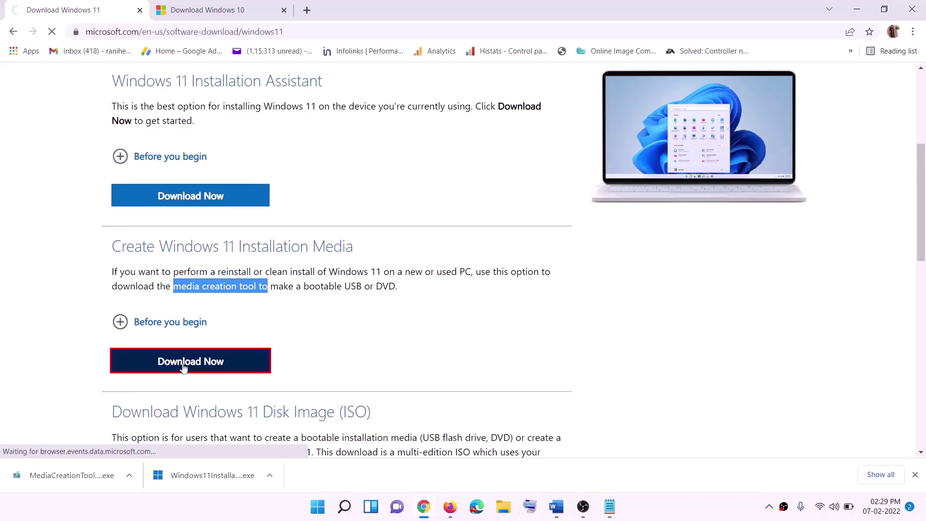
click(39, 482)
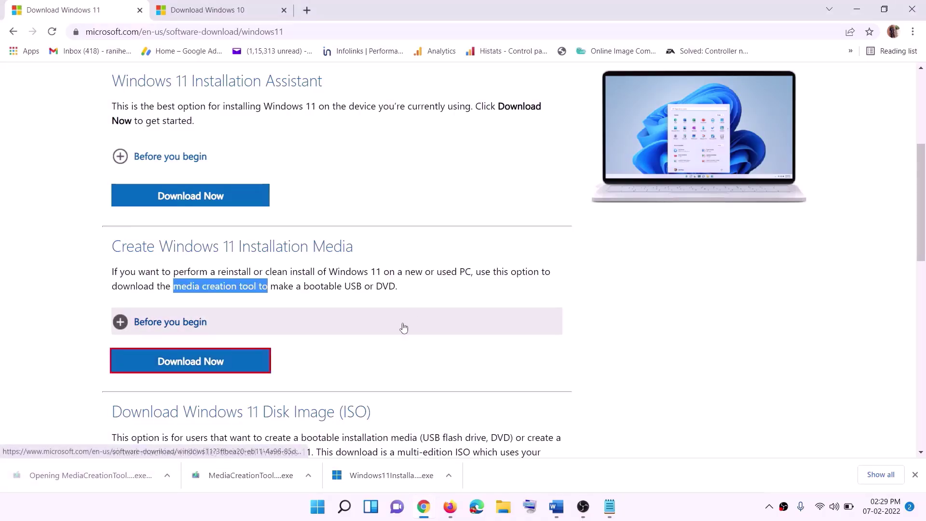
click(409, 357)
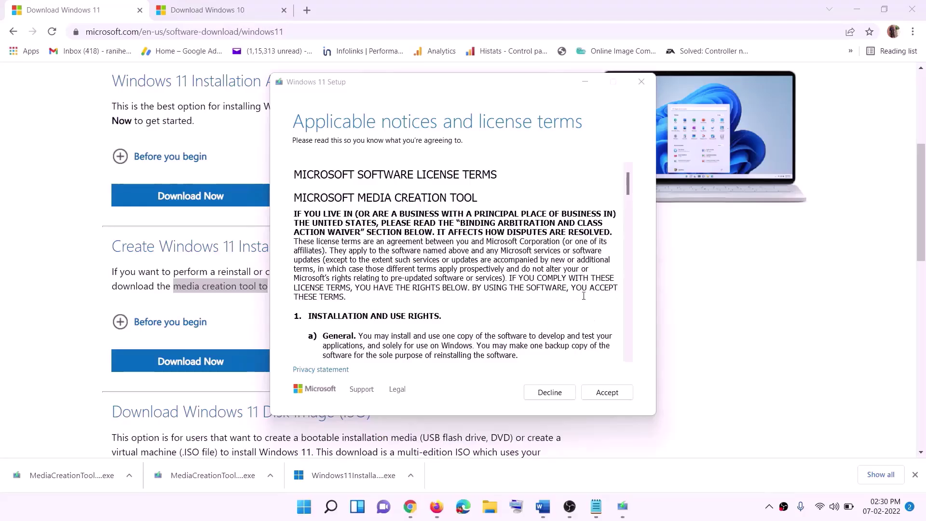
Accept the license terms, keep the recommended language and edition, and save the ISO file to the Desktop as Windows
click(604, 392)
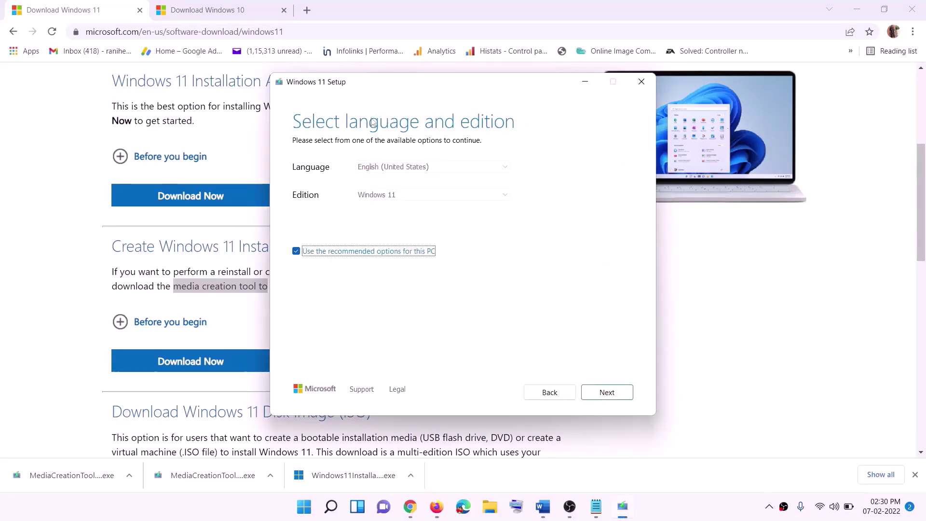
click(601, 392)
click(318, 208)
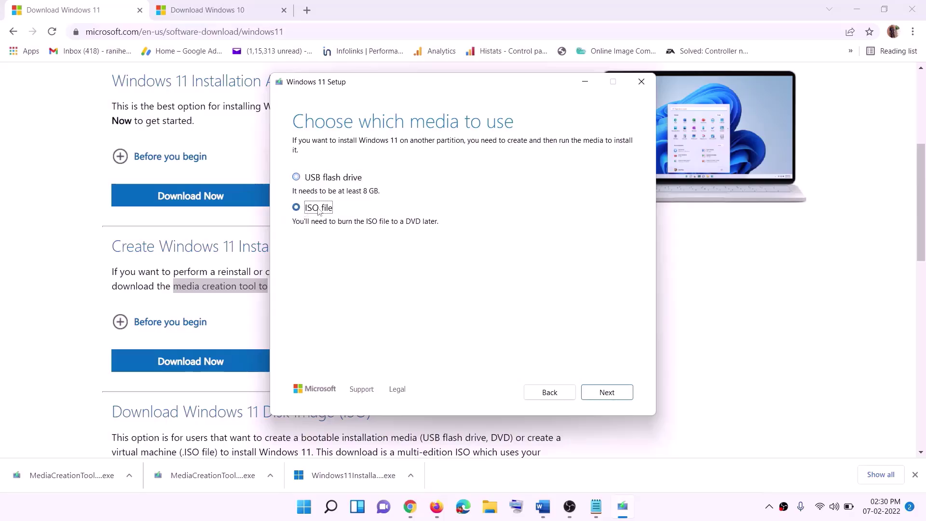
click(607, 392)
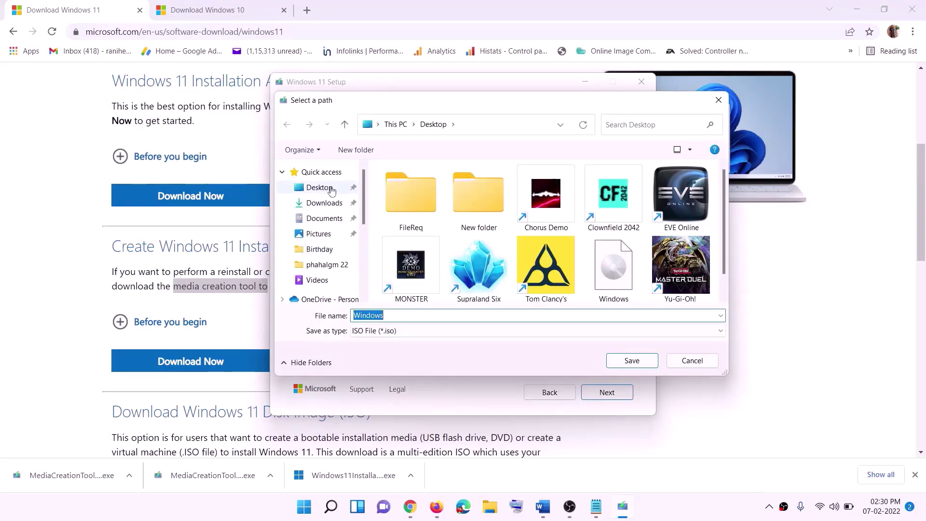
click(317, 190)
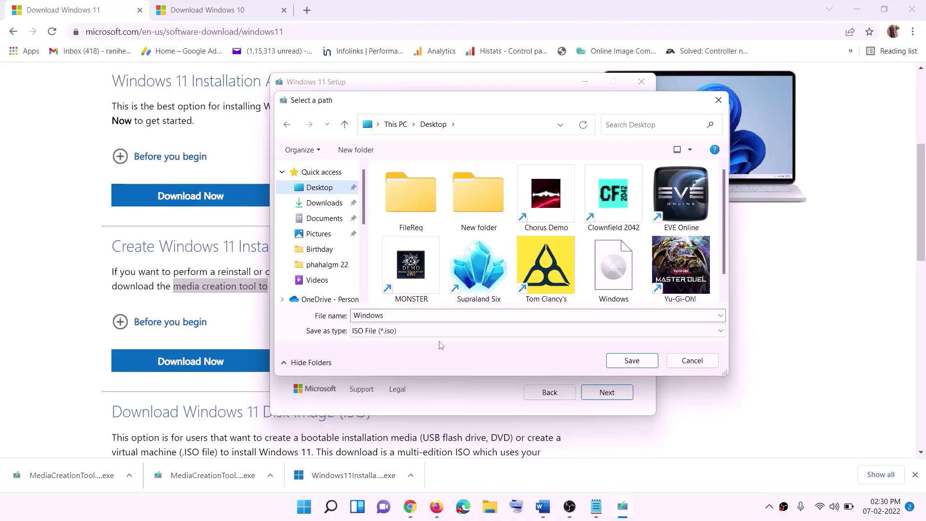
click(633, 361)
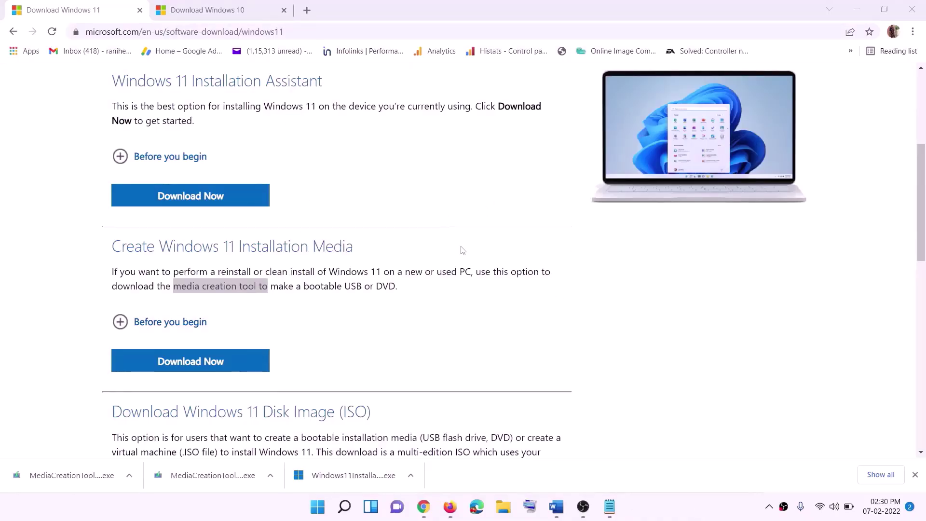
Show the desktop, reposition the Windows disc image among the icons and mount it
key(super+d)
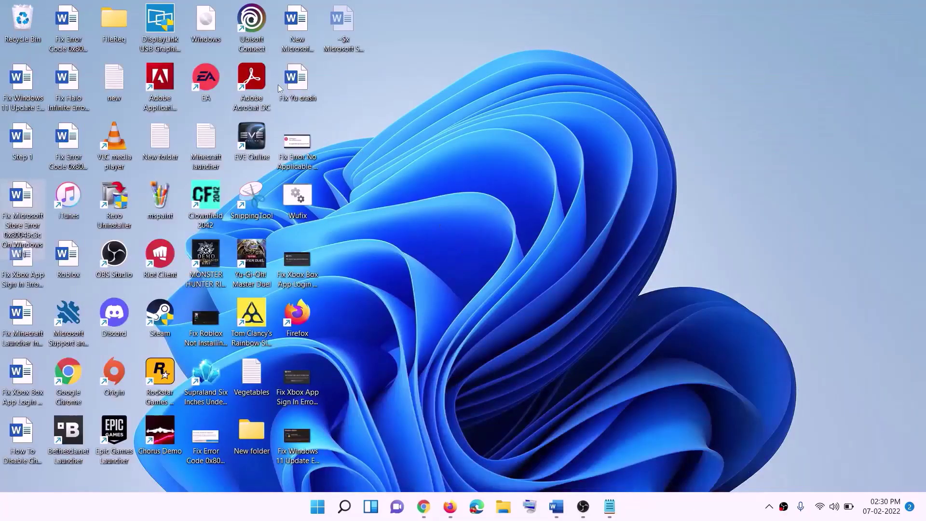
drag(215, 25, 373, 282)
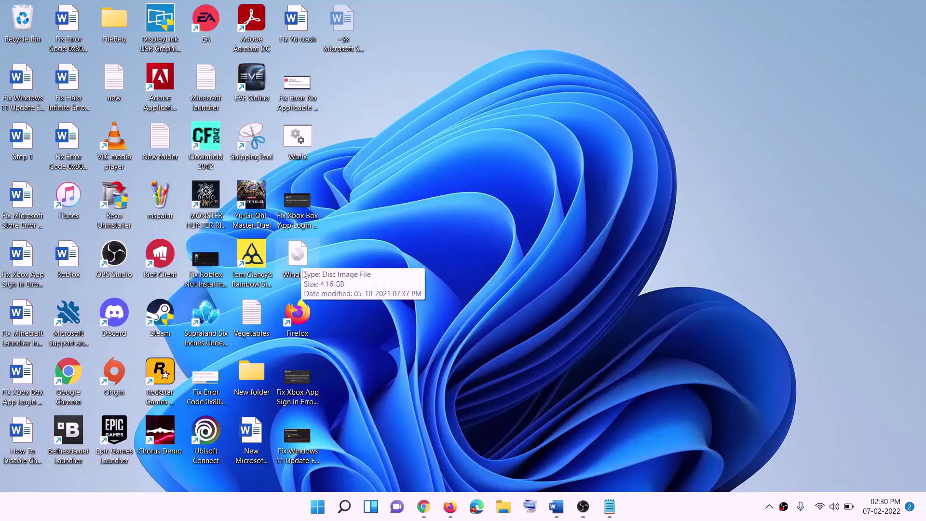
double_click(305, 257)
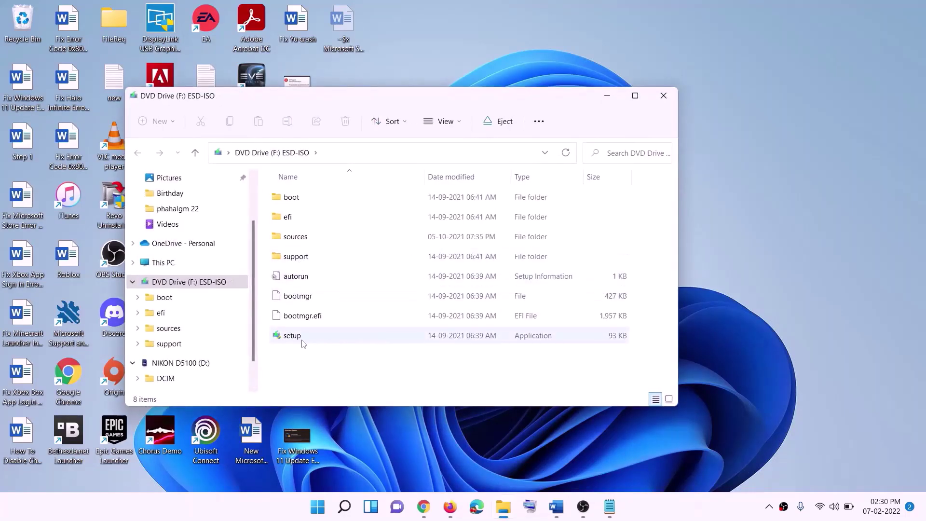
Run setup from the mounted ESD-ISO drive with administrator permission and continue past the Install Windows 11 page
click(293, 339)
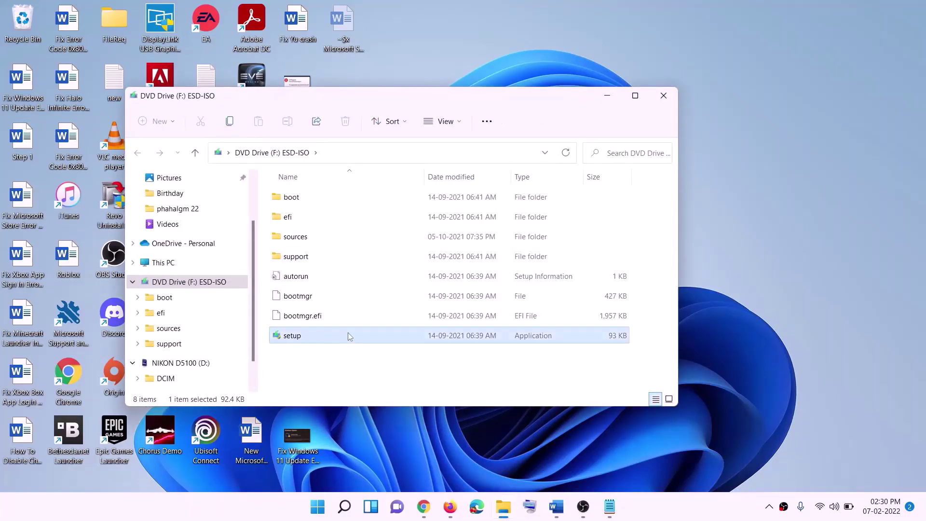
double_click(315, 335)
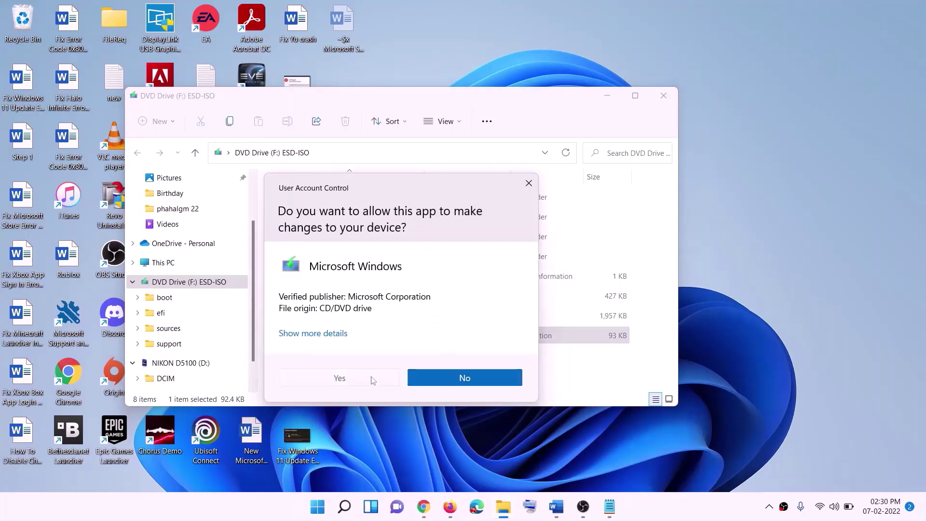
click(372, 378)
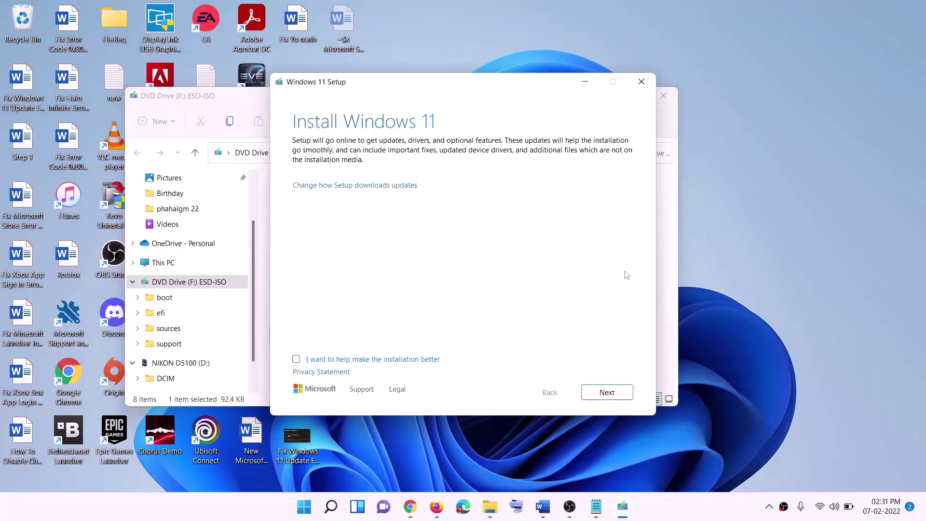
click(609, 392)
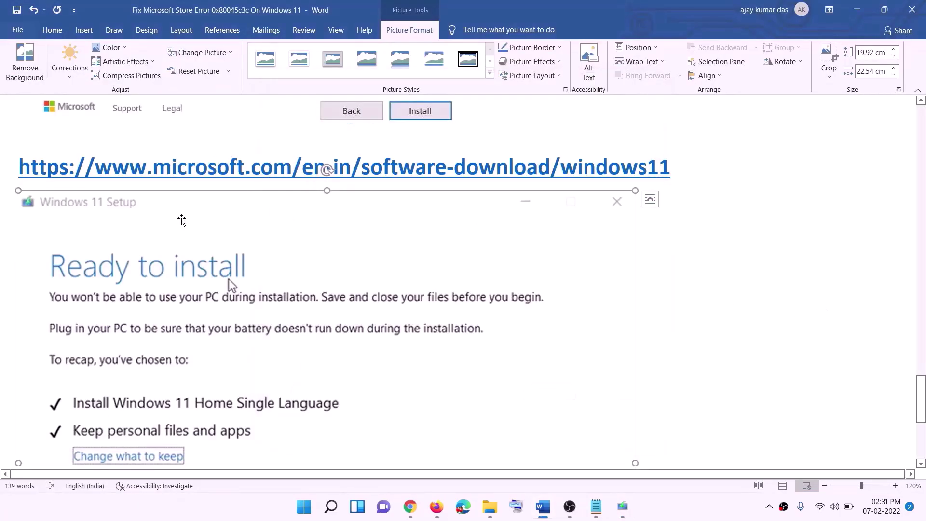
Review the Windows 11 Setup "Ready to install" screenshot in the Word notes, including the "Keep personal files and apps" option
scroll(256, 176, down, 2)
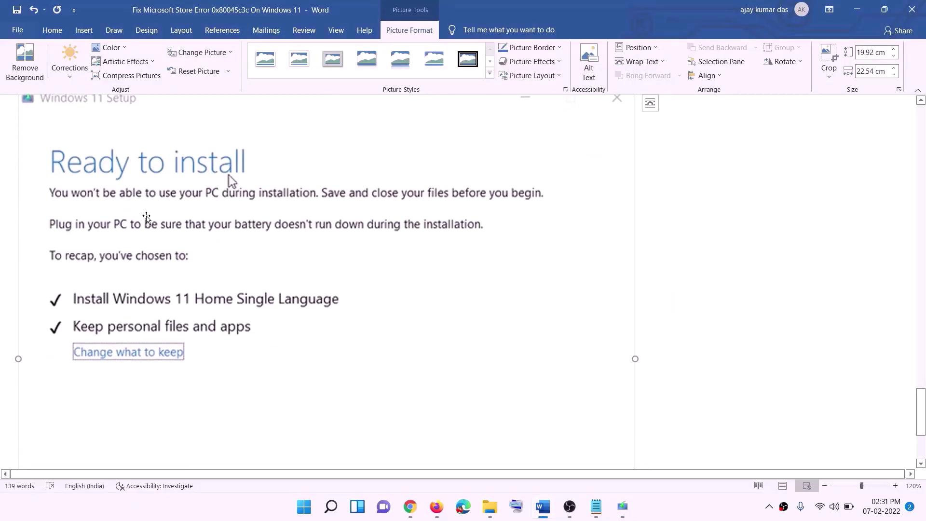
scroll(256, 176, down, 1)
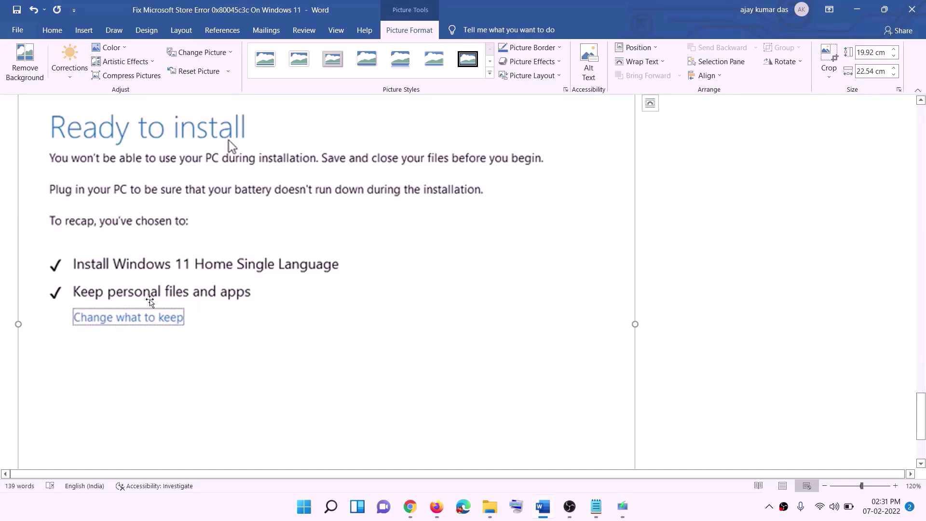
scroll(357, 302, down, 2)
scroll(490, 350, up, 7)
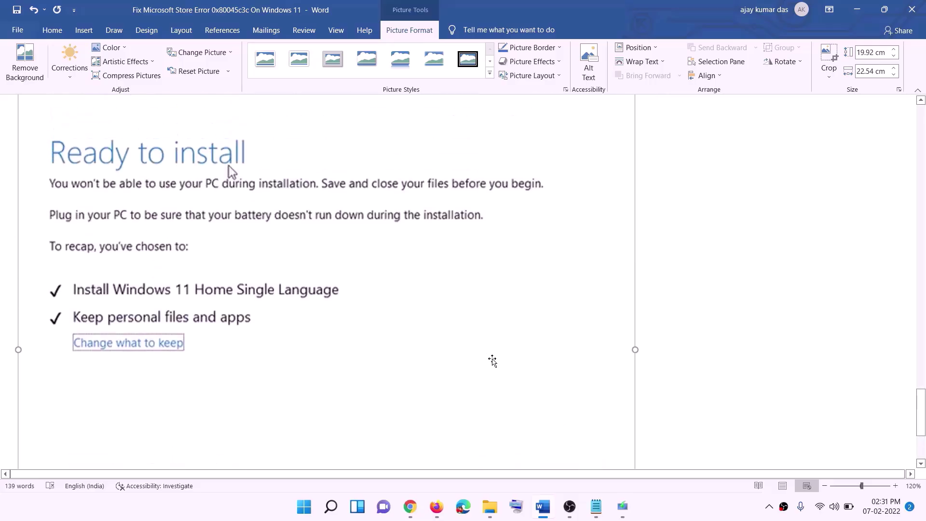